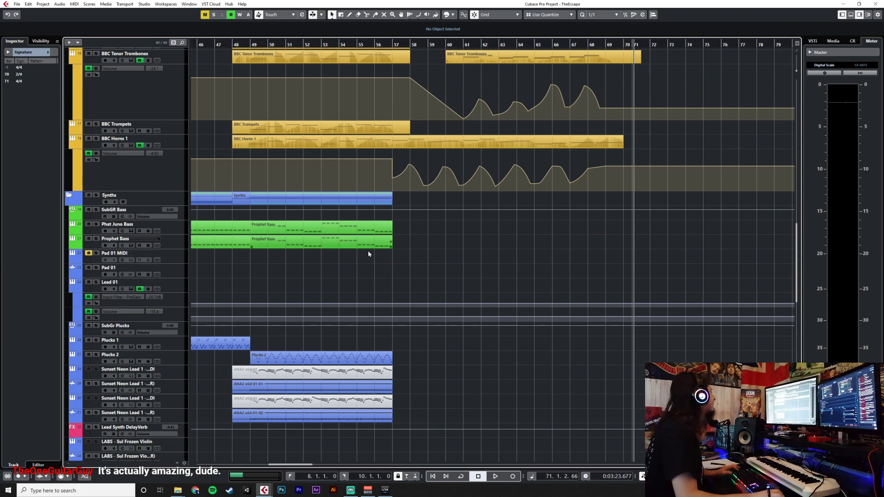
Save the project and look over the arrangement around bars 48 to 75, from the synth and brass tracks up to the group tracks.
{"action": "key", "text": "ctrl+s"}
{"action": "scroll", "coordinate": [397, 270], "scroll_direction": "up", "scroll_amount": 3}
{"action": "scroll", "coordinate": [397, 270], "scroll_direction": "down", "scroll_amount": 3}
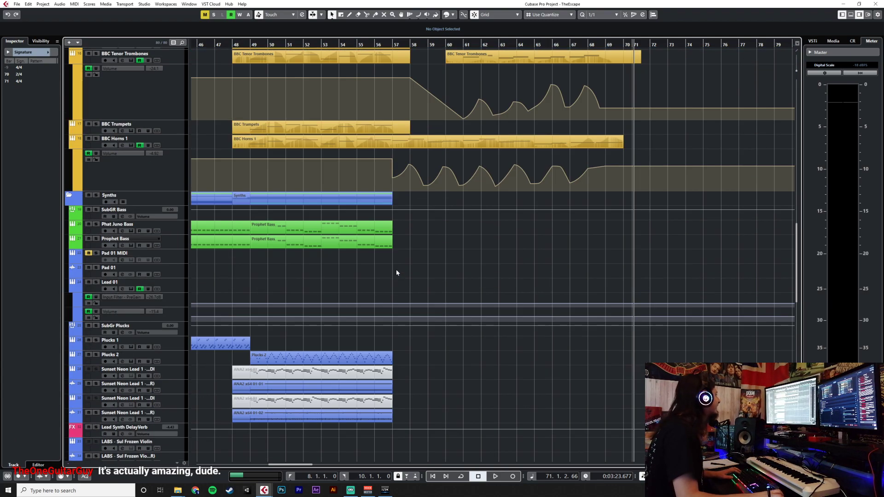
{"action": "scroll", "coordinate": [397, 270], "scroll_direction": "up", "scroll_amount": 4}
{"action": "scroll", "coordinate": [397, 272], "scroll_direction": "down", "scroll_amount": 3}
{"action": "scroll", "coordinate": [397, 272], "scroll_direction": "up", "scroll_amount": 3}
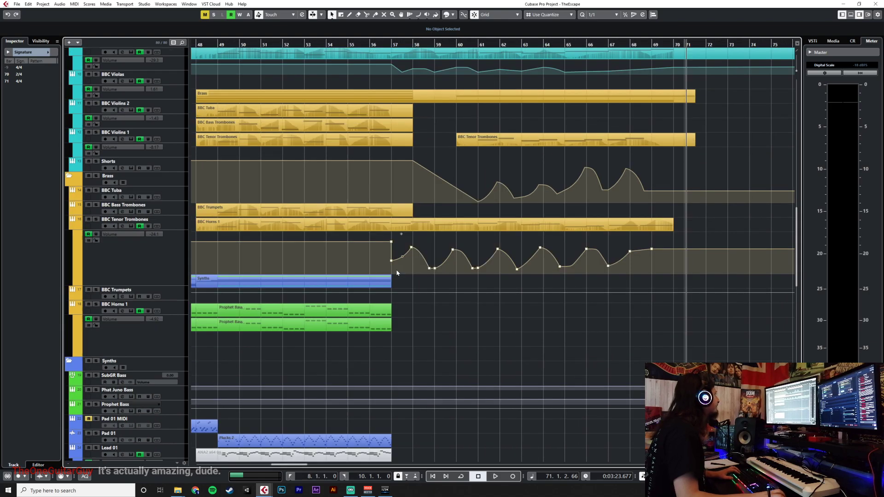
{"action": "scroll", "coordinate": [397, 272], "scroll_direction": "down", "scroll_amount": 6}
{"action": "scroll", "coordinate": [396, 272], "scroll_direction": "up", "scroll_amount": 3}
{"action": "scroll", "coordinate": [396, 272], "scroll_direction": "up", "scroll_amount": 10}
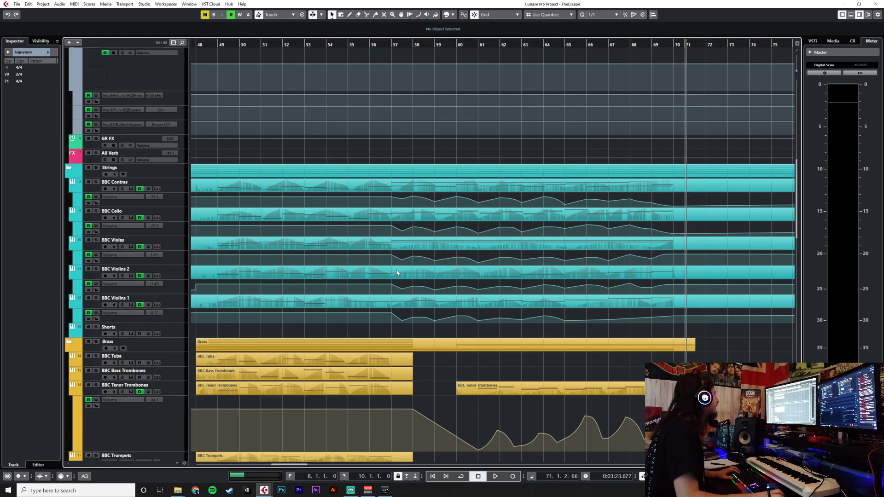
{"action": "scroll", "coordinate": [397, 272], "scroll_direction": "up", "scroll_amount": 3}
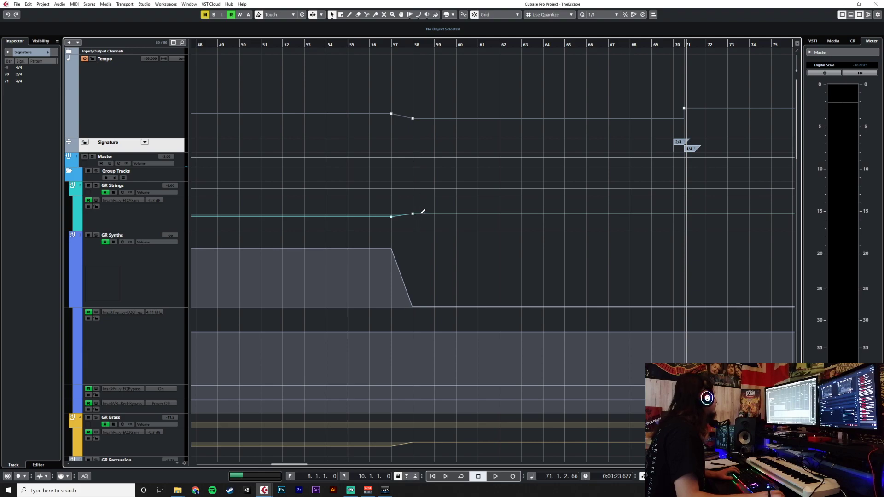
Add volume automation points on the GR Strings group at bars 58 and 71, keeping the curve at -6.
{"action": "left_click", "coordinate": [417, 188]}
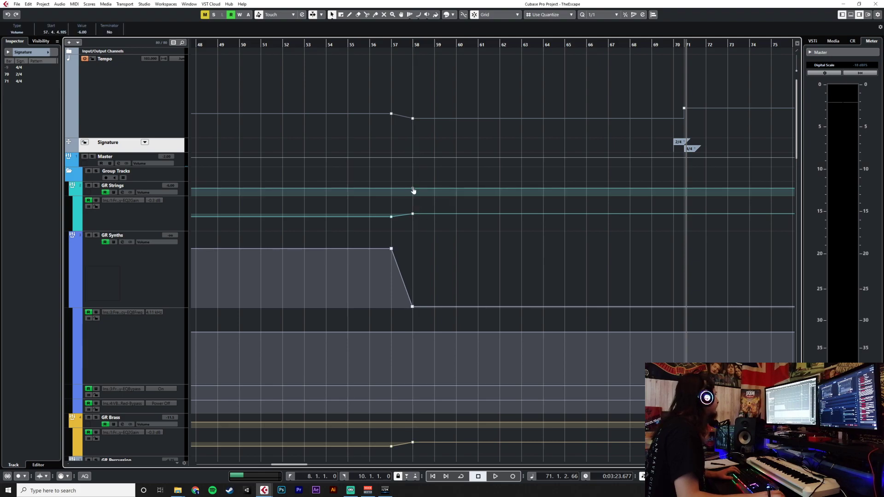
{"action": "left_click", "coordinate": [683, 189]}
{"action": "scroll", "coordinate": [416, 196], "scroll_direction": "up", "scroll_amount": 5}
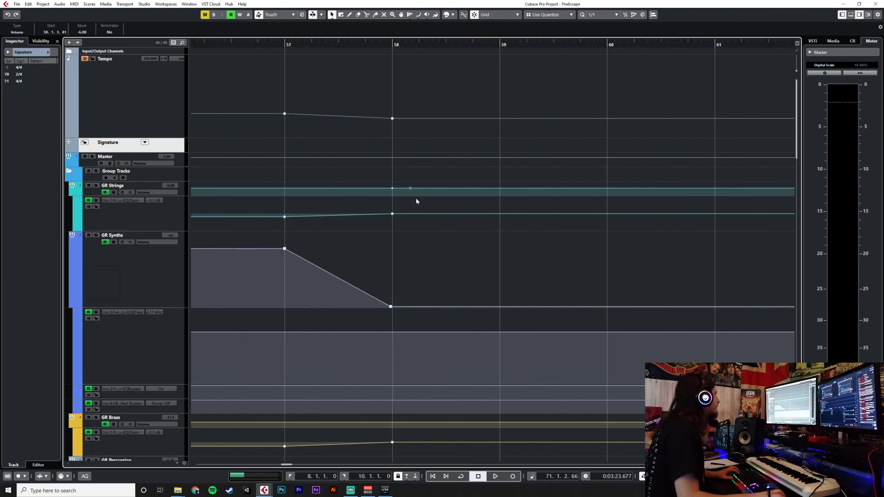
Place a second, lower GR Strings volume point at bar 58, enlarge the track, and set the point's value to -10.
{"action": "left_click_drag", "start_coordinate": [410, 188], "coordinate": [392, 192]}
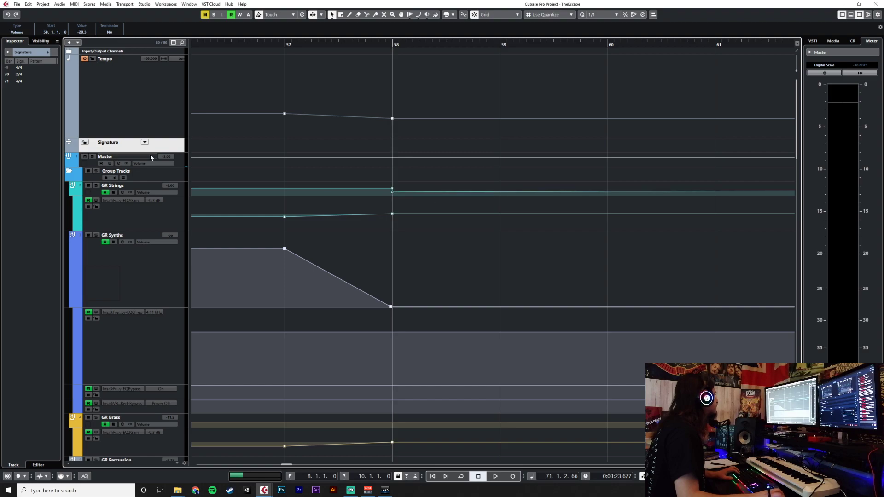
{"action": "left_click_drag", "start_coordinate": [180, 194], "coordinate": [176, 233]}
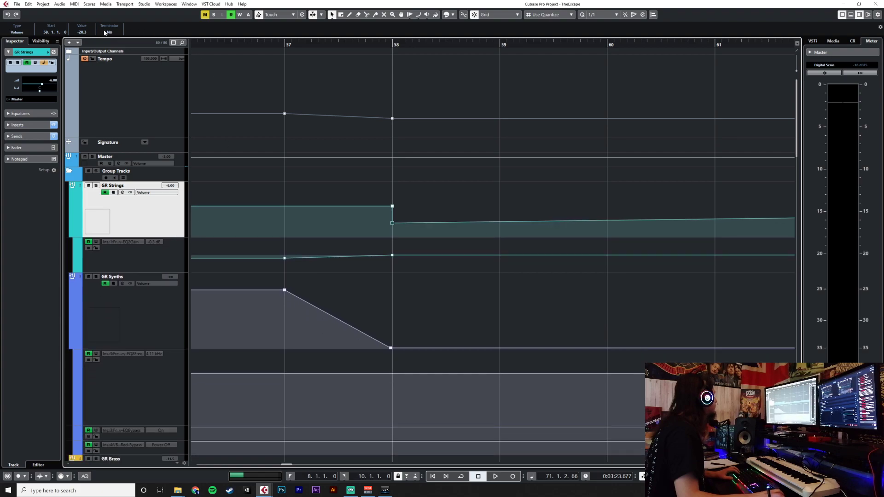
{"action": "key", "text": "BackSpace"}
{"action": "type", "text": "-10"}
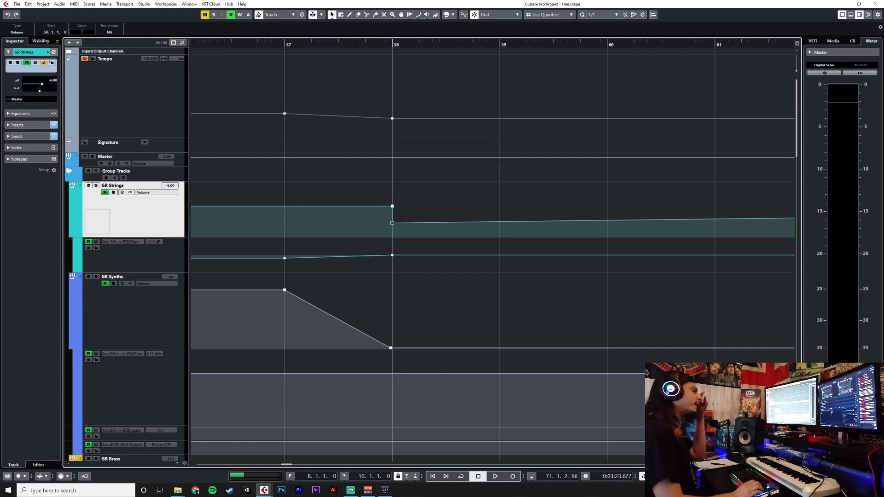
{"action": "key", "text": "Return"}
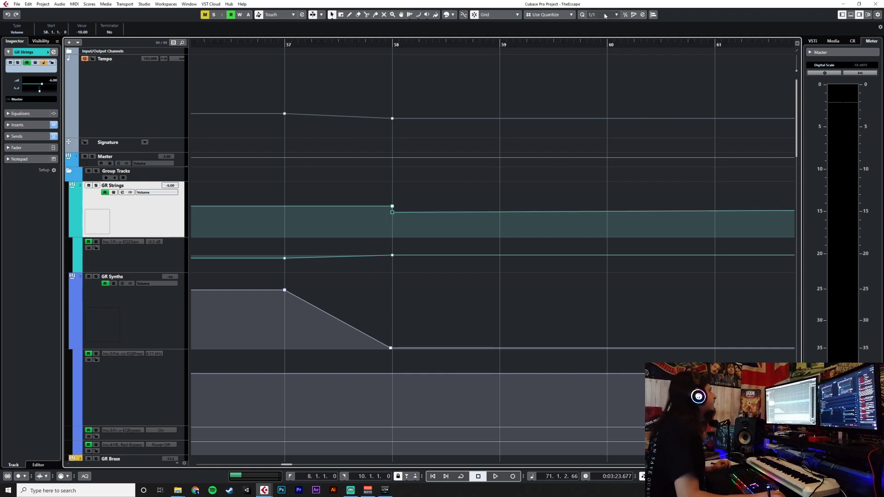
Add a GR Strings volume point at bar 59 with a value of -10 and delete the lower point at bar 58.
{"action": "left_click", "coordinate": [501, 217]}
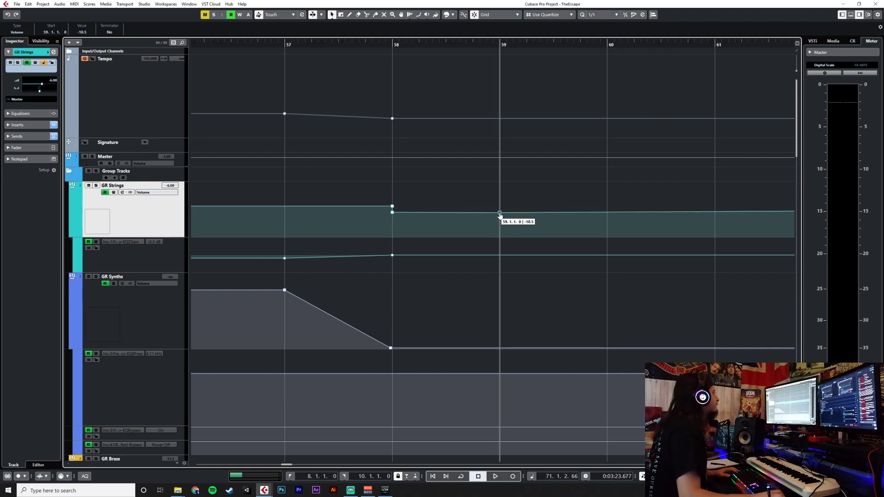
{"action": "scroll", "coordinate": [82, 33], "scroll_direction": "up", "scroll_amount": 2}
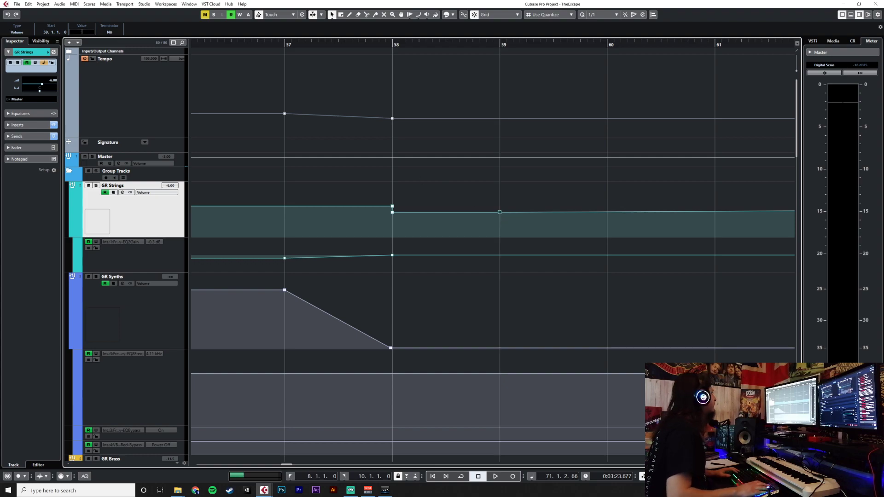
{"action": "left_click_drag", "start_coordinate": [387, 210], "coordinate": [397, 218]}
{"action": "key", "text": "Delete"}
Add a GR Strings volume point at bar 70 and set its value to -10.
{"action": "scroll", "coordinate": [489, 218], "scroll_direction": "down", "scroll_amount": 3}
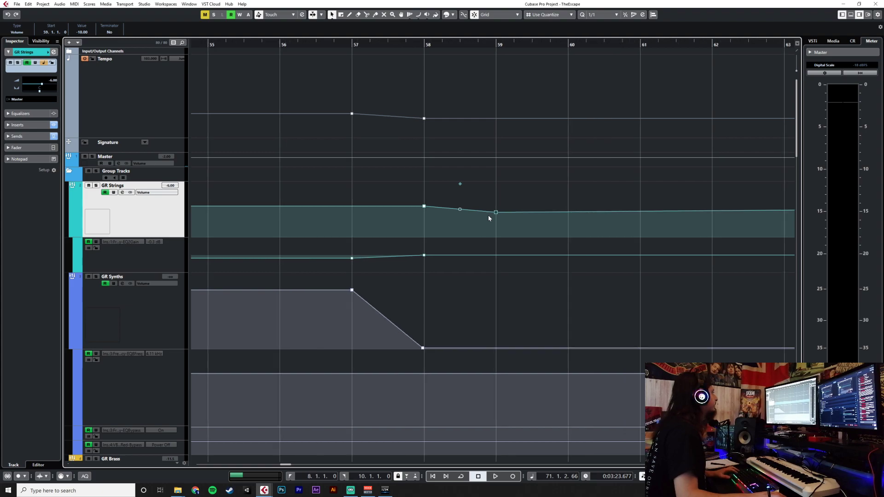
{"action": "scroll", "coordinate": [489, 219], "scroll_direction": "right", "scroll_amount": 5}
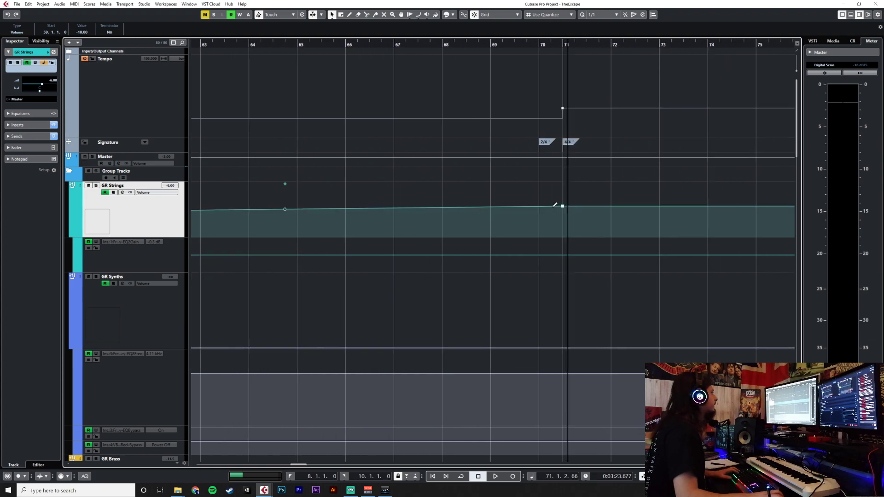
{"action": "left_click_drag", "start_coordinate": [553, 210], "coordinate": [541, 214]}
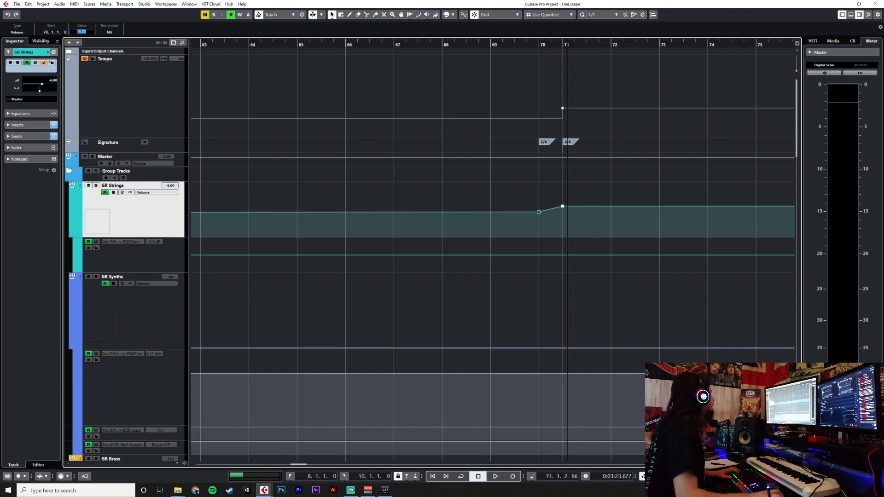
{"action": "type", "text": "-10"}
{"action": "key", "text": "Return"}
Enlarge the GR Brass group track so its volume curve is easier to edit.
{"action": "scroll", "coordinate": [461, 326], "scroll_direction": "down", "scroll_amount": 5}
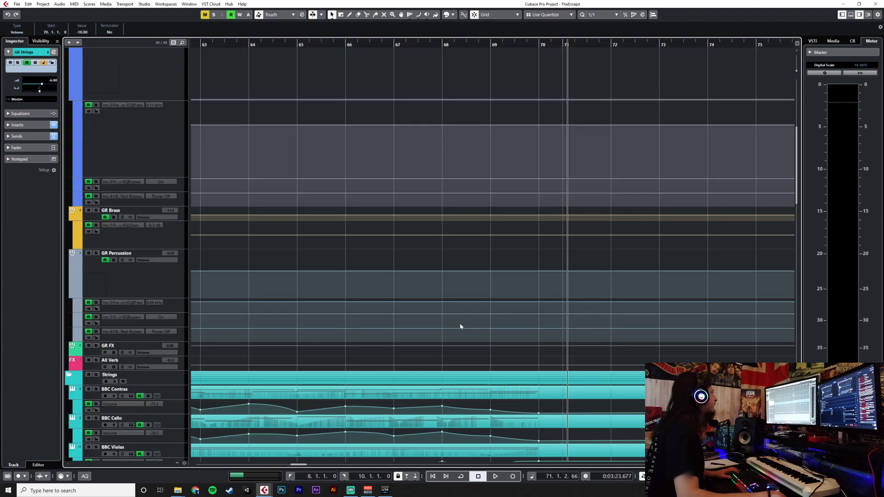
{"action": "scroll", "coordinate": [460, 326], "scroll_direction": "up", "scroll_amount": 3}
{"action": "scroll", "coordinate": [460, 325], "scroll_direction": "down", "scroll_amount": 3}
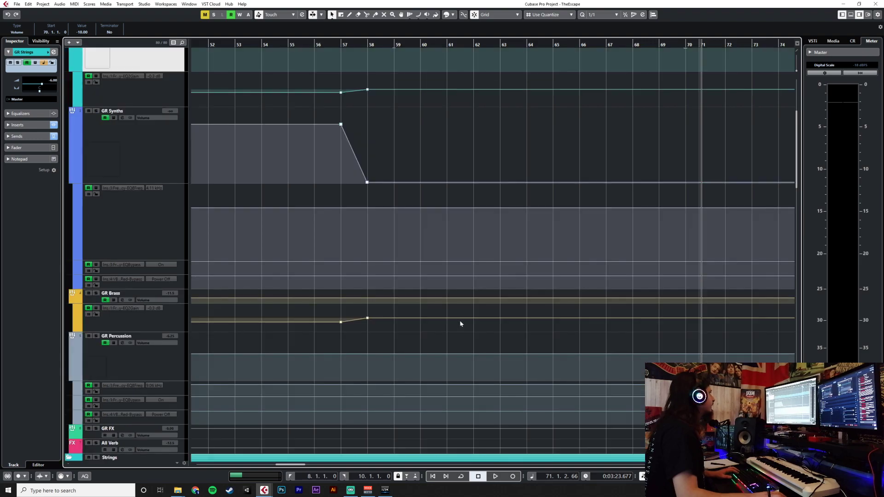
{"action": "scroll", "coordinate": [461, 323], "scroll_direction": "down", "scroll_amount": 3}
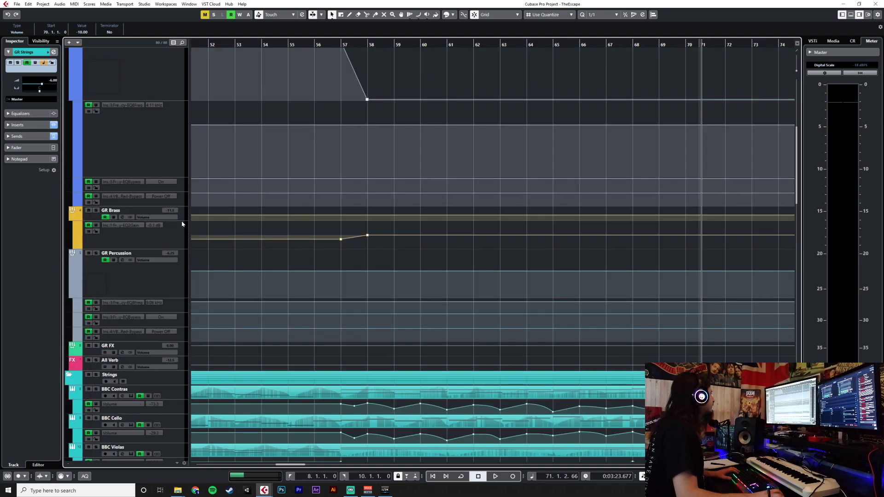
{"action": "left_click_drag", "start_coordinate": [181, 221], "coordinate": [221, 276]}
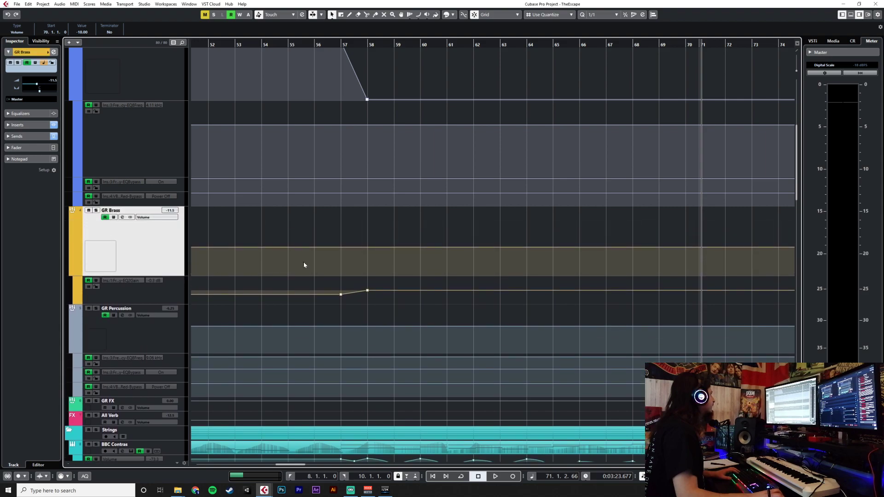
Add GR Brass volume automation points at bars 58 and 71, both at -10.8.
{"action": "scroll", "coordinate": [371, 246], "scroll_direction": "up", "scroll_amount": 9}
{"action": "scroll", "coordinate": [371, 246], "scroll_direction": "down", "scroll_amount": 9}
{"action": "left_click", "coordinate": [371, 246]}
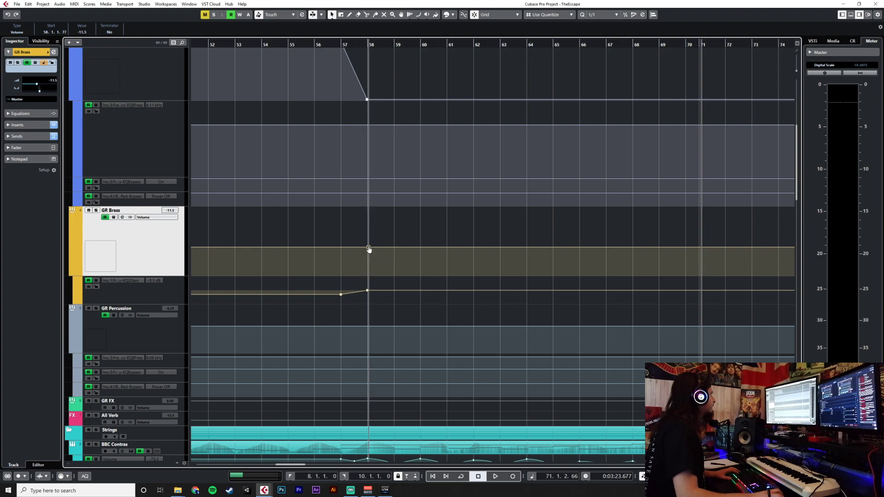
{"action": "scroll", "coordinate": [734, 263], "scroll_direction": "up", "scroll_amount": 9}
{"action": "scroll", "coordinate": [734, 262], "scroll_direction": "down", "scroll_amount": 8}
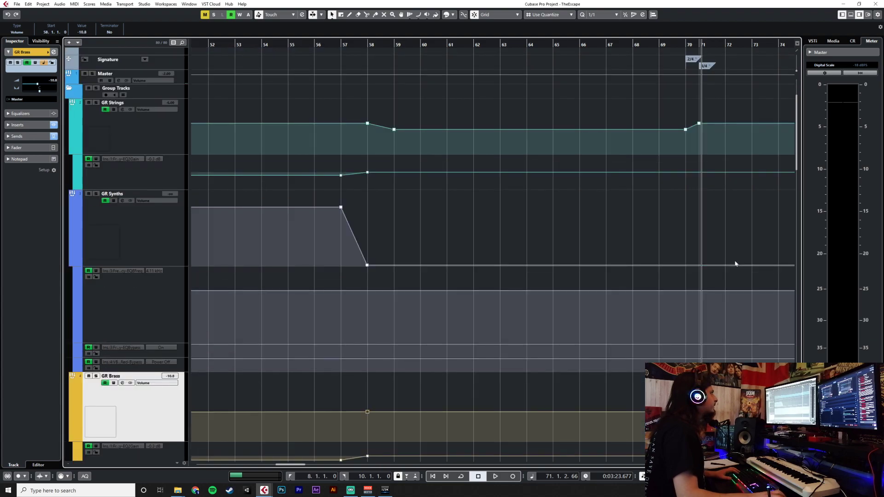
{"action": "scroll", "coordinate": [703, 243], "scroll_direction": "up", "scroll_amount": 9}
{"action": "scroll", "coordinate": [701, 249], "scroll_direction": "down", "scroll_amount": 7}
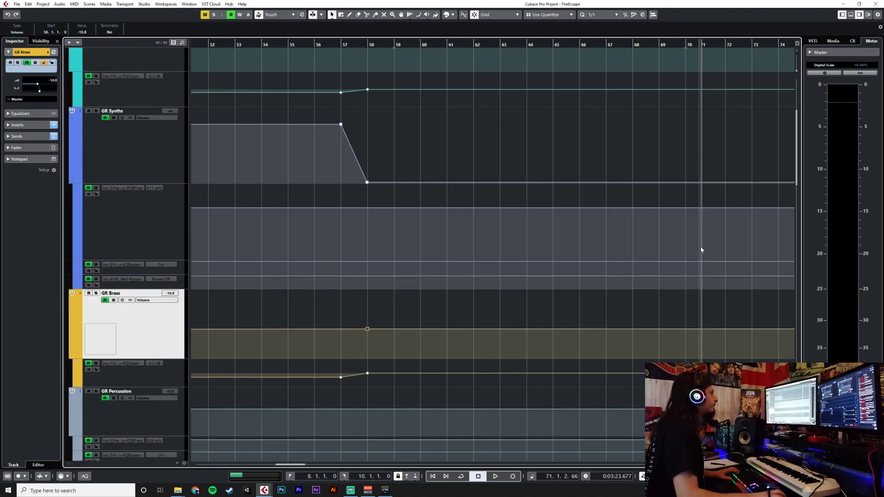
{"action": "left_click_drag", "start_coordinate": [699, 331], "coordinate": [699, 329]}
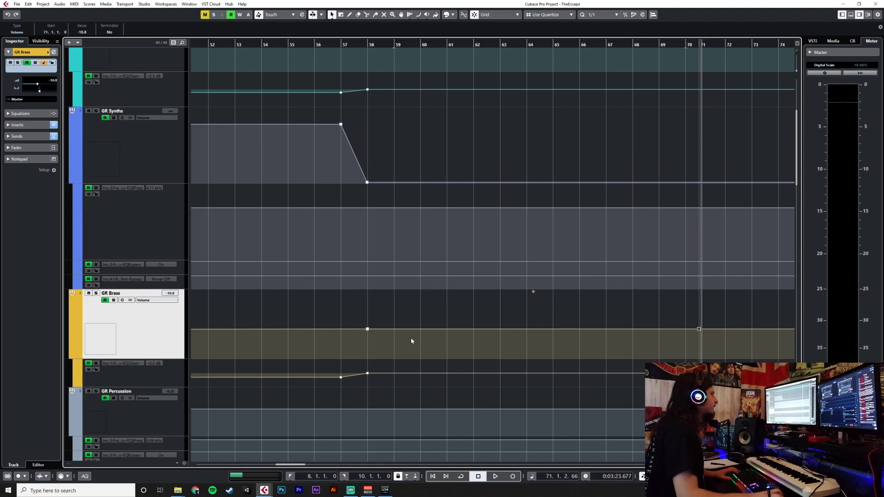
Lower the GR Brass volume between bars 59 and 70 with a point at each bar, setting the level to -15.
{"action": "mouse_move", "coordinate": [380, 328]}
{"action": "left_mouse_down"}
{"action": "mouse_move", "coordinate": [376, 335]}
{"action": "mouse_move", "coordinate": [387, 337]}
{"action": "left_mouse_up"}
{"action": "left_click_drag", "start_coordinate": [678, 332], "coordinate": [686, 337]}
Raise the GR Synths volume point at bar 58 to about -8.97.
{"action": "scroll", "coordinate": [538, 310], "scroll_direction": "down", "scroll_amount": 5}
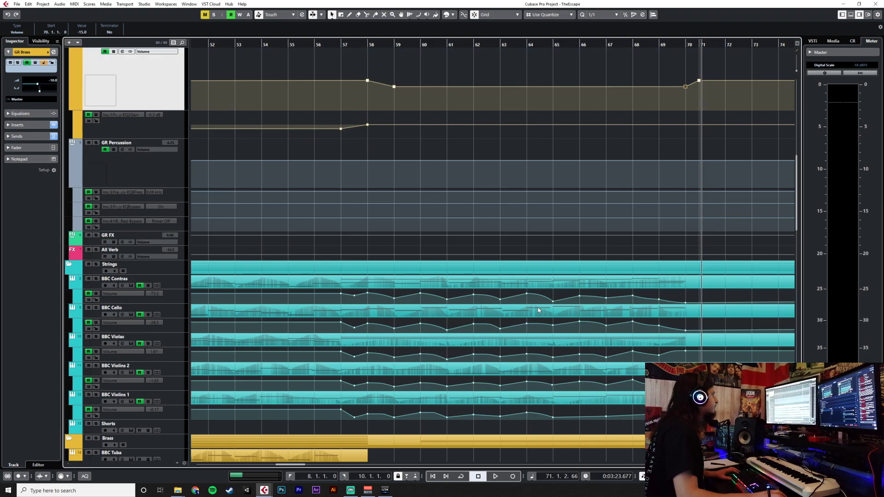
{"action": "scroll", "coordinate": [538, 310], "scroll_direction": "down", "scroll_amount": 4}
{"action": "scroll", "coordinate": [538, 309], "scroll_direction": "up", "scroll_amount": 12}
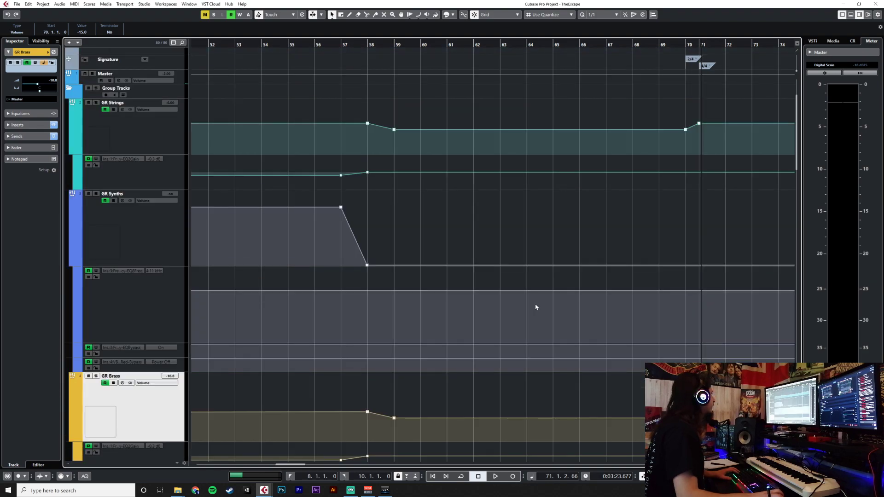
{"action": "left_click_drag", "start_coordinate": [367, 266], "coordinate": [369, 231]}
Play the transition from about bar 56 into bar 58 twice to check the group volume changes.
{"action": "left_click", "coordinate": [318, 42]}
{"action": "key", "text": "space"}
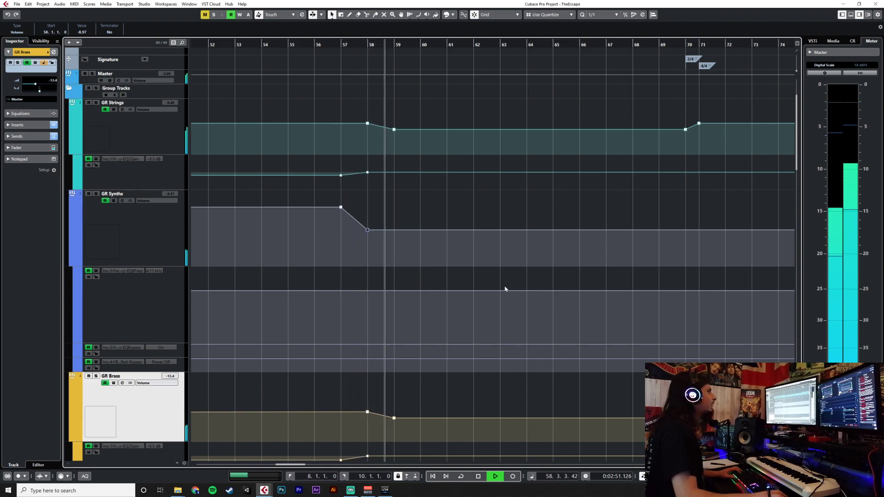
{"action": "key", "text": "space"}
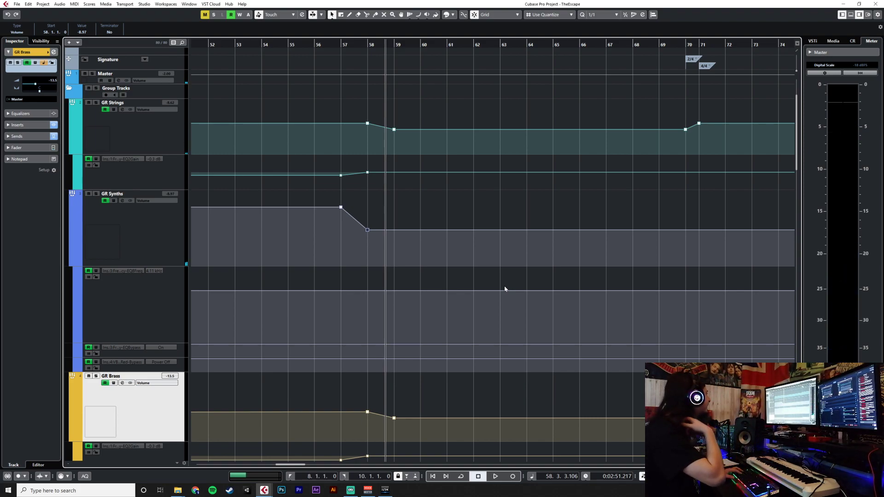
{"action": "left_click", "coordinate": [317, 43]}
{"action": "key", "text": "space"}
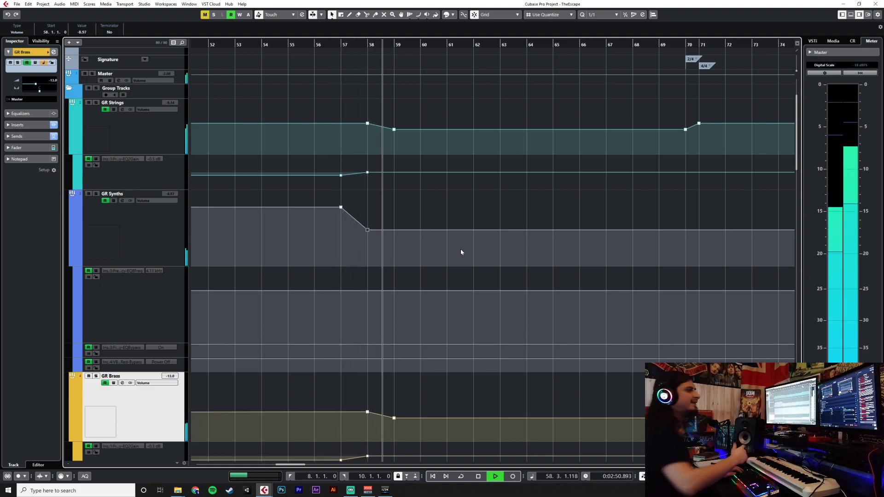
{"action": "key", "text": "space"}
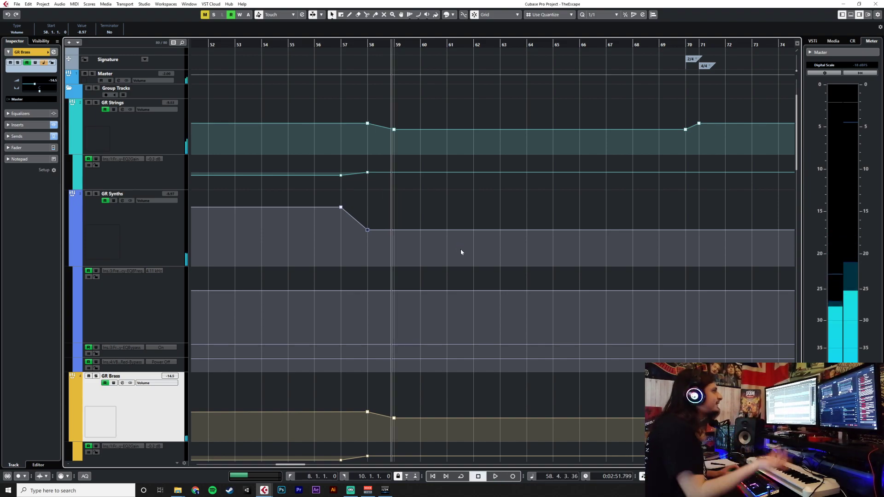
Find the pluck tracks in the Synths folder and select the Plucks 2 track.
{"action": "scroll", "coordinate": [576, 299], "scroll_direction": "down", "scroll_amount": 6}
{"action": "scroll", "coordinate": [575, 299], "scroll_direction": "down", "scroll_amount": 6}
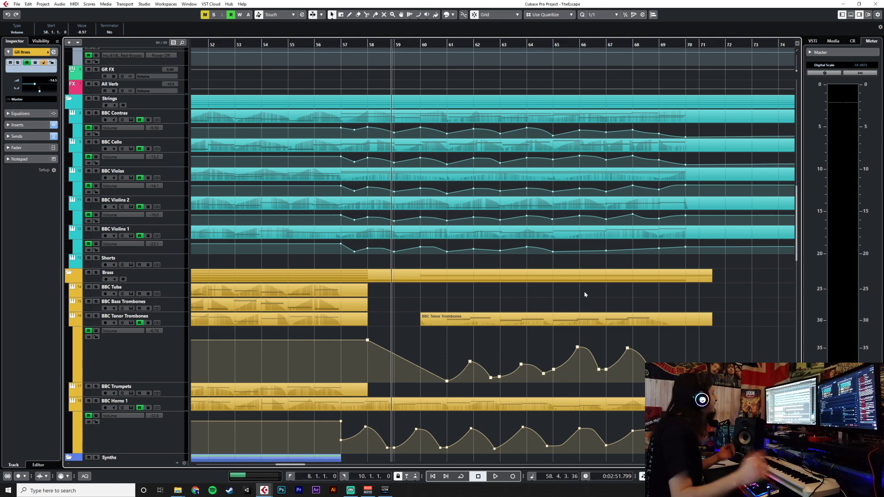
{"action": "scroll", "coordinate": [584, 292], "scroll_direction": "down", "scroll_amount": 8}
{"action": "scroll", "coordinate": [587, 292], "scroll_direction": "up", "scroll_amount": 3}
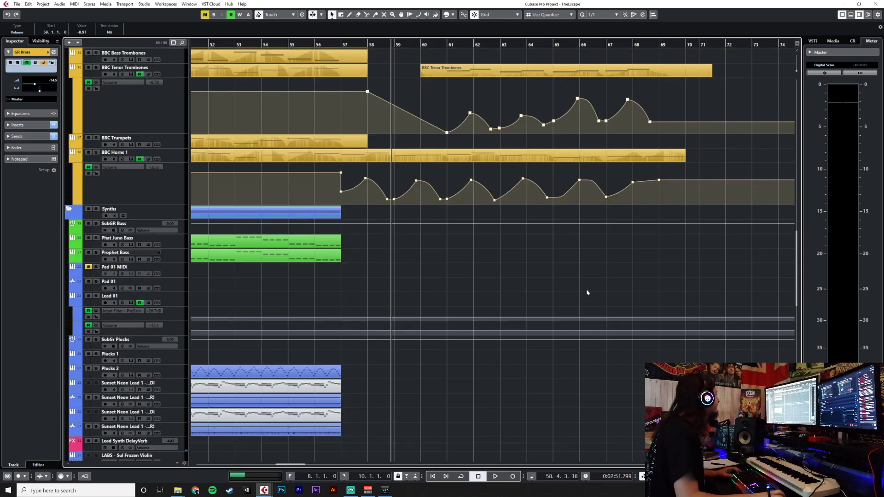
{"action": "scroll", "coordinate": [399, 297], "scroll_direction": "down", "scroll_amount": 3}
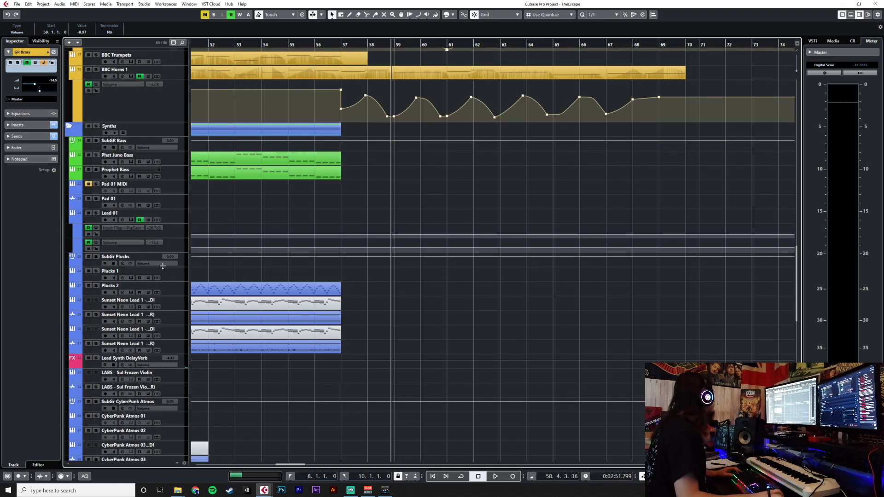
{"action": "left_click", "coordinate": [178, 295]}
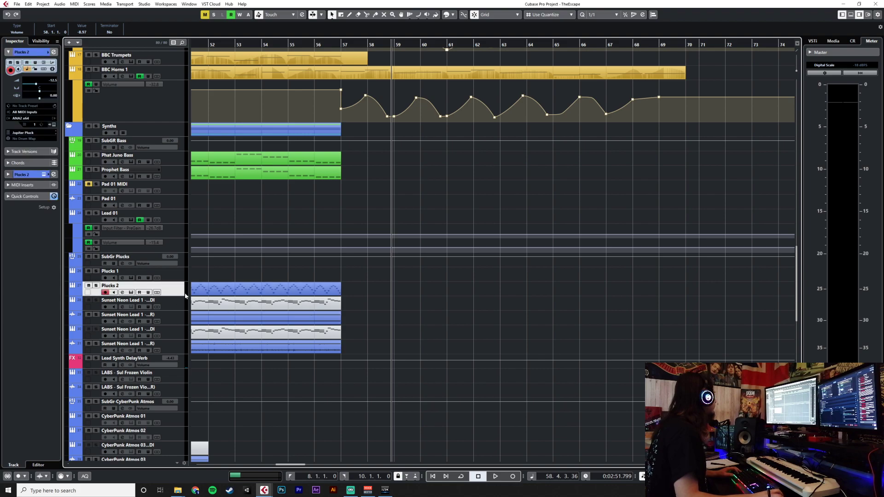
{"action": "scroll", "coordinate": [358, 273], "scroll_direction": "left", "scroll_amount": 8}
{"action": "left_click", "coordinate": [179, 278]}
{"action": "left_click", "coordinate": [176, 287]}
{"action": "left_click", "coordinate": [178, 278]}
{"action": "left_click", "coordinate": [180, 292]}
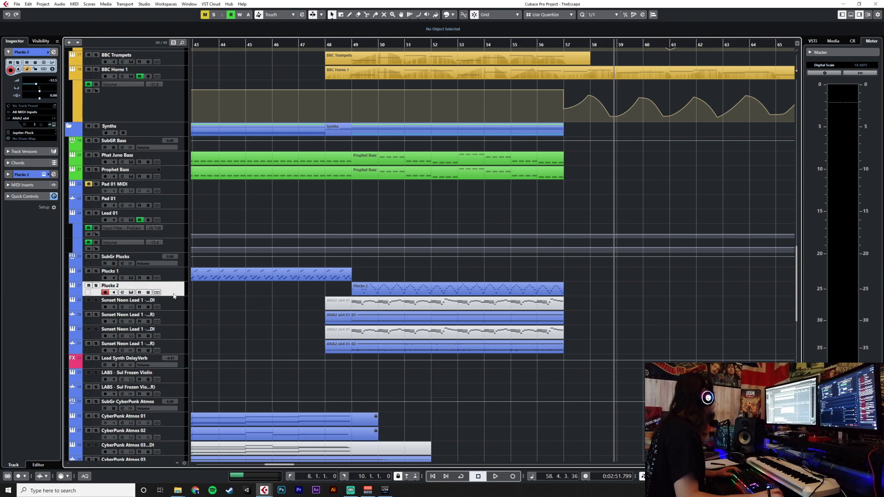
Add one Kontakt instrument track below Plucks 2 with its audio output routed to GR Synths.
{"action": "right_click", "coordinate": [175, 292]}
{"action": "mouse_move", "coordinate": [258, 298]}
{"action": "left_click", "coordinate": [317, 305]}
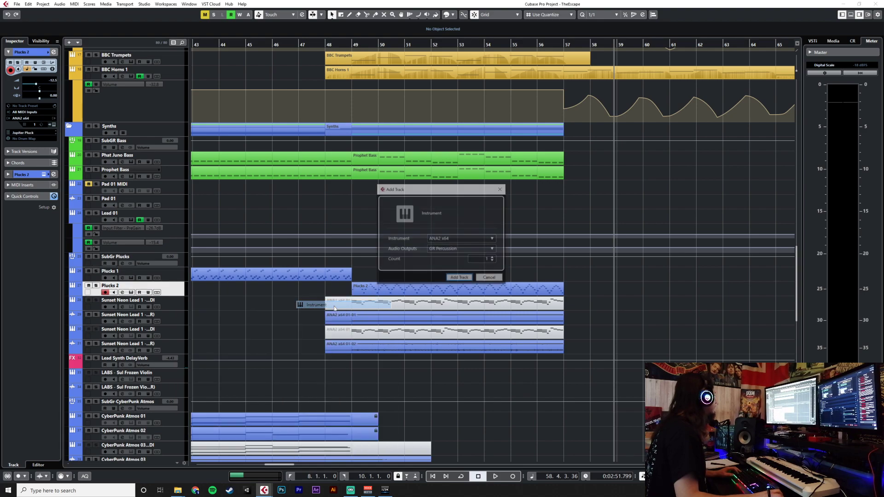
{"action": "left_click", "coordinate": [448, 250]}
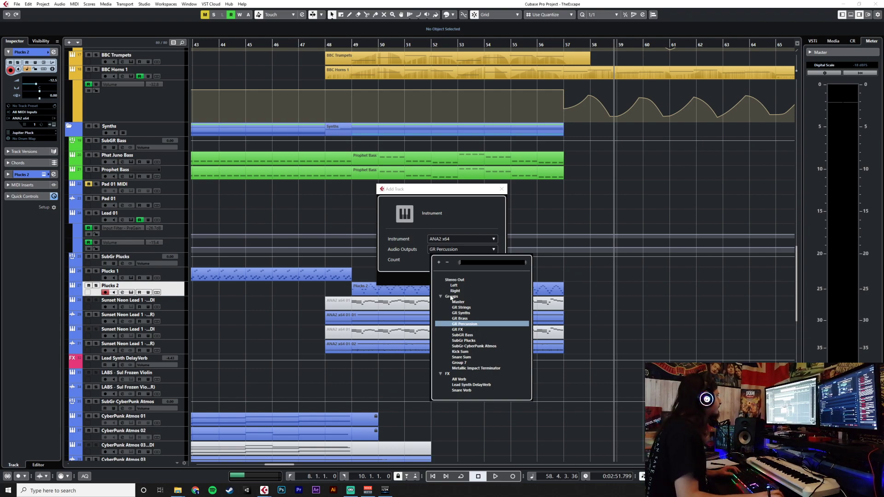
{"action": "left_click", "coordinate": [466, 314]}
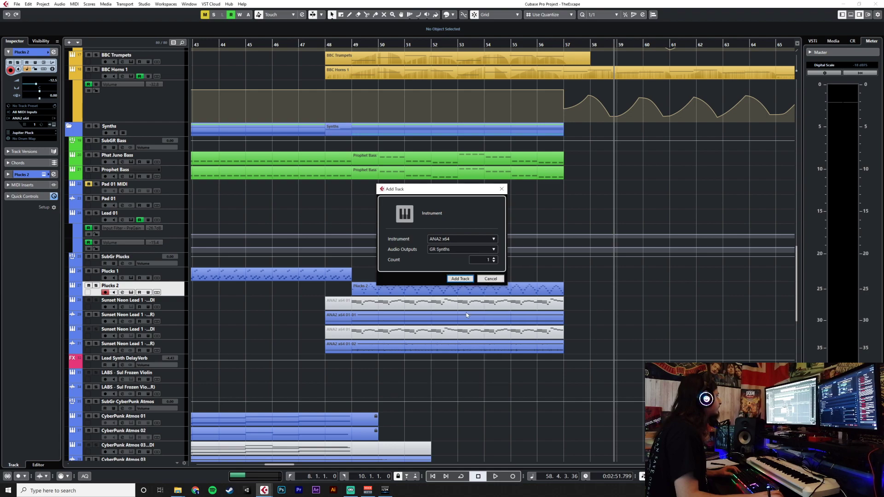
{"action": "left_click", "coordinate": [451, 240]}
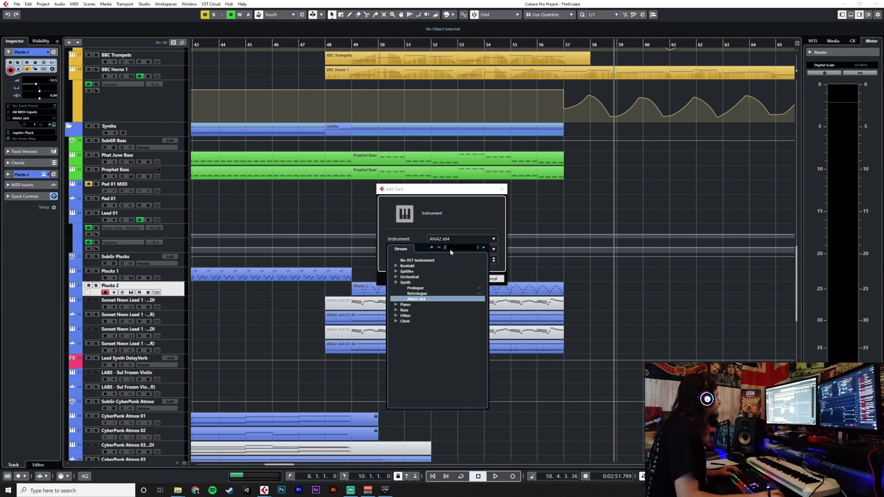
{"action": "left_click", "coordinate": [416, 288]}
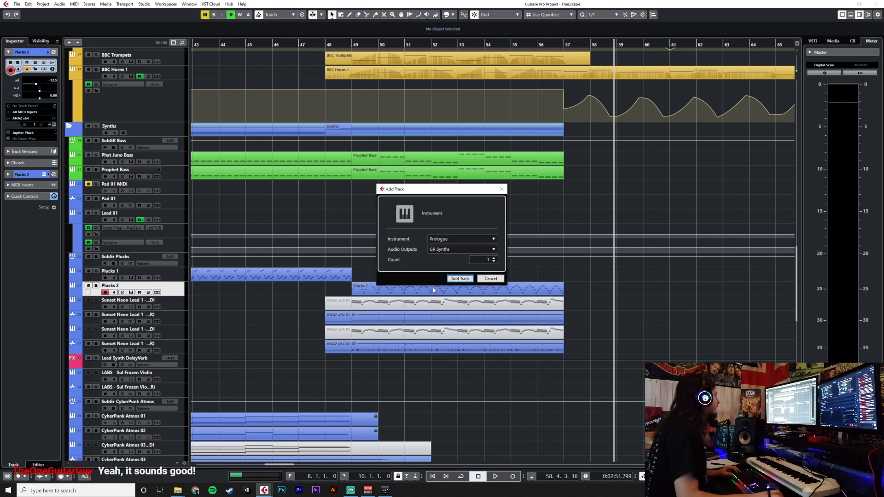
{"action": "left_click", "coordinate": [450, 240]}
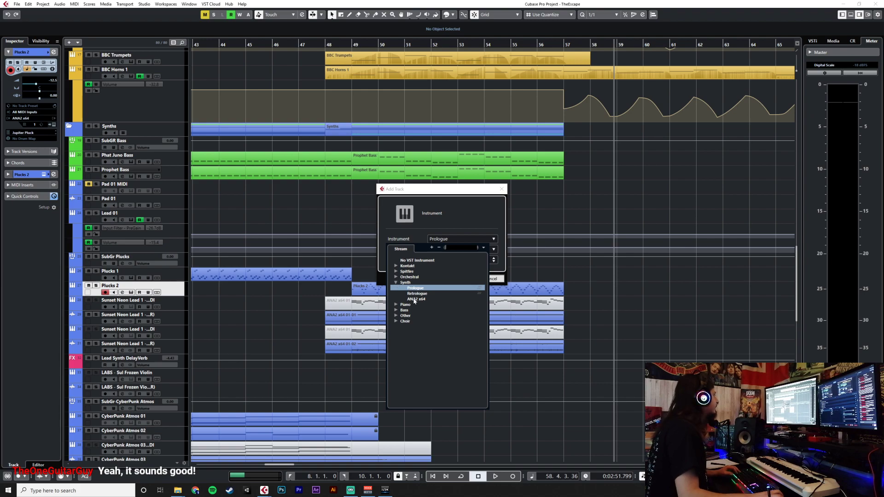
{"action": "left_click", "coordinate": [395, 266]}
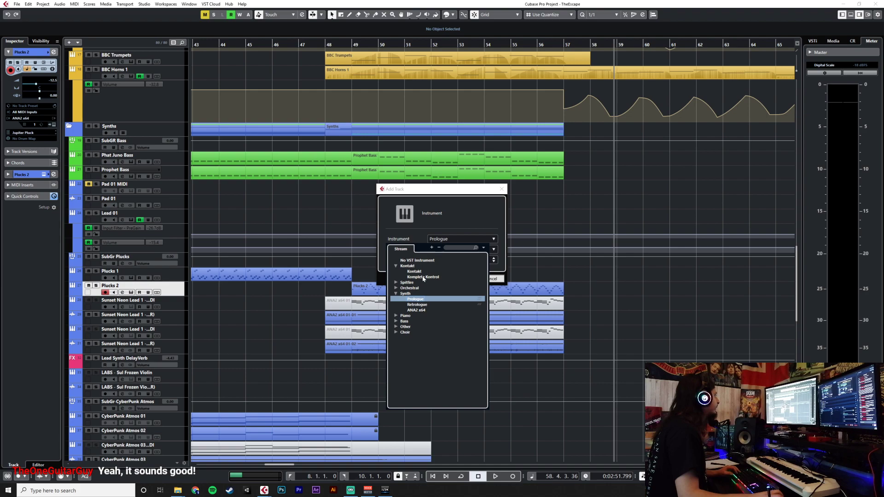
{"action": "left_click", "coordinate": [414, 272]}
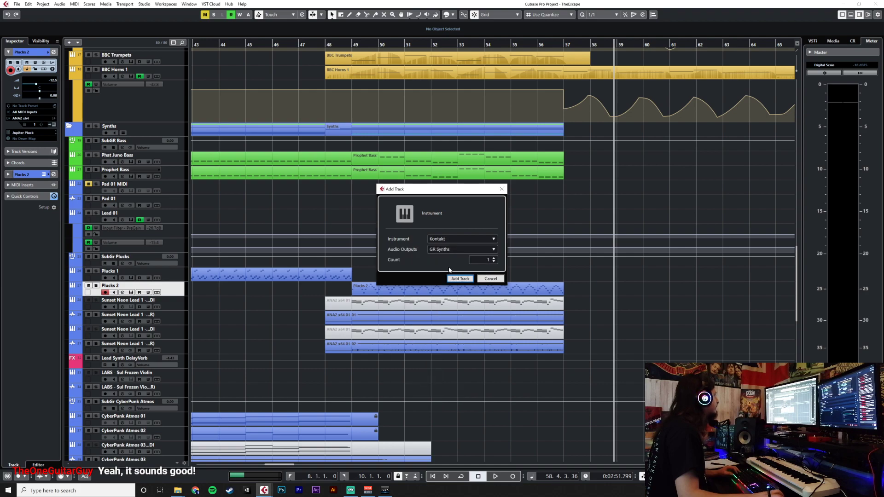
{"action": "left_click", "coordinate": [453, 278]}
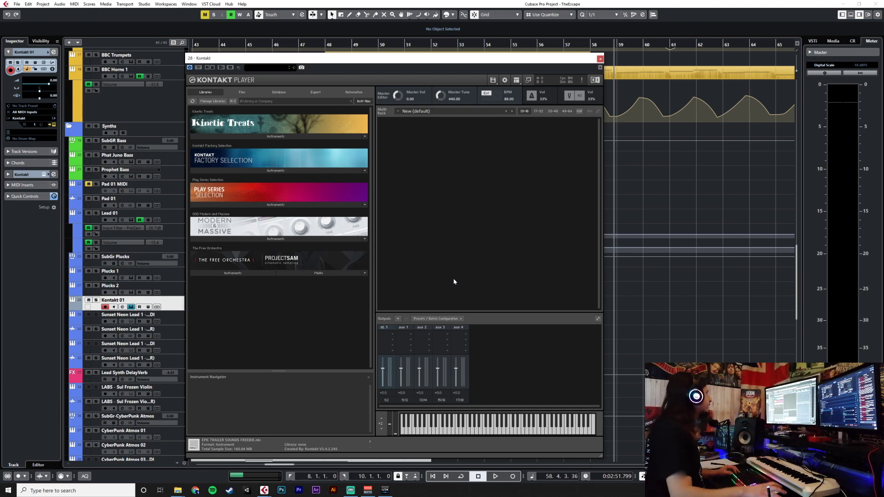
Browse the Kontakt Factory Selection instruments, and replace the new track's instrument with ANA2 x64.
{"action": "left_click_drag", "start_coordinate": [340, 67], "coordinate": [526, 82]}
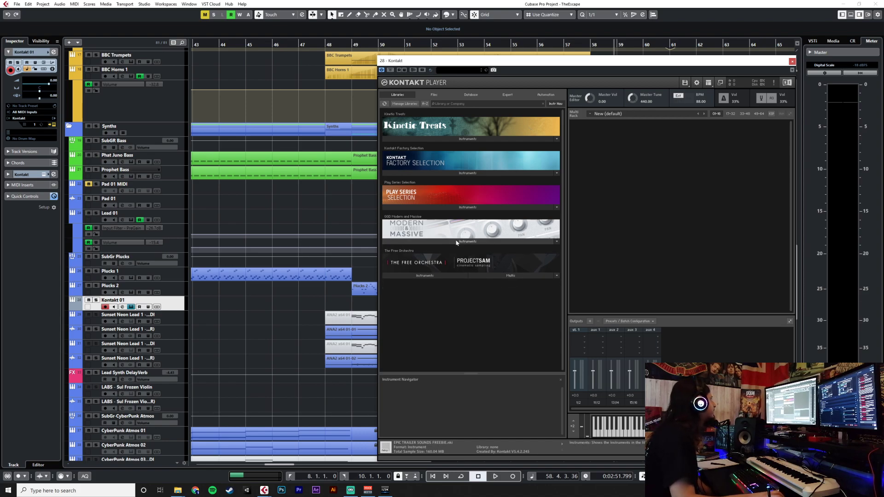
{"action": "left_click", "coordinate": [489, 173]}
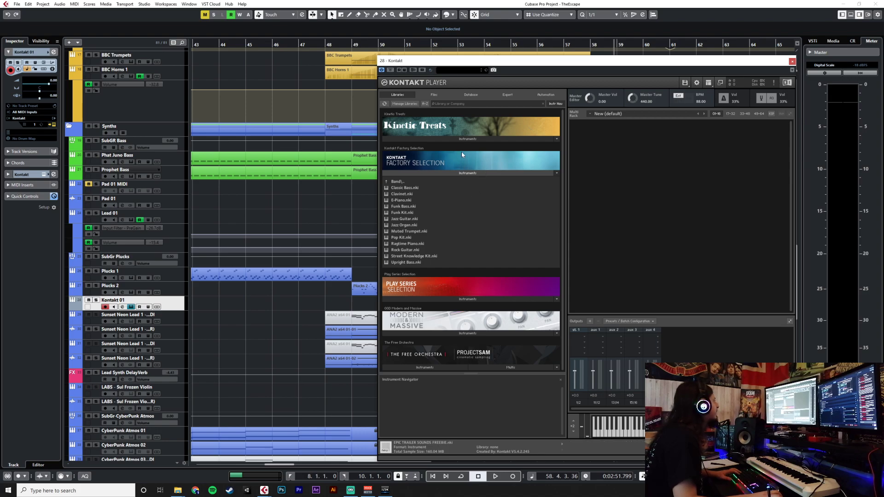
{"action": "left_click", "coordinate": [36, 118]}
{"action": "left_click", "coordinate": [24, 145]}
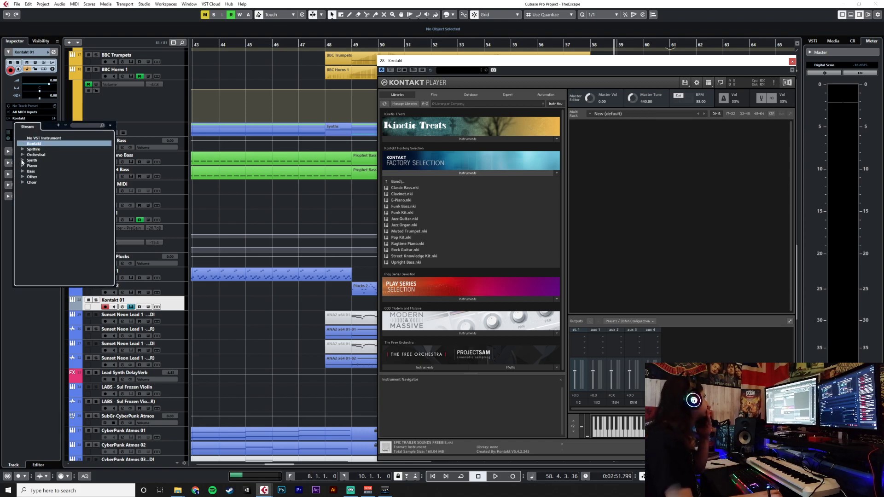
{"action": "left_click", "coordinate": [23, 159]}
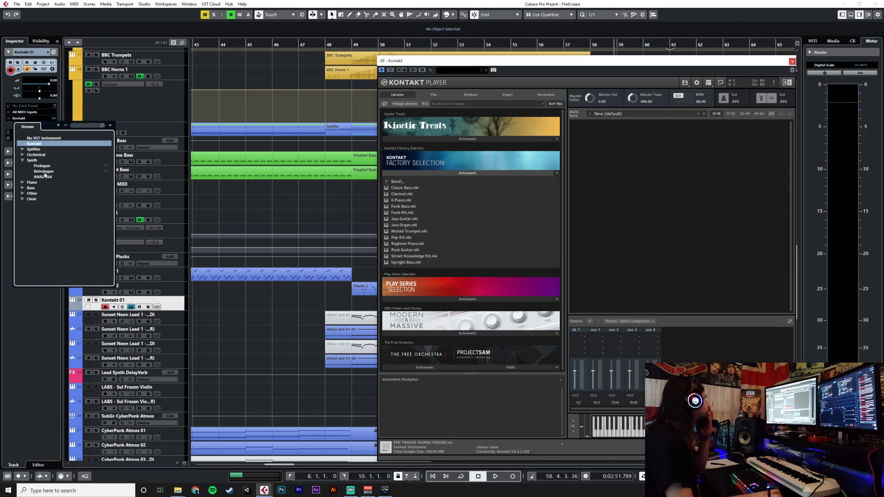
{"action": "left_click", "coordinate": [45, 178]}
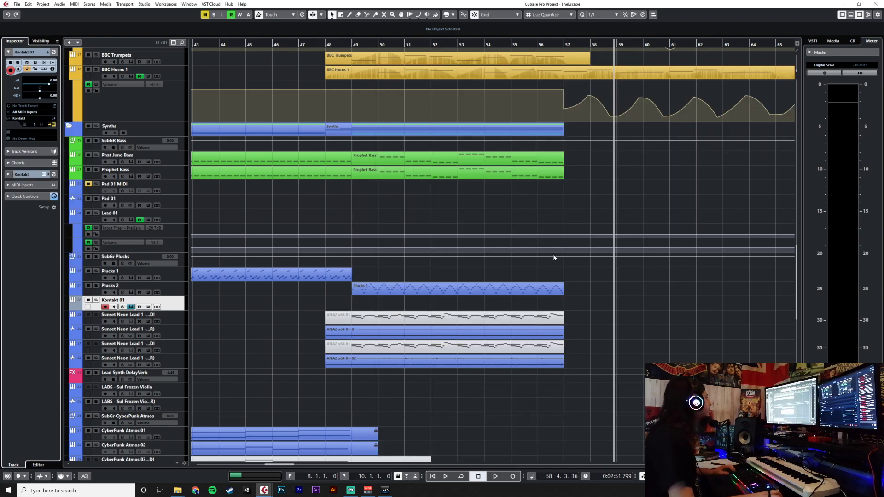
{"action": "left_click_drag", "start_coordinate": [391, 118], "coordinate": [670, 135]}
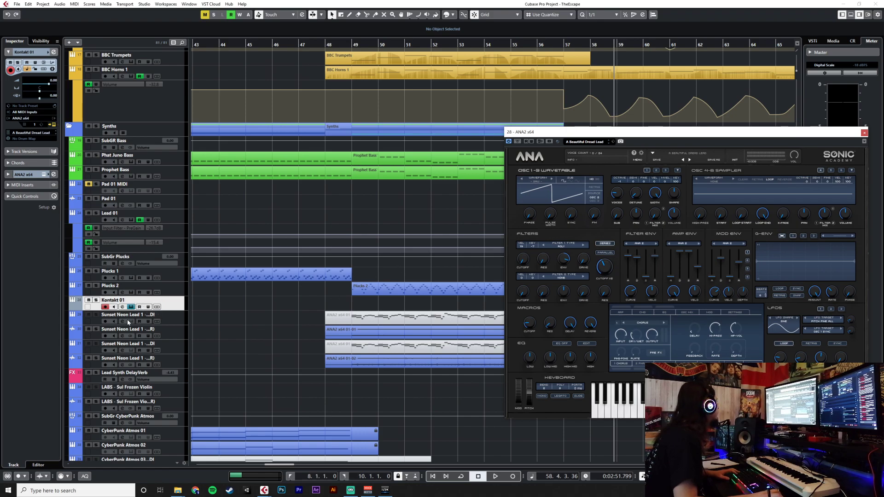
Rename the new ANA2 track as Plucks 3 and colour it blue like the other pluck tracks.
{"action": "double_click", "coordinate": [121, 301]}
{"action": "type", "text": "Plucks 3"}
{"action": "key", "text": "Return"}
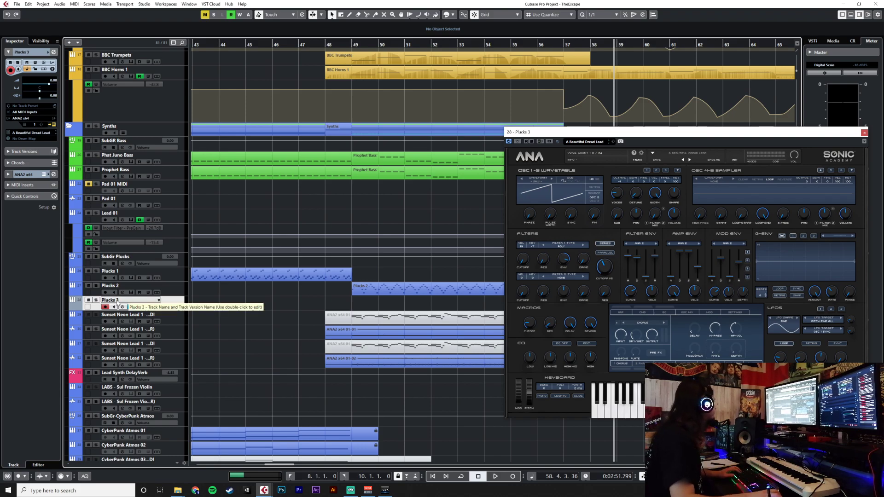
{"action": "left_click", "coordinate": [82, 308]}
{"action": "left_click", "coordinate": [99, 337]}
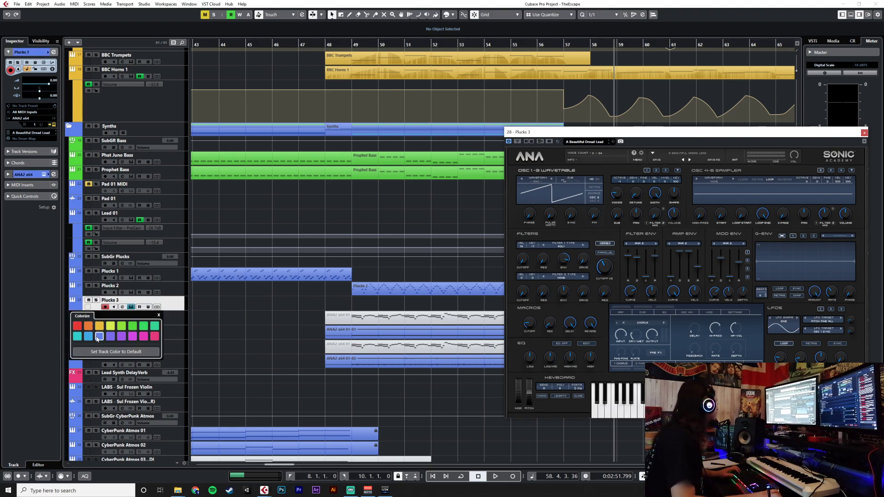
Load the Simple Pulse preset from the Plucks category into Plucks 3 and lower the track volume to -15.
{"action": "left_click_drag", "start_coordinate": [653, 135], "coordinate": [540, 143]}
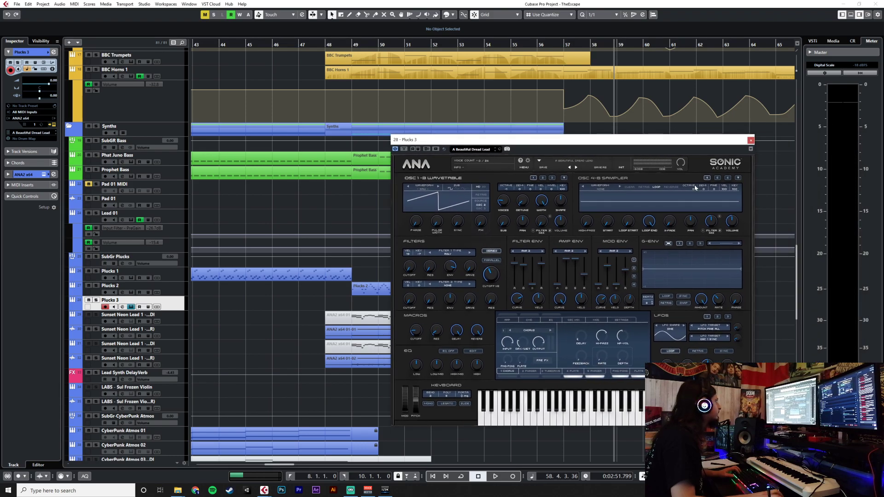
{"action": "left_click", "coordinate": [571, 161]}
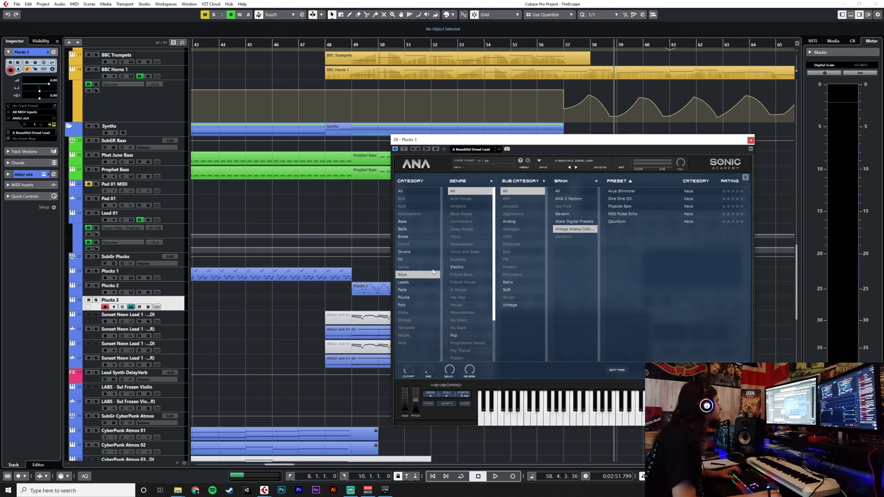
{"action": "left_click", "coordinate": [404, 297]}
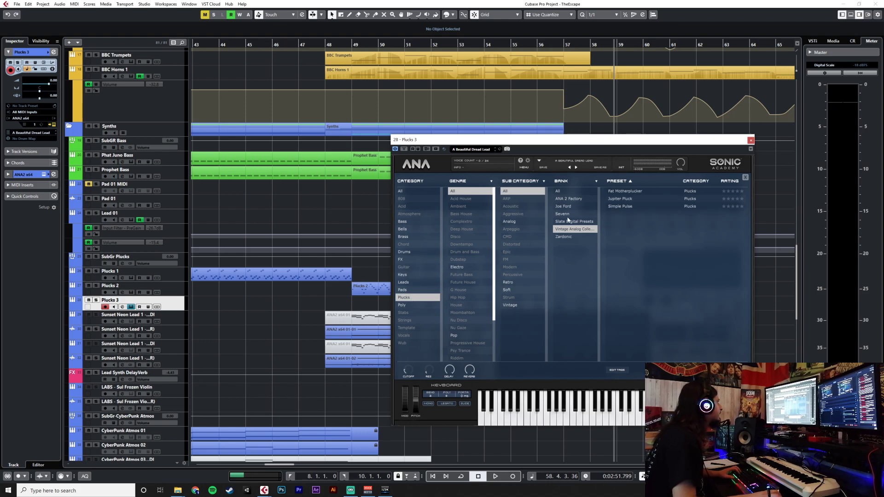
{"action": "left_click", "coordinate": [629, 207]}
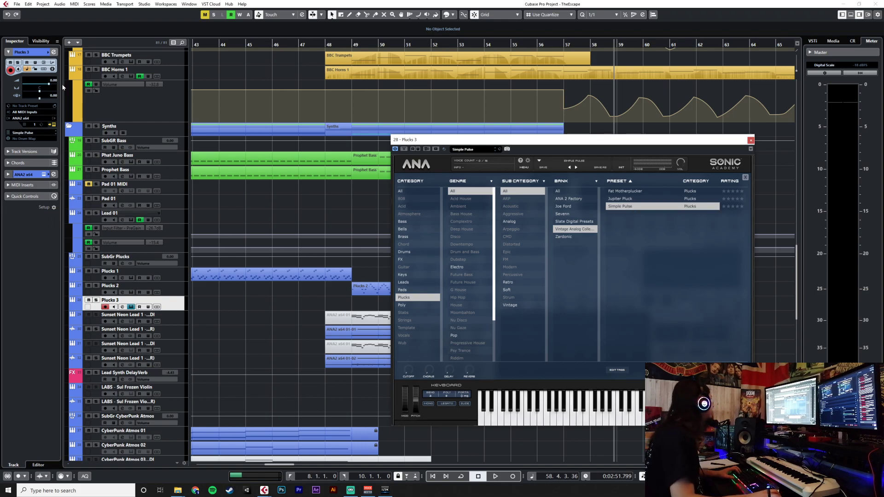
{"action": "scroll", "coordinate": [56, 82], "scroll_direction": "down", "scroll_amount": 10}
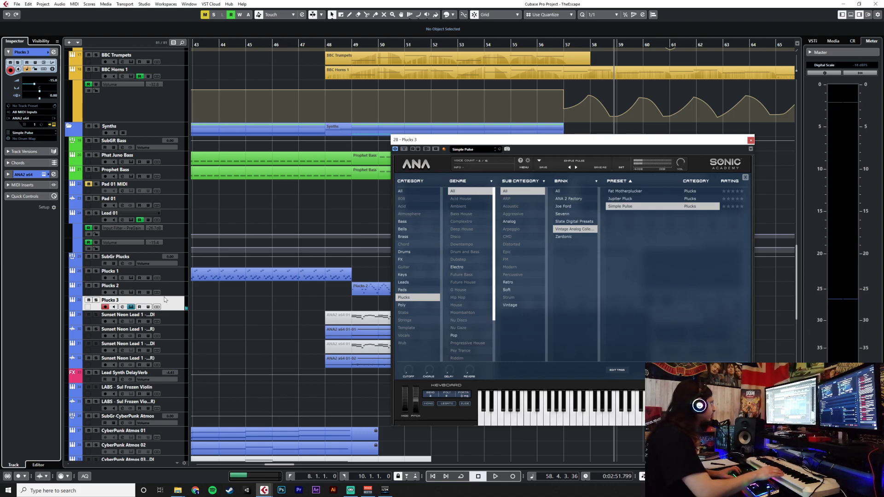
Check the synth settings and presets of Plucks 1 and Plucks 2, and close the Plucks 3 synth with Simple Pulse loaded.
{"action": "left_click", "coordinate": [170, 275]}
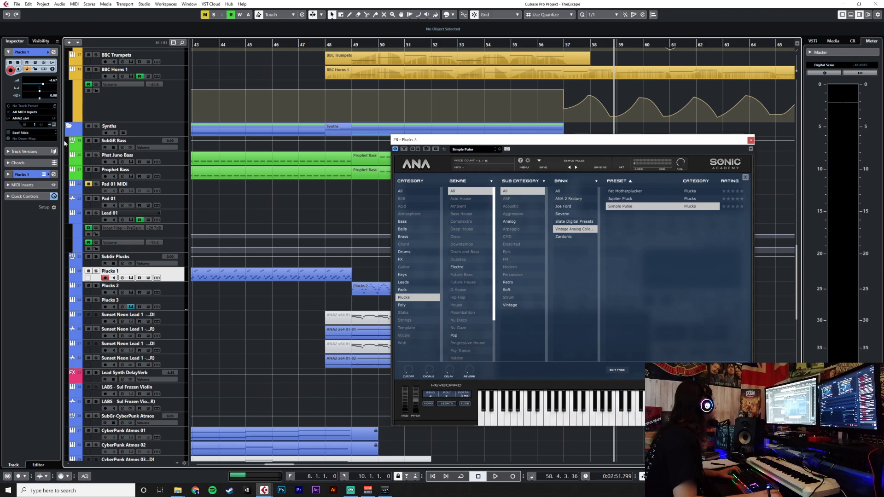
{"action": "left_click", "coordinate": [54, 125]}
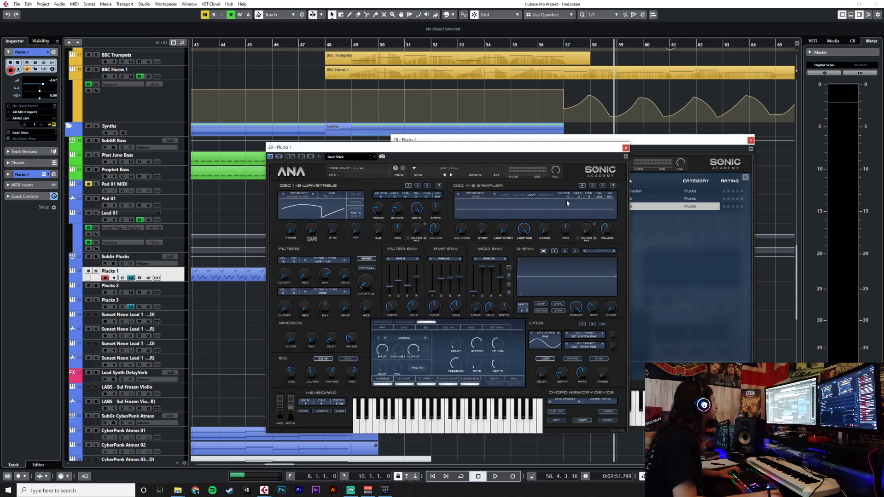
{"action": "left_click", "coordinate": [626, 148]}
{"action": "left_click", "coordinate": [172, 290]}
{"action": "left_click", "coordinate": [52, 125]}
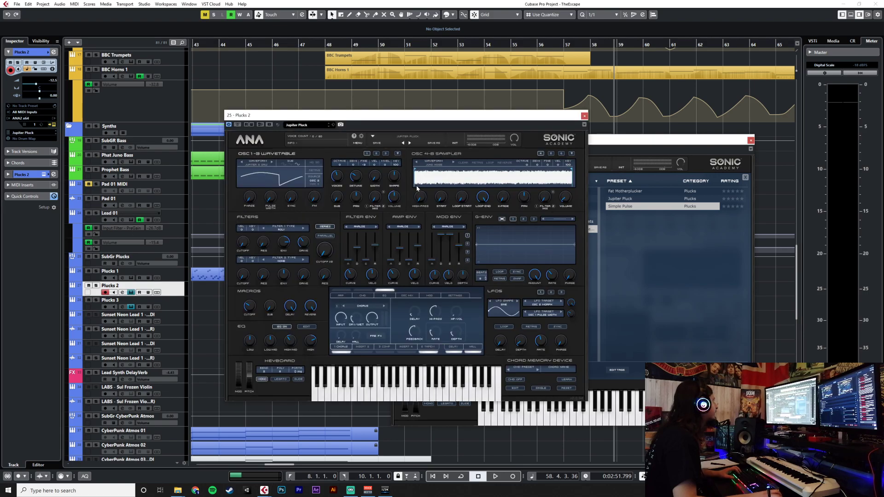
{"action": "left_click", "coordinate": [584, 116]}
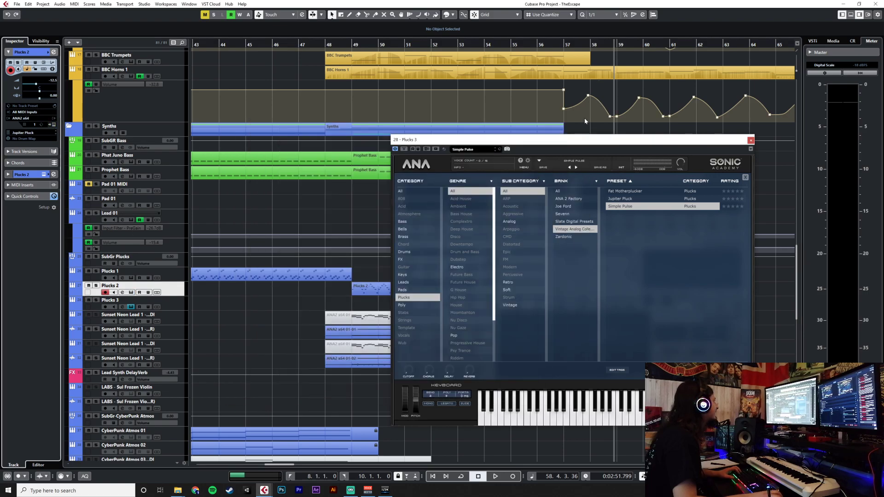
{"action": "double_click", "coordinate": [634, 207]}
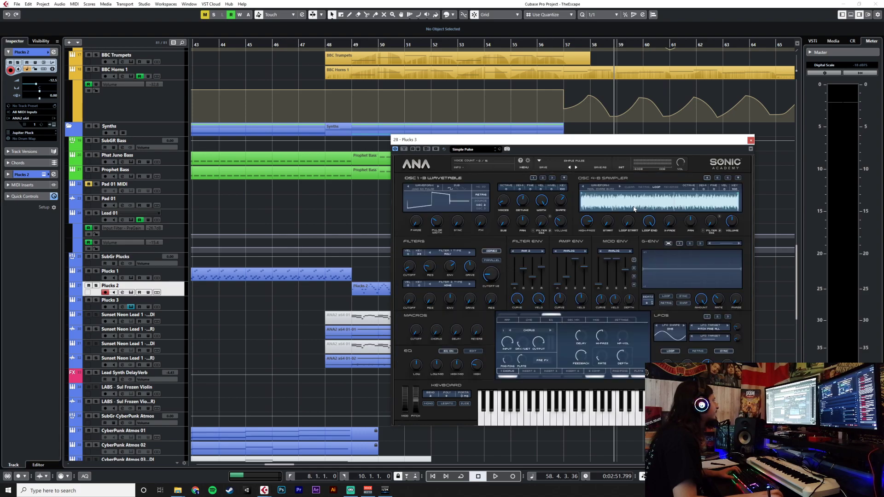
{"action": "left_click", "coordinate": [751, 140]}
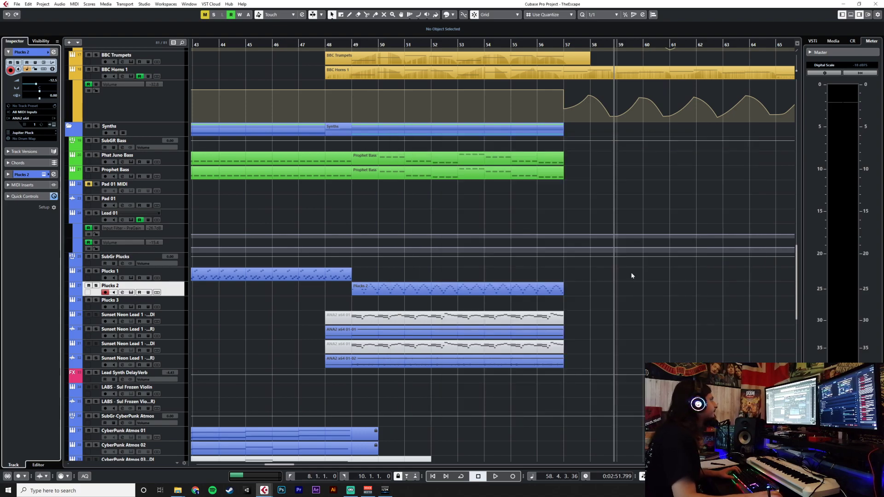
Draw an empty MIDI part on Plucks 3 from bar 57 to bar 70 and open it for note editing.
{"action": "right_click", "coordinate": [383, 387]}
{"action": "left_click", "coordinate": [399, 387]}
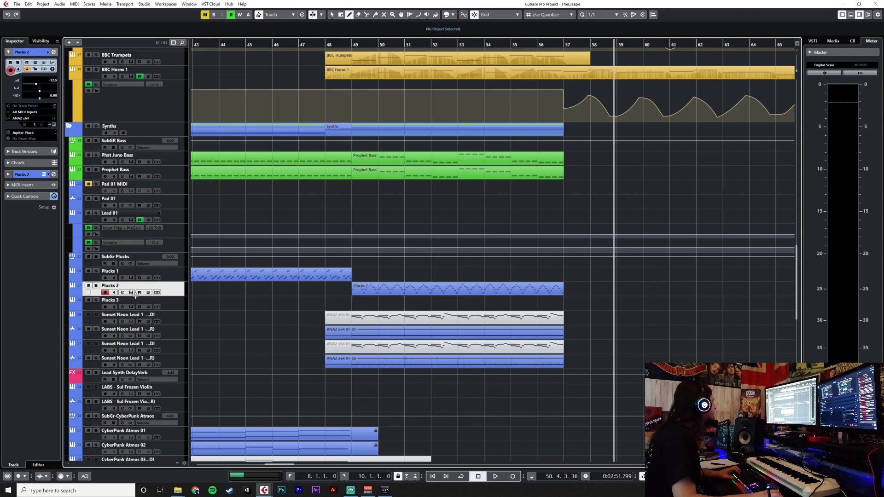
{"action": "mouse_move", "coordinate": [581, 300]}
{"action": "left_mouse_down"}
{"action": "mouse_move", "coordinate": [786, 306]}
{"action": "mouse_move", "coordinate": [601, 328]}
{"action": "mouse_move", "coordinate": [619, 324]}
{"action": "left_mouse_up"}
{"action": "key", "text": "1"}
{"action": "double_click", "coordinate": [576, 305]}
{"action": "left_click_drag", "start_coordinate": [74, 372], "coordinate": [75, 368]}
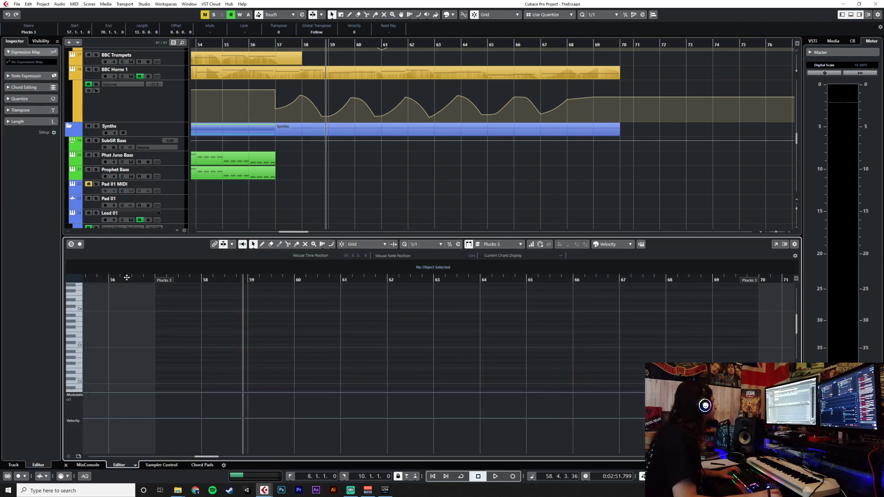
Set the quantize to 1/16 and turn on step input for the Plucks 3 part starting at bar 57.
{"action": "left_click", "coordinate": [146, 280]}
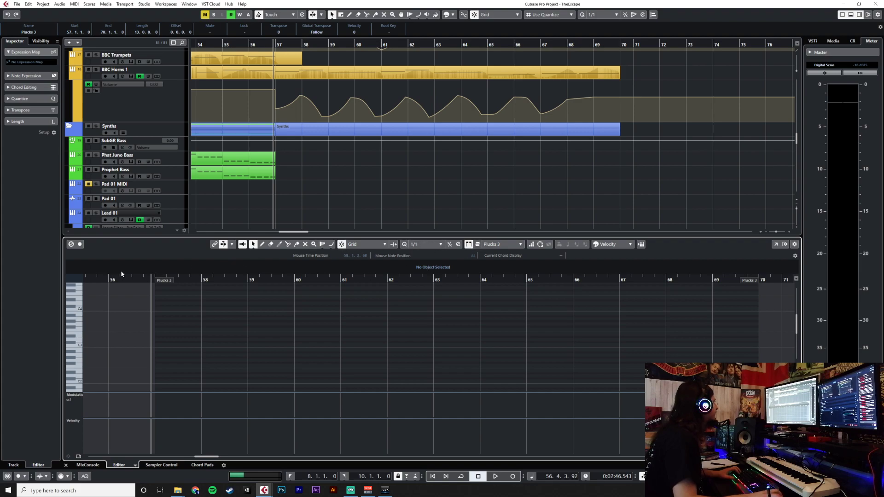
{"action": "left_click", "coordinate": [429, 244]}
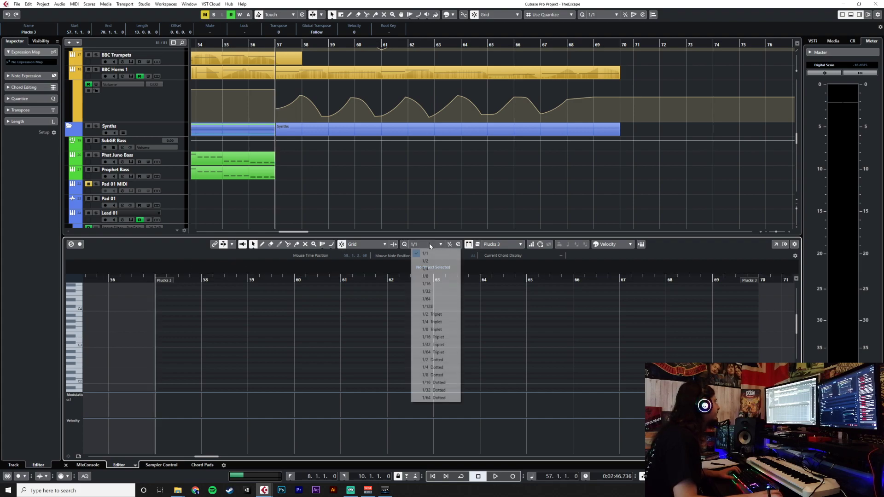
{"action": "left_click", "coordinate": [434, 283]}
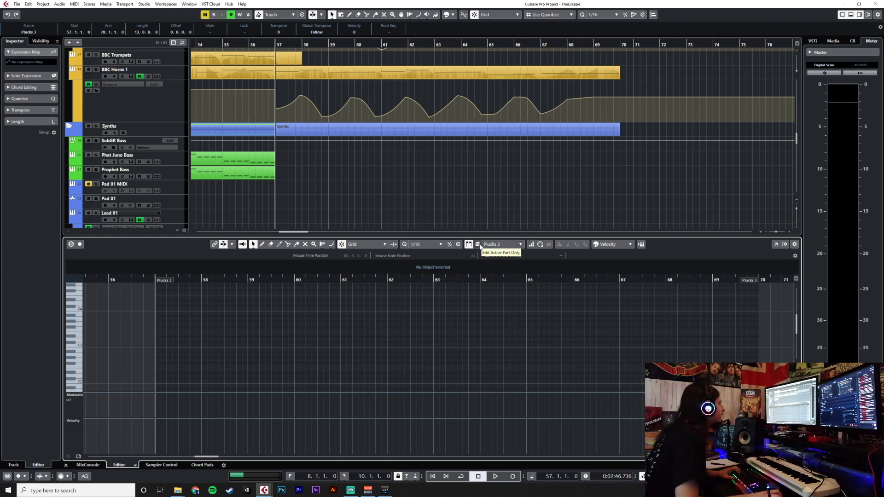
{"action": "left_click", "coordinate": [531, 244]}
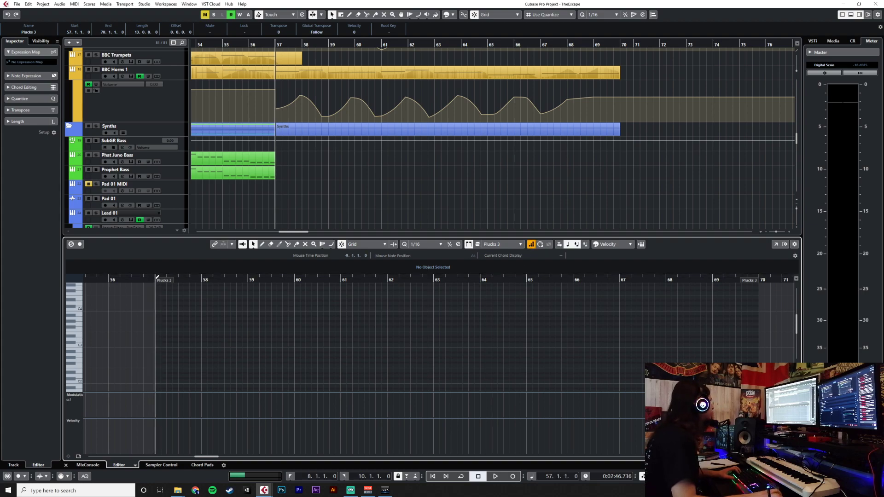
{"action": "left_click_drag", "start_coordinate": [157, 278], "coordinate": [197, 279]}
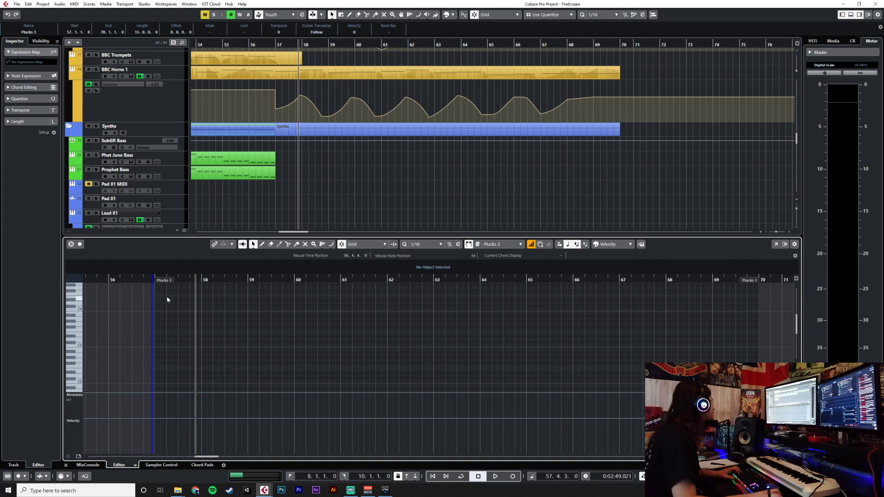
Select the Plucks 3 track for keyboard input and place the step input position near the start of bar 57.
{"action": "left_click", "coordinate": [156, 305]}
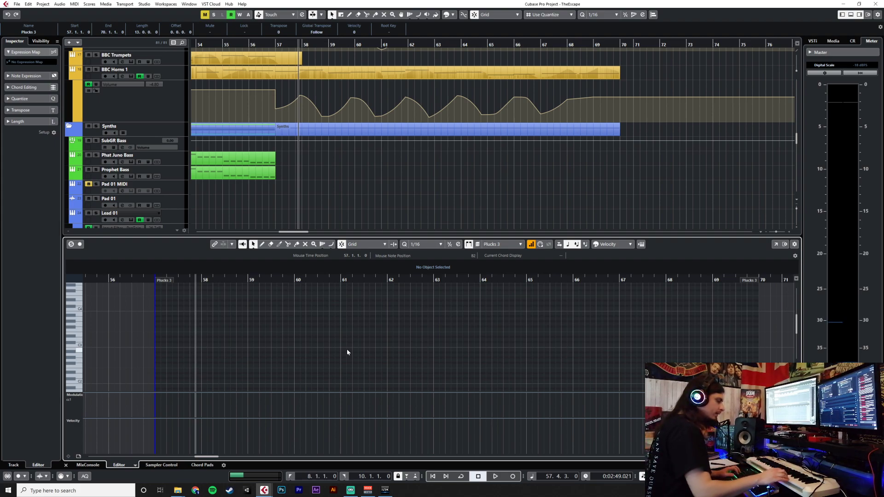
{"action": "scroll", "coordinate": [174, 333], "scroll_direction": "up", "scroll_amount": 6}
{"action": "scroll", "coordinate": [174, 334], "scroll_direction": "down", "scroll_amount": 15}
{"action": "scroll", "coordinate": [171, 332], "scroll_direction": "up", "scroll_amount": 15}
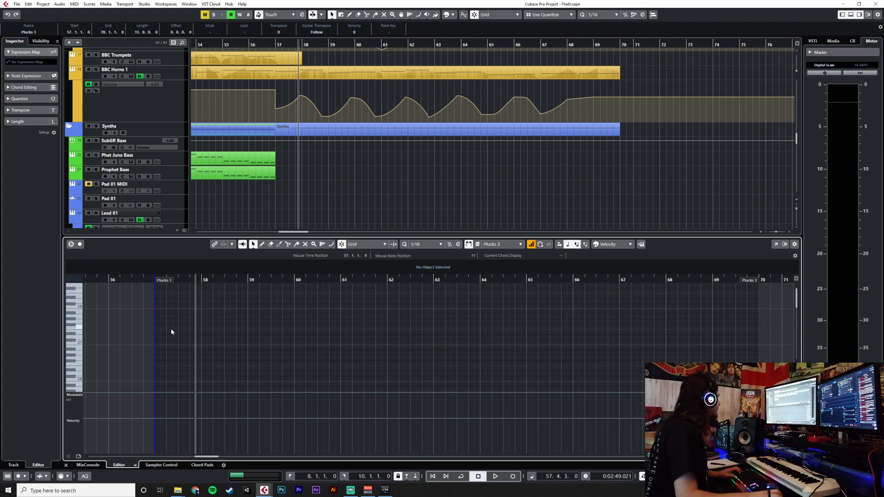
{"action": "scroll", "coordinate": [388, 115], "scroll_direction": "down", "scroll_amount": 6}
{"action": "scroll", "coordinate": [383, 124], "scroll_direction": "up", "scroll_amount": 1}
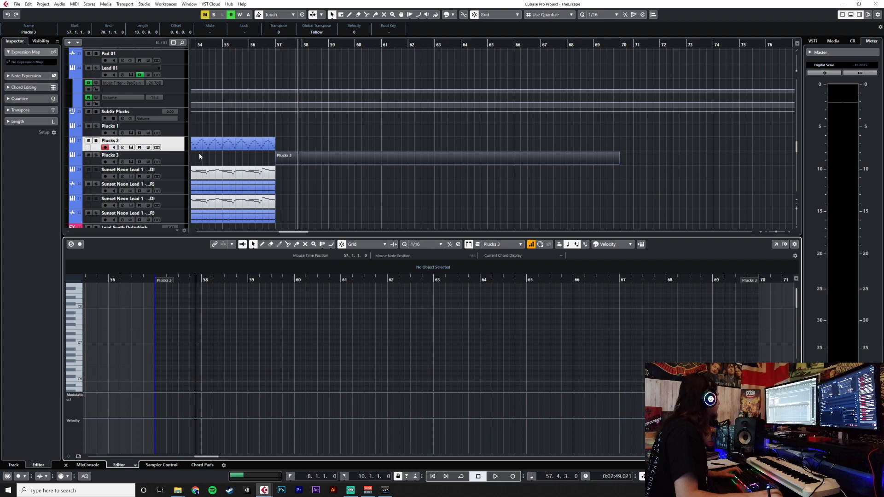
{"action": "left_click", "coordinate": [179, 159]}
{"action": "left_click", "coordinate": [158, 307]}
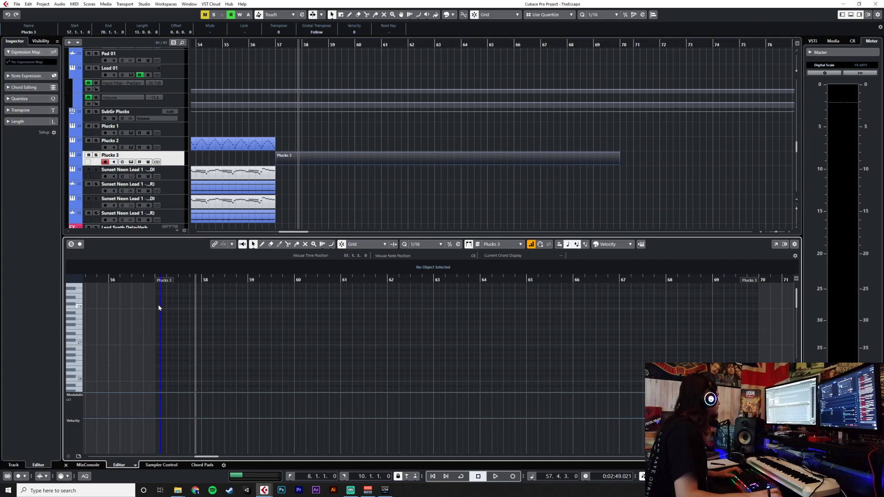
{"action": "left_click", "coordinate": [531, 244]}
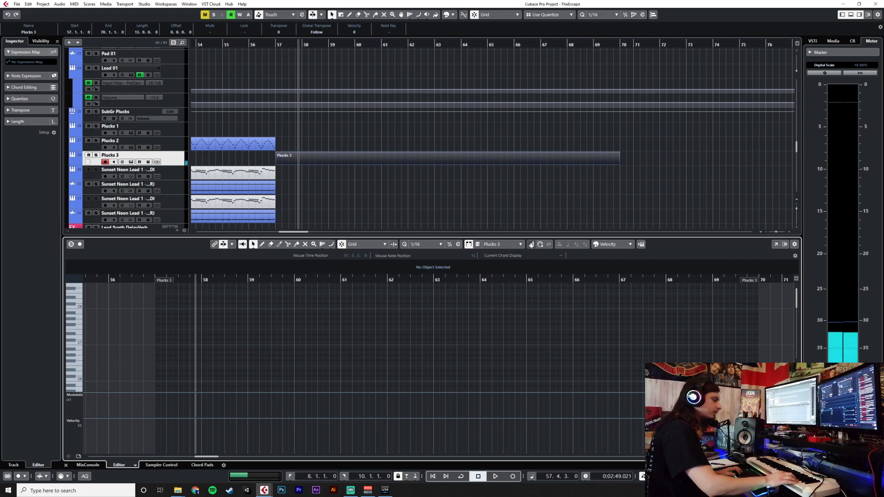
{"action": "key", "text": "8"}
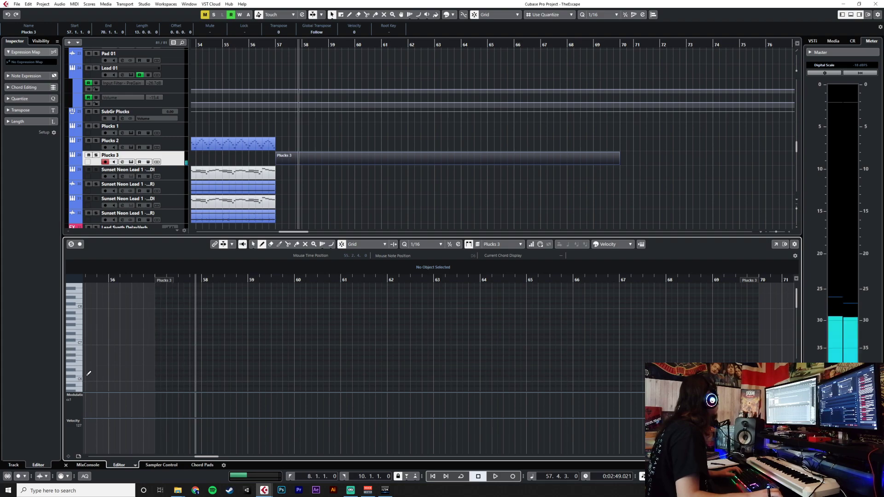
{"action": "scroll", "coordinate": [138, 364], "scroll_direction": "down", "scroll_amount": 2}
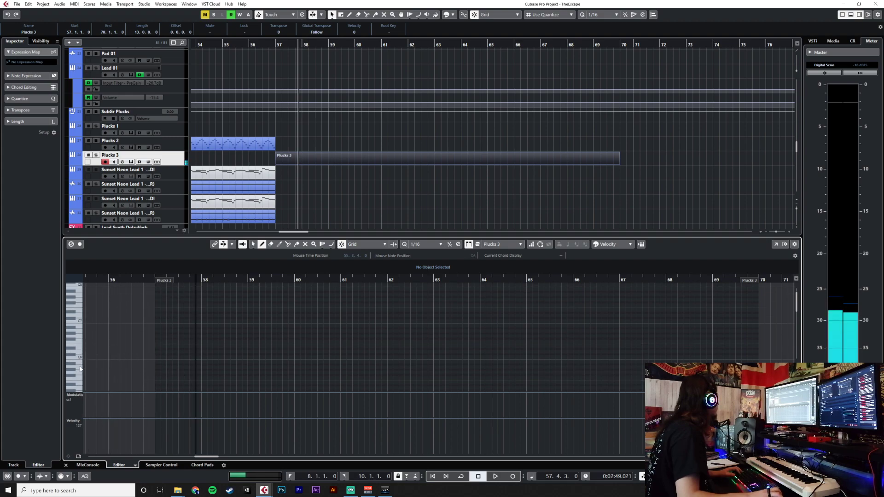
{"action": "scroll", "coordinate": [79, 371], "scroll_direction": "down", "scroll_amount": 2}
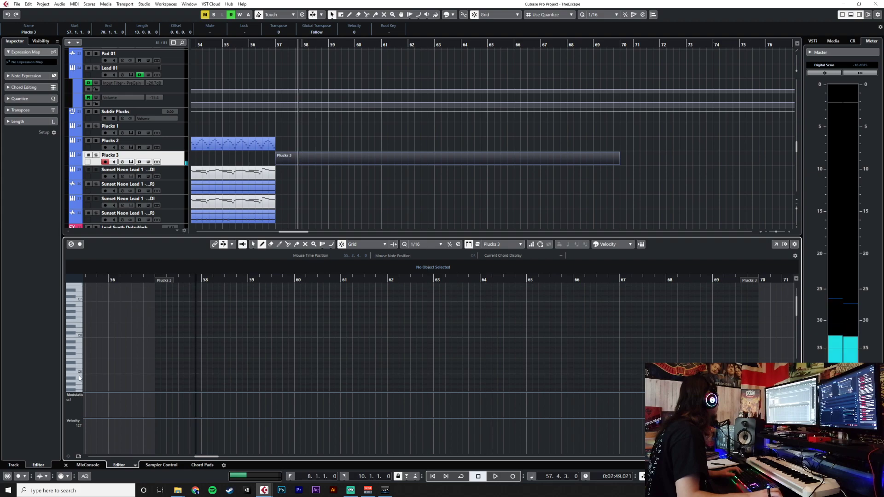
{"action": "scroll", "coordinate": [80, 372], "scroll_direction": "down", "scroll_amount": 2}
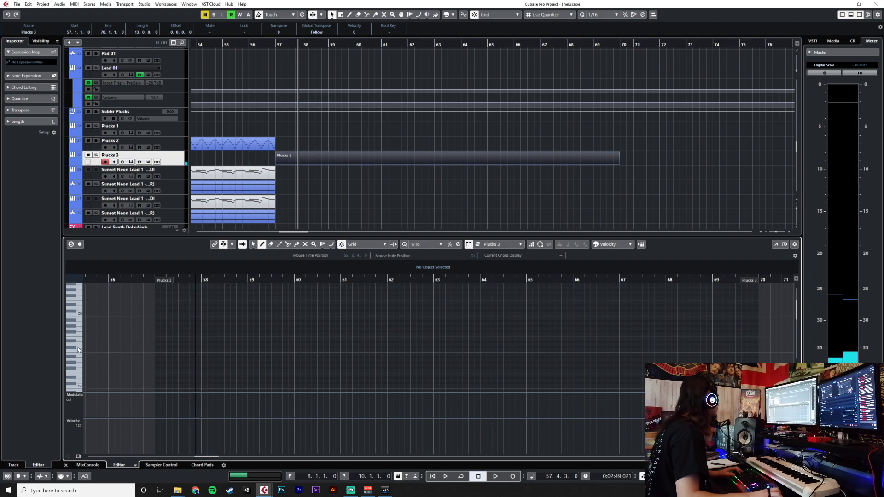
{"action": "right_click", "coordinate": [172, 276]}
{"action": "left_click", "coordinate": [161, 313]}
{"action": "key", "text": "1"}
Enter a one-bar pluck pattern of 1/16 notes starting on D3 in bar 57 of Plucks 3 using step input.
{"action": "left_click", "coordinate": [155, 282]}
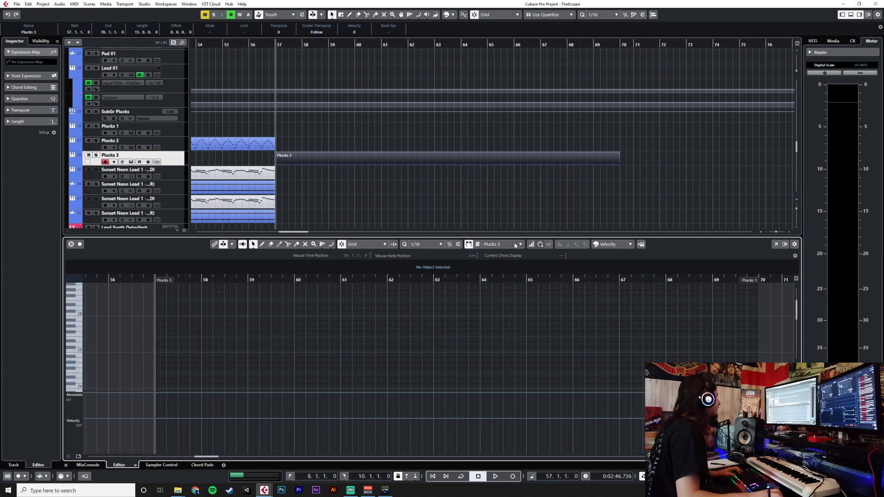
{"action": "left_click", "coordinate": [531, 244]}
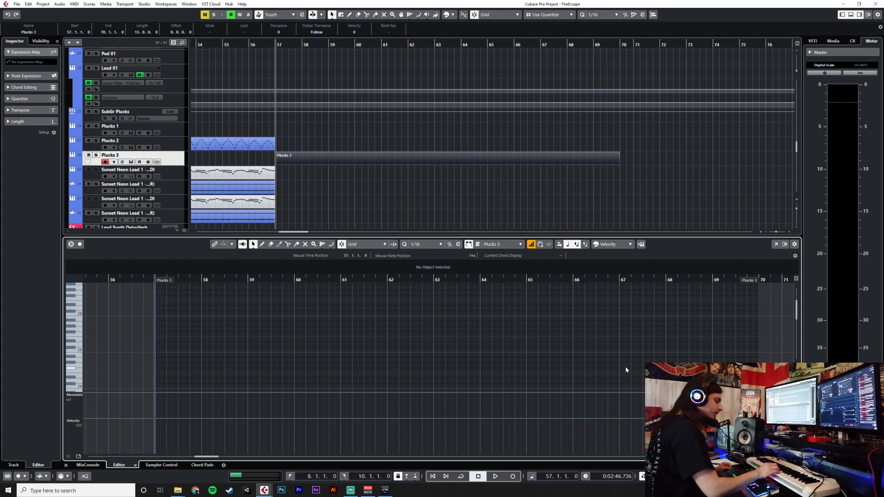
{"action": "left_click", "coordinate": [169, 374]}
{"action": "left_click", "coordinate": [156, 374]}
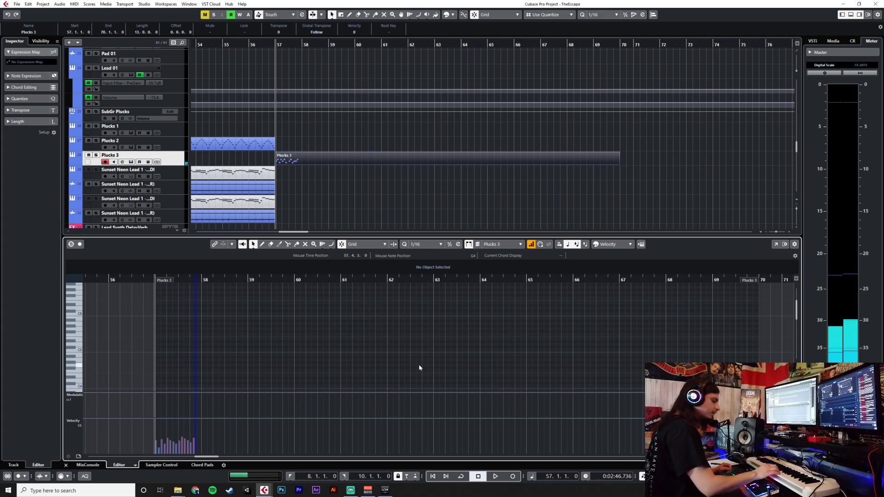
{"action": "scroll", "coordinate": [193, 362], "scroll_direction": "down", "scroll_amount": 2}
Duplicate the bar 57 pluck pattern into bars 58 and 59, and paste the three-bar phrase at bar 60.
{"action": "left_click_drag", "start_coordinate": [223, 391], "coordinate": [222, 390]}
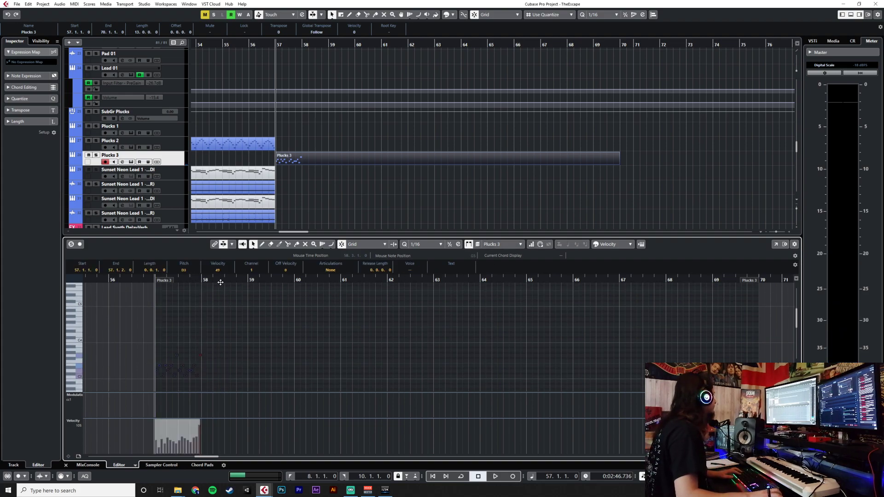
{"action": "key", "text": "ctrl+d"}
{"action": "key", "text": "ctrl+d"}
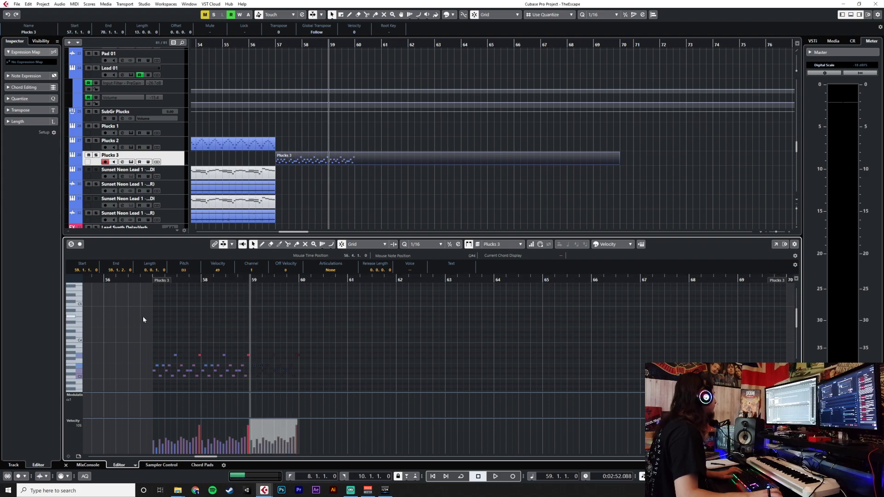
{"action": "key", "text": "ctrl+a"}
{"action": "left_click", "coordinate": [301, 279]}
{"action": "key", "text": "ctrl+v"}
{"action": "key", "text": "ctrl+z"}
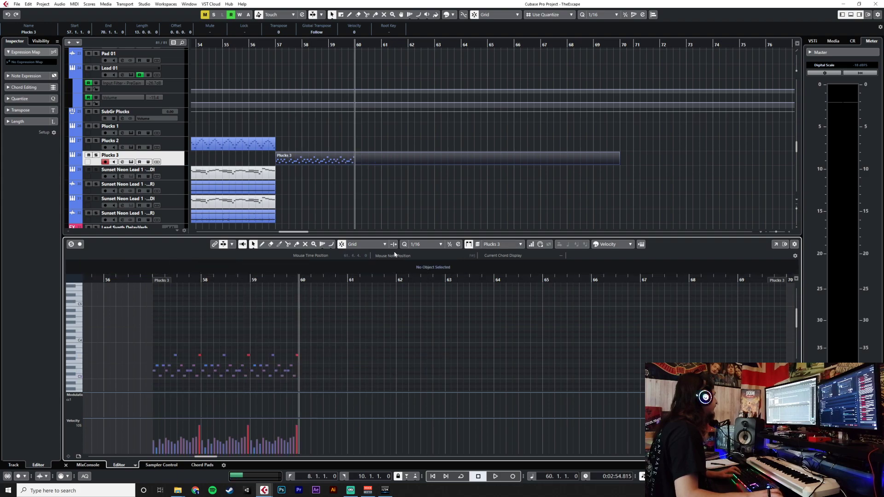
{"action": "key", "text": "ctrl+v"}
Copy the repeated pluck phrase and paste it from bar 63 so the notes fill the part up to bar 70.
{"action": "left_click_drag", "start_coordinate": [132, 339], "coordinate": [502, 394]}
{"action": "key", "text": "ctrl+c"}
{"action": "left_click", "coordinate": [445, 279]}
{"action": "key", "text": "ctrl+v"}
{"action": "scroll", "coordinate": [582, 359], "scroll_direction": "down", "scroll_amount": 2}
{"action": "left_click_drag", "start_coordinate": [655, 306], "coordinate": [706, 346]}
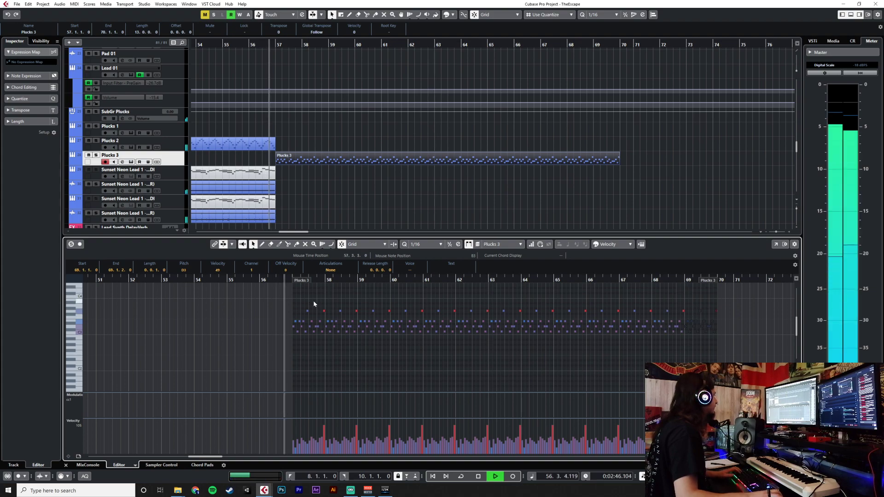
Close the note editor, play the section against the strings and brass, and raise the Plucks 3 volume to about -4.
{"action": "left_click", "coordinate": [69, 464]}
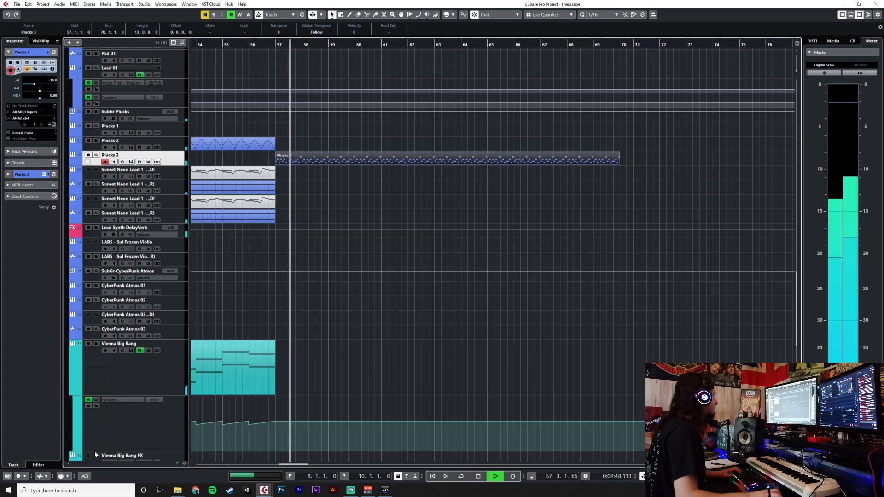
{"action": "scroll", "coordinate": [308, 306], "scroll_direction": "up", "scroll_amount": 3}
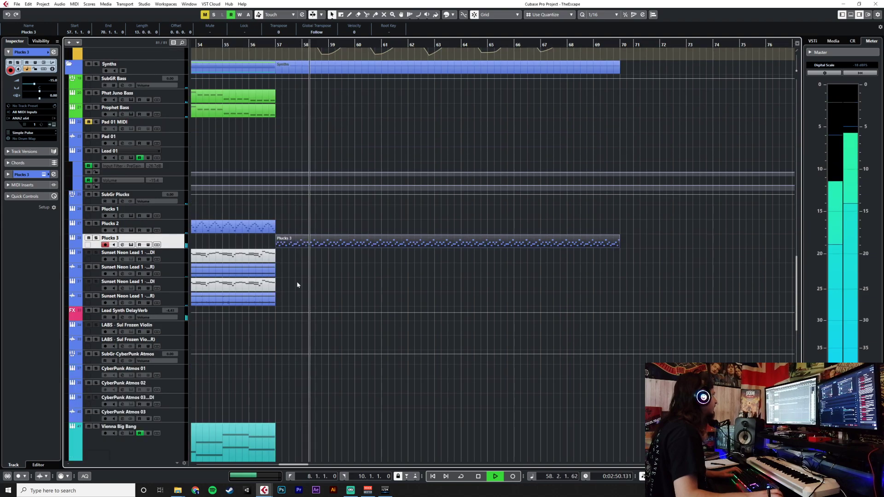
{"action": "scroll", "coordinate": [327, 287], "scroll_direction": "up", "scroll_amount": 10}
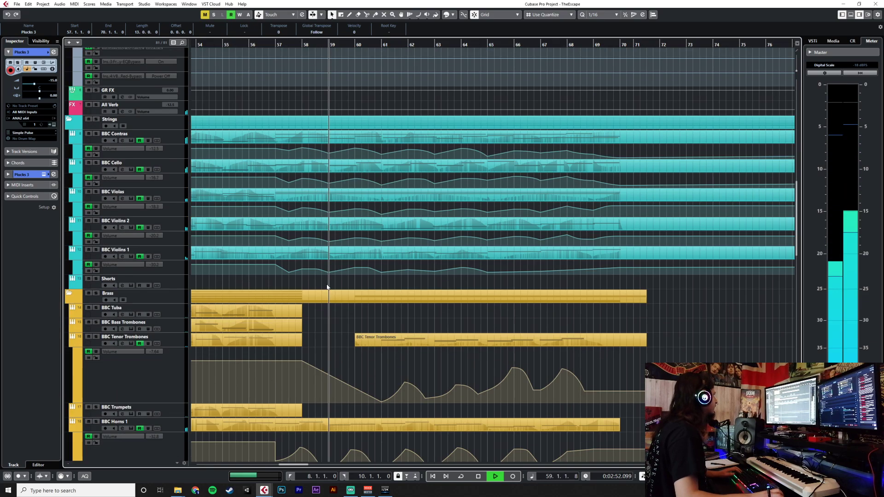
{"action": "scroll", "coordinate": [327, 287], "scroll_direction": "down", "scroll_amount": 15}
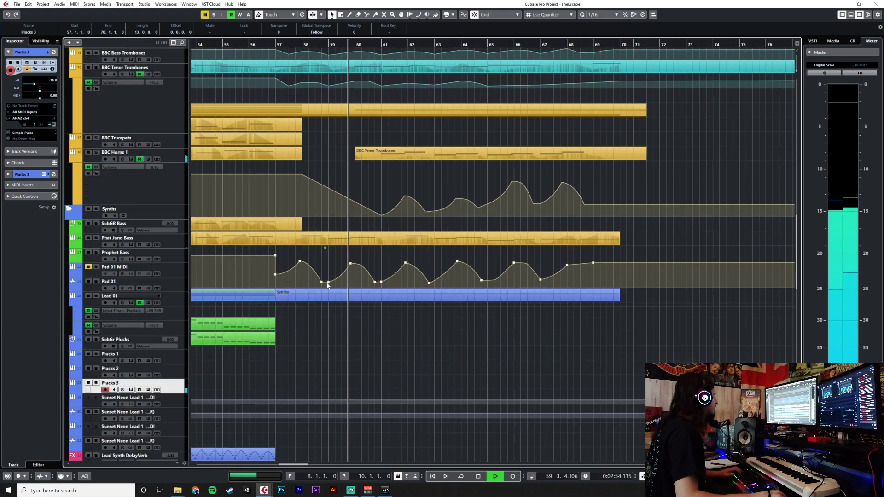
{"action": "scroll", "coordinate": [53, 83], "scroll_direction": "up", "scroll_amount": 5}
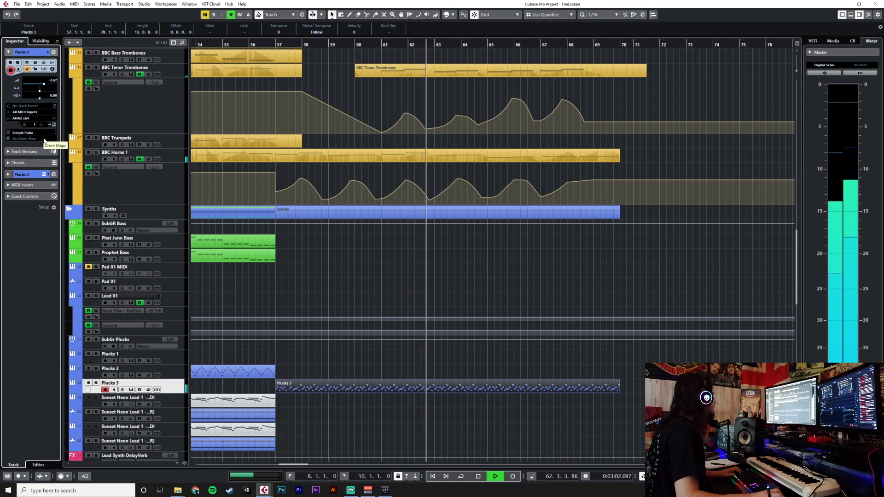
Reopen the Plucks 3 part, stop playback, and lower the velocity of the loud last note in bar 57 to 42.
{"action": "double_click", "coordinate": [364, 385]}
{"action": "scroll", "coordinate": [316, 335], "scroll_direction": "up", "scroll_amount": 3}
{"action": "left_click_drag", "start_coordinate": [127, 321], "coordinate": [495, 339]}
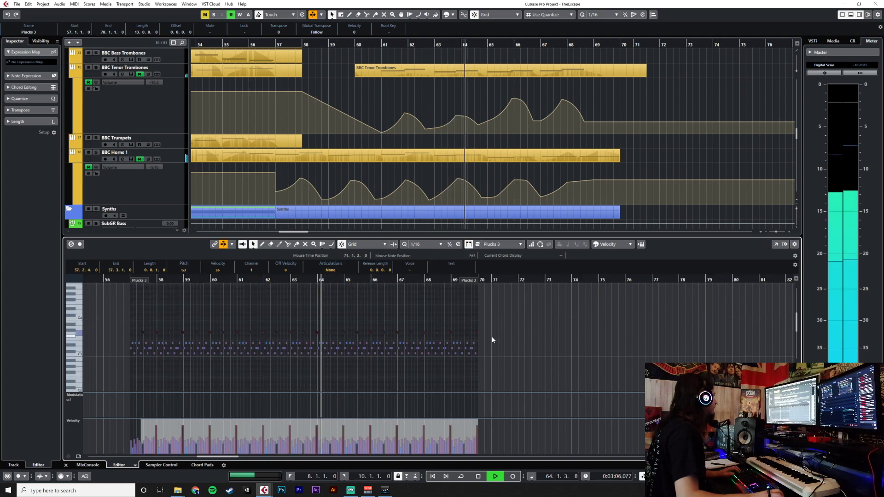
{"action": "scroll", "coordinate": [380, 385], "scroll_direction": "up", "scroll_amount": 6}
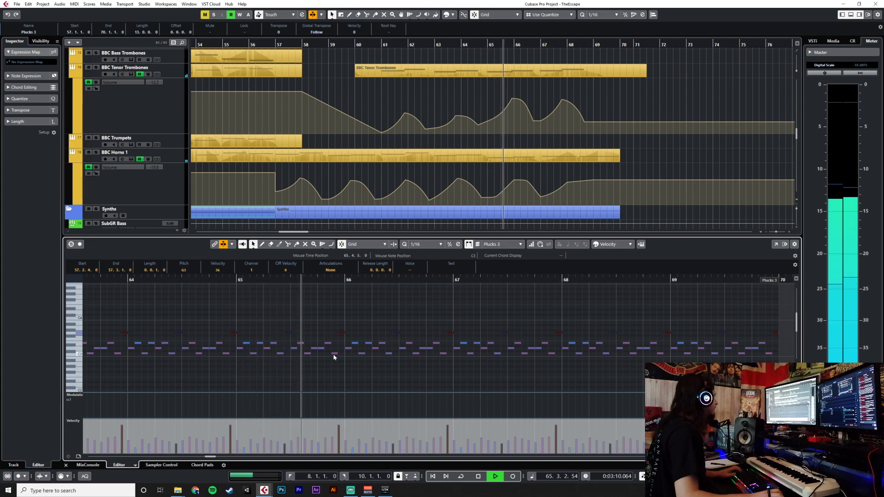
{"action": "scroll", "coordinate": [339, 355], "scroll_direction": "down", "scroll_amount": 5}
{"action": "key", "text": "space"}
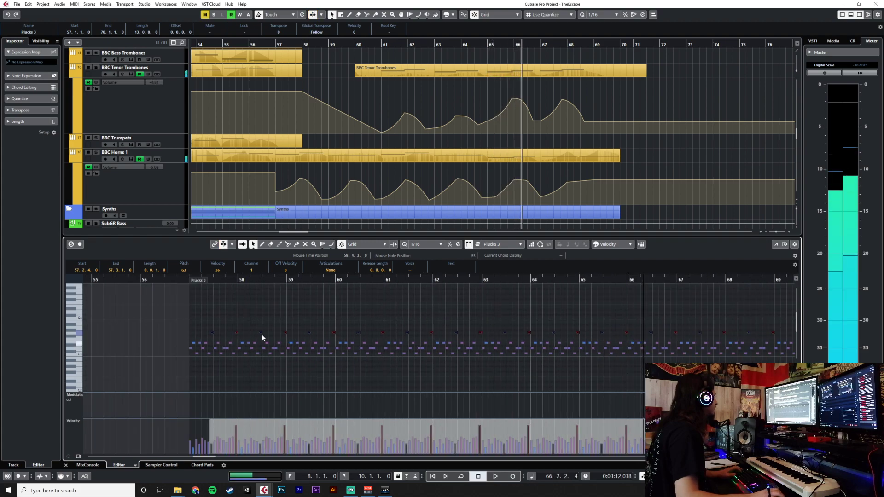
{"action": "left_click", "coordinate": [236, 333]}
{"action": "left_click_drag", "start_coordinate": [239, 440], "coordinate": [239, 444]}
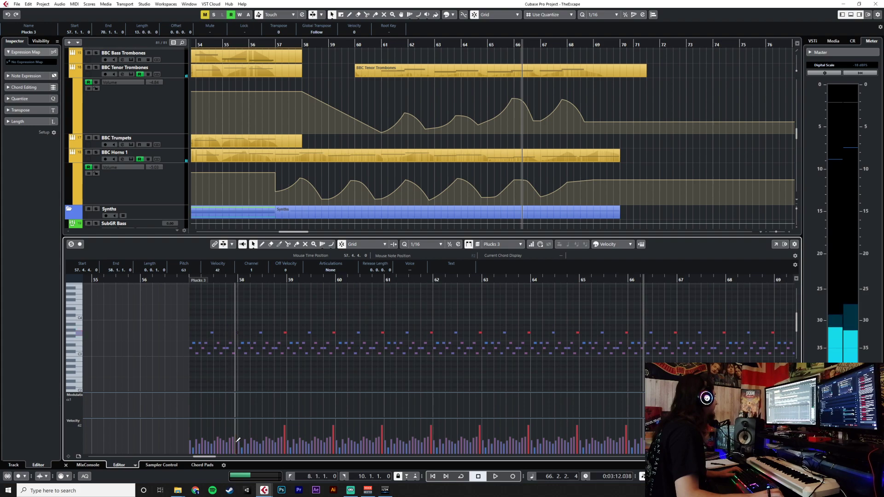
Delete all the repeated pluck notes from bar 58 onwards, keeping only the bar 57 pattern.
{"action": "left_click_drag", "start_coordinate": [197, 321], "coordinate": [453, 359]}
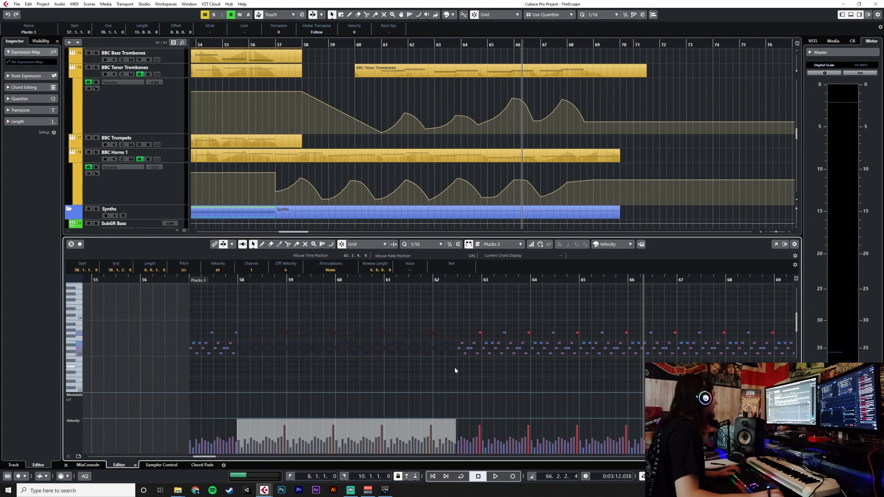
{"action": "key", "text": "g"}
{"action": "left_click_drag", "start_coordinate": [701, 310], "coordinate": [337, 374]}
{"action": "key", "text": "Delete"}
Set the quantize to 1/1 and duplicate the corrected bar 57 pattern repeatedly until the notes reach bar 67.
{"action": "key", "text": "ctrl+a"}
{"action": "left_click", "coordinate": [335, 280]}
{"action": "left_click", "coordinate": [424, 247]}
{"action": "left_click", "coordinate": [426, 253]}
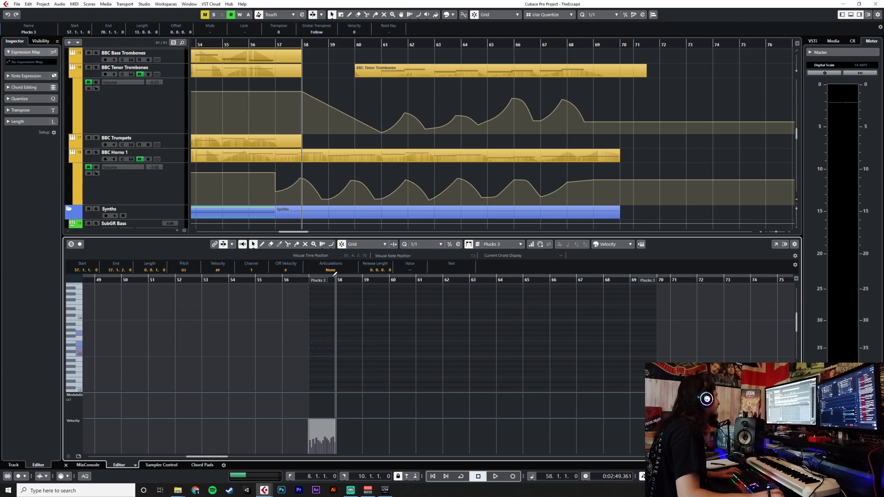
{"action": "key", "text": "ctrl+d"}
{"action": "left_click", "coordinate": [307, 320]}
{"action": "key", "text": "ctrl+a"}
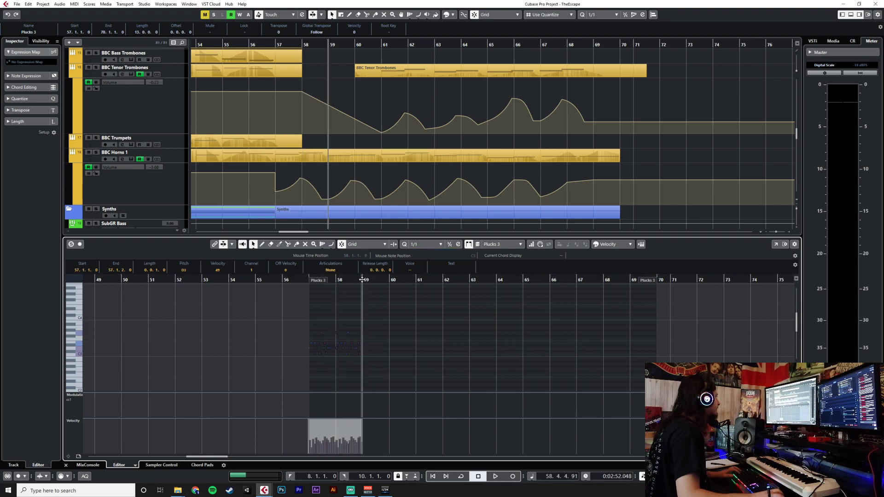
{"action": "key", "text": "ctrl+d"}
{"action": "key", "text": "ctrl+d"}
{"action": "key", "text": "ctrl+d"}
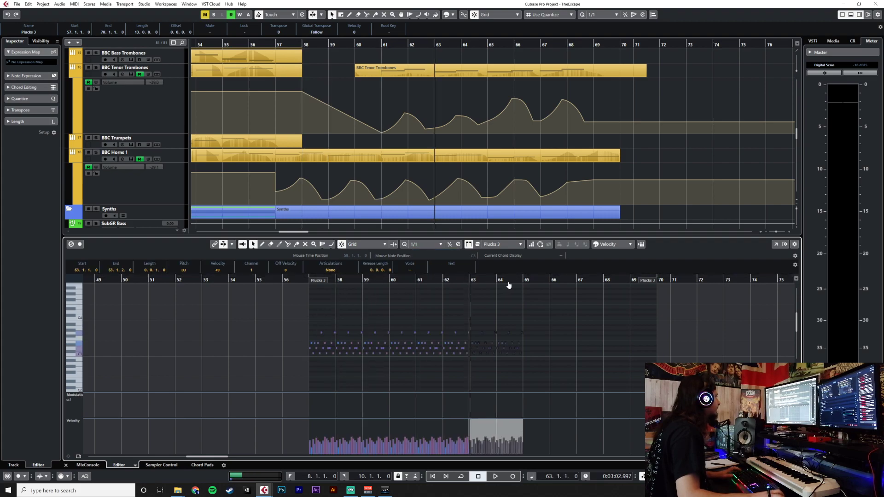
{"action": "key", "text": "ctrl+d"}
Play back the evened-out pluck pattern from bar 57.
{"action": "left_click_drag", "start_coordinate": [309, 305], "coordinate": [630, 385]}
{"action": "left_click", "coordinate": [589, 370]}
{"action": "left_click", "coordinate": [309, 281]}
{"action": "key", "text": "space"}
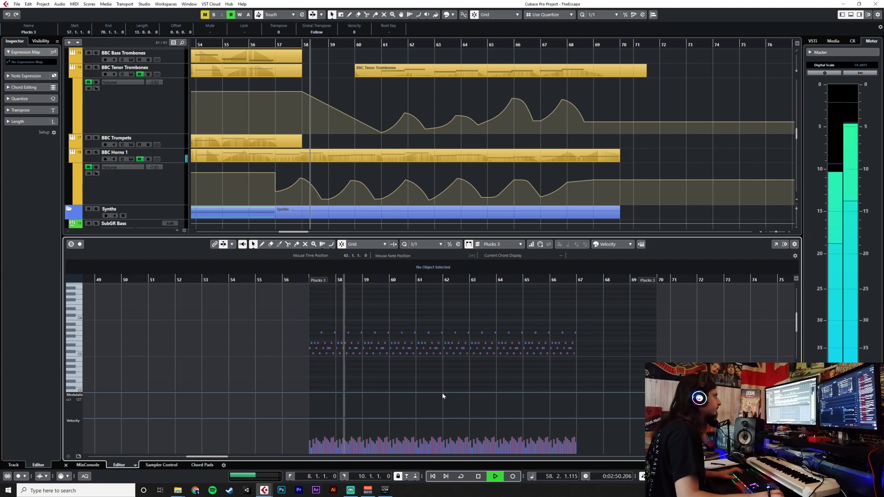
Stop playback, delete all the notes in the Plucks 3 part, and return the cursor to bar 57.
{"action": "left_click_drag", "start_coordinate": [291, 306], "coordinate": [623, 366]}
{"action": "key", "text": "space"}
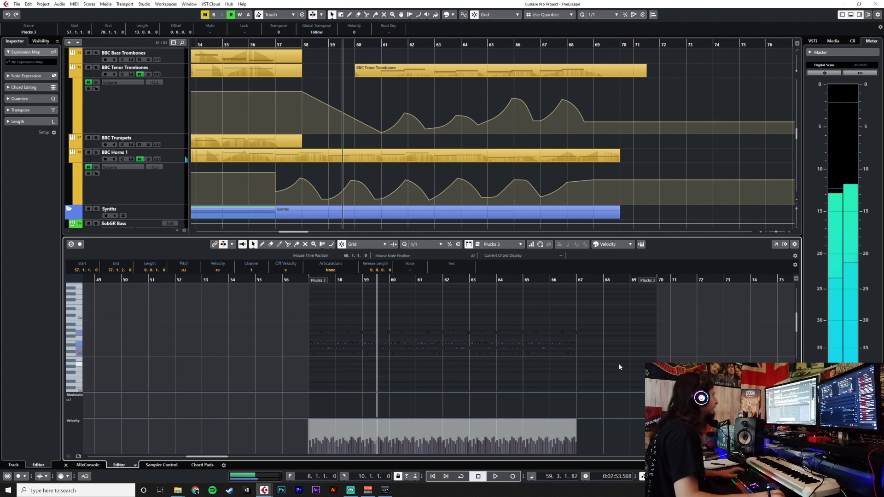
{"action": "key", "text": "Delete"}
{"action": "left_click", "coordinate": [307, 280]}
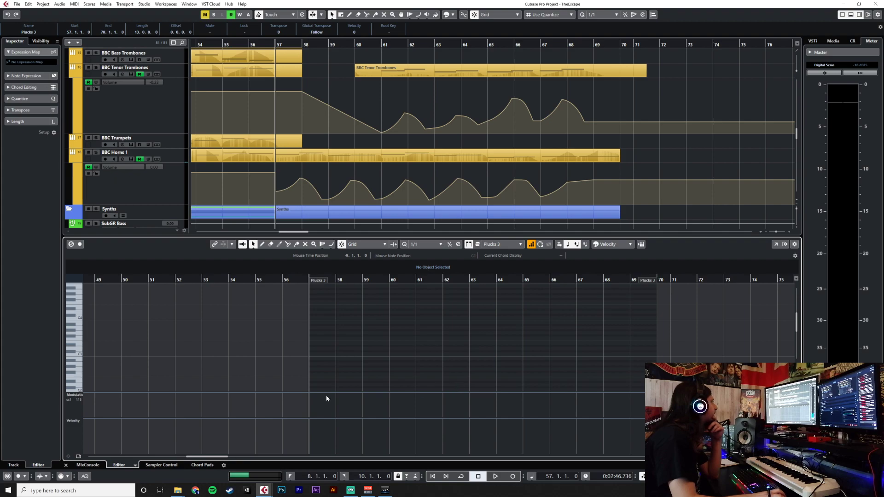
Open the BBC Horns 1 part, examine its melody notes around bars 53 to 60, and close the editor.
{"action": "scroll", "coordinate": [322, 375], "scroll_direction": "up", "scroll_amount": 5}
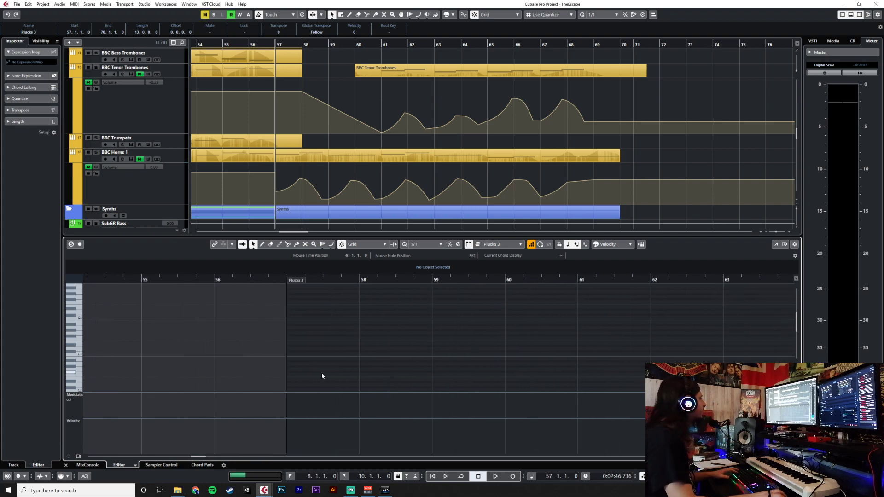
{"action": "left_click", "coordinate": [65, 466]}
{"action": "scroll", "coordinate": [309, 394], "scroll_direction": "up", "scroll_amount": 5}
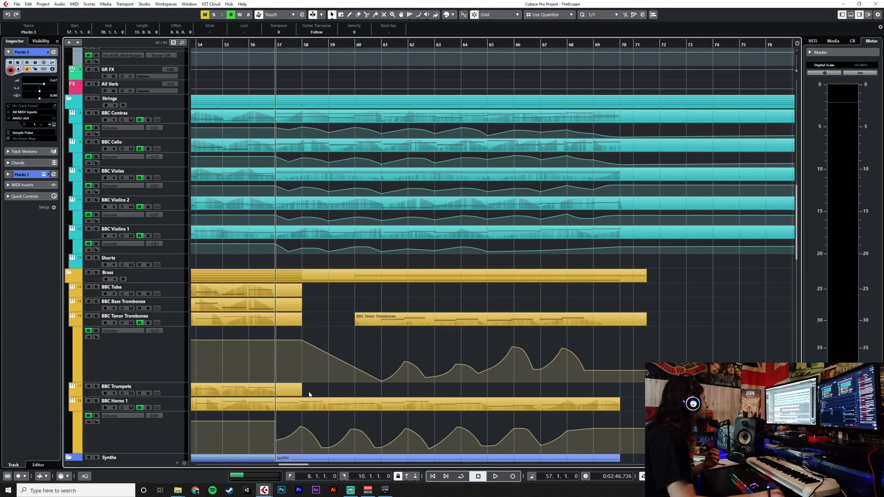
{"action": "double_click", "coordinate": [307, 402]}
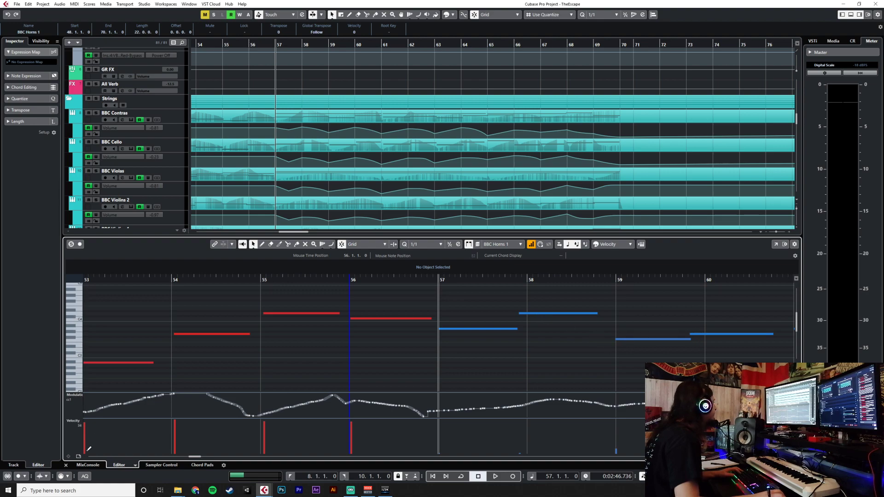
{"action": "left_click", "coordinate": [67, 466]}
Reopen the empty Plucks 3 part and step-enter four rising whole-bar notes from bar 57.
{"action": "scroll", "coordinate": [321, 323], "scroll_direction": "down", "scroll_amount": 5}
{"action": "double_click", "coordinate": [296, 306]}
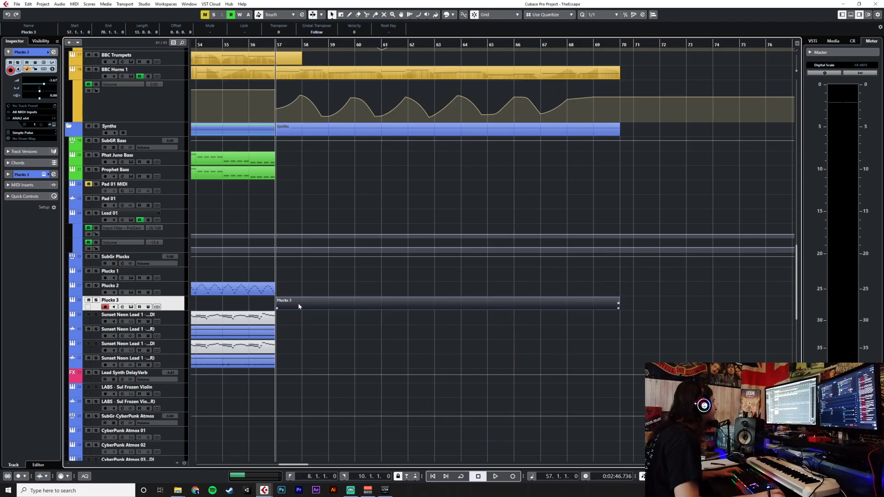
{"action": "scroll", "coordinate": [137, 355], "scroll_direction": "left", "scroll_amount": 3}
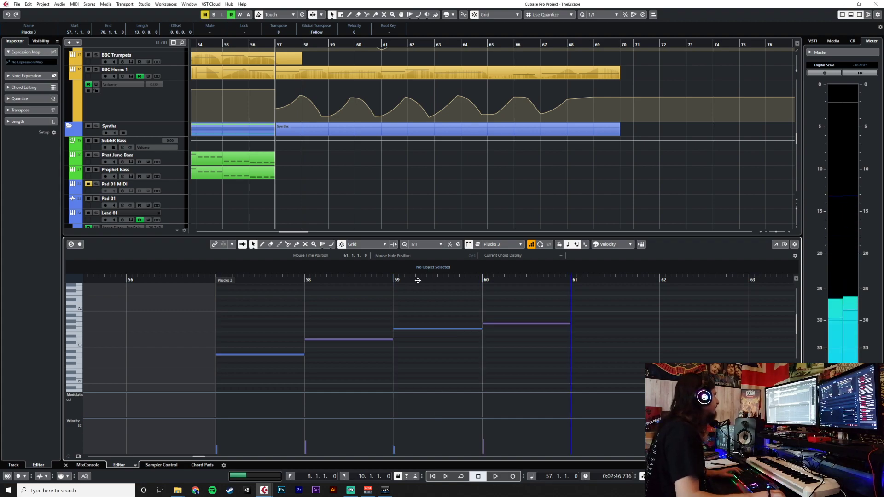
Replace the four whole-bar notes with a rising four-note 1/16 pattern step-entered at the start of bar 57.
{"action": "left_click_drag", "start_coordinate": [491, 305], "coordinate": [290, 358]}
{"action": "key", "text": "Delete"}
{"action": "left_click", "coordinate": [421, 244]}
{"action": "left_click", "coordinate": [431, 286]}
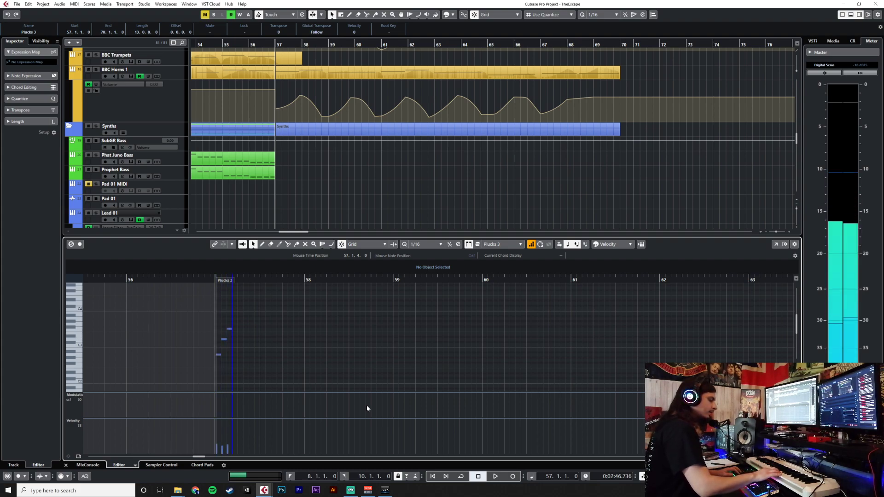
Duplicate the four-note pattern until it fills bar 57, and duplicate that full bar into bar 58.
{"action": "key", "text": "ctrl+a"}
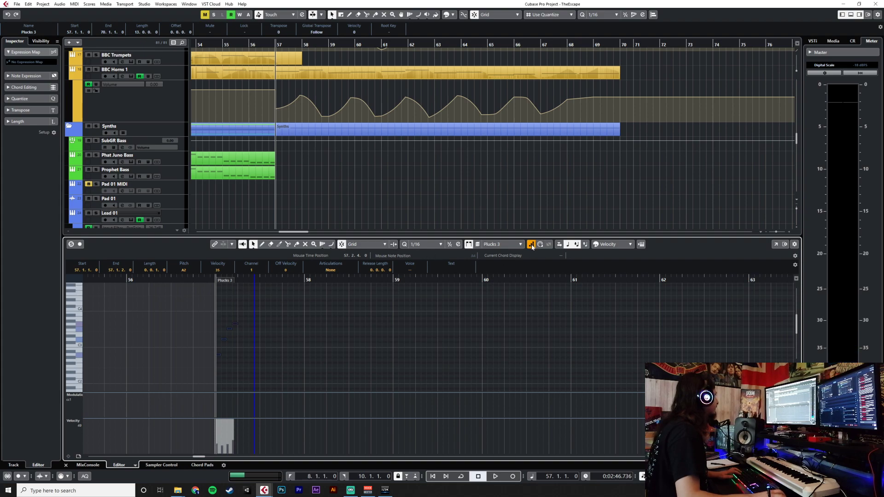
{"action": "key", "text": "ctrl+d"}
{"action": "key", "text": "ctrl+d"}
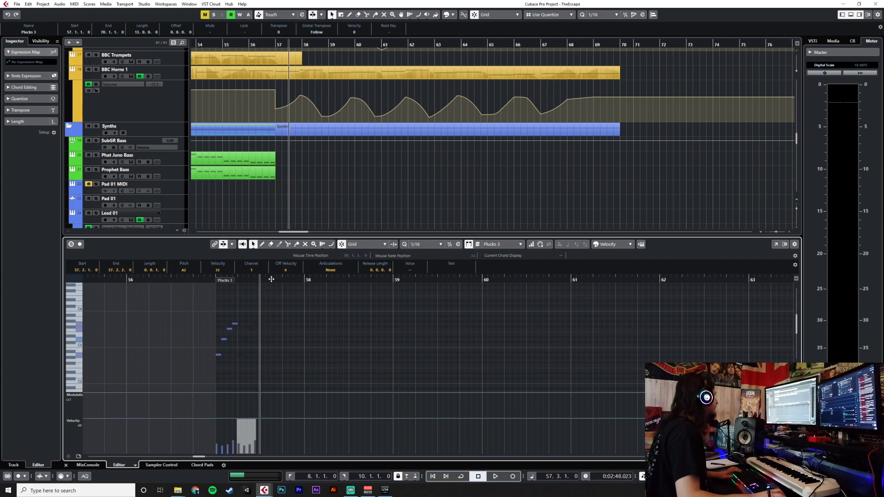
{"action": "key", "text": "ctrl+d"}
{"action": "key", "text": "ctrl+a"}
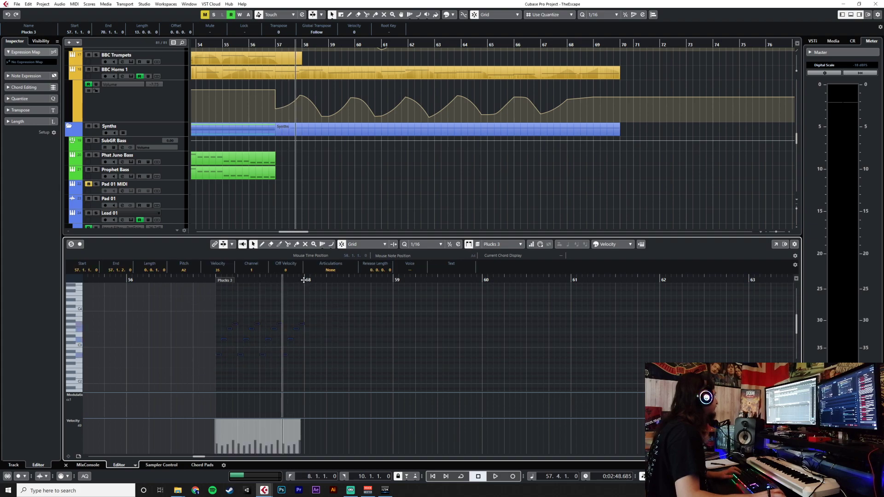
{"action": "key", "text": "ctrl+d"}
Select all the pluck notes and duplicate the whole block twice so the pattern runs up to bar 65.
{"action": "left_click_drag", "start_coordinate": [417, 296], "coordinate": [173, 376]}
{"action": "key", "text": "ctrl+d"}
{"action": "left_click_drag", "start_coordinate": [220, 288], "coordinate": [613, 373]}
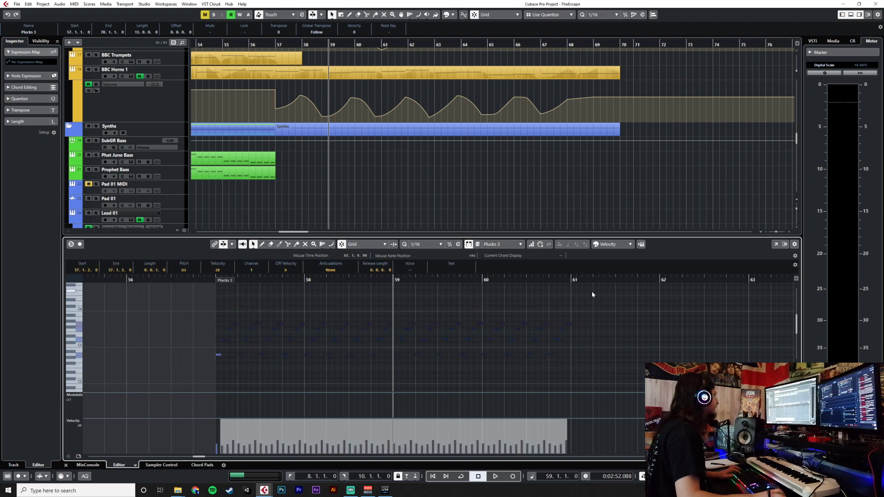
{"action": "left_click_drag", "start_coordinate": [210, 329], "coordinate": [602, 369]}
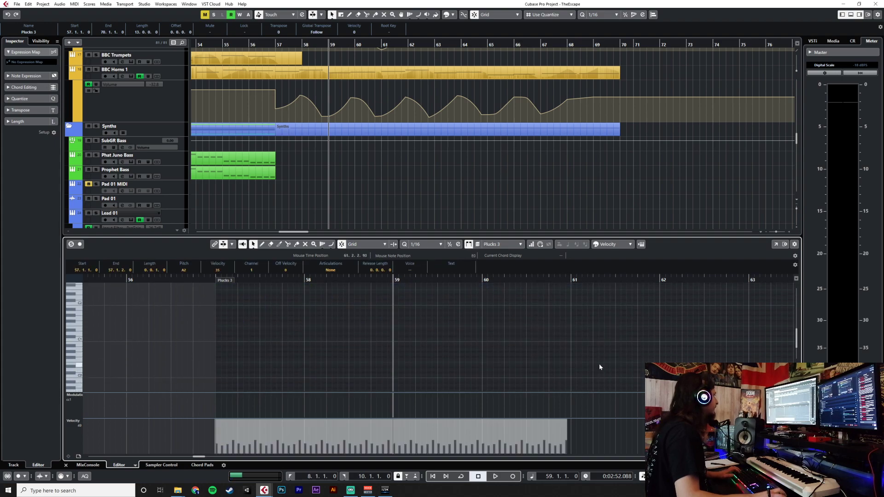
{"action": "scroll", "coordinate": [573, 304], "scroll_direction": "up", "scroll_amount": 3}
{"action": "key", "text": "ctrl+d"}
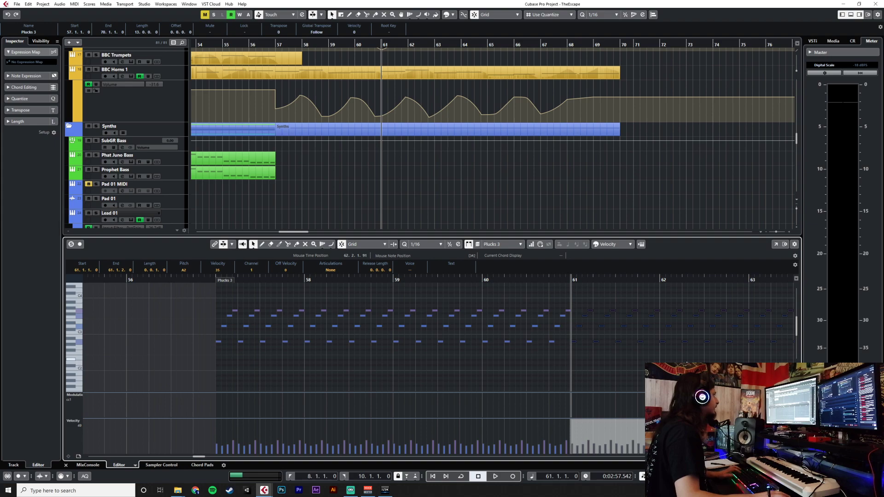
Play back the new rising pluck pattern from bar 57.
{"action": "scroll", "coordinate": [708, 350], "scroll_direction": "down", "scroll_amount": 2}
{"action": "double_click", "coordinate": [412, 281]}
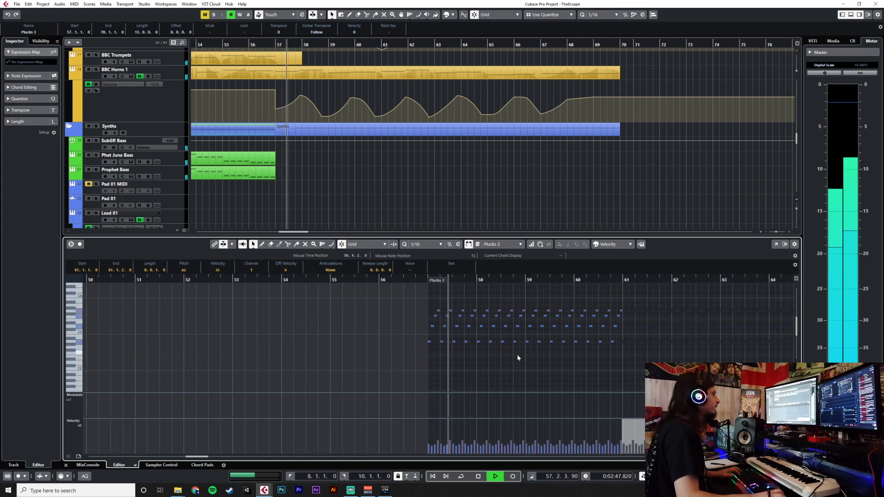
{"action": "scroll", "coordinate": [518, 358], "scroll_direction": "up", "scroll_amount": 1}
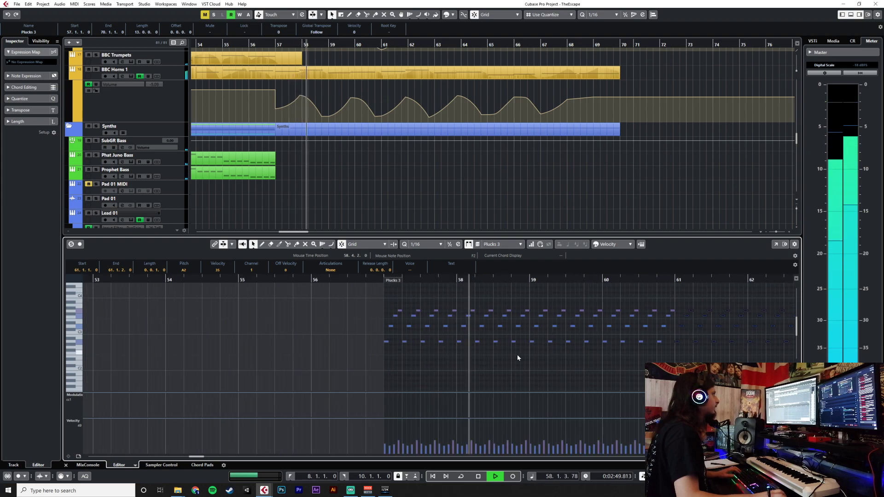
{"action": "scroll", "coordinate": [517, 358], "scroll_direction": "down", "scroll_amount": 3}
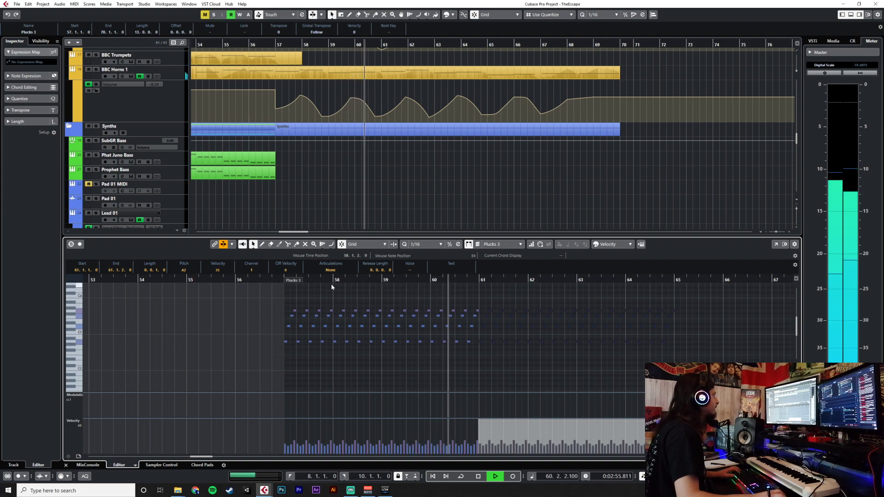
Stop playback, copy the pluck notes to bar 65, and remove the excess notes beyond the part's end at bar 70.
{"action": "left_click_drag", "start_coordinate": [707, 289], "coordinate": [269, 379]}
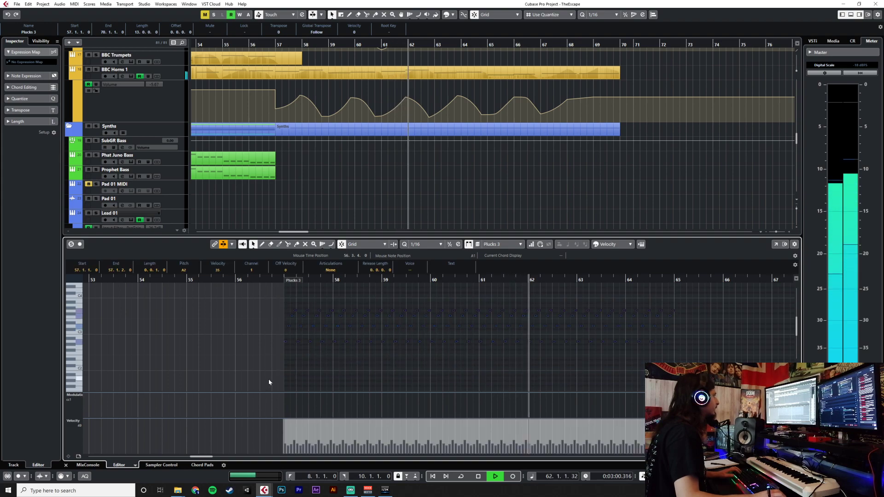
{"action": "key", "text": "space"}
{"action": "left_click", "coordinate": [674, 280]}
{"action": "key", "text": "ctrl+v"}
{"action": "scroll", "coordinate": [703, 320], "scroll_direction": "right", "scroll_amount": 6}
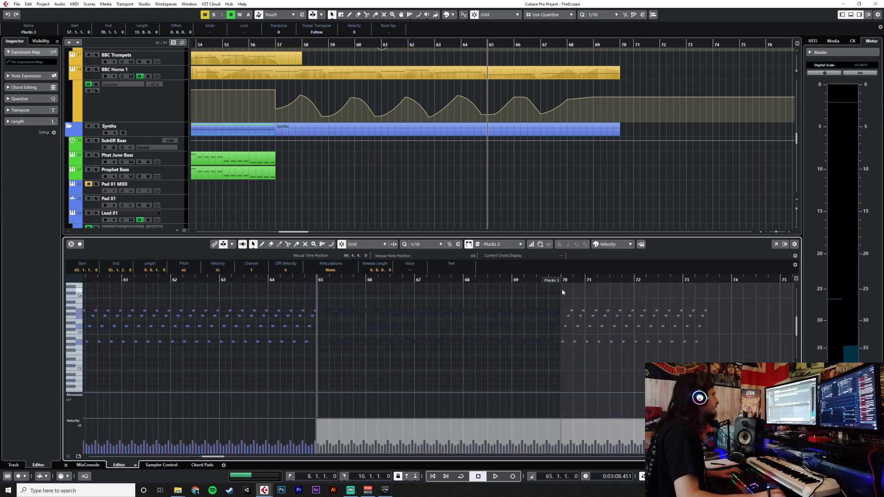
{"action": "left_click", "coordinate": [560, 289]}
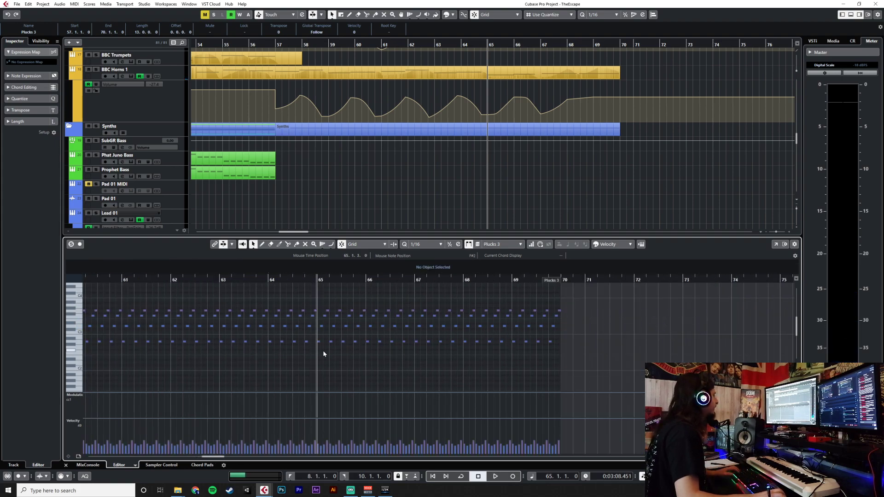
Select all the pluck notes, return the cursor to bar 57, and set the quantize to 1/1.
{"action": "scroll", "coordinate": [323, 353], "scroll_direction": "down", "scroll_amount": 1}
{"action": "scroll", "coordinate": [324, 353], "scroll_direction": "left", "scroll_amount": 3}
{"action": "scroll", "coordinate": [323, 353], "scroll_direction": "right", "scroll_amount": 1}
{"action": "key", "text": "ctrl+a"}
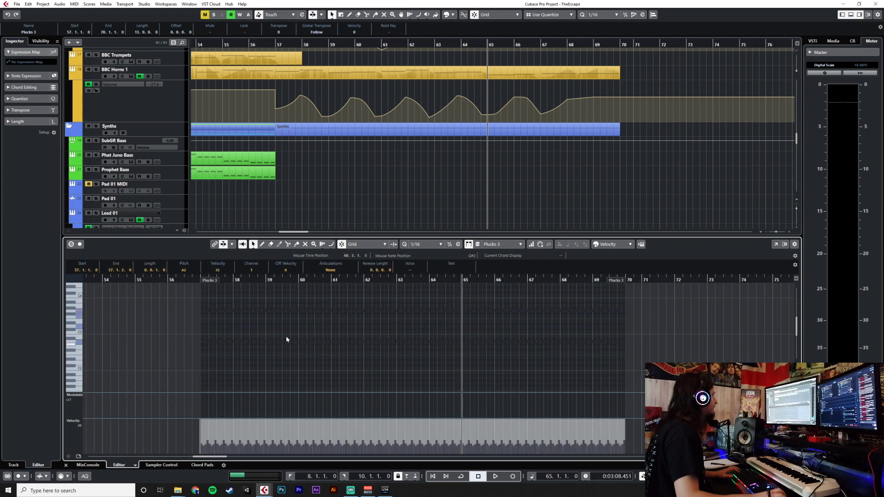
{"action": "left_click", "coordinate": [207, 280]}
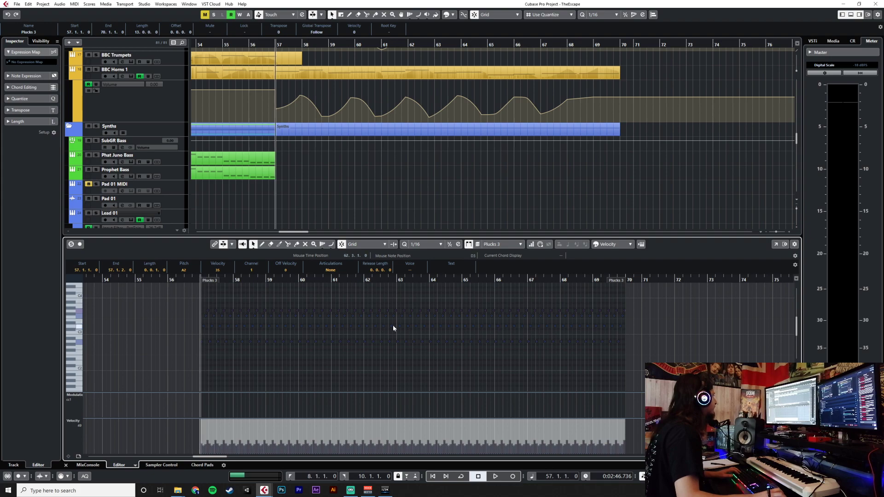
{"action": "left_click", "coordinate": [422, 245]}
{"action": "left_click", "coordinate": [422, 251]}
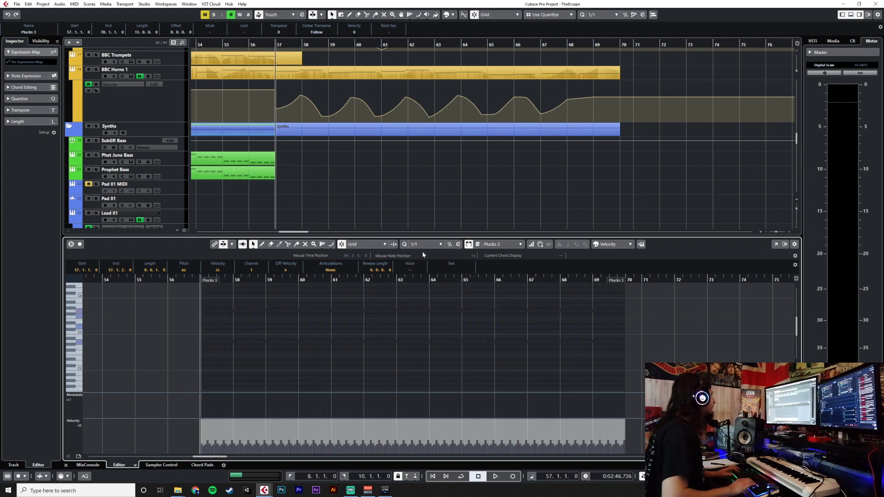
Audition all the pluck notes an octave higher from bar 57 and transpose them back down an octave.
{"action": "key", "text": "shift+Up"}
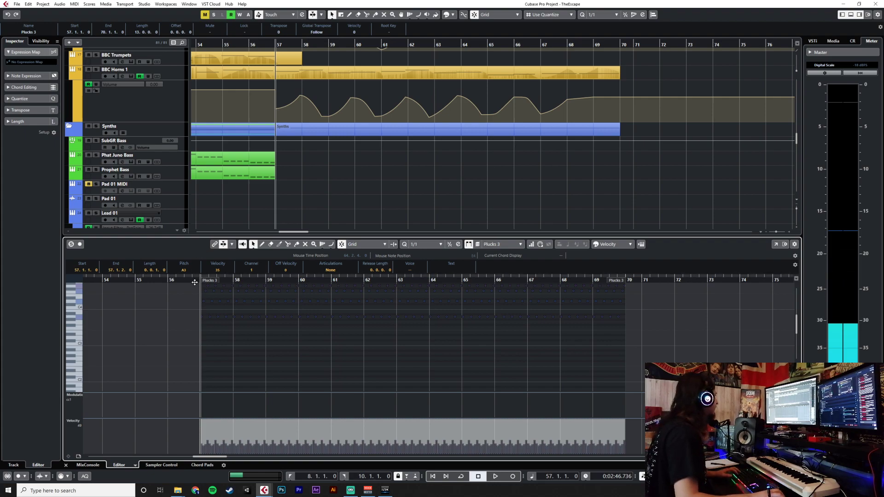
{"action": "key", "text": "space"}
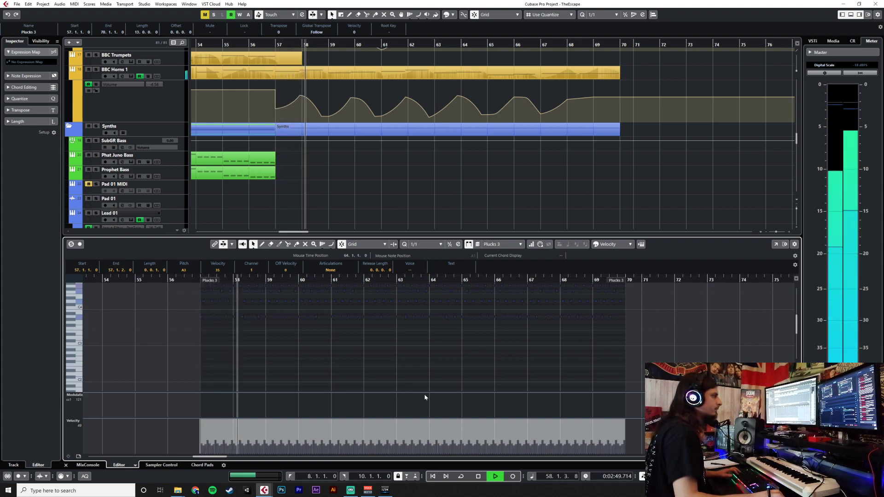
{"action": "key", "text": "shift+Down"}
{"action": "key", "text": "space"}
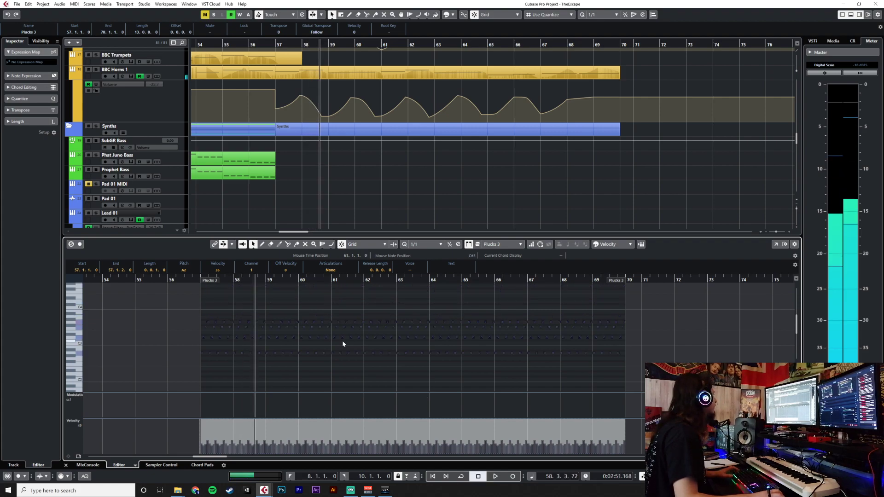
Transpose all the pluck notes up an octave, paste the lower-octave notes at bar 57, and play both layers.
{"action": "left_click", "coordinate": [201, 281]}
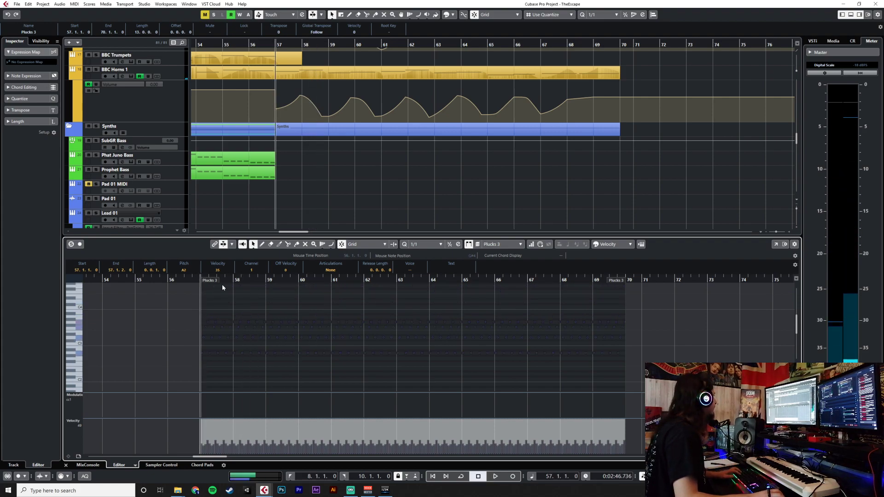
{"action": "key", "text": "shift+Up"}
{"action": "key", "text": "shift+Down"}
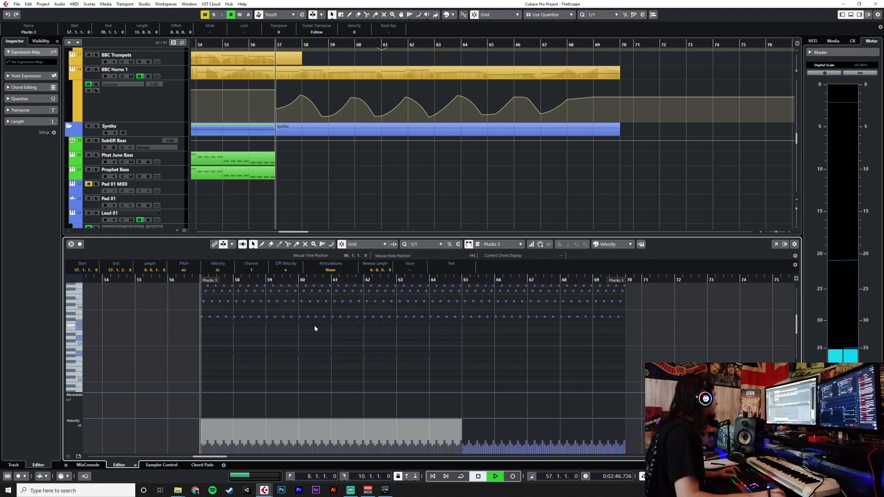
{"action": "scroll", "coordinate": [238, 302], "scroll_direction": "up", "scroll_amount": 2}
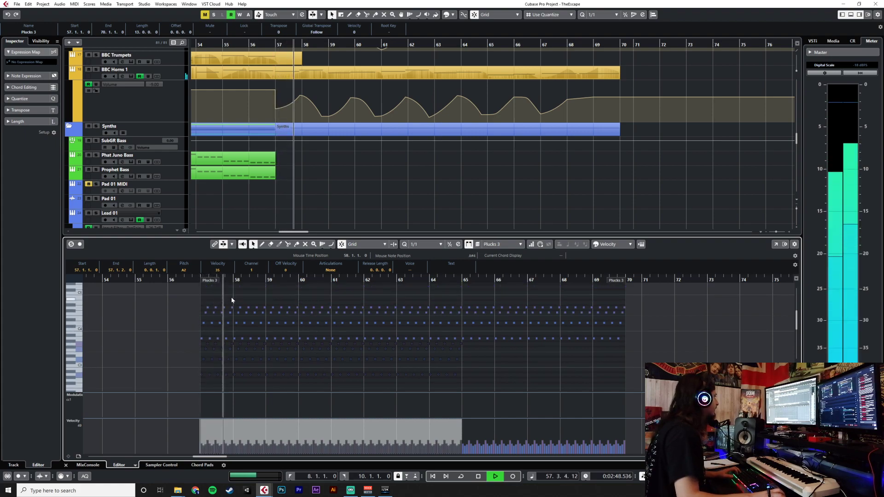
Delete the upper-octave pluck notes from bar 57 up to bar 64, keeping the lower layer.
{"action": "left_click_drag", "start_coordinate": [180, 288], "coordinate": [428, 341]}
{"action": "key", "text": "Delete"}
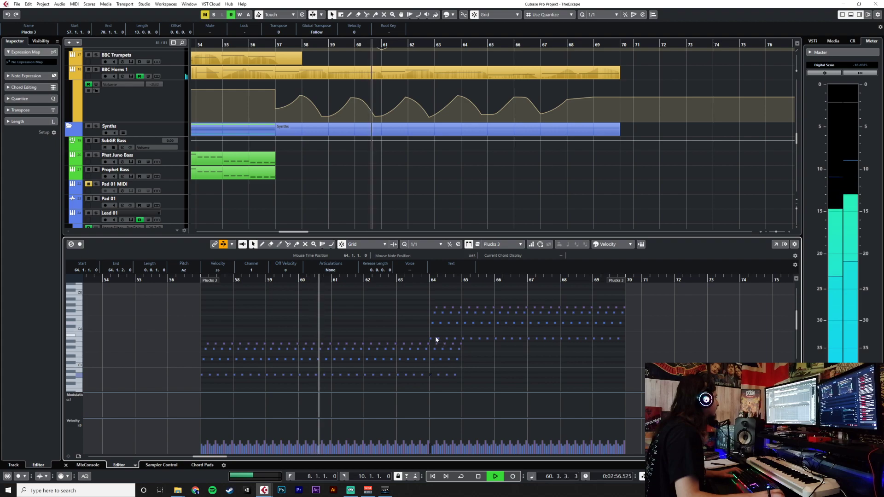
{"action": "left_click", "coordinate": [405, 330]}
Stop playback, cut the upper-octave notes of bars 64 and 65, and paste them at bars 61 and 63.
{"action": "scroll", "coordinate": [404, 331], "scroll_direction": "up", "scroll_amount": 3}
{"action": "left_click_drag", "start_coordinate": [441, 293], "coordinate": [603, 342]}
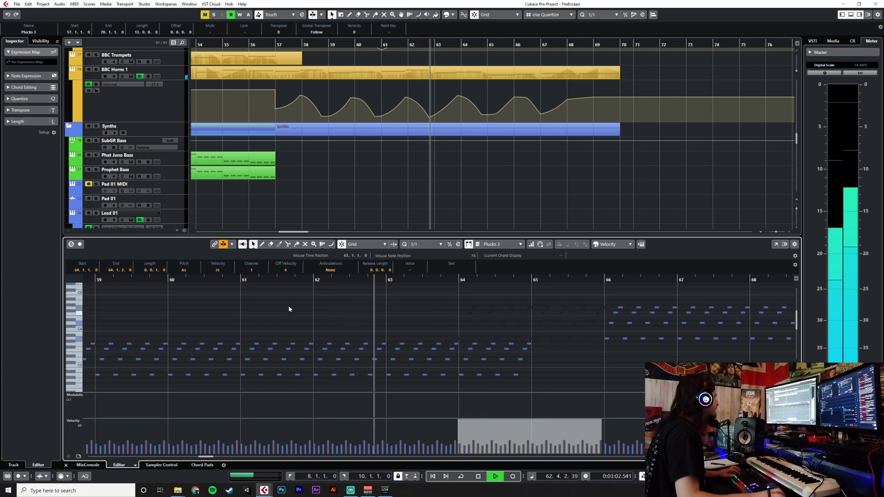
{"action": "scroll", "coordinate": [291, 374], "scroll_direction": "down", "scroll_amount": 3}
{"action": "left_click", "coordinate": [178, 280]}
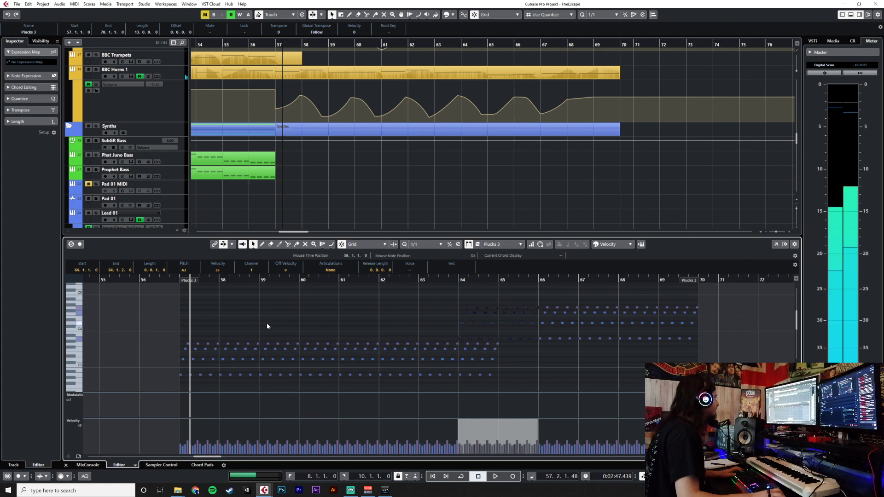
{"action": "left_click", "coordinate": [339, 278]}
{"action": "left_click_drag", "start_coordinate": [446, 296], "coordinate": [537, 339]}
{"action": "key", "text": "Delete"}
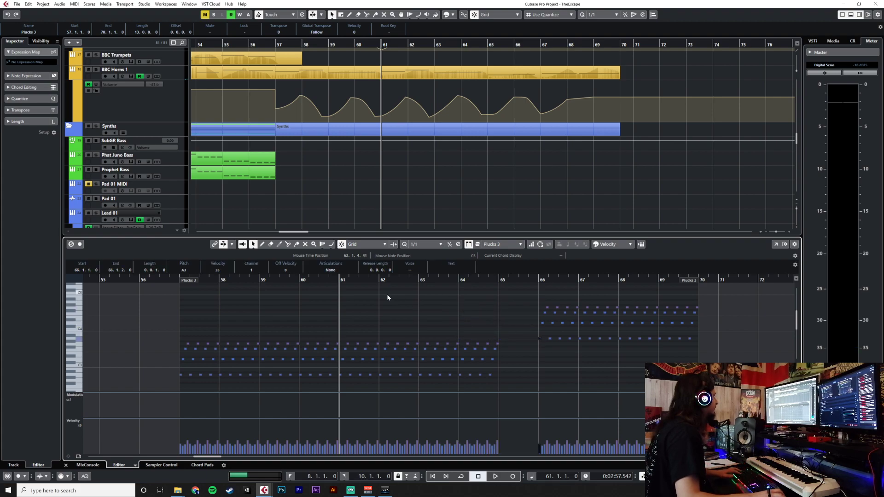
{"action": "key", "text": "ctrl+v"}
{"action": "left_click", "coordinate": [417, 281]}
{"action": "key", "text": "ctrl+v"}
Copy the upper-octave notes of bar 66 into the empty bar 65 and clear the selection.
{"action": "left_click_drag", "start_coordinate": [533, 301], "coordinate": [579, 349]}
{"action": "key", "text": "ctrl+c"}
{"action": "left_click", "coordinate": [506, 280]}
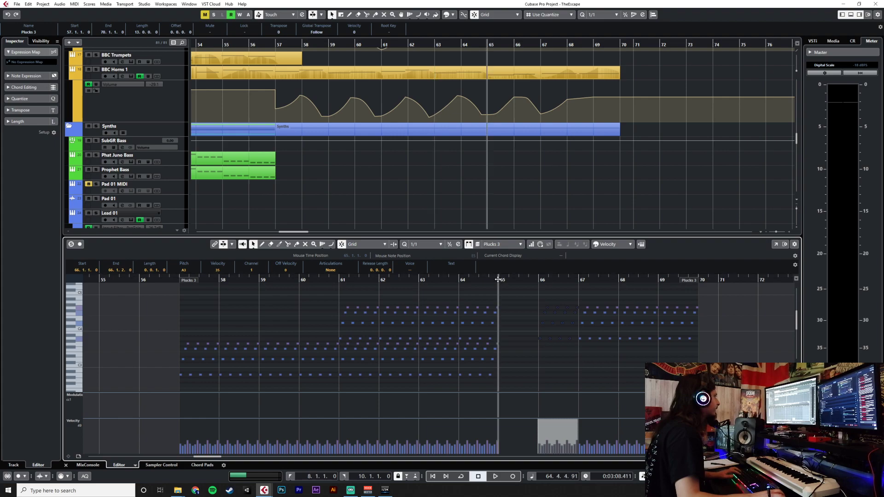
{"action": "key", "text": "ctrl+v"}
{"action": "left_click", "coordinate": [361, 387]}
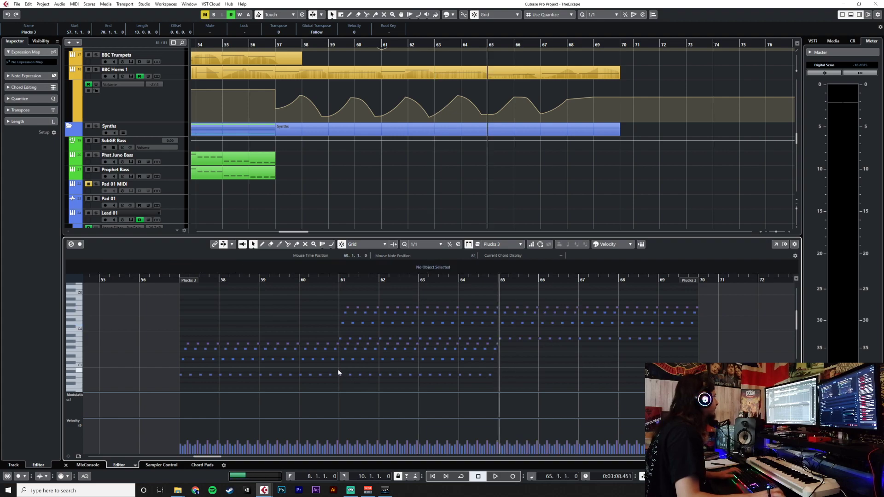
In bar 61, delete the three lower note rows of the upper-octave plucks and the highest row of the lower-octave plucks.
{"action": "left_click_drag", "start_coordinate": [338, 372], "coordinate": [386, 388]}
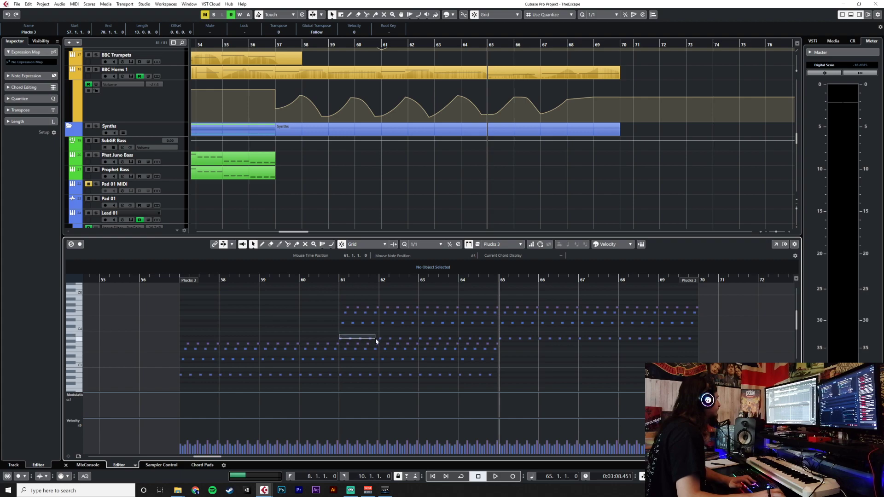
{"action": "mouse_move", "coordinate": [376, 343]}
{"action": "left_mouse_down"}
{"action": "mouse_move", "coordinate": [376, 364]}
{"action": "mouse_move", "coordinate": [374, 337]}
{"action": "left_mouse_up"}
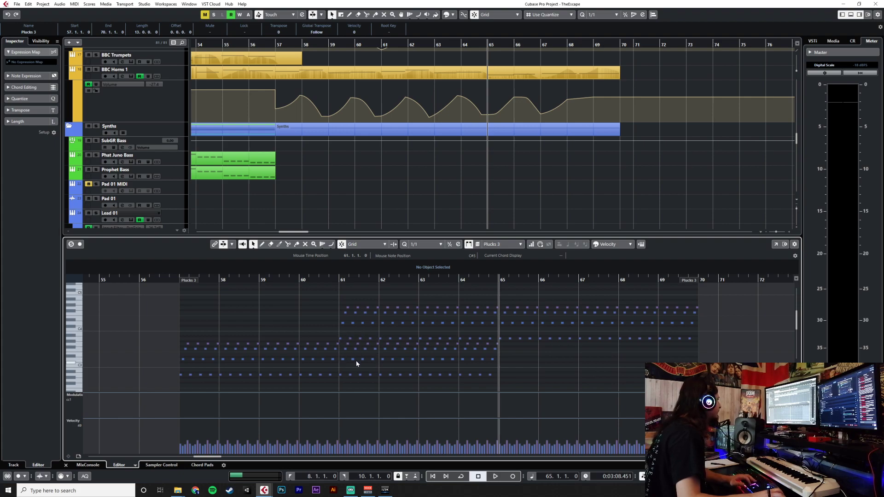
{"action": "scroll", "coordinate": [356, 364], "scroll_direction": "up", "scroll_amount": 3}
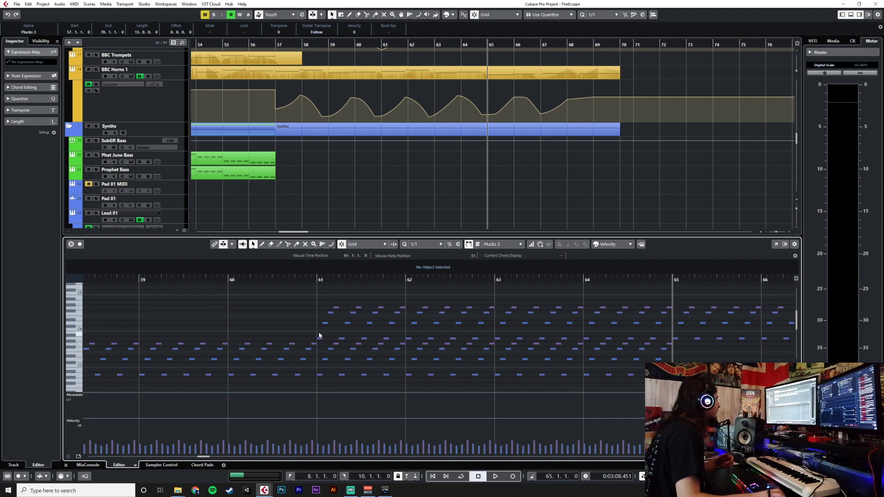
{"action": "left_click_drag", "start_coordinate": [330, 304], "coordinate": [392, 300]}
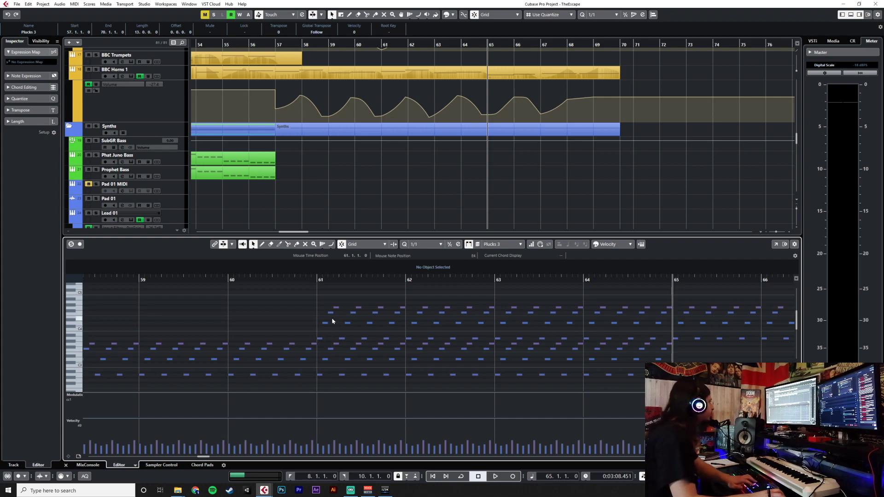
{"action": "left_click_drag", "start_coordinate": [319, 310], "coordinate": [405, 325]}
{"action": "left_click_drag", "start_coordinate": [312, 311], "coordinate": [403, 341]}
{"action": "left_click", "coordinate": [338, 335]}
{"action": "left_click_drag", "start_coordinate": [332, 335], "coordinate": [404, 345]}
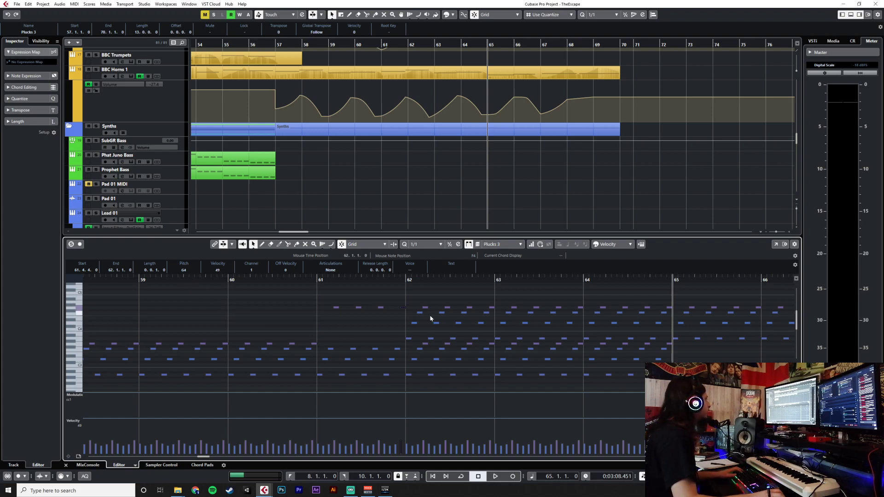
In bar 62, delete the two lower rows of the upper-octave plucks and the two highest rows of the lower-octave plucks.
{"action": "left_click_drag", "start_coordinate": [420, 305], "coordinate": [490, 297]}
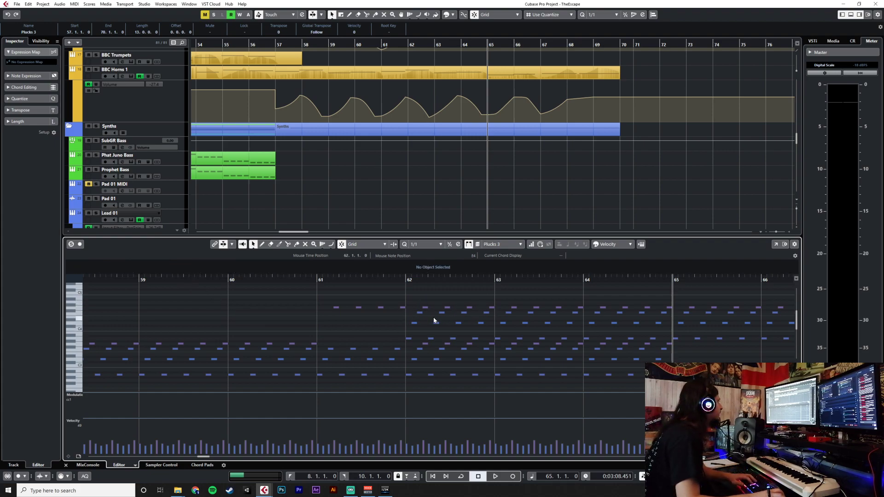
{"action": "left_click_drag", "start_coordinate": [443, 328], "coordinate": [491, 342]}
{"action": "key", "text": "Delete"}
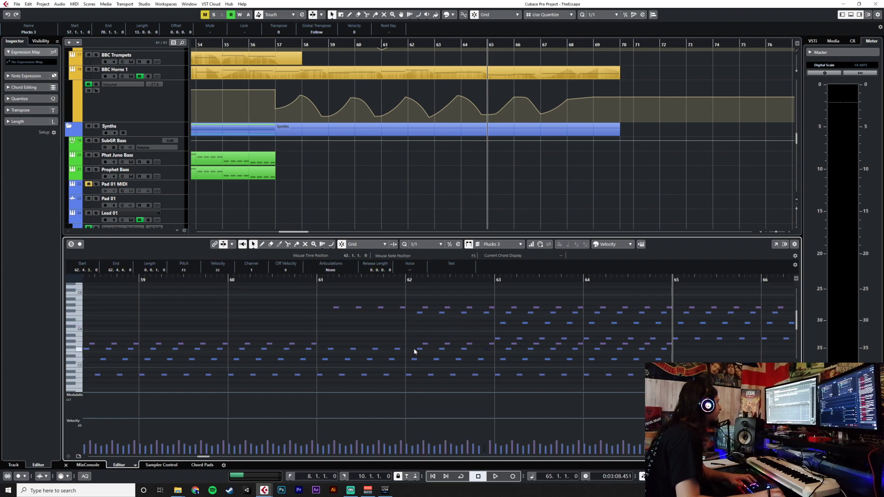
{"action": "left_click_drag", "start_coordinate": [413, 338], "coordinate": [506, 356]}
{"action": "key", "text": "Delete"}
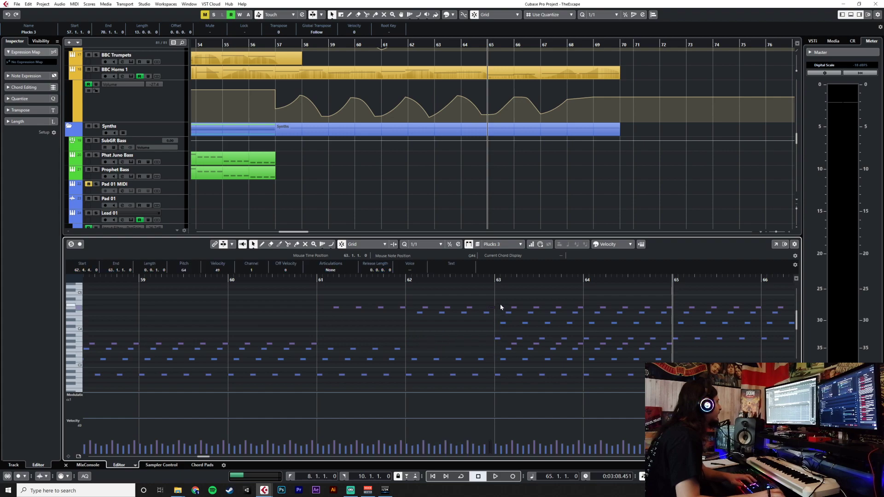
In bar 63, delete the lowest row of the upper-octave plucks and the three highest rows of the lower-octave plucks.
{"action": "left_click_drag", "start_coordinate": [490, 328], "coordinate": [576, 342]}
{"action": "key", "text": "Delete"}
{"action": "left_click_drag", "start_coordinate": [495, 340], "coordinate": [580, 360]}
{"action": "key", "text": "Delete"}
Play the pluck pattern from bar 59 to hear the gradual octave transition, and stop playback in bar 66.
{"action": "left_click", "coordinate": [240, 280]}
{"action": "left_click", "coordinate": [141, 280]}
{"action": "key", "text": "space"}
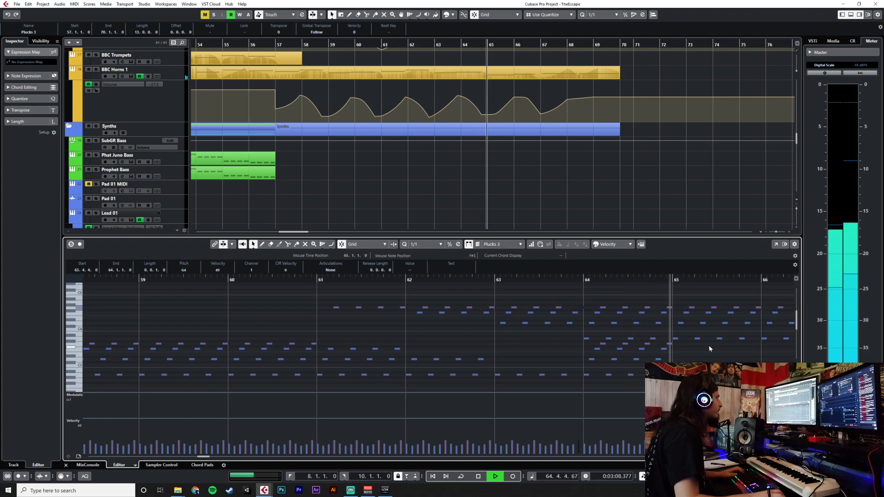
{"action": "key", "text": "f"}
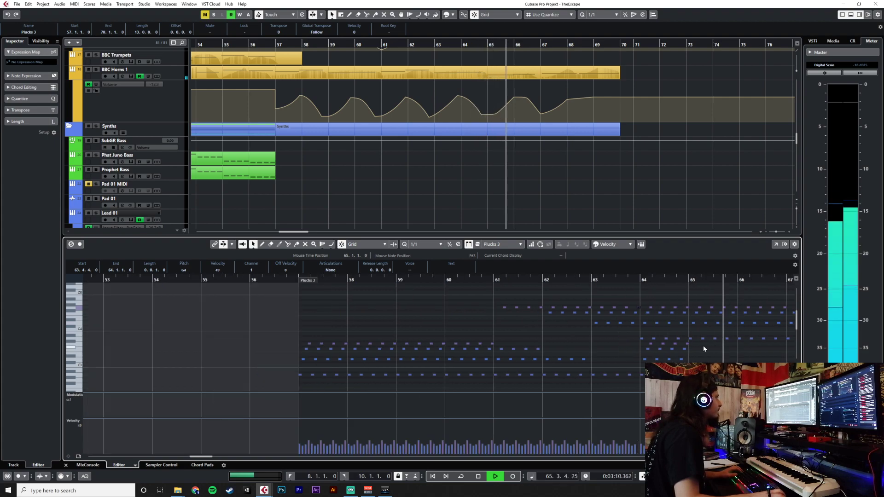
{"action": "scroll", "coordinate": [424, 350], "scroll_direction": "left", "scroll_amount": 9}
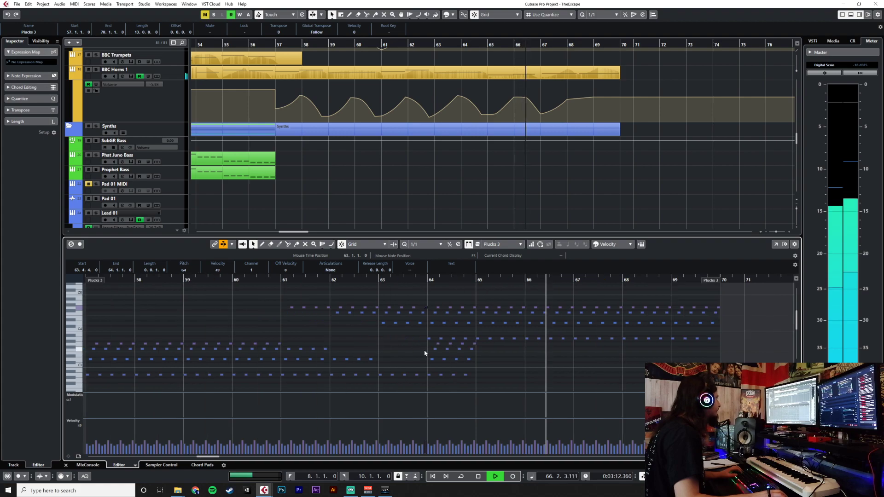
{"action": "key", "text": "space"}
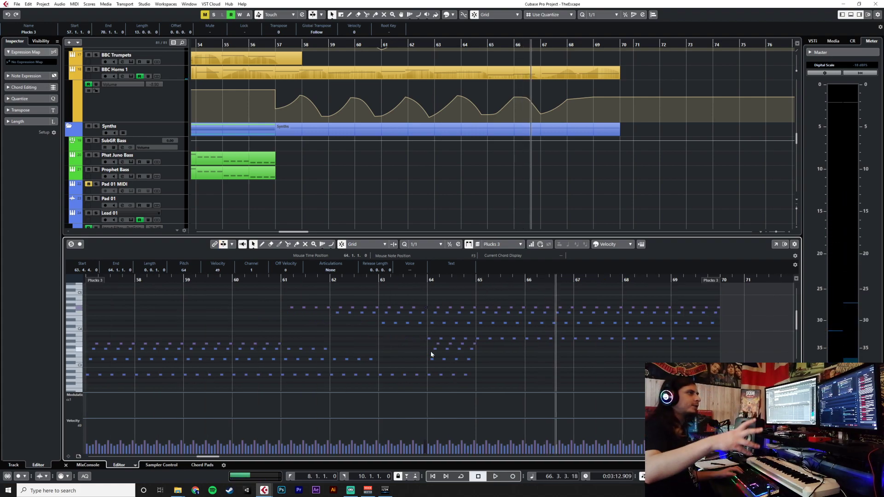
Close the note editor and examine the synth settings of the Plucks 3 track.
{"action": "left_click", "coordinate": [66, 465]}
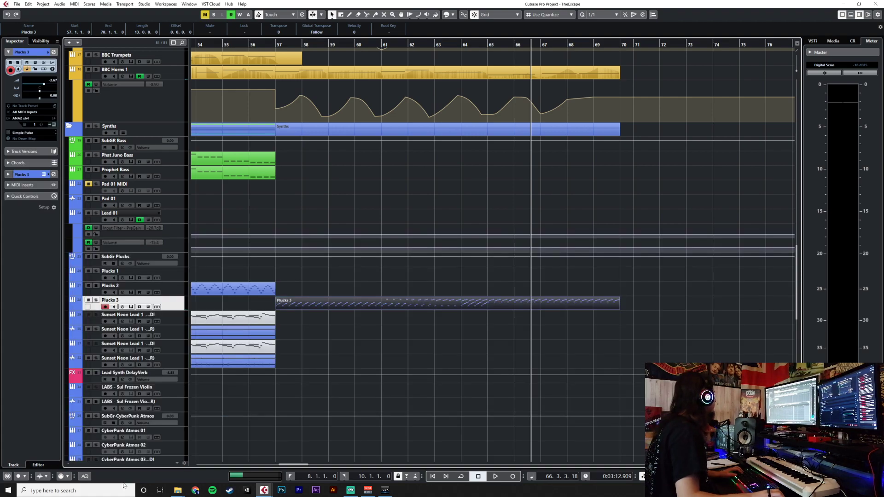
{"action": "left_click", "coordinate": [54, 125]}
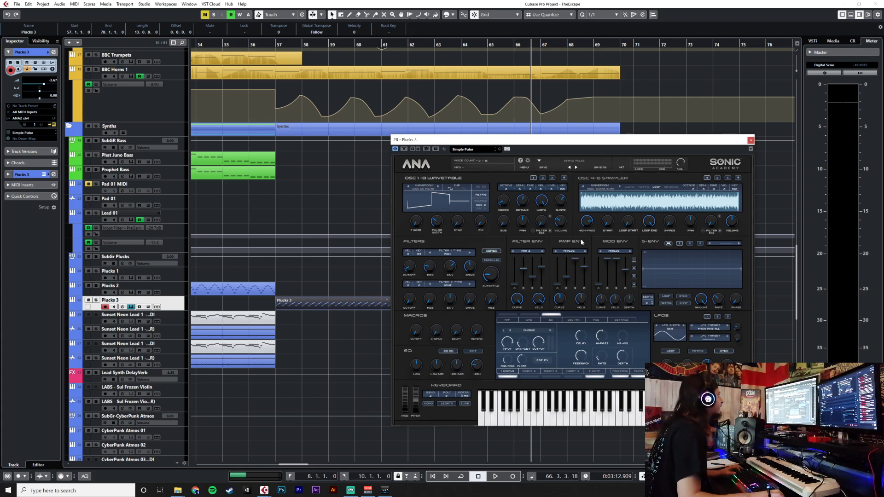
{"action": "left_click", "coordinate": [751, 140]}
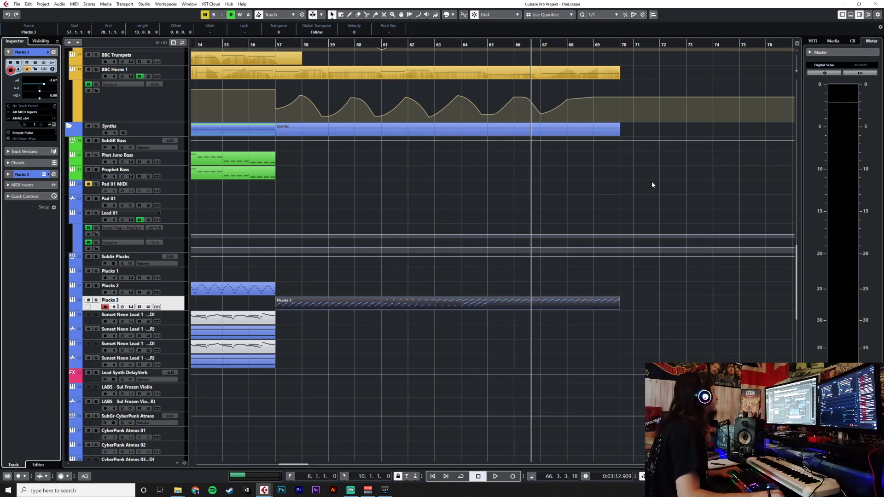
Enable the lowest EQ band on the Plucks 3 mixer channel as a low-cut filter.
{"action": "key", "text": "F3"}
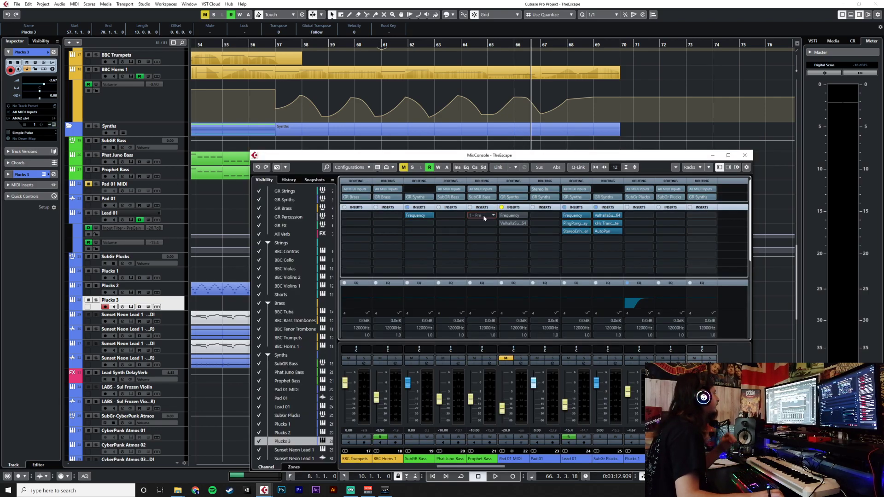
{"action": "key", "text": "F3"}
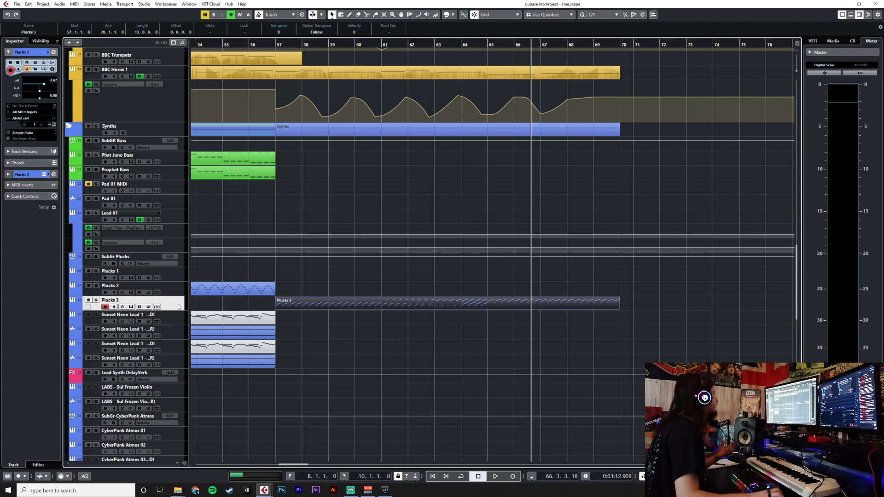
{"action": "key", "text": "F3"}
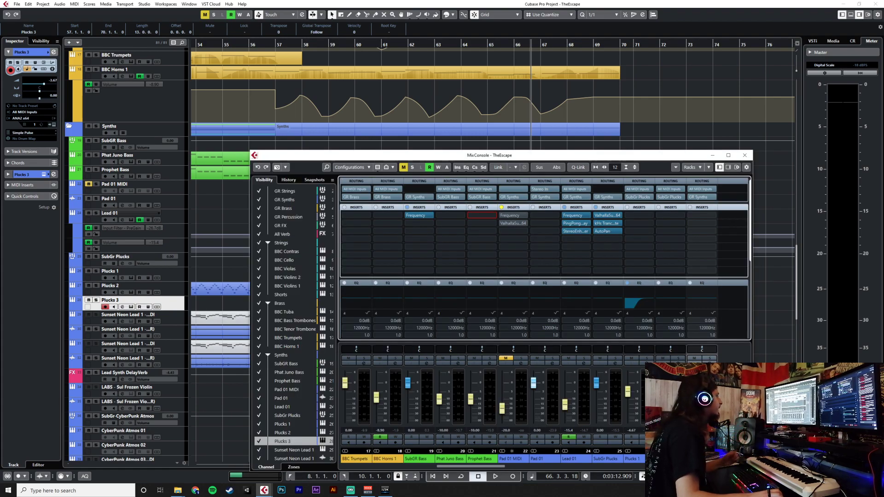
{"action": "left_click", "coordinate": [708, 223]}
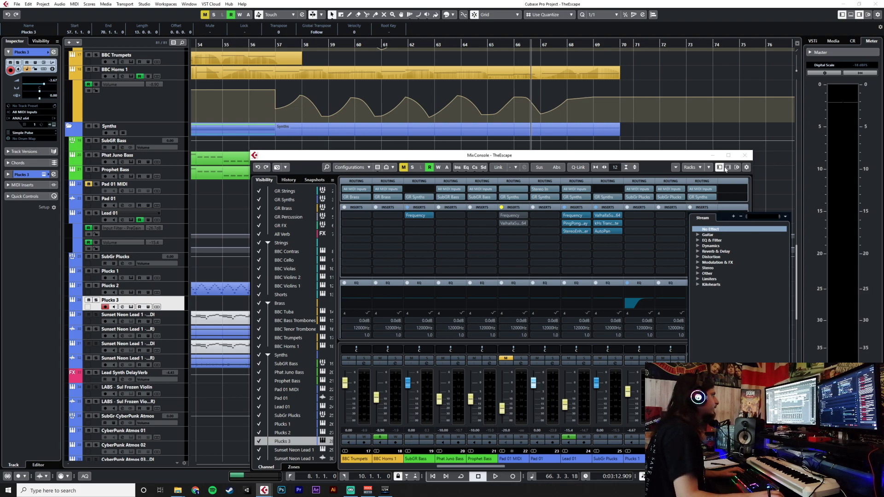
{"action": "left_click", "coordinate": [708, 155]}
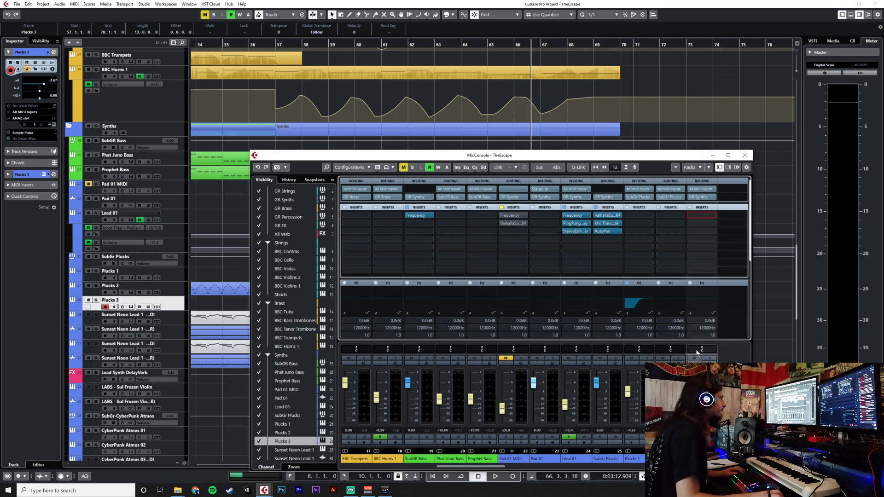
{"action": "scroll", "coordinate": [739, 297], "scroll_direction": "down", "scroll_amount": 4}
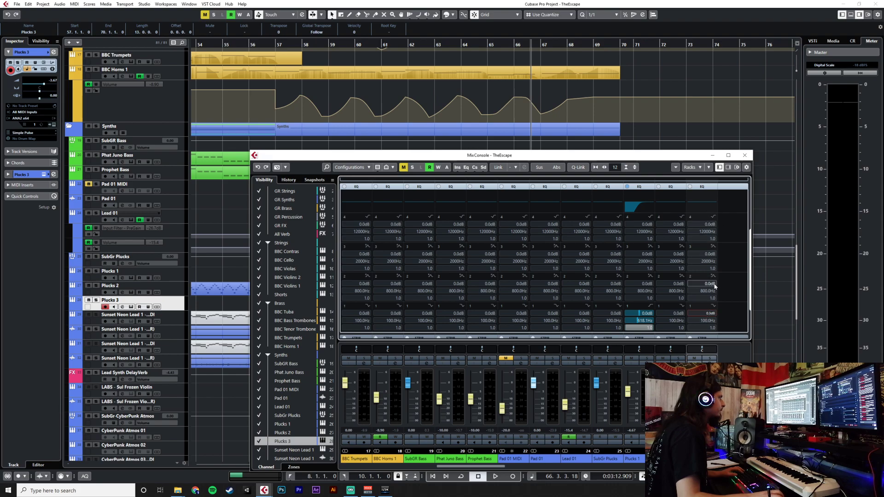
{"action": "left_click", "coordinate": [715, 306]}
{"action": "left_click", "coordinate": [731, 317]}
{"action": "left_click", "coordinate": [698, 321]}
Start playback, close the mixer, and play the section from bar 57 with the filtered plucks.
{"action": "left_click", "coordinate": [549, 78]}
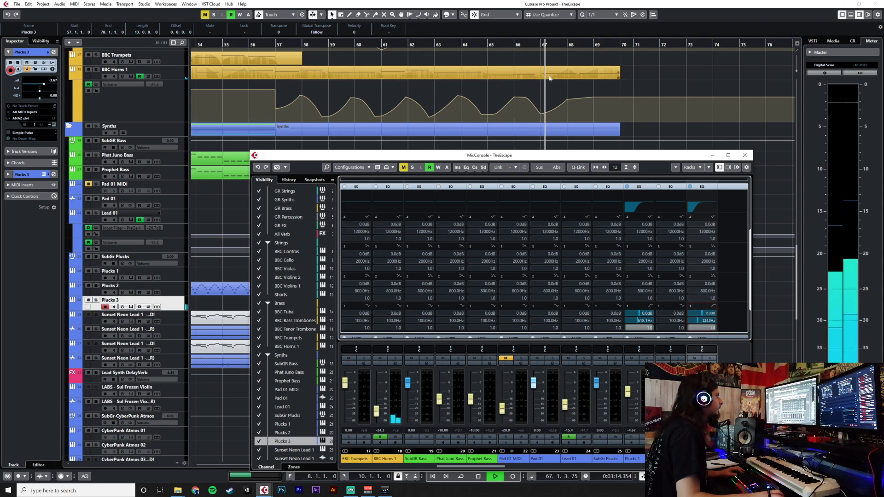
{"action": "key", "text": "F3"}
{"action": "left_click", "coordinate": [277, 44]}
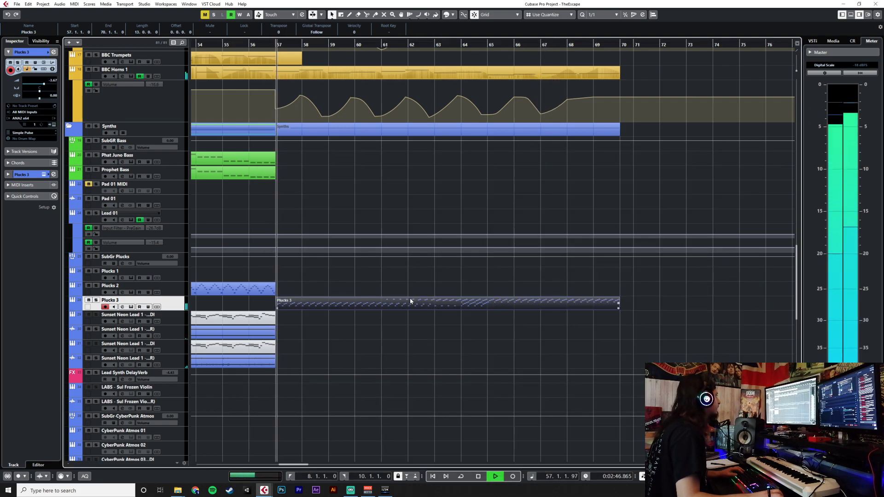
{"action": "left_click", "coordinate": [175, 360]}
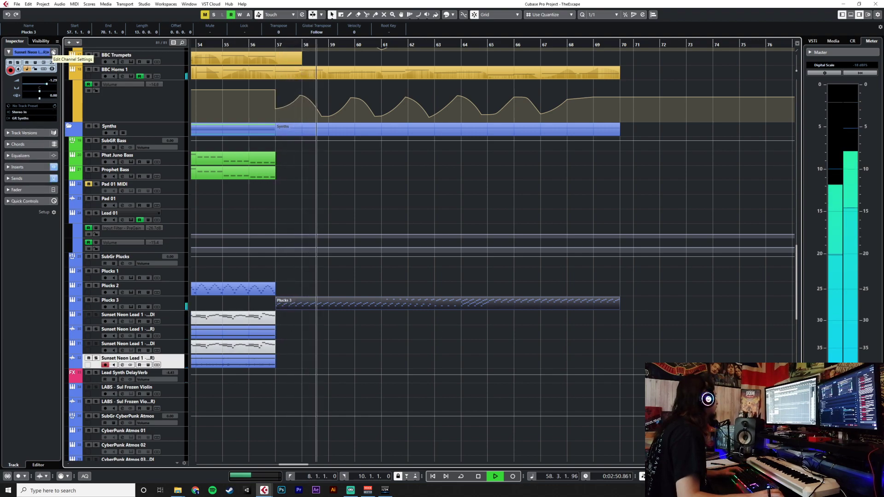
Reopen the Plucks 3 part and delete the three highest rows of upper-octave notes in bar 64.
{"action": "double_click", "coordinate": [512, 299]}
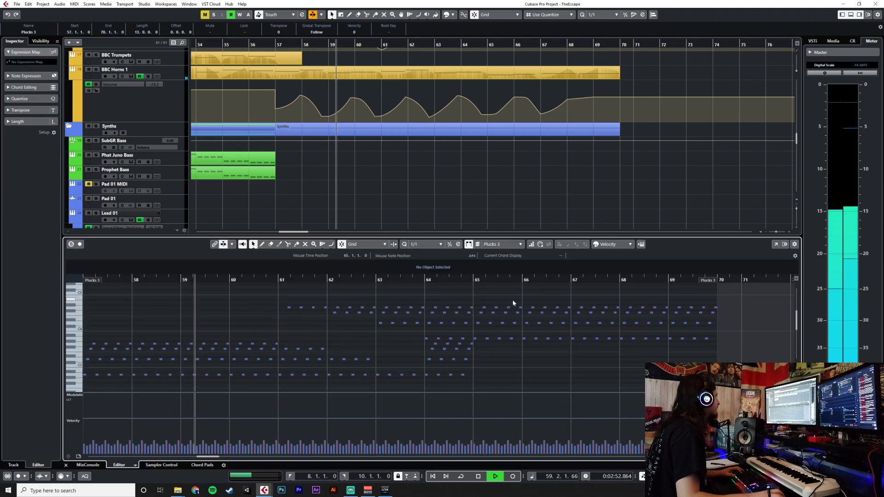
{"action": "left_click_drag", "start_coordinate": [426, 304], "coordinate": [711, 355]}
{"action": "key", "text": "Delete"}
Try the lowest pluck row from bar 65 onward an octave lower, and transpose it back up.
{"action": "key", "text": "shift+Down"}
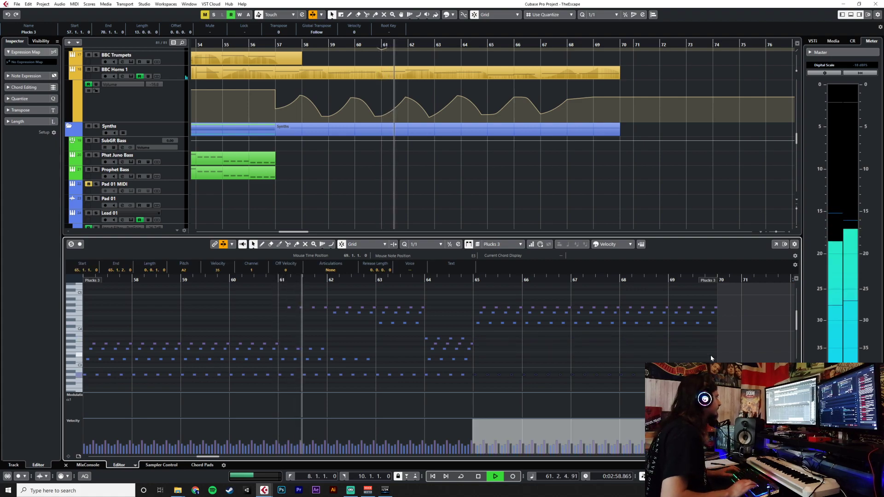
{"action": "left_click", "coordinate": [711, 355]}
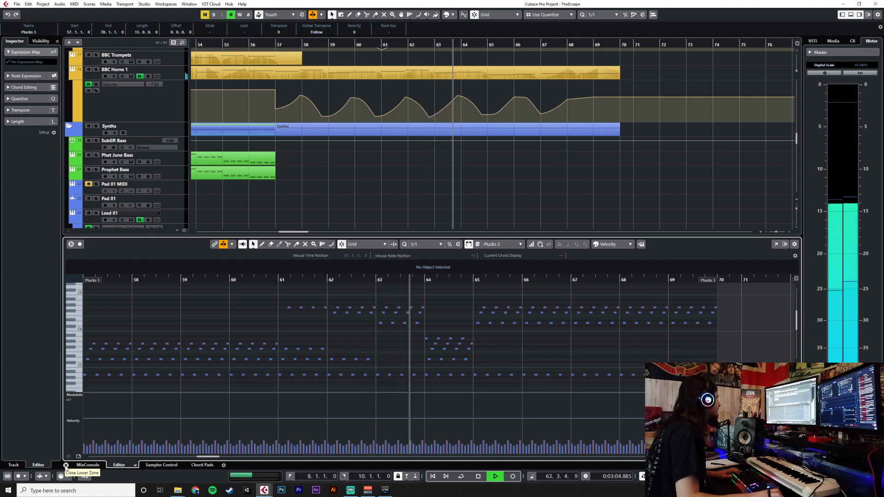
{"action": "left_click_drag", "start_coordinate": [473, 362], "coordinate": [659, 392]}
{"action": "key", "text": "shift+Up"}
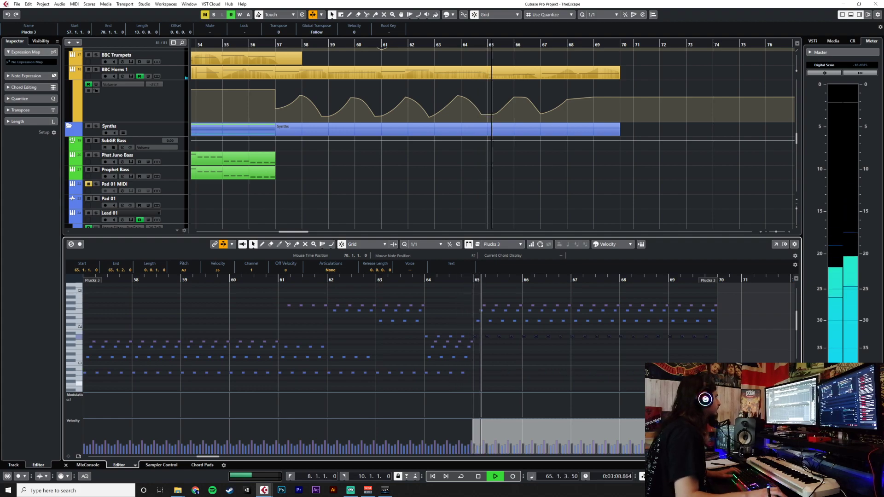
Close the note editor, stop playback, and examine the Plucks 3 synth settings again.
{"action": "left_click", "coordinate": [66, 465]}
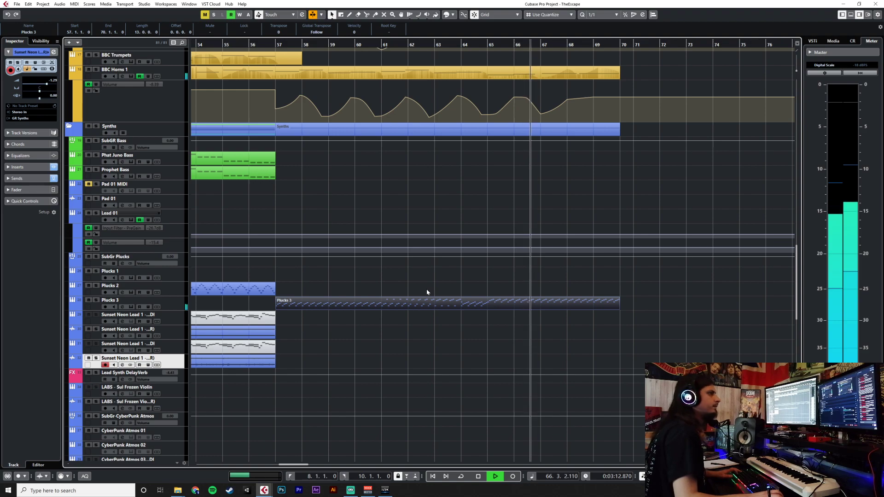
{"action": "left_click", "coordinate": [180, 303]}
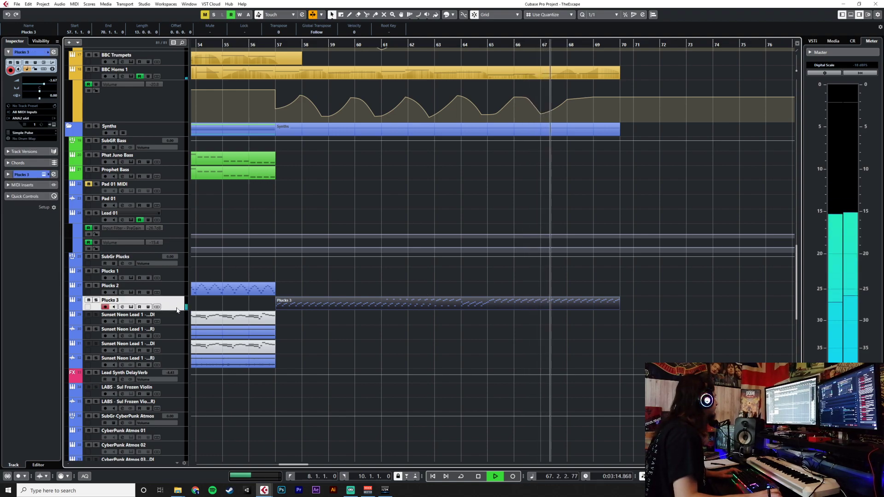
{"action": "key", "text": "space"}
{"action": "left_click", "coordinate": [54, 124]}
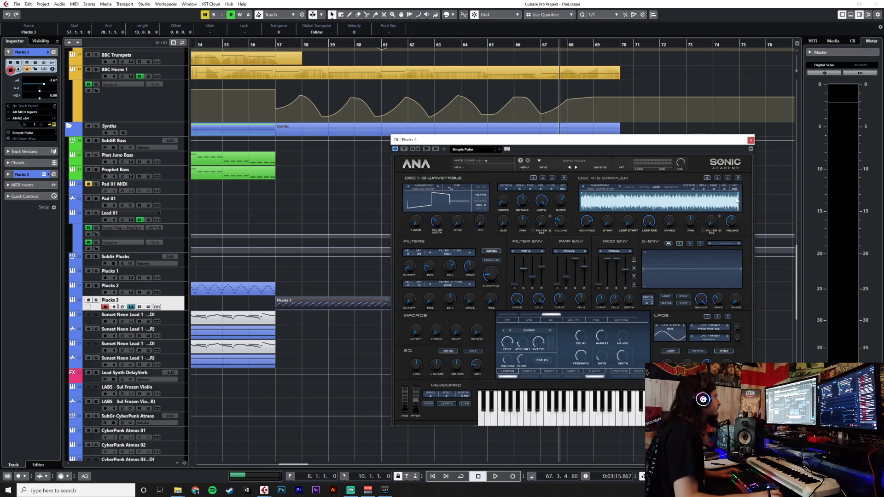
{"action": "left_click", "coordinate": [751, 140]}
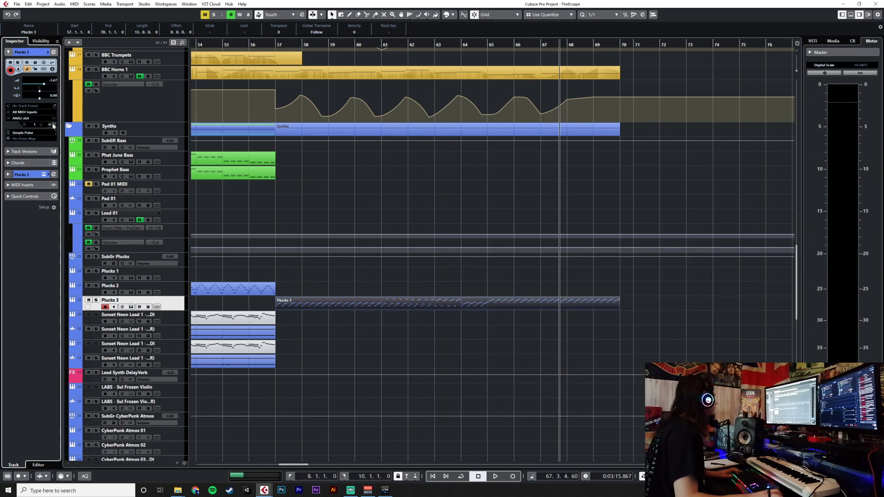
Search the effects for a delay and load Repeater in the first insert slot of the Plucks 3 channel.
{"action": "key", "text": "F3"}
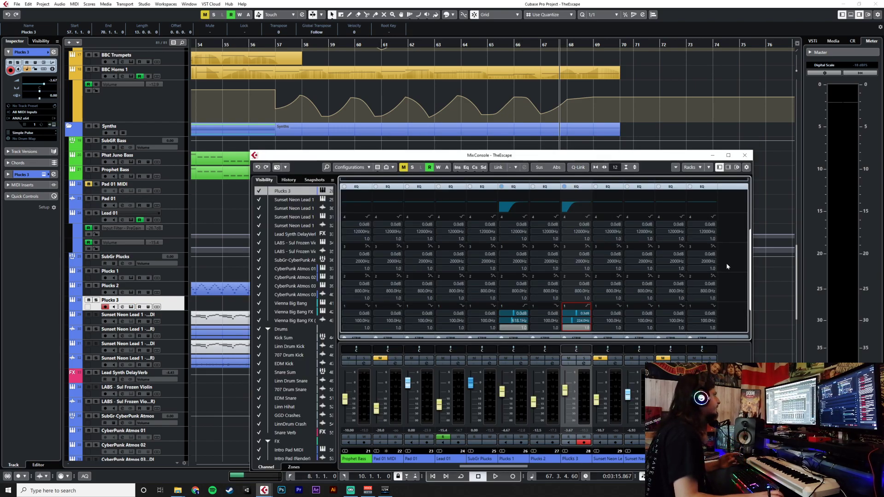
{"action": "left_click", "coordinate": [567, 216]}
{"action": "type", "text": "dela"}
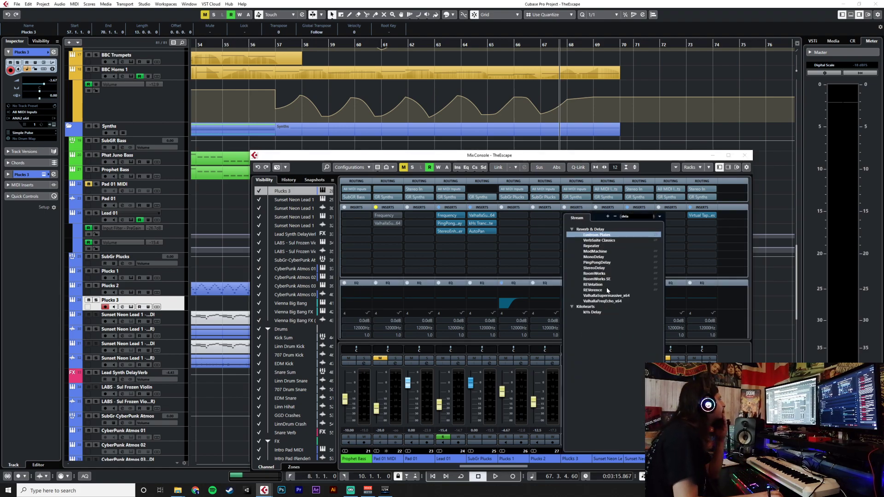
{"action": "left_click", "coordinate": [602, 246]}
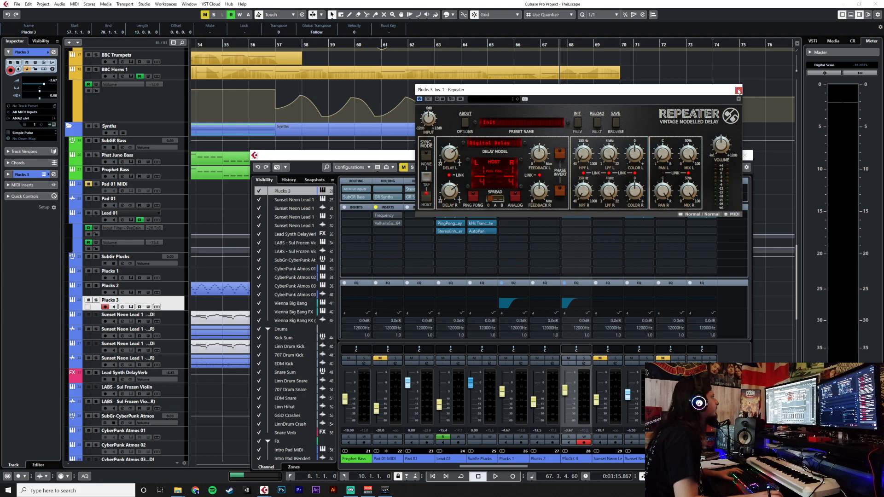
Replace Repeater with PingPongDelay in the first insert slot of the Plucks 3 channel, discarding the Repeater changes.
{"action": "left_click", "coordinate": [739, 91]}
{"action": "left_click", "coordinate": [588, 216]}
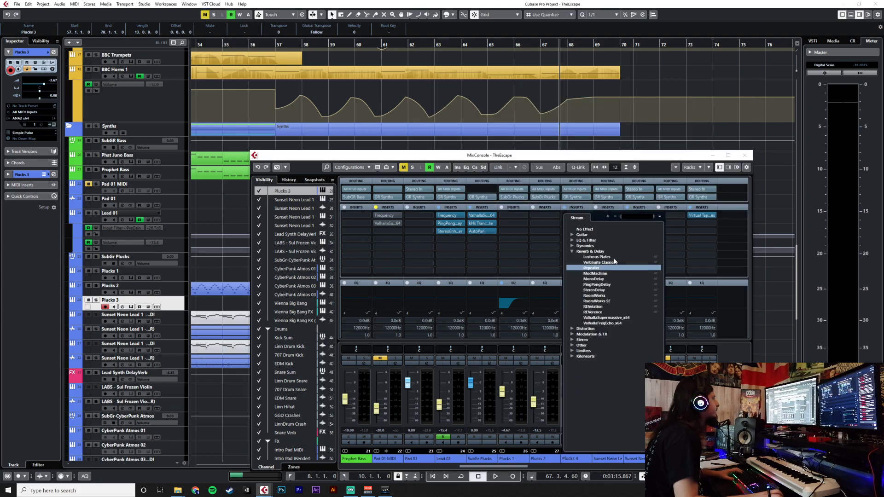
{"action": "left_click", "coordinate": [608, 286]}
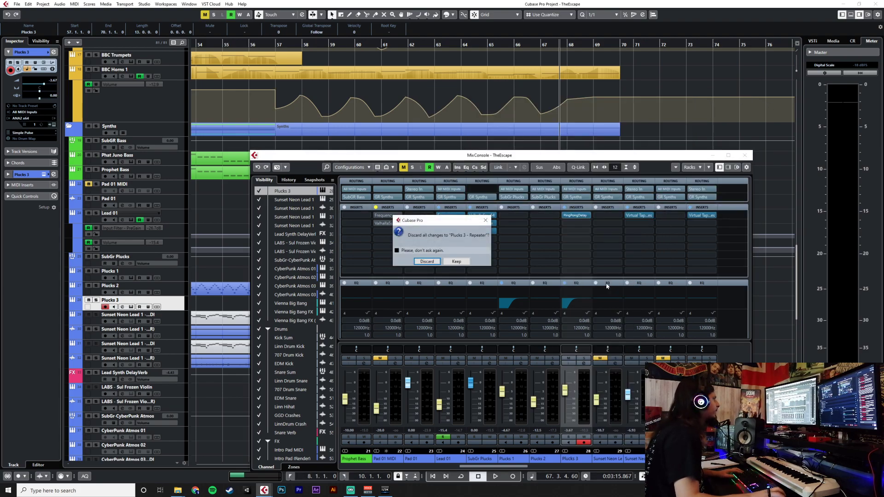
{"action": "left_click", "coordinate": [427, 261]}
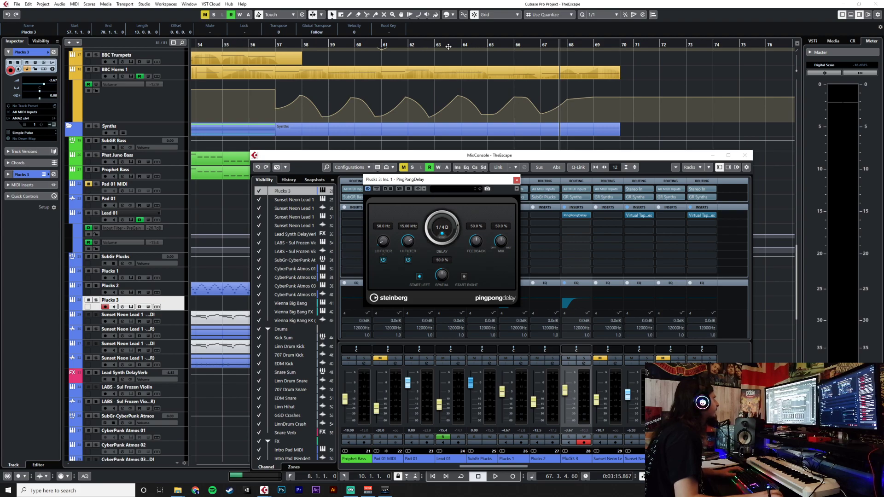
Play from bar 57 and try a different PingPongDelay mix level on Plucks 3, closing the effect window when done.
{"action": "left_click", "coordinate": [275, 45]}
{"action": "key", "text": "space"}
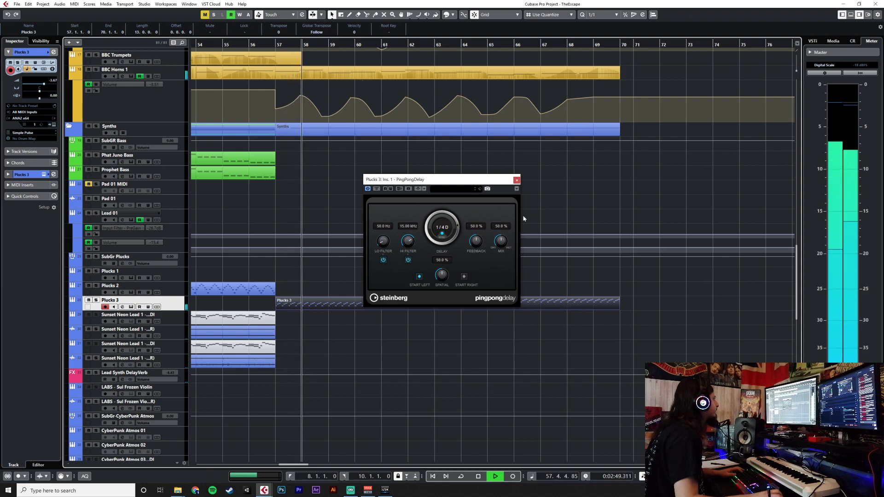
{"action": "left_click_drag", "start_coordinate": [501, 240], "coordinate": [506, 224]}
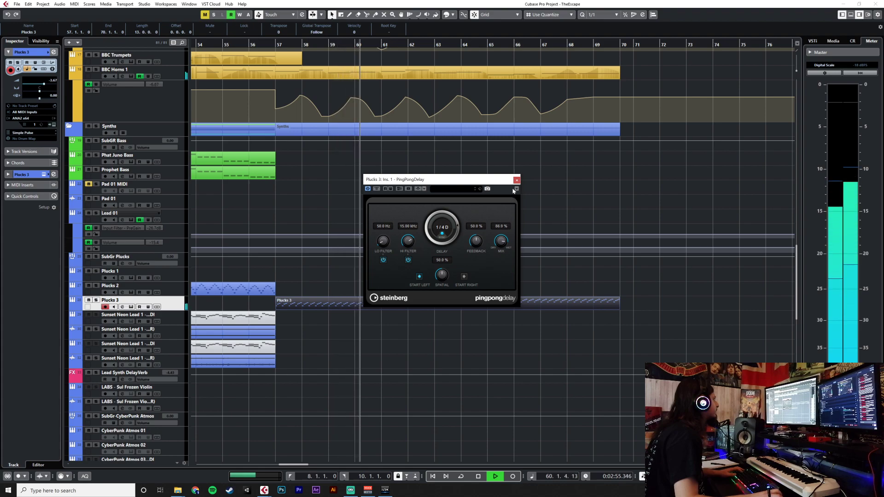
{"action": "left_click", "coordinate": [517, 180]}
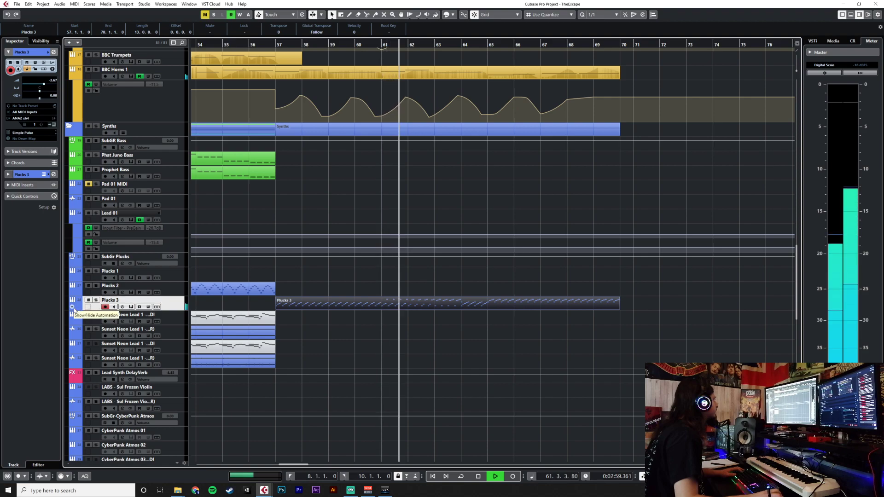
Solo Plucks 3, return the playhead to bar 57, and reopen its PingPongDelay with the mix at 0%.
{"action": "left_click", "coordinate": [96, 300]}
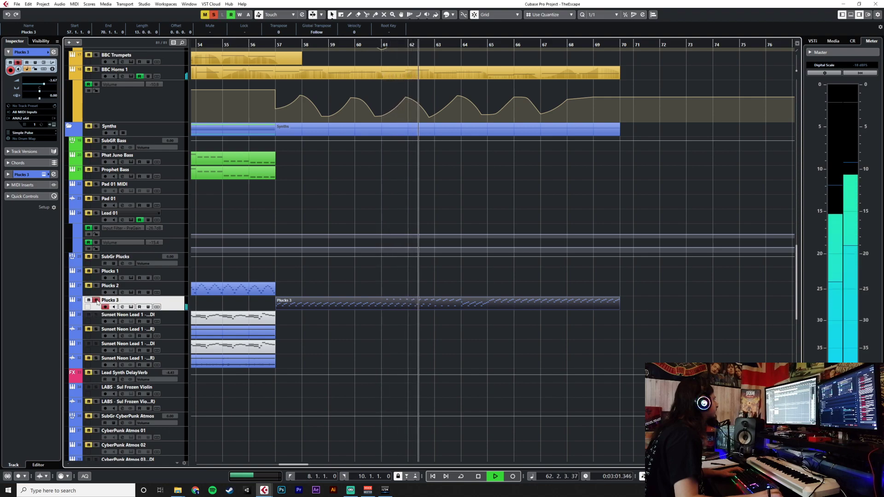
{"action": "key", "text": "space"}
{"action": "left_click", "coordinate": [275, 44]}
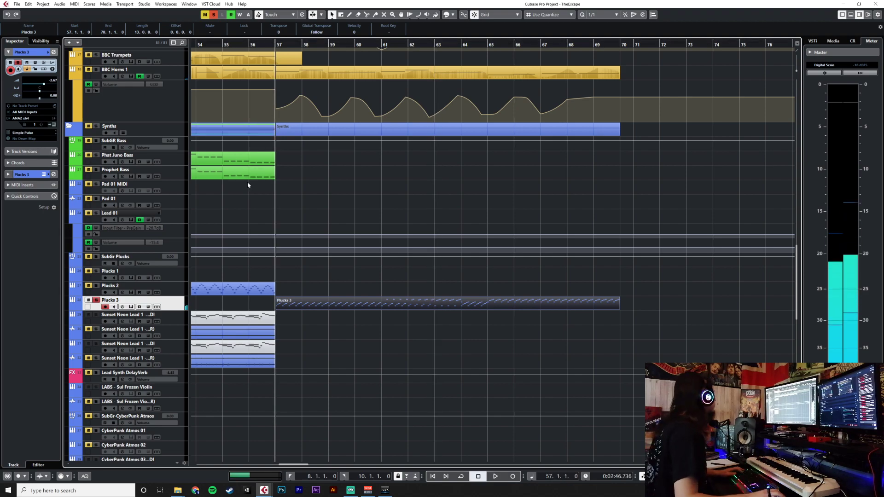
{"action": "left_click", "coordinate": [52, 126]}
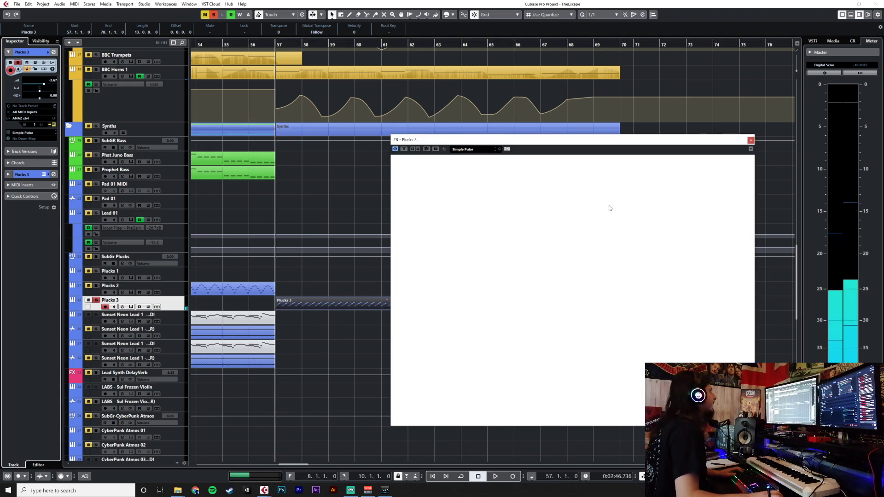
{"action": "left_click", "coordinate": [750, 141]}
{"action": "key", "text": "F3"}
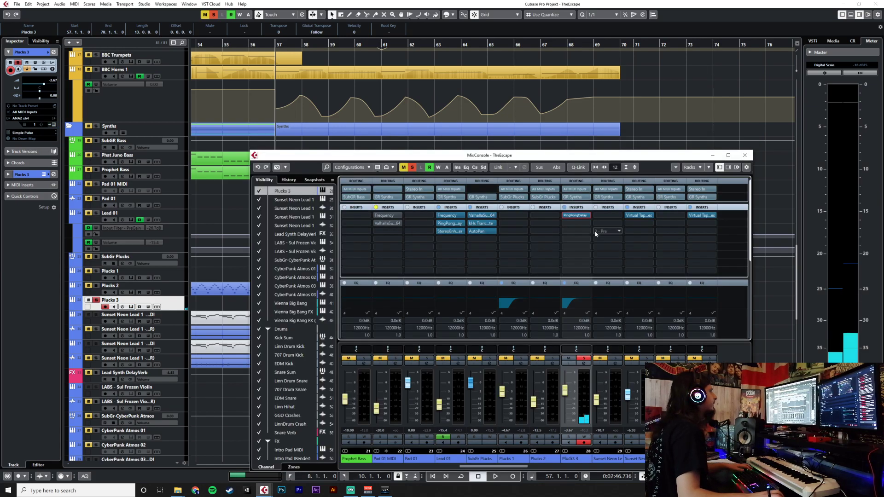
{"action": "left_click", "coordinate": [571, 217]}
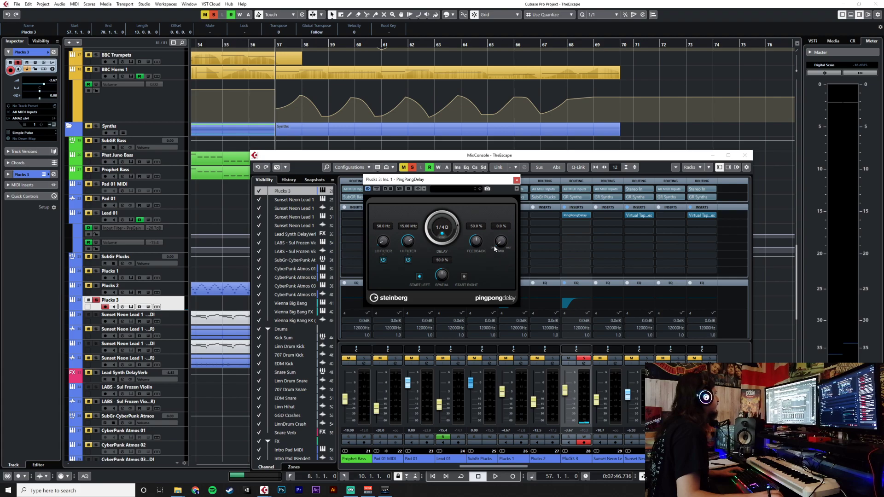
Audition a gradual rise and fall of the PingPongDelay mix during playback, return it to 0%, and close the effect.
{"action": "key", "text": "space"}
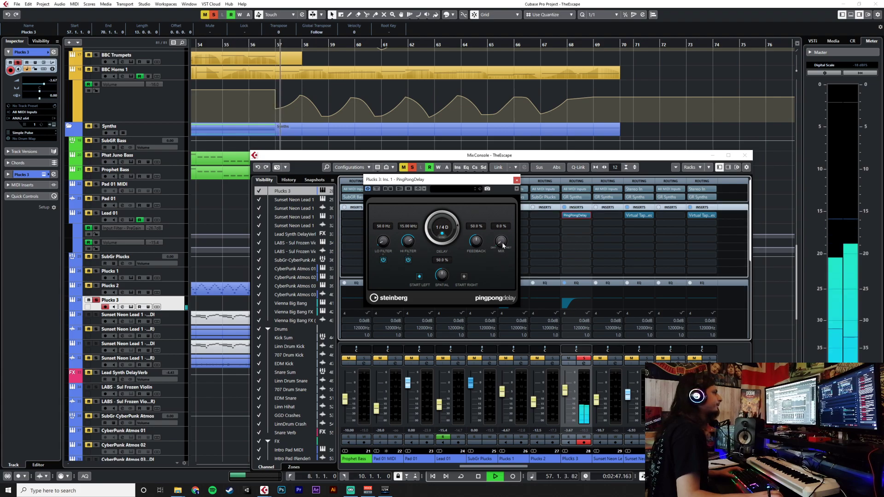
{"action": "scroll", "coordinate": [501, 242], "scroll_direction": "up", "scroll_amount": 2}
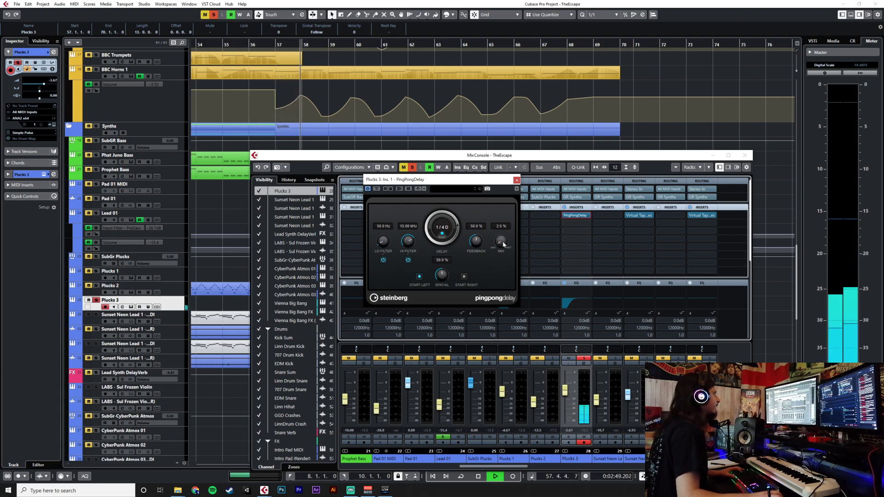
{"action": "scroll", "coordinate": [503, 244], "scroll_direction": "up", "scroll_amount": 5}
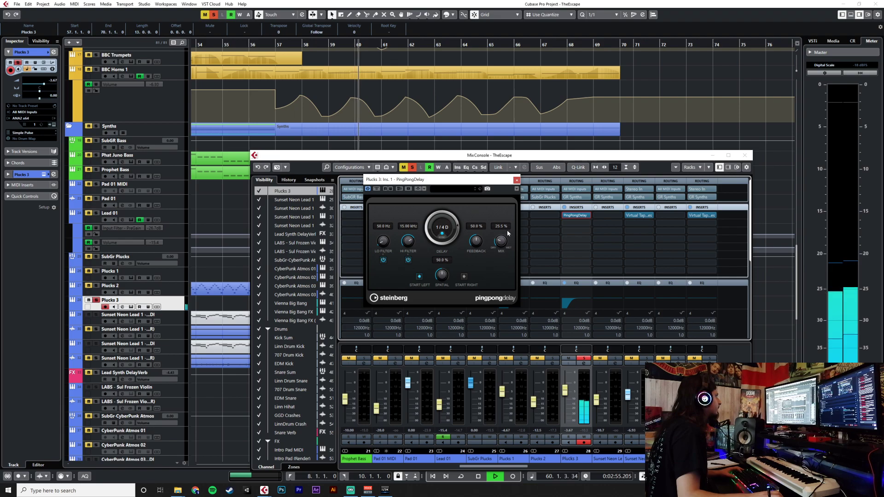
{"action": "left_click_drag", "start_coordinate": [512, 226], "coordinate": [518, 207]}
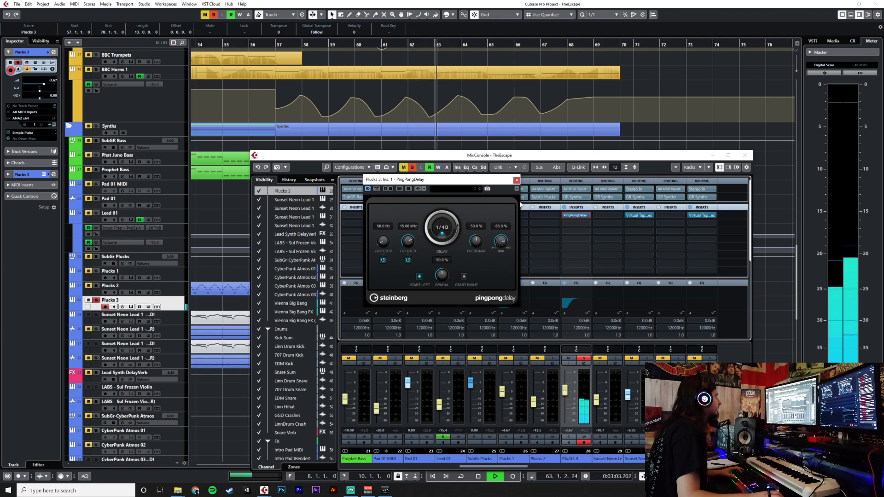
{"action": "left_click_drag", "start_coordinate": [518, 207], "coordinate": [512, 220]}
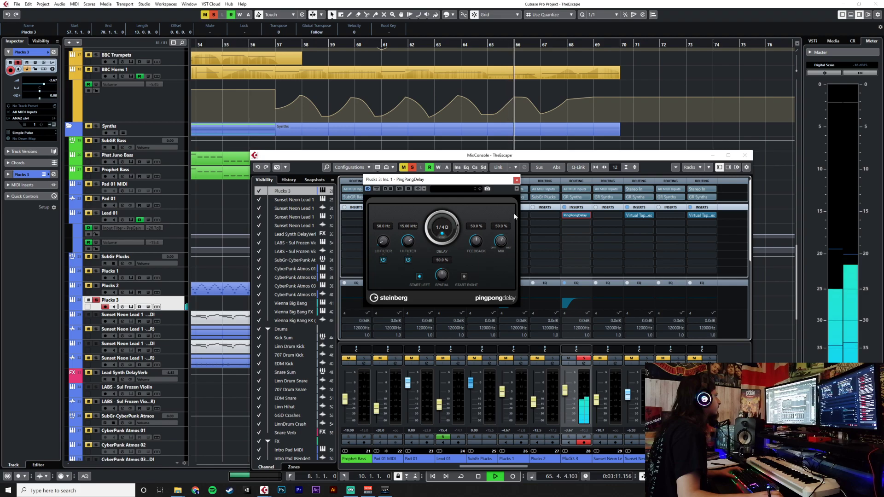
{"action": "left_click_drag", "start_coordinate": [515, 210], "coordinate": [506, 286]}
{"action": "key", "text": "space"}
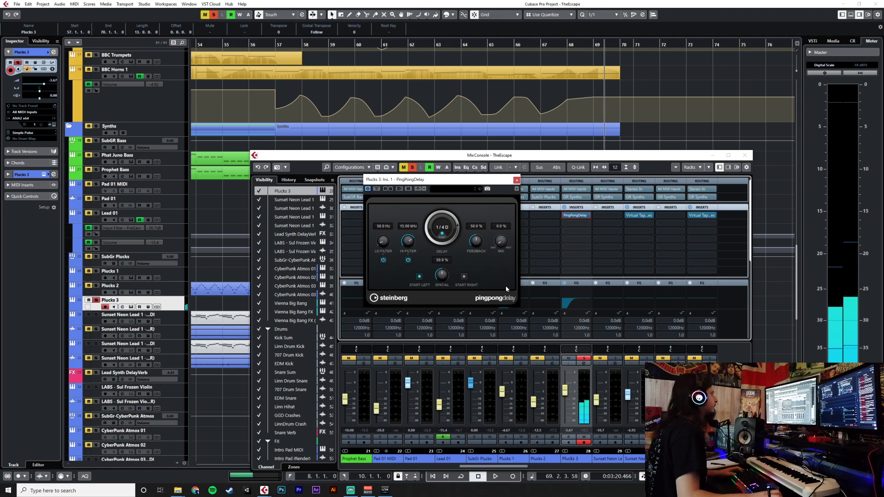
{"action": "left_click", "coordinate": [516, 179]}
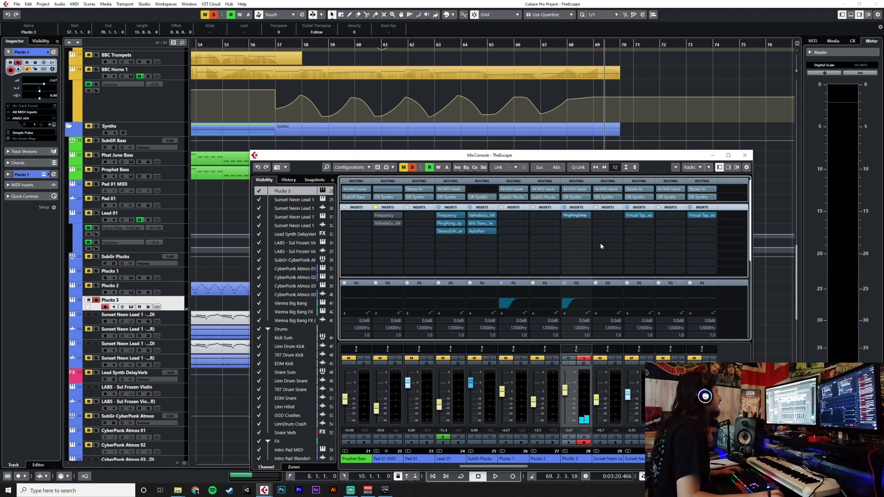
Load ValhallaSupermassive in the second insert slot of Plucks 3 with the large reverb preset Splashy Synth.
{"action": "left_click", "coordinate": [585, 225]}
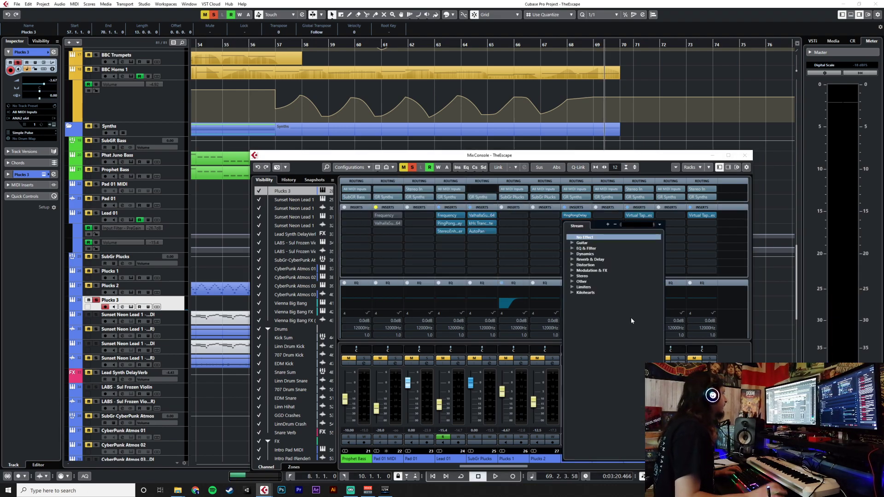
{"action": "type", "text": "super"}
{"action": "key", "text": "Return"}
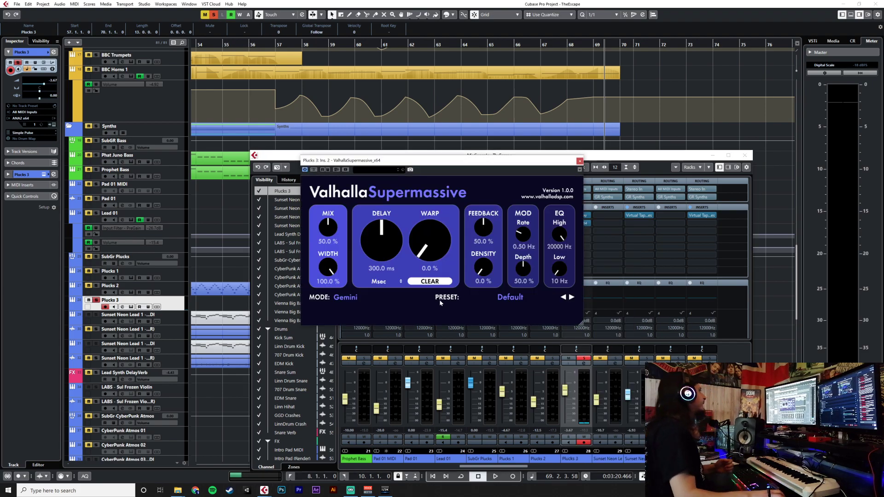
{"action": "left_click", "coordinate": [510, 297]}
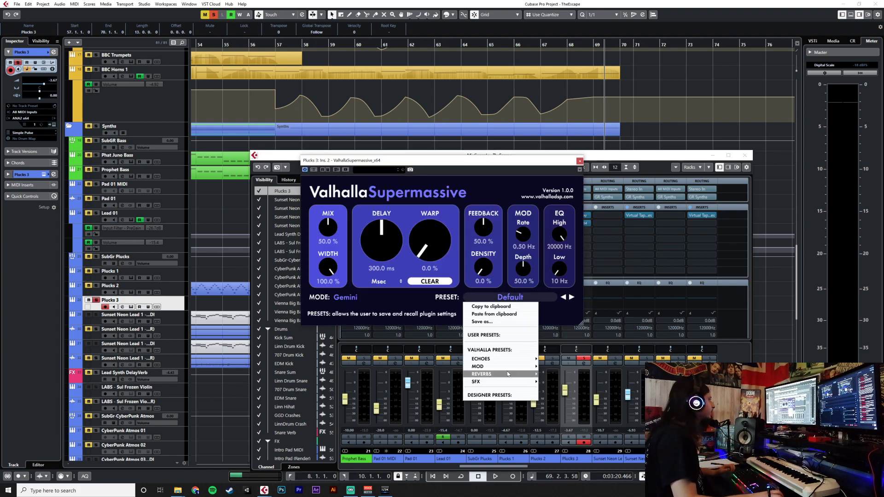
{"action": "mouse_move", "coordinate": [525, 373]}
{"action": "mouse_move", "coordinate": [571, 367]}
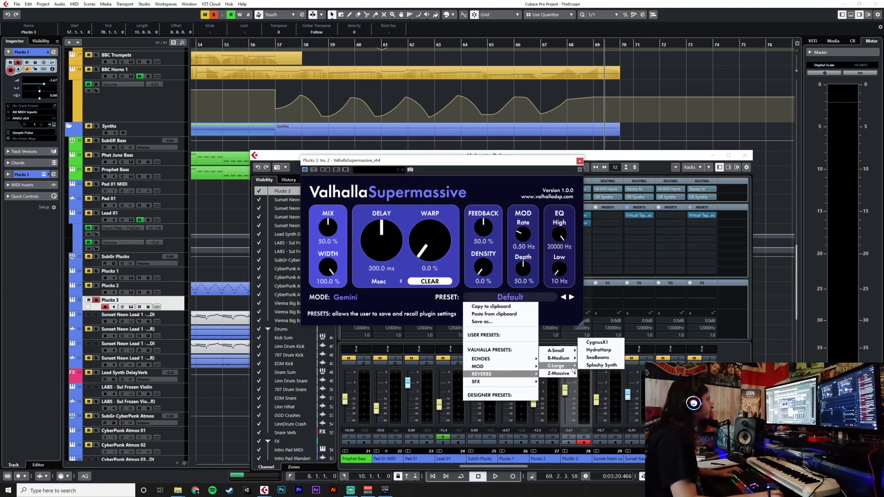
{"action": "left_click", "coordinate": [597, 366]}
{"action": "left_click", "coordinate": [580, 161]}
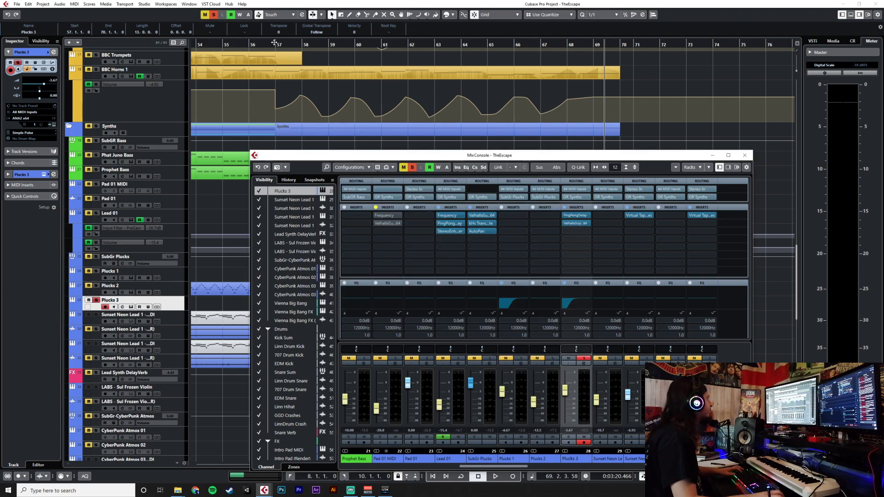
Return the playhead to bar 57 and show two automation lanes beneath the Plucks 3 track.
{"action": "left_click", "coordinate": [276, 44]}
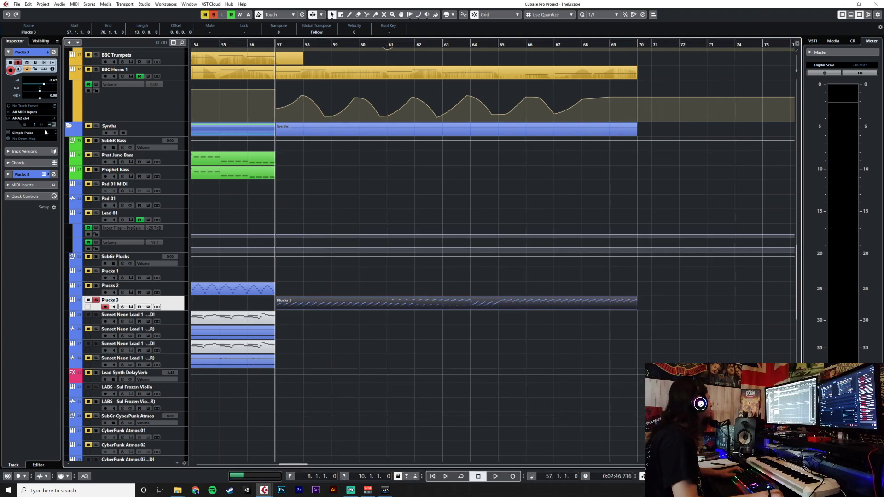
{"action": "left_click", "coordinate": [72, 309]}
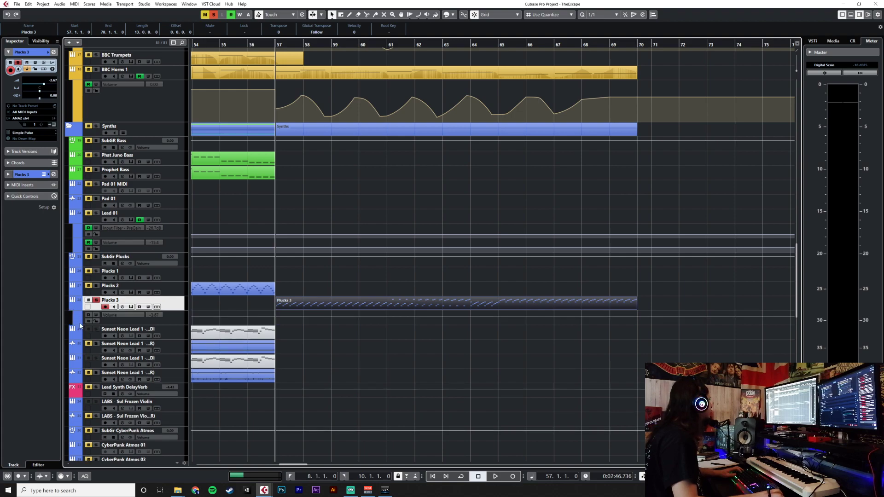
{"action": "left_click", "coordinate": [76, 324]}
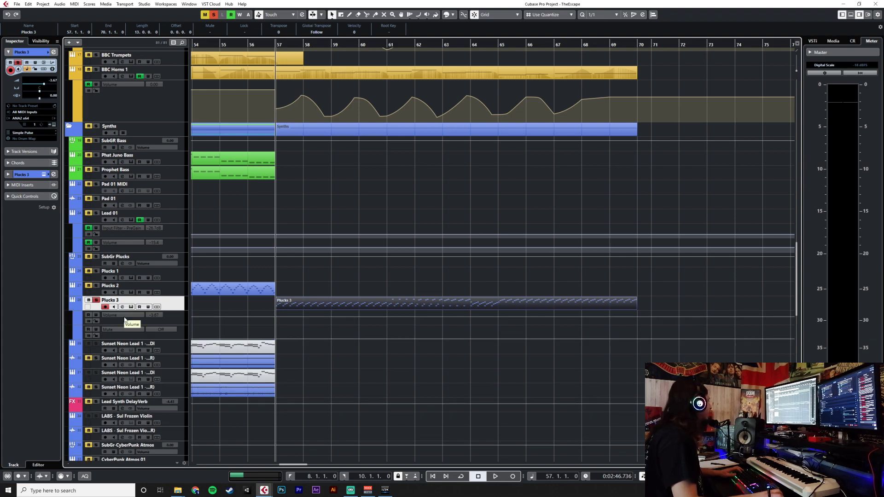
{"action": "left_click", "coordinate": [110, 329]}
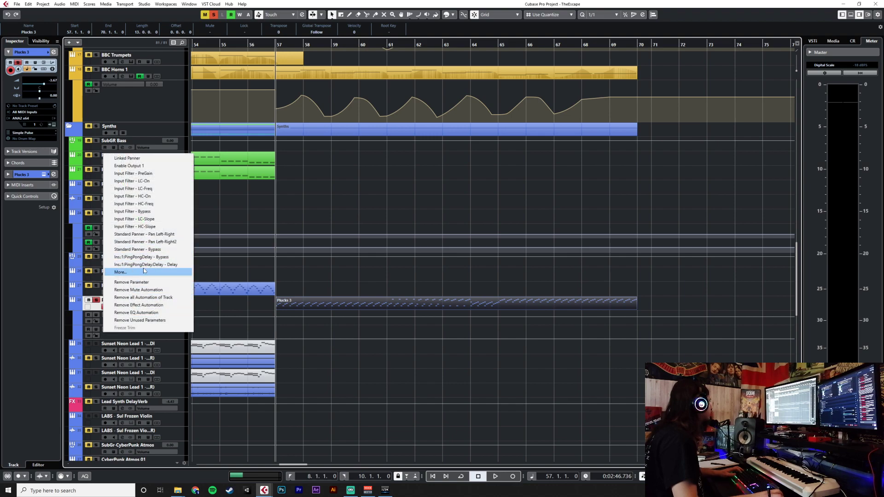
{"action": "left_click", "coordinate": [144, 272]}
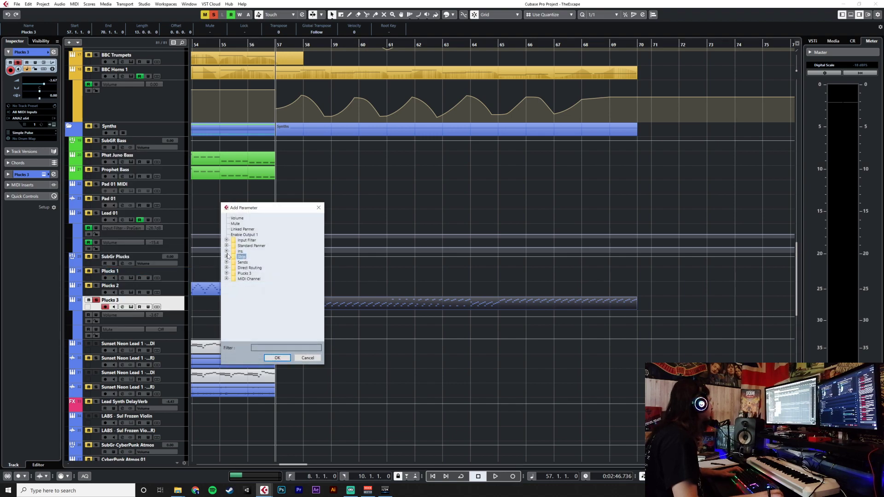
{"action": "key", "text": "Escape"}
Assign the second Plucks 3 automation lane to the Mix parameter of the PingPongDelay insert.
{"action": "left_click", "coordinate": [110, 329]}
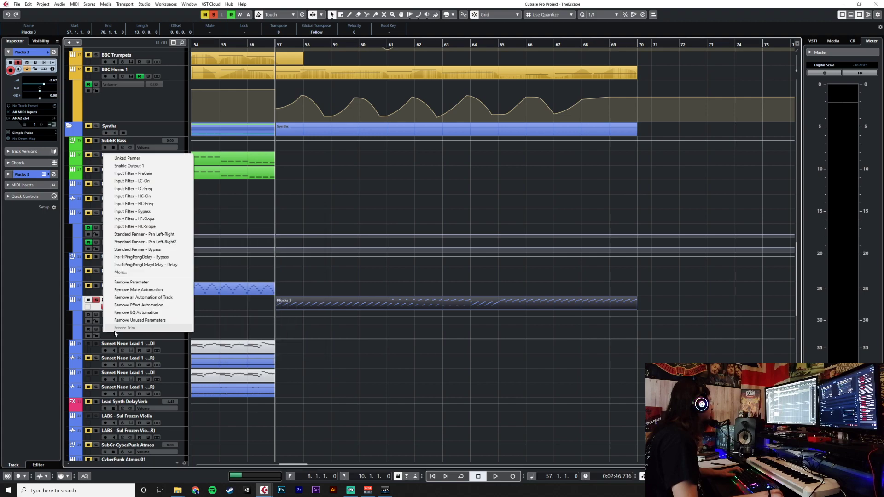
{"action": "left_click", "coordinate": [122, 273]}
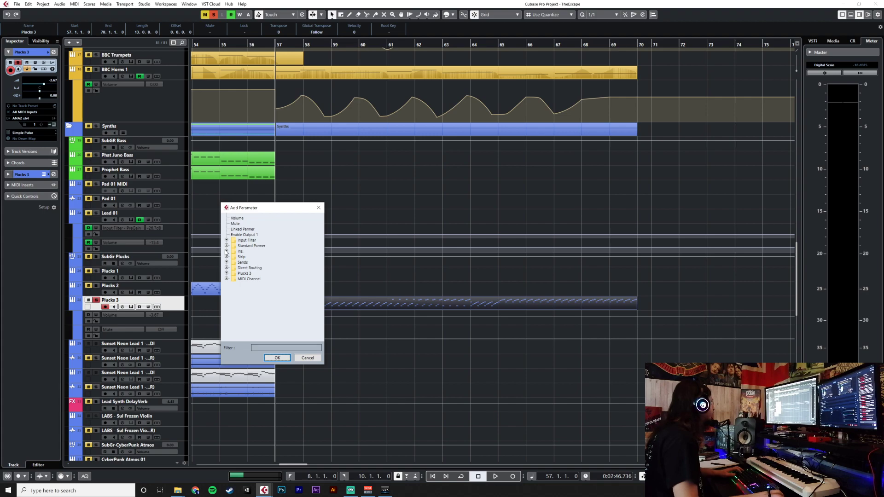
{"action": "left_click", "coordinate": [234, 257]}
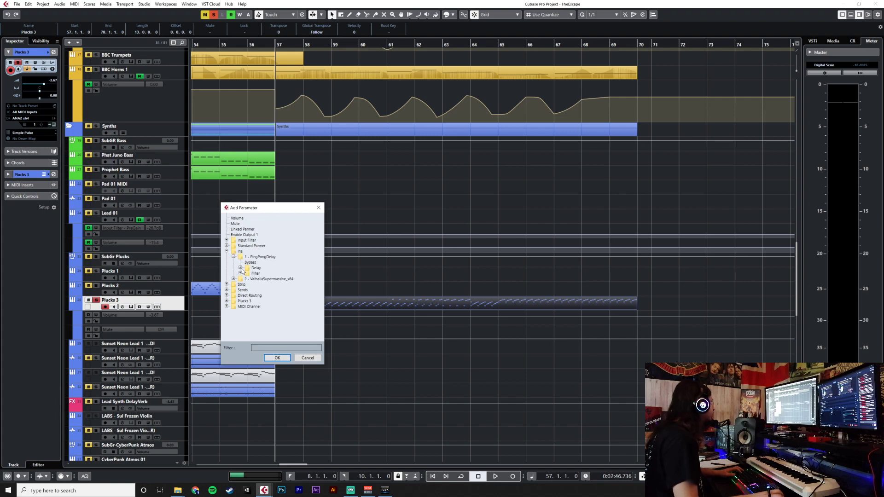
{"action": "left_click", "coordinate": [239, 268]}
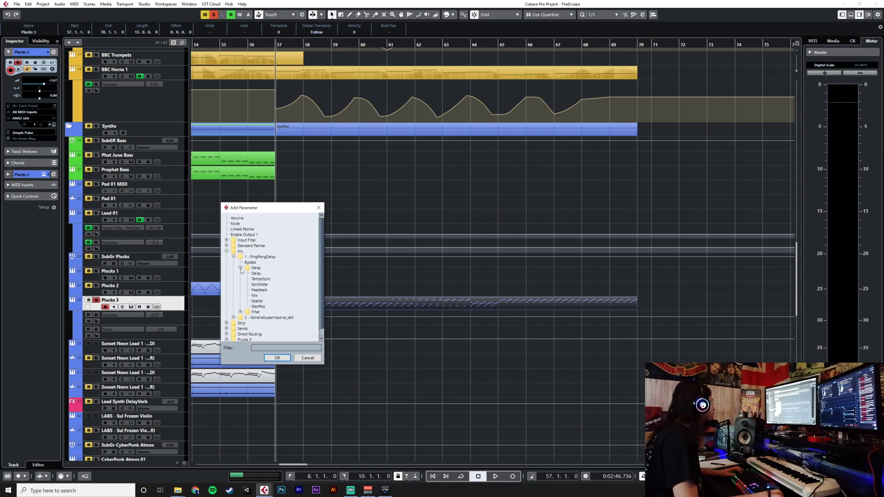
{"action": "double_click", "coordinate": [256, 296]}
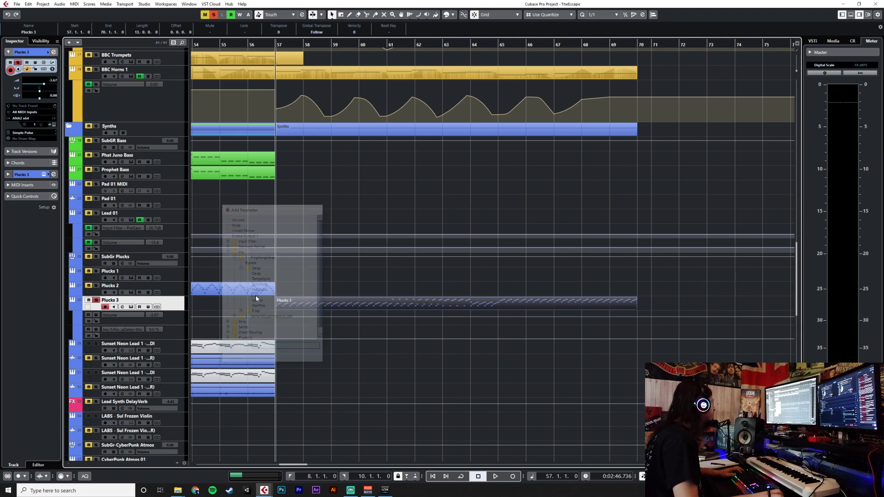
Show a third automation lane beneath the Plucks 3 track and open its list of additional parameters without choosing one.
{"action": "left_click", "coordinate": [76, 337]}
{"action": "left_click", "coordinate": [125, 345]}
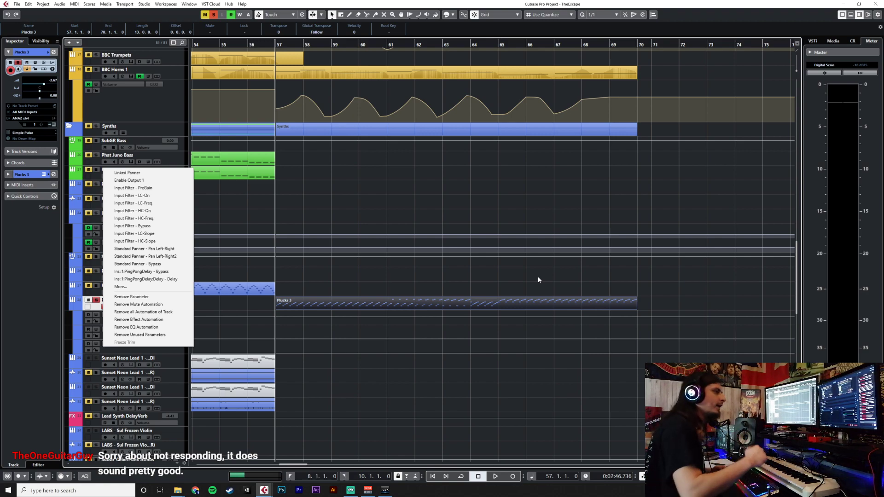
{"action": "left_click", "coordinate": [169, 288]}
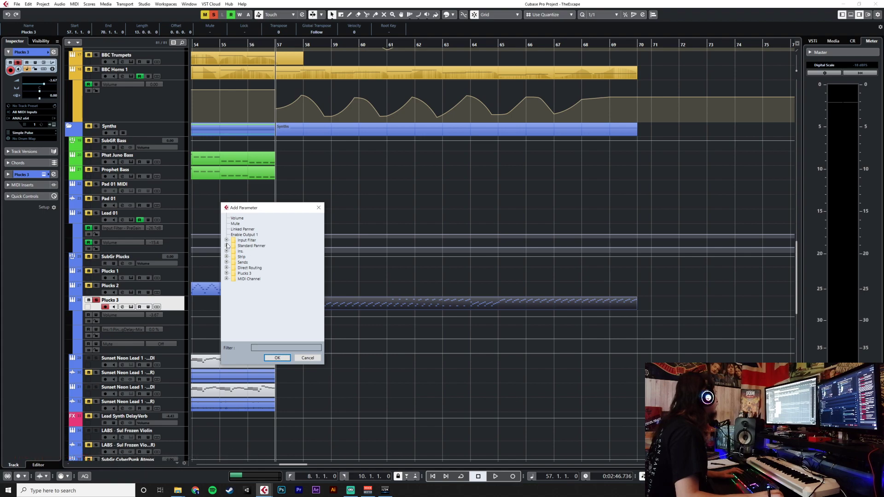
{"action": "left_click", "coordinate": [307, 358]}
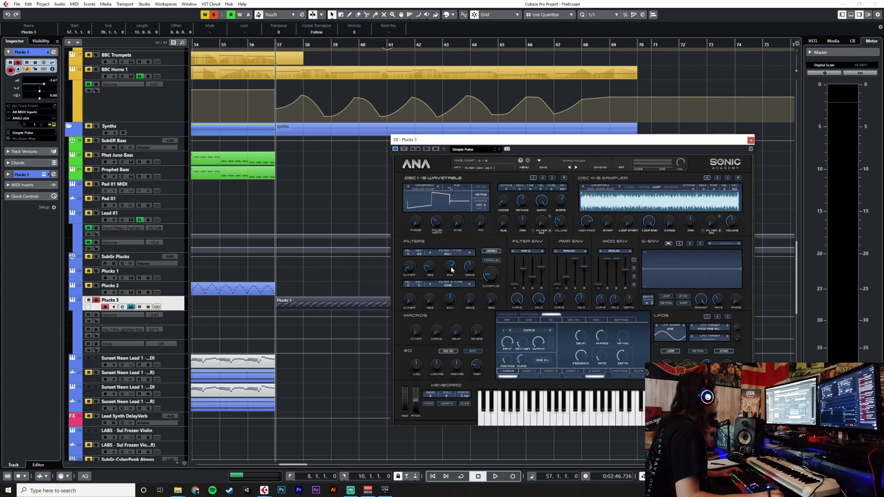
Adjust the filter 1 envelope amount and drive of the ANA synth on Plucks 3 while auditioning the section.
{"action": "mouse_move", "coordinate": [451, 269]}
{"action": "left_mouse_down"}
{"action": "mouse_move", "coordinate": [459, 252]}
{"action": "mouse_move", "coordinate": [458, 272]}
{"action": "mouse_move", "coordinate": [468, 254]}
{"action": "mouse_move", "coordinate": [462, 268]}
{"action": "left_mouse_up"}
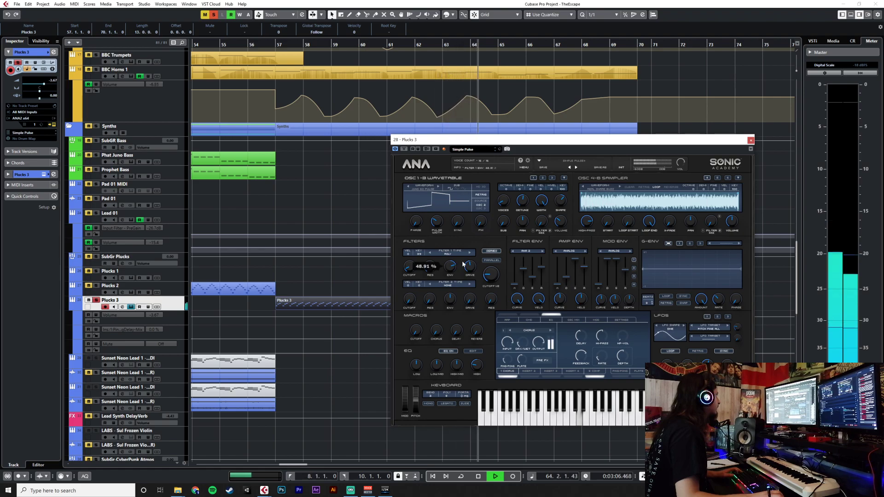
{"action": "left_click_drag", "start_coordinate": [462, 266], "coordinate": [462, 270]}
{"action": "key", "text": "space"}
{"action": "key", "text": "KP_0"}
{"action": "mouse_move", "coordinate": [471, 264]}
{"action": "left_mouse_down"}
{"action": "mouse_move", "coordinate": [481, 233]}
{"action": "mouse_move", "coordinate": [480, 256]}
{"action": "left_mouse_up"}
{"action": "key", "text": "space"}
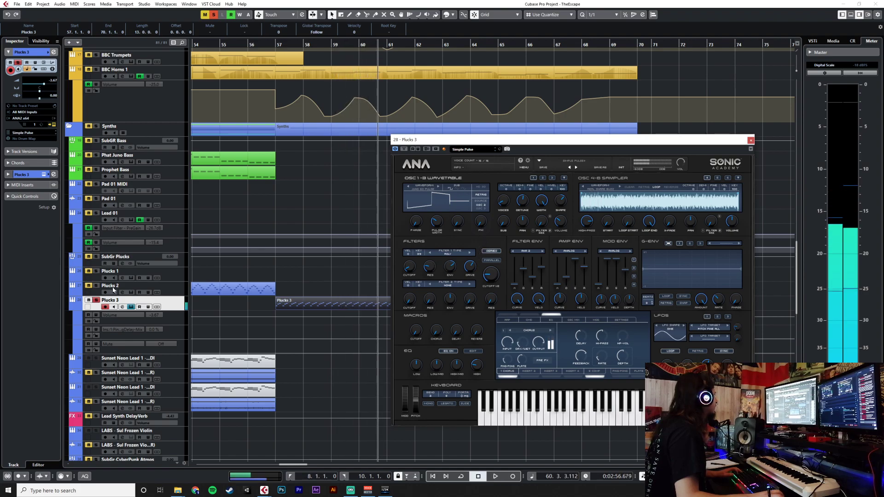
Lower the mix of the ValhallaSupermassive insert on Plucks 3 to 12.8% and play from bar 57.
{"action": "left_click", "coordinate": [54, 125]}
{"action": "left_click", "coordinate": [54, 125]}
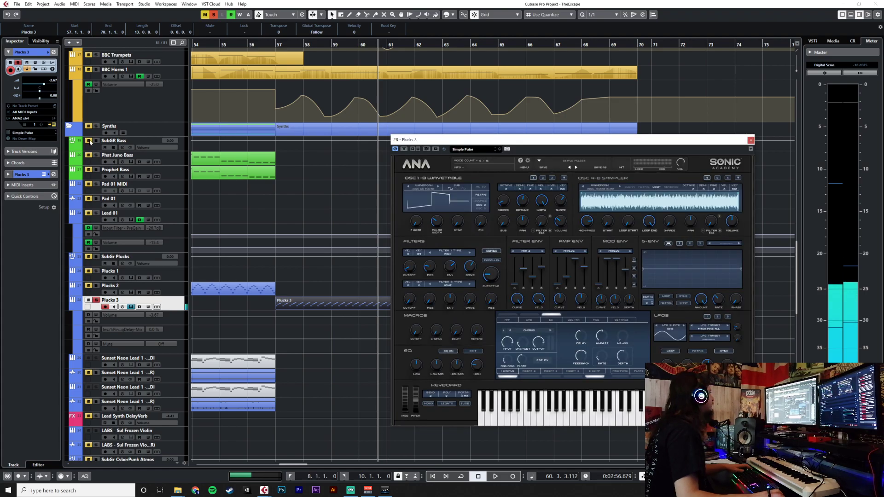
{"action": "key", "text": "F3"}
{"action": "left_click_drag", "start_coordinate": [481, 138], "coordinate": [707, 236]}
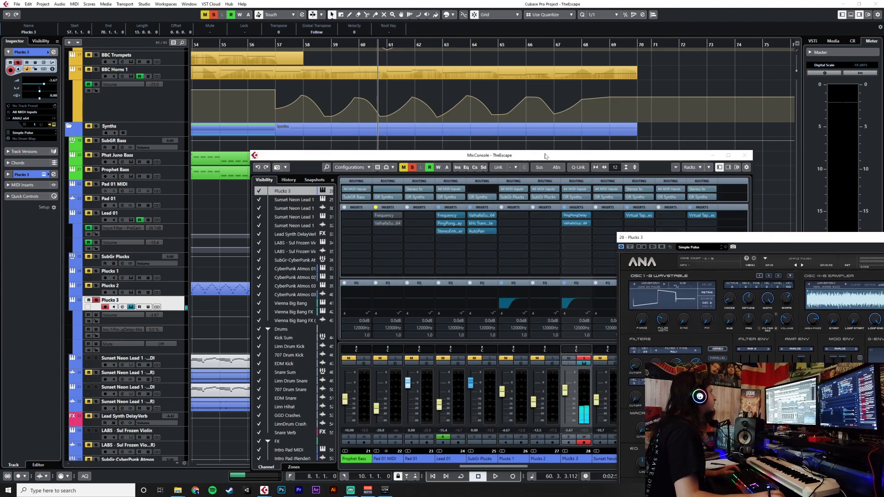
{"action": "left_click", "coordinate": [539, 156]}
{"action": "left_click", "coordinate": [576, 222]}
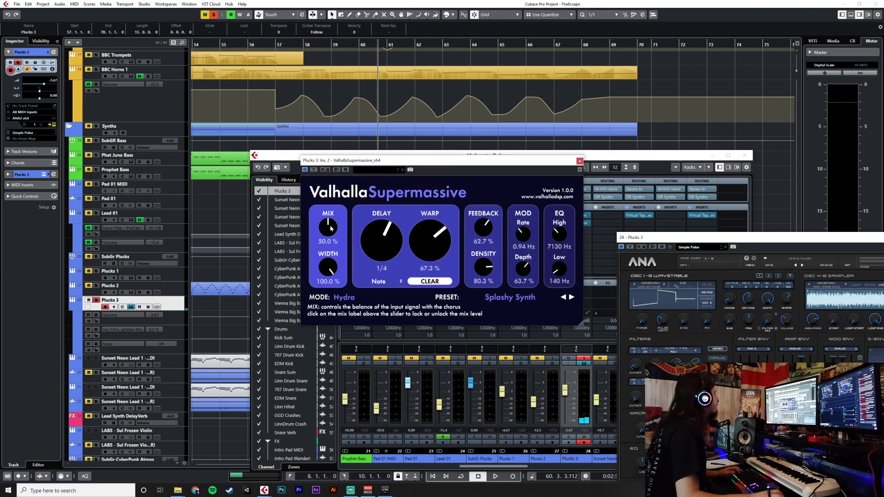
{"action": "left_click_drag", "start_coordinate": [330, 230], "coordinate": [328, 244]}
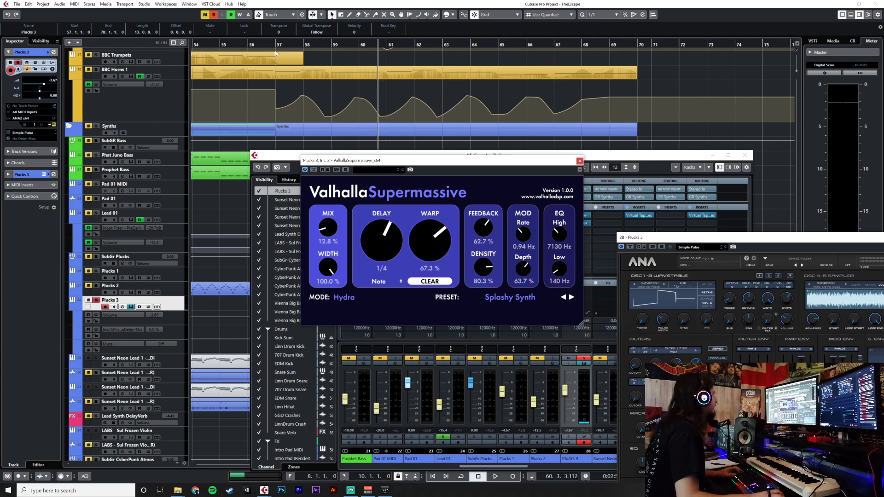
{"action": "left_click", "coordinate": [276, 54]}
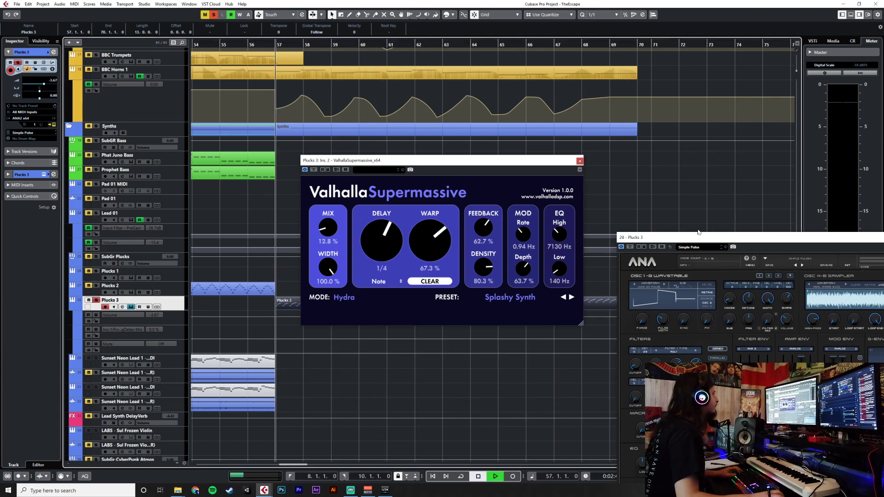
{"action": "left_click", "coordinate": [579, 160]}
Set the filter 1 drive of the ANA synth on Plucks 3 to about 50% and close the instrument.
{"action": "left_click_drag", "start_coordinate": [711, 238], "coordinate": [521, 173]}
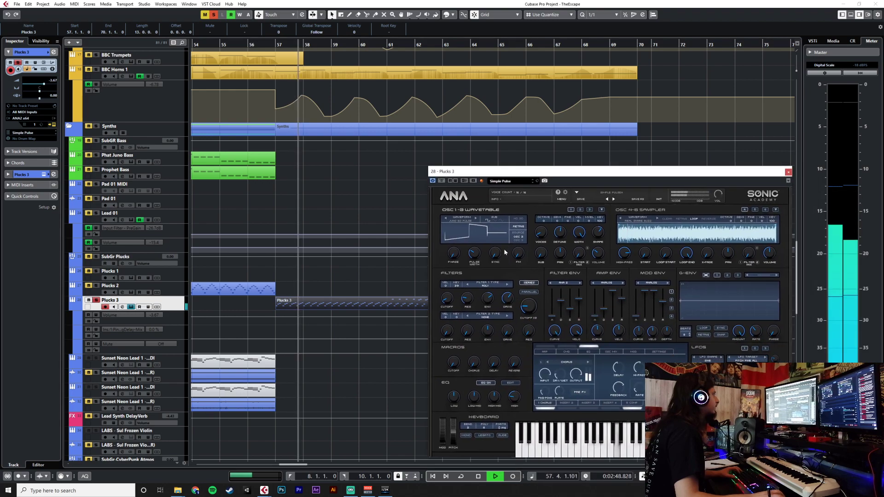
{"action": "mouse_move", "coordinate": [513, 291]}
{"action": "left_mouse_down"}
{"action": "mouse_move", "coordinate": [515, 276]}
{"action": "mouse_move", "coordinate": [509, 313]}
{"action": "mouse_move", "coordinate": [514, 297]}
{"action": "left_mouse_up"}
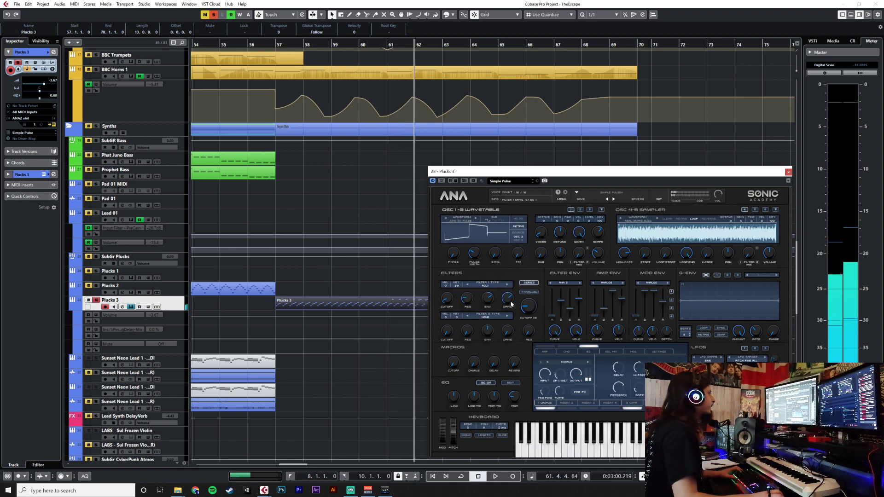
{"action": "left_click_drag", "start_coordinate": [508, 314], "coordinate": [509, 316]}
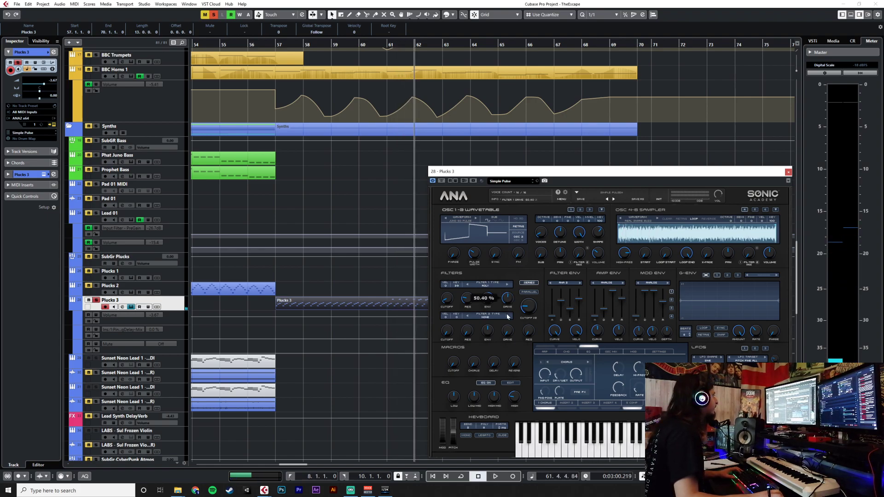
{"action": "left_click", "coordinate": [788, 172]}
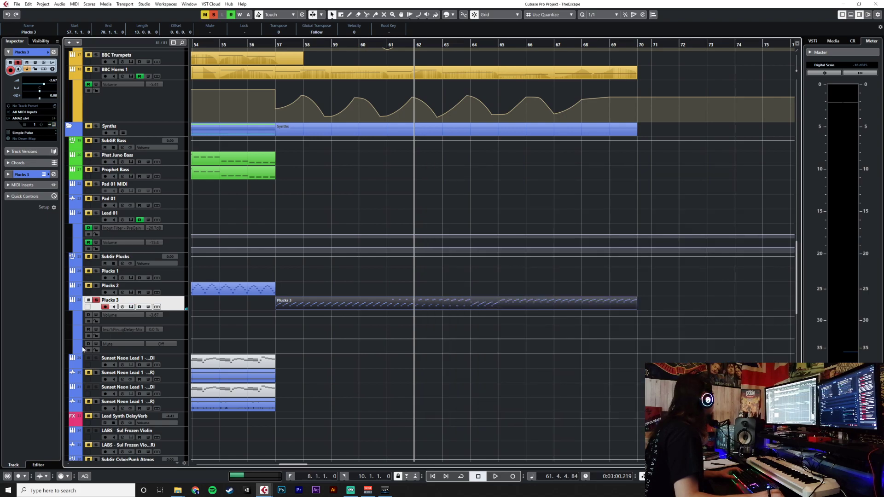
Assign the third Plucks 3 automation lane to the synth's Filter 1 Drive parameter.
{"action": "left_click", "coordinate": [118, 347]}
{"action": "left_click", "coordinate": [114, 344]}
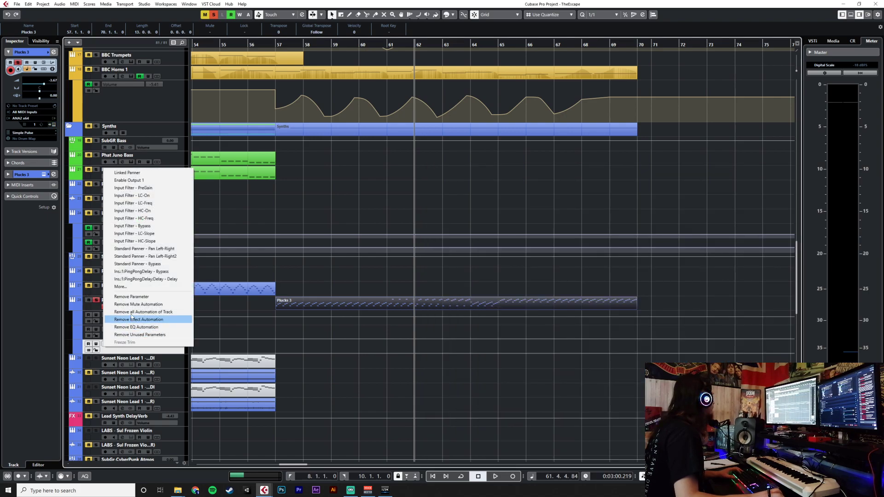
{"action": "left_click", "coordinate": [135, 287]}
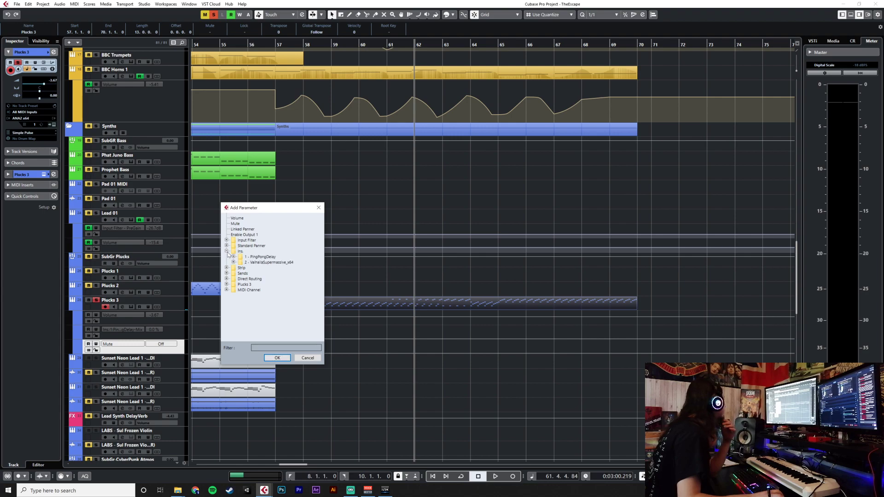
{"action": "left_click", "coordinate": [234, 261]}
{"action": "left_click", "coordinate": [233, 262]}
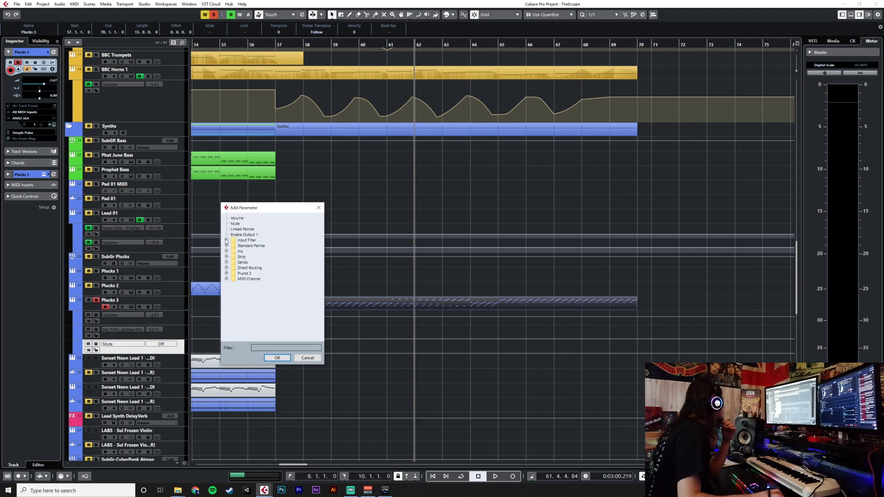
{"action": "left_click", "coordinate": [226, 274]}
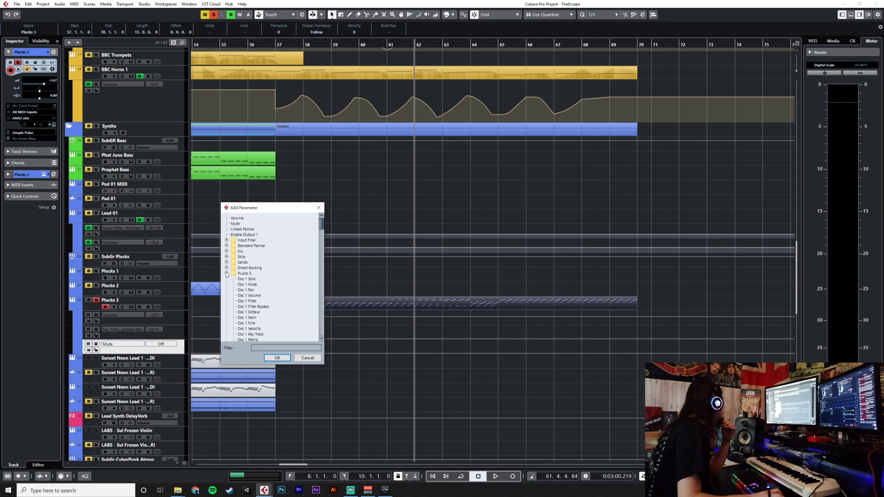
{"action": "scroll", "coordinate": [249, 307], "scroll_direction": "down", "scroll_amount": 20}
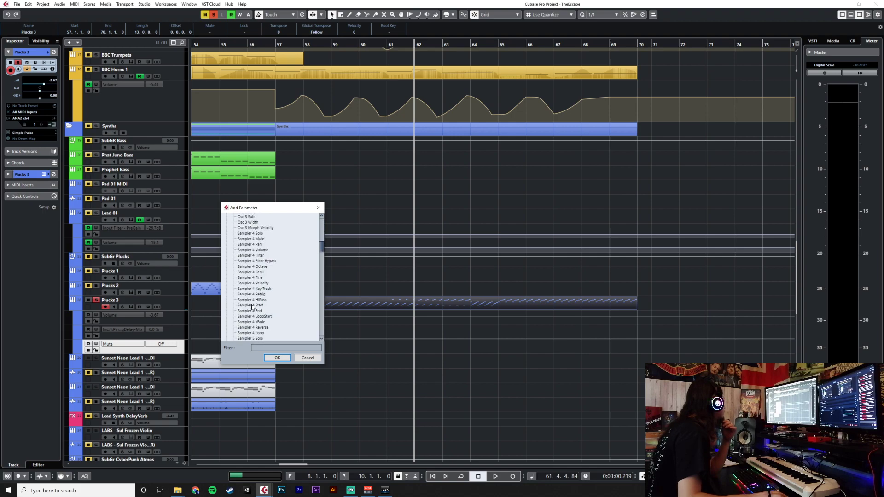
{"action": "scroll", "coordinate": [253, 307], "scroll_direction": "down", "scroll_amount": 9}
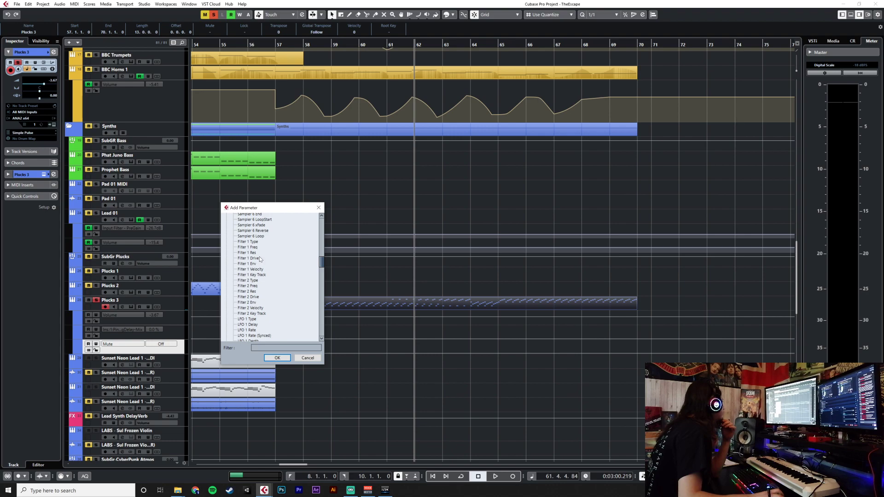
{"action": "double_click", "coordinate": [254, 258]}
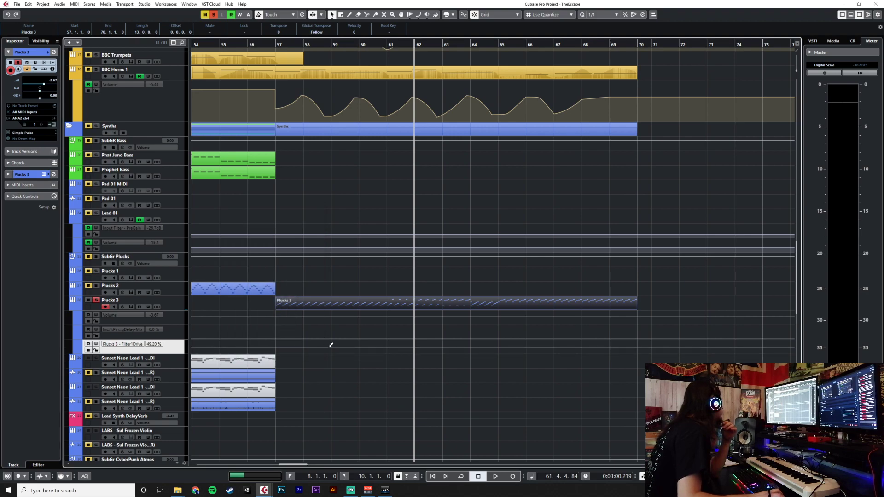
Draw Plucks 3 volume automation starting at bar 57, with peaks at bars 58 and 60 and dips at bars 59 and 61.
{"action": "left_click", "coordinate": [275, 319]}
{"action": "left_click_drag", "start_coordinate": [275, 319], "coordinate": [328, 320]}
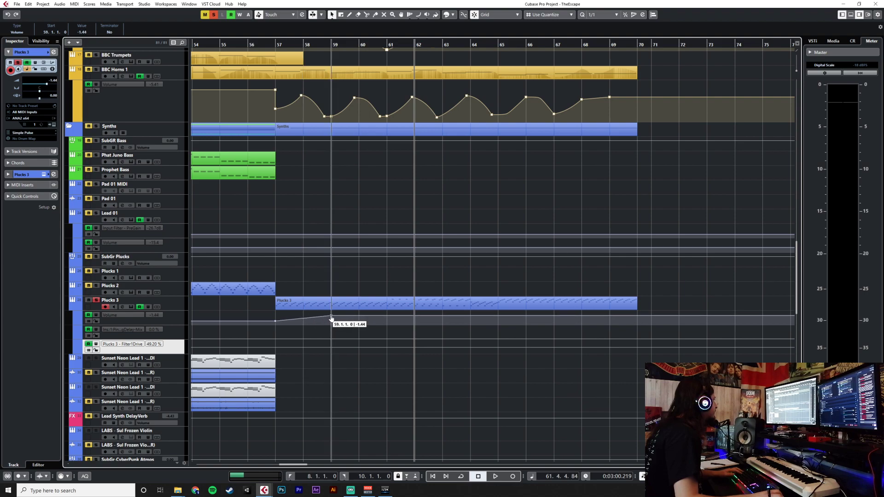
{"action": "scroll", "coordinate": [359, 317], "scroll_direction": "up", "scroll_amount": 5}
{"action": "scroll", "coordinate": [358, 317], "scroll_direction": "down", "scroll_amount": 5}
{"action": "scroll", "coordinate": [357, 317], "scroll_direction": "up", "scroll_amount": 8}
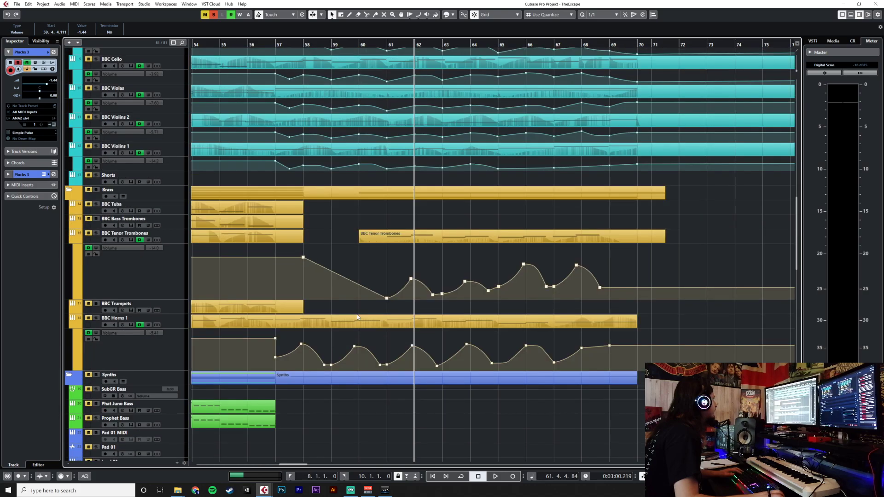
{"action": "scroll", "coordinate": [357, 316], "scroll_direction": "down", "scroll_amount": 8}
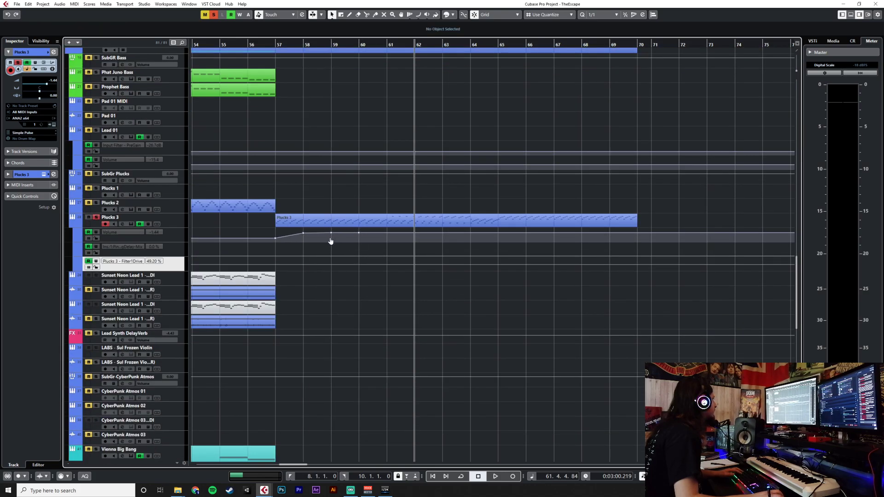
{"action": "left_click_drag", "start_coordinate": [330, 237], "coordinate": [383, 241]}
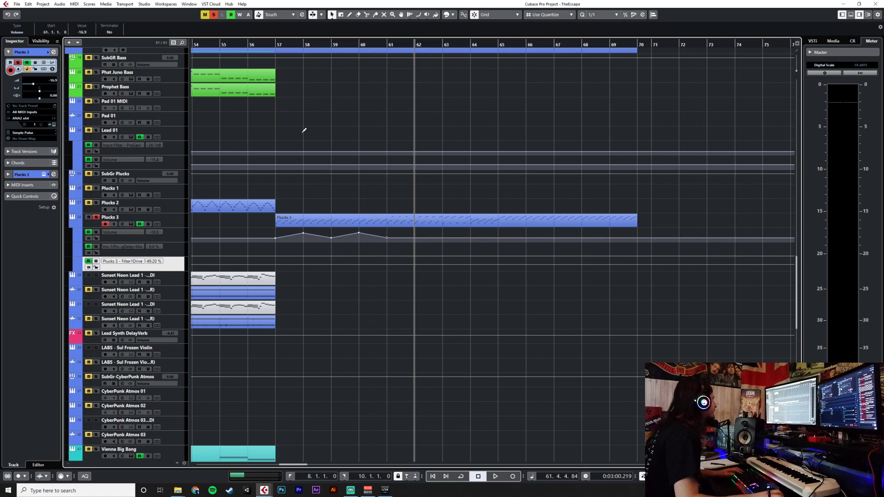
Draw a slow PingPongDelay mix curve from bar 57, reaching 75% at bar 61, 52.8% at bar 64 and rising again at bar 67.
{"action": "left_click", "coordinate": [275, 43]}
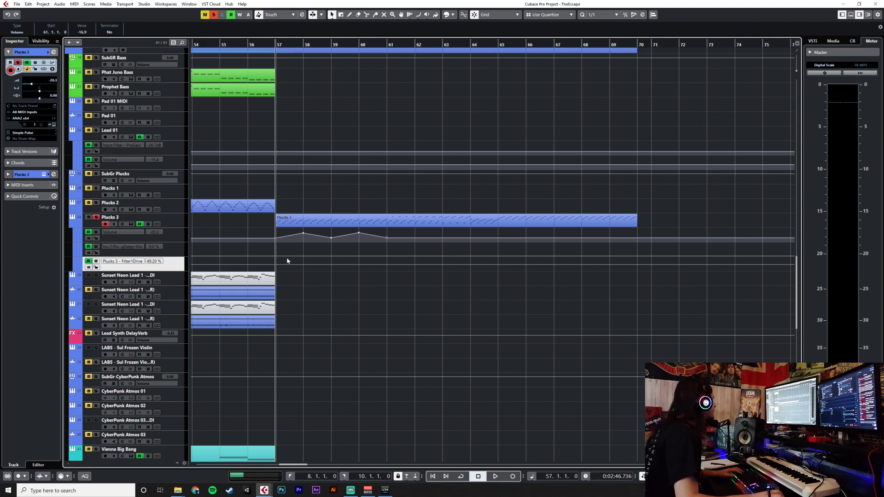
{"action": "mouse_move", "coordinate": [296, 259]}
{"action": "left_mouse_down"}
{"action": "mouse_move", "coordinate": [315, 261]}
{"action": "mouse_move", "coordinate": [284, 252]}
{"action": "left_mouse_up"}
{"action": "left_click_drag", "start_coordinate": [361, 247], "coordinate": [383, 250]}
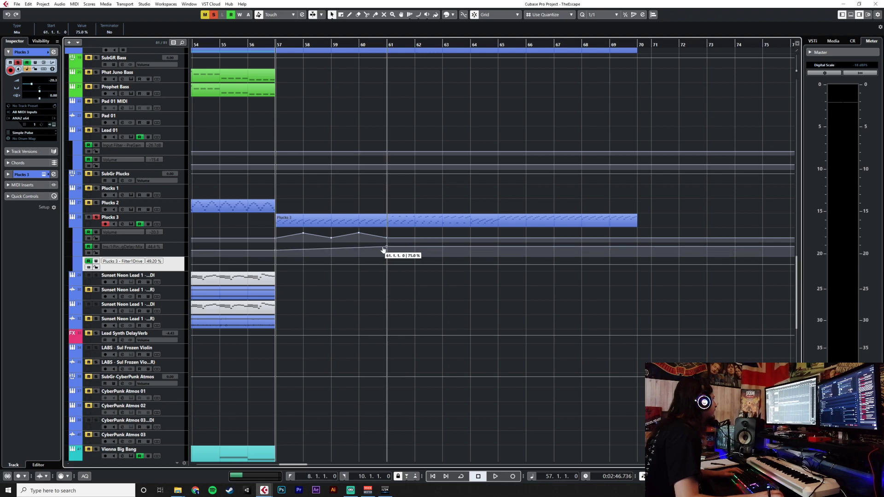
{"action": "left_click_drag", "start_coordinate": [454, 251], "coordinate": [465, 254]}
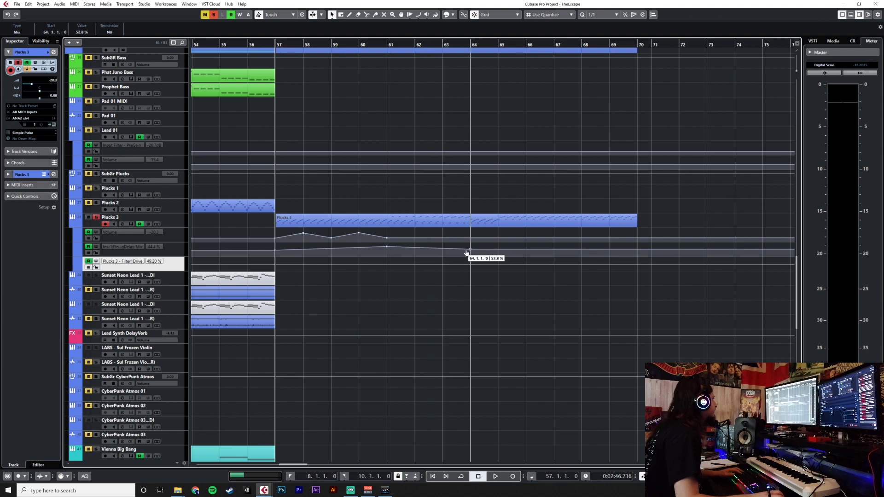
{"action": "left_click_drag", "start_coordinate": [520, 252], "coordinate": [555, 251]}
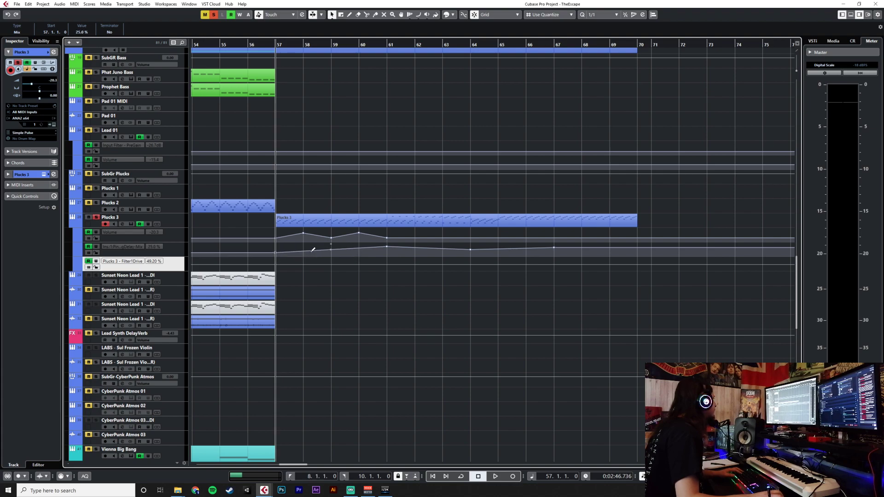
Reshape the delay mix curve into shorter swells peaking at bars 59, 63 and 67, dipping at 61, 65 and 69, and rising at 70.
{"action": "left_click_drag", "start_coordinate": [310, 254], "coordinate": [328, 250]}
{"action": "left_click_drag", "start_coordinate": [388, 253], "coordinate": [388, 254]}
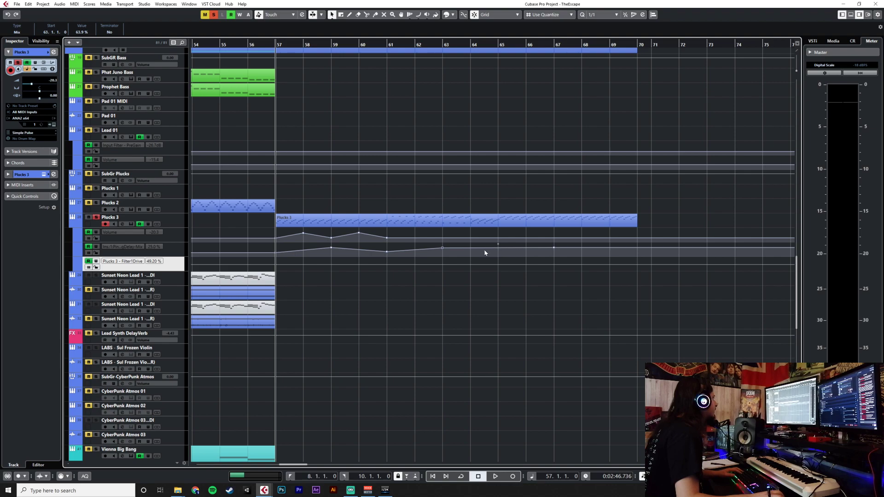
{"action": "left_click_drag", "start_coordinate": [498, 251], "coordinate": [499, 254]}
{"action": "left_click_drag", "start_coordinate": [582, 246], "coordinate": [609, 251]}
{"action": "left_click", "coordinate": [636, 251]}
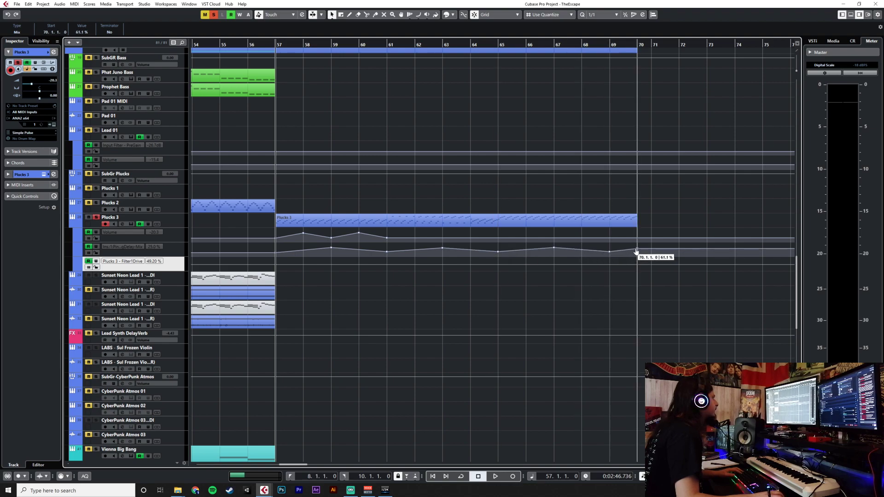
Play the section, delete the extra delay mix point near bar 71, and set the mix at bar 57 to 0%.
{"action": "key", "text": "space"}
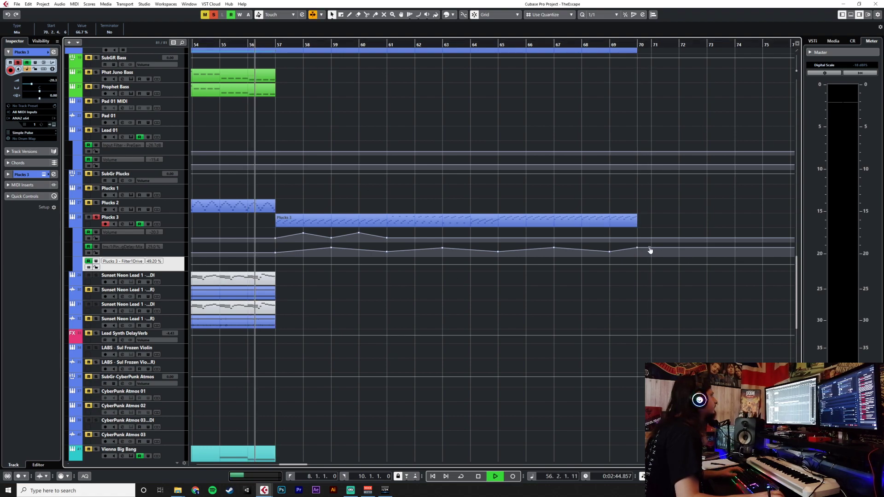
{"action": "left_click_drag", "start_coordinate": [649, 250], "coordinate": [652, 252]}
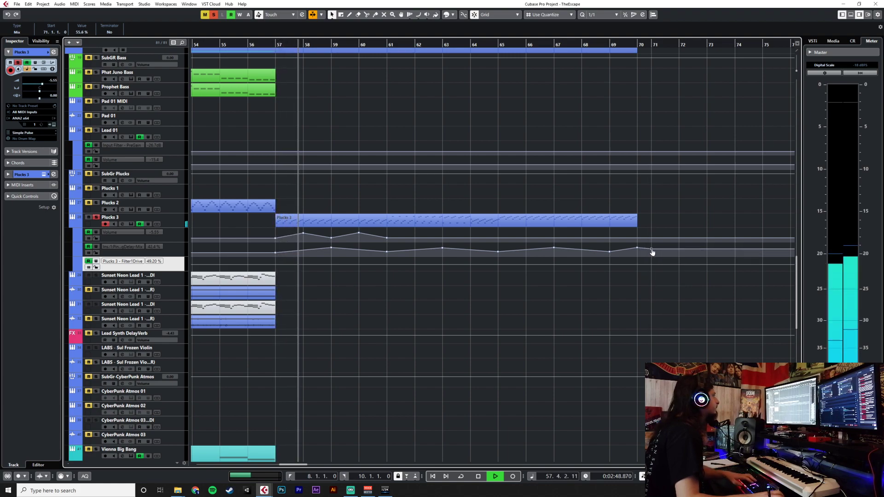
{"action": "key", "text": "Delete"}
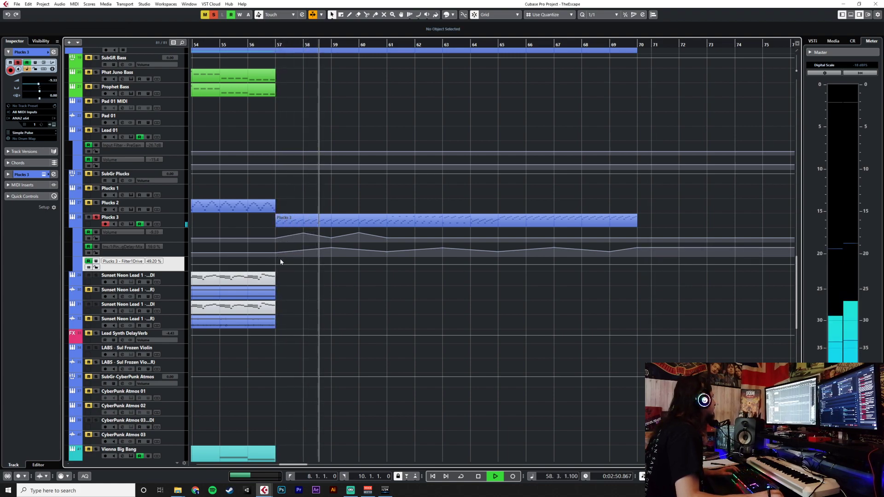
{"action": "left_click", "coordinate": [275, 256]}
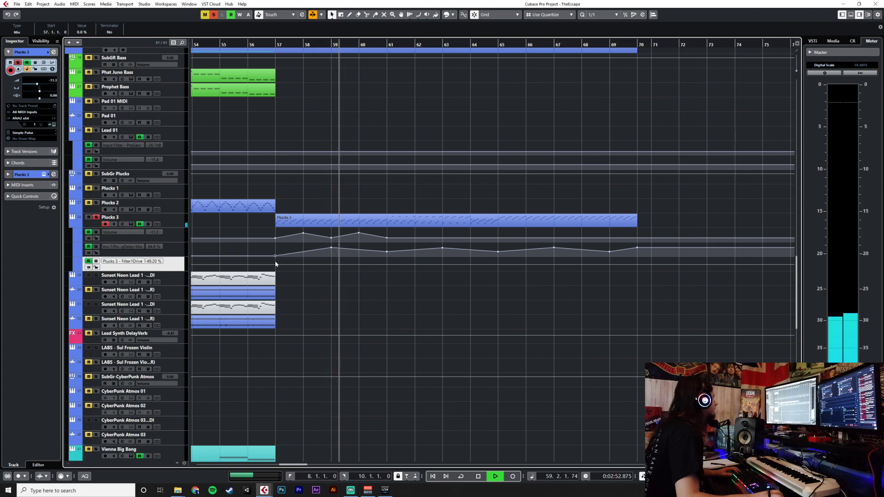
Lower the Plucks 3 delay mix dips at bars 61, 65 and 69 to 0%.
{"action": "left_click_drag", "start_coordinate": [387, 253], "coordinate": [388, 258]}
{"action": "left_click_drag", "start_coordinate": [498, 251], "coordinate": [498, 261]}
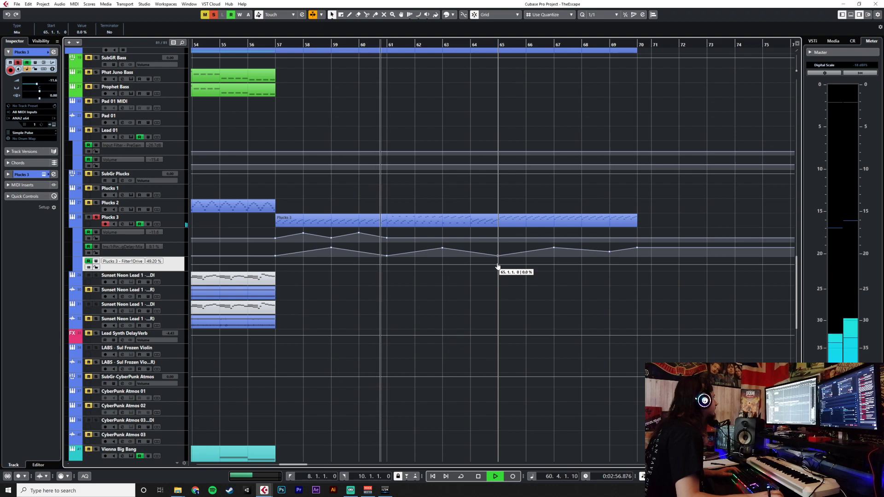
{"action": "left_click_drag", "start_coordinate": [610, 251], "coordinate": [609, 257]}
Extend the Plucks 3 volume automation with peaks at bars 62, 64, 66 and 68, dips between them, and -0.23 at bar 70.
{"action": "left_click", "coordinate": [416, 237]}
{"action": "left_click_drag", "start_coordinate": [417, 236], "coordinate": [527, 236]}
{"action": "left_click", "coordinate": [475, 238]}
{"action": "left_click_drag", "start_coordinate": [554, 238], "coordinate": [637, 232]}
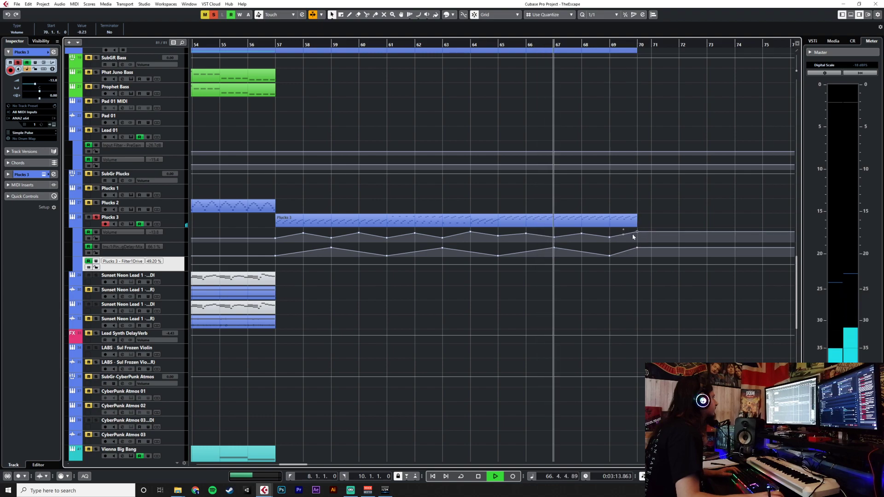
Draw Plucks 3 filter drive automation with peaks at bars 59, 63 and 67, dips at 61, 65 and 68, and 69.44% at bar 70.
{"action": "left_click", "coordinate": [276, 267]}
{"action": "left_click_drag", "start_coordinate": [276, 267], "coordinate": [275, 267]}
{"action": "left_click_drag", "start_coordinate": [321, 264], "coordinate": [594, 265]}
{"action": "left_click", "coordinate": [367, 263]}
{"action": "left_click", "coordinate": [646, 271]}
{"action": "left_click_drag", "start_coordinate": [646, 271], "coordinate": [637, 261]}
{"action": "key", "text": "space"}
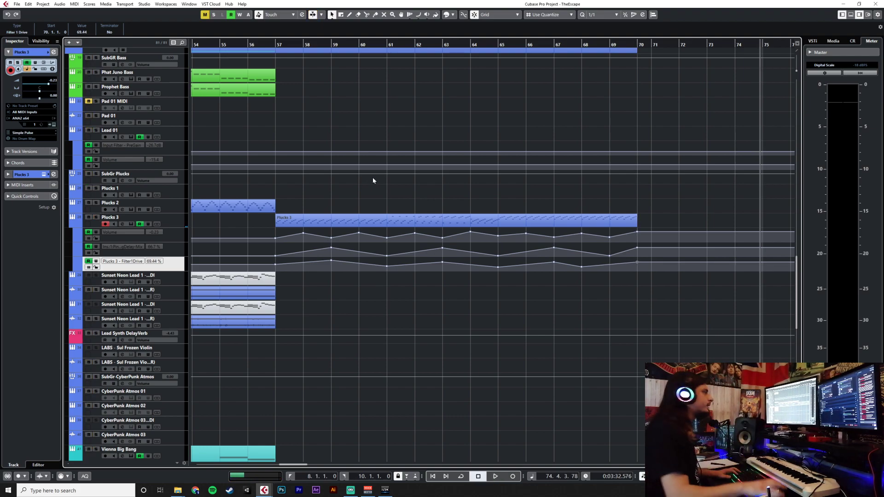
Play the section from bar 56 and review the string, brass and synth automation.
{"action": "left_click", "coordinate": [246, 44]}
{"action": "scroll", "coordinate": [367, 213], "scroll_direction": "down", "scroll_amount": 3}
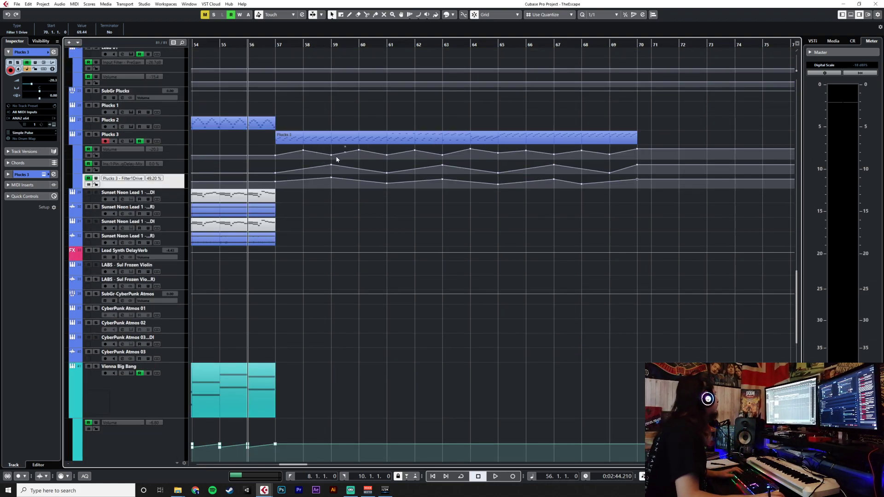
{"action": "scroll", "coordinate": [395, 287], "scroll_direction": "up", "scroll_amount": 12}
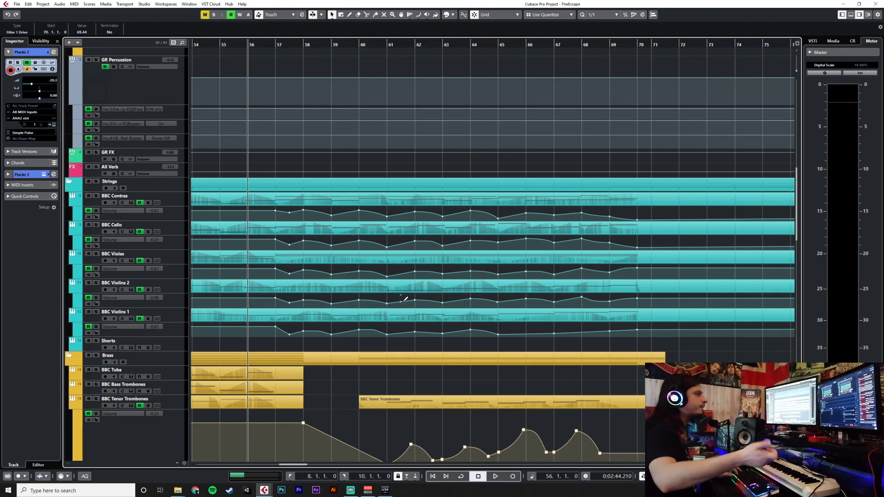
{"action": "key", "text": "space"}
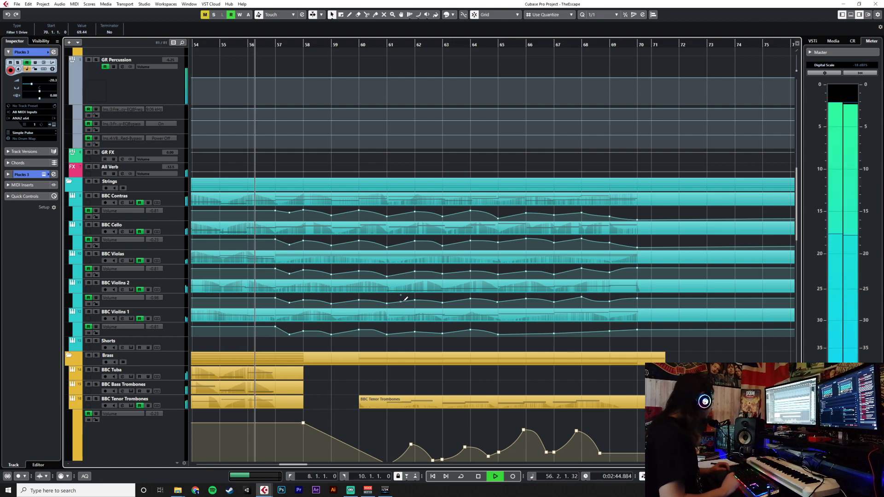
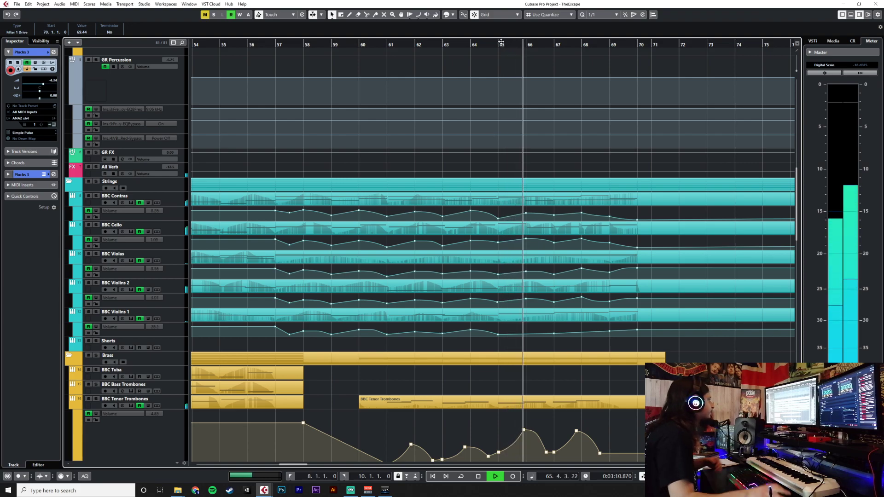
{"action": "scroll", "coordinate": [529, 304], "scroll_direction": "down", "scroll_amount": 8}
{"action": "scroll", "coordinate": [529, 304], "scroll_direction": "down", "scroll_amount": 2}
{"action": "key", "text": "space"}
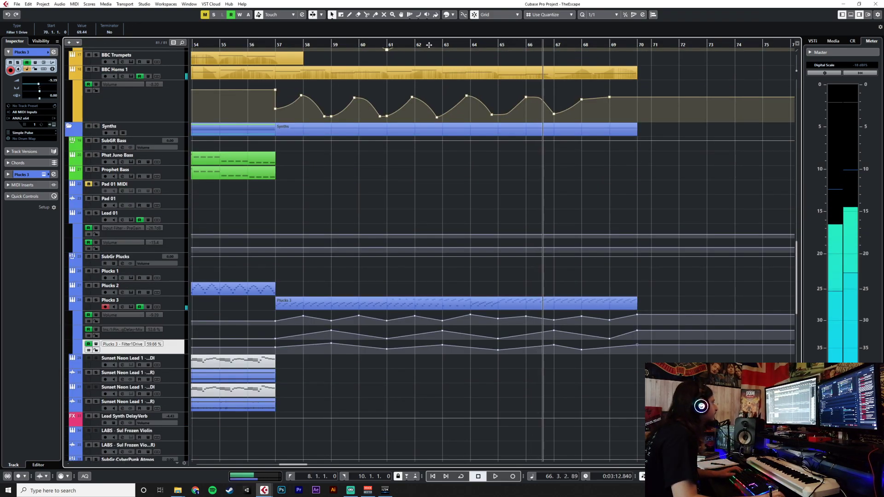
Replay the Plucks 3 part and raise its volume automation at bar 65 to -4.54.
{"action": "left_click", "coordinate": [432, 53]}
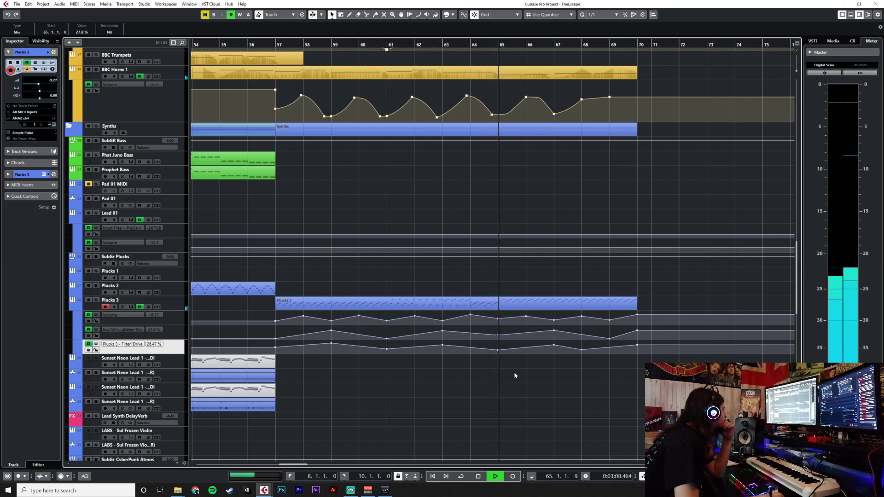
{"action": "left_click", "coordinate": [498, 317]}
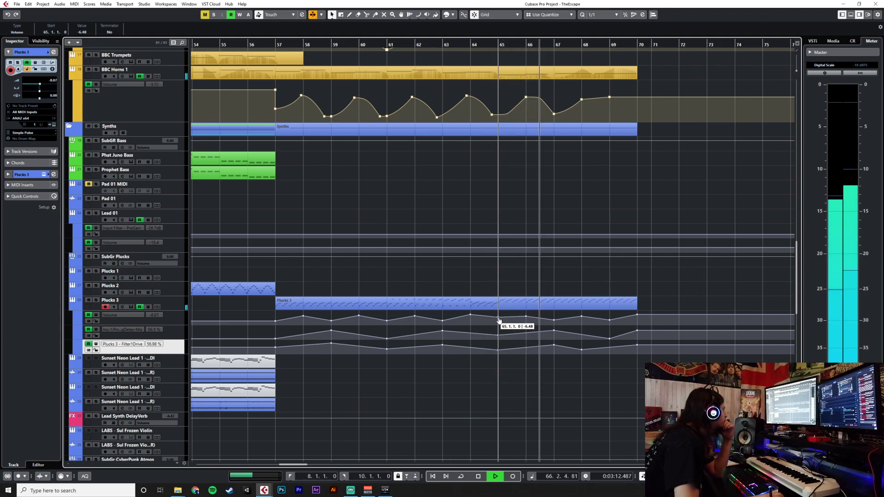
{"action": "left_click_drag", "start_coordinate": [498, 319], "coordinate": [498, 318]}
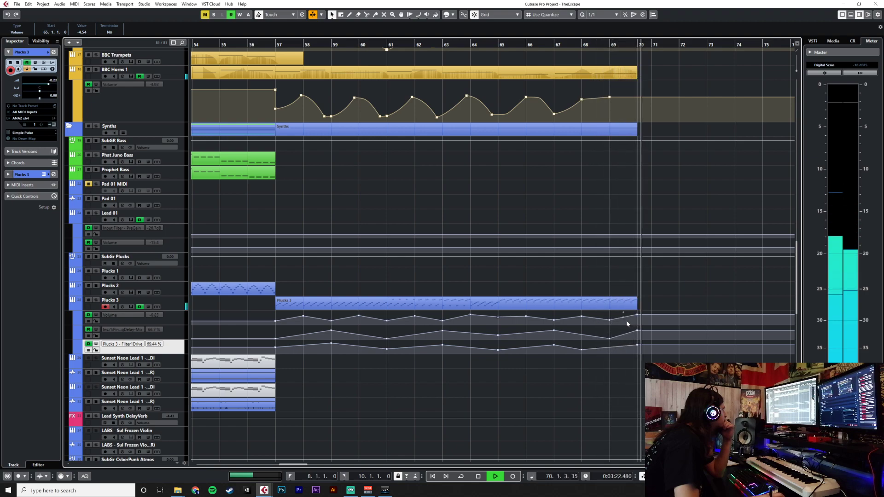
{"action": "key", "text": "space"}
Cut the Plucks 3 volume to silence at bar 71 and return the playback cursor to bar 57.
{"action": "left_click", "coordinate": [652, 315]}
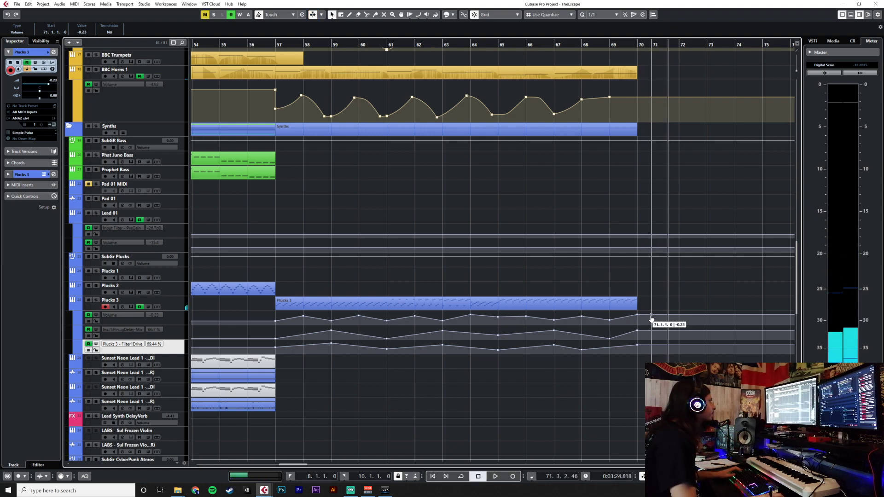
{"action": "left_click_drag", "start_coordinate": [660, 313], "coordinate": [639, 354]}
{"action": "left_click", "coordinate": [626, 49]}
{"action": "left_click", "coordinate": [275, 45]}
{"action": "left_click", "coordinate": [168, 303]}
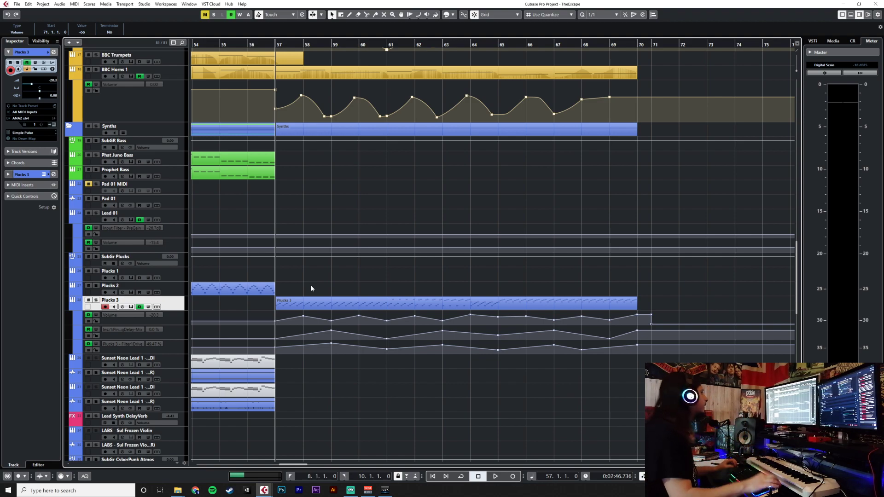
Look through the string, brass, synth, drum and effects tracks to see which ones play after bar 57.
{"action": "scroll", "coordinate": [312, 288], "scroll_direction": "up", "scroll_amount": 5}
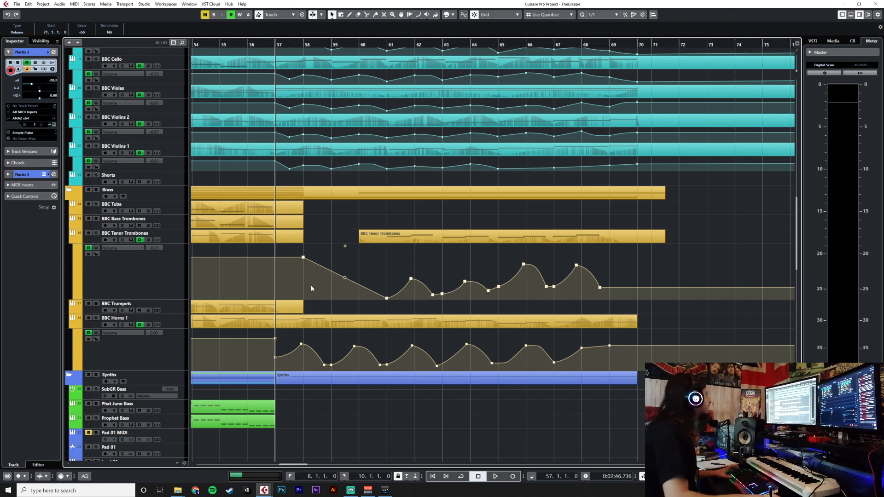
{"action": "scroll", "coordinate": [297, 280], "scroll_direction": "down", "scroll_amount": 7}
{"action": "scroll", "coordinate": [297, 281], "scroll_direction": "up", "scroll_amount": 2}
{"action": "scroll", "coordinate": [297, 284], "scroll_direction": "up", "scroll_amount": 5}
{"action": "scroll", "coordinate": [297, 284], "scroll_direction": "down", "scroll_amount": 2}
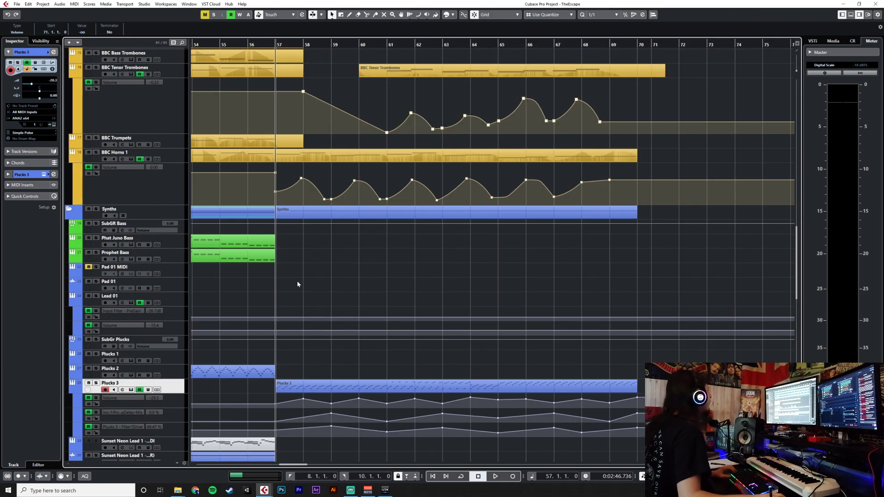
{"action": "scroll", "coordinate": [297, 284], "scroll_direction": "up", "scroll_amount": 3}
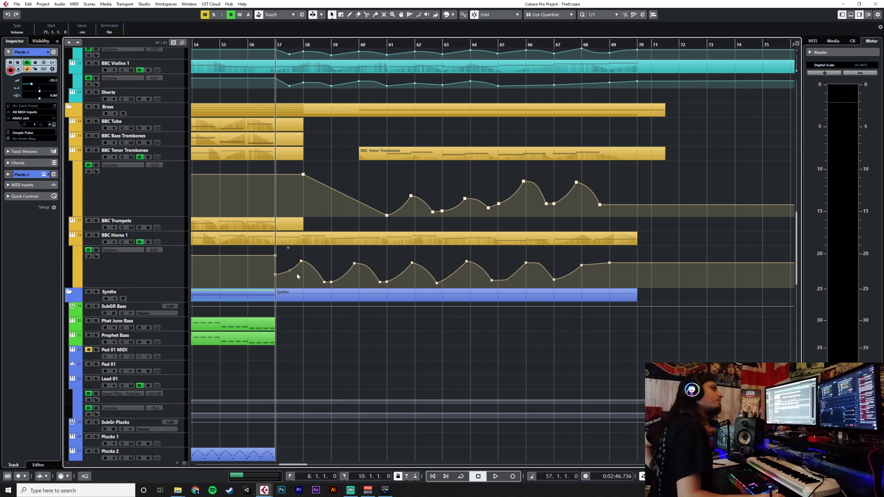
{"action": "scroll", "coordinate": [297, 277], "scroll_direction": "down", "scroll_amount": 20}
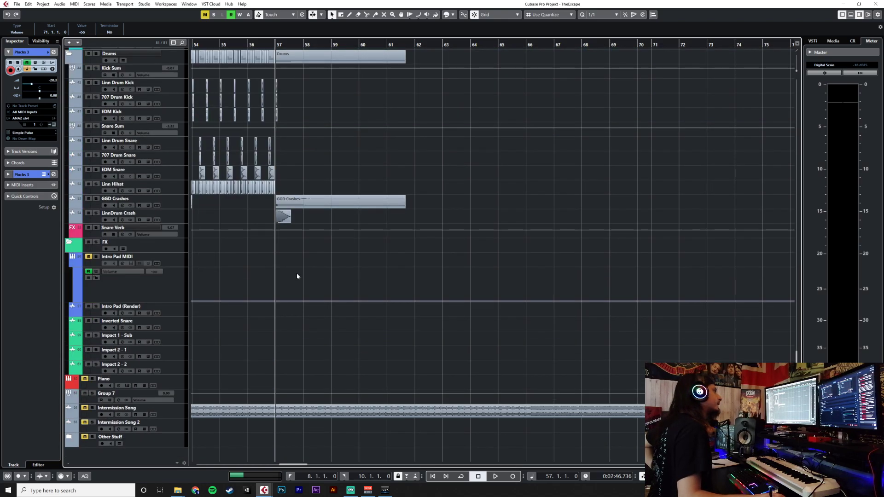
{"action": "scroll", "coordinate": [297, 277], "scroll_direction": "up", "scroll_amount": 12}
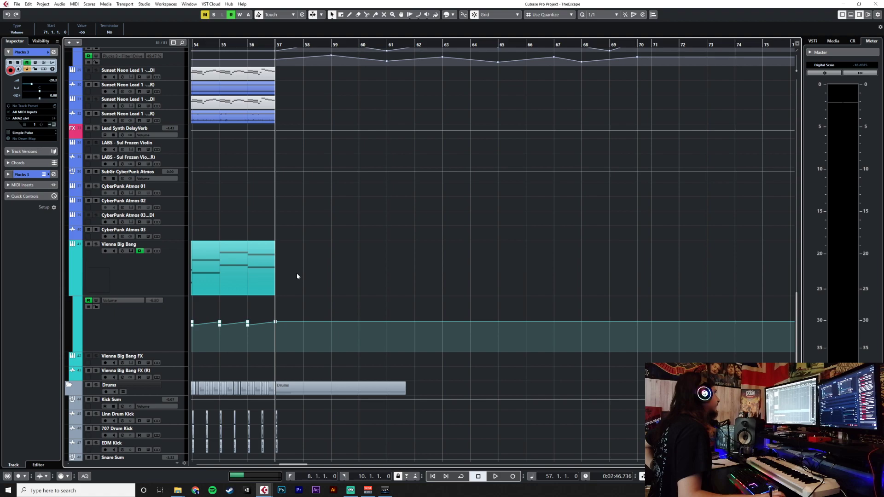
{"action": "scroll", "coordinate": [297, 276], "scroll_direction": "up", "scroll_amount": 6}
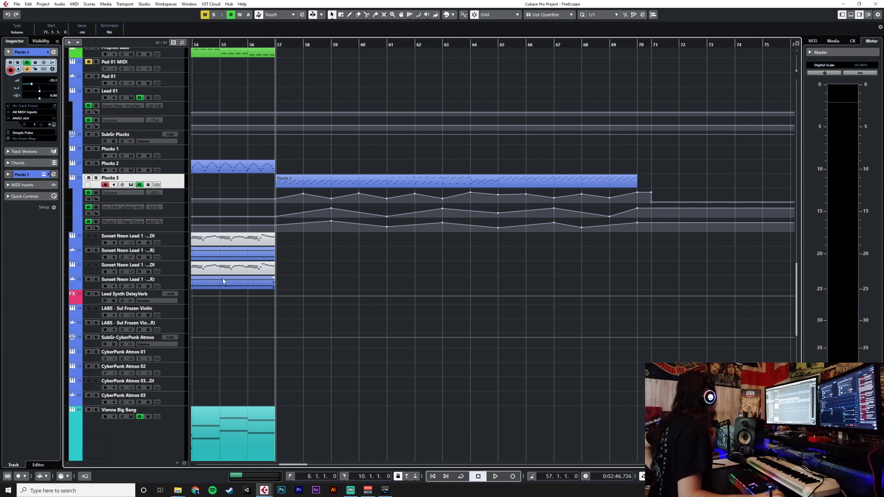
Select the LABS Sul Frozen Violin track and review the synth and atmosphere parts between bars 40 and 57.
{"action": "left_click", "coordinate": [187, 312]}
{"action": "scroll", "coordinate": [415, 340], "scroll_direction": "down", "scroll_amount": 6}
{"action": "scroll", "coordinate": [415, 339], "scroll_direction": "up", "scroll_amount": 3}
{"action": "scroll", "coordinate": [415, 339], "scroll_direction": "down", "scroll_amount": 1}
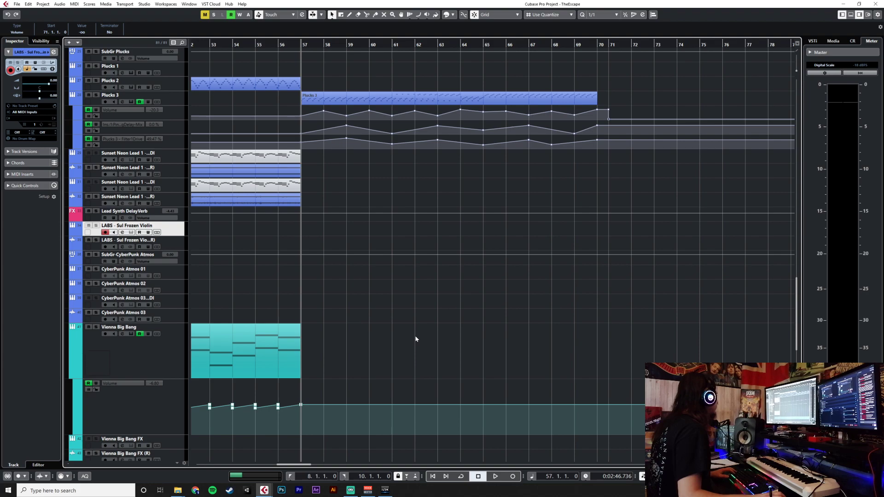
{"action": "scroll", "coordinate": [416, 339], "scroll_direction": "left", "scroll_amount": 6}
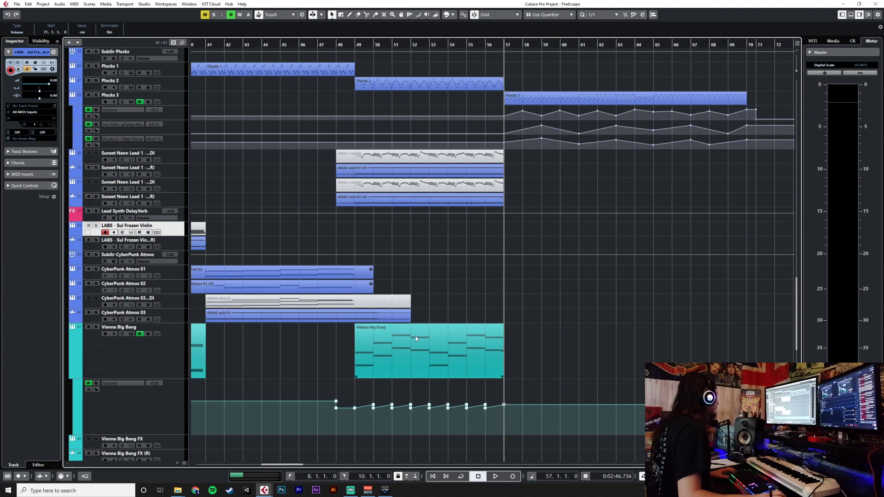
{"action": "scroll", "coordinate": [416, 338], "scroll_direction": "up", "scroll_amount": 3}
{"action": "scroll", "coordinate": [406, 331], "scroll_direction": "down", "scroll_amount": 3}
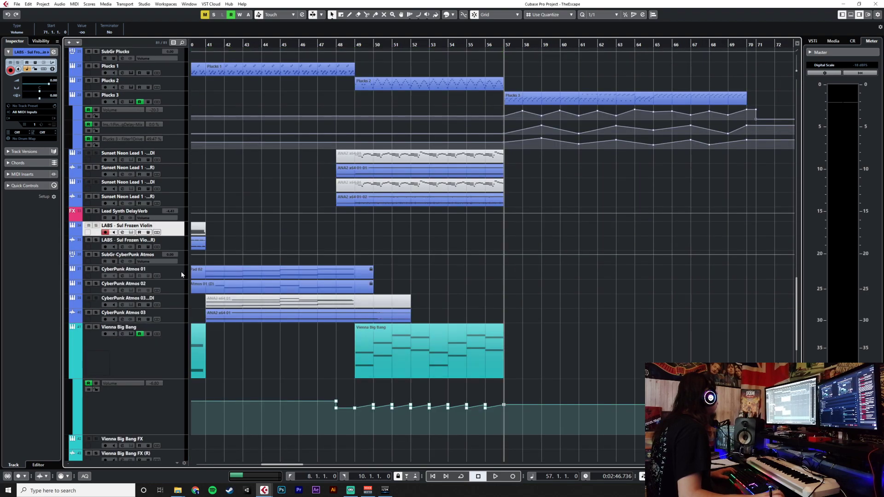
Audition the CyberPunk Atmos, Plucks 2 and Plucks 1 tracks as sounds for the quieter section.
{"action": "left_click", "coordinate": [163, 271]}
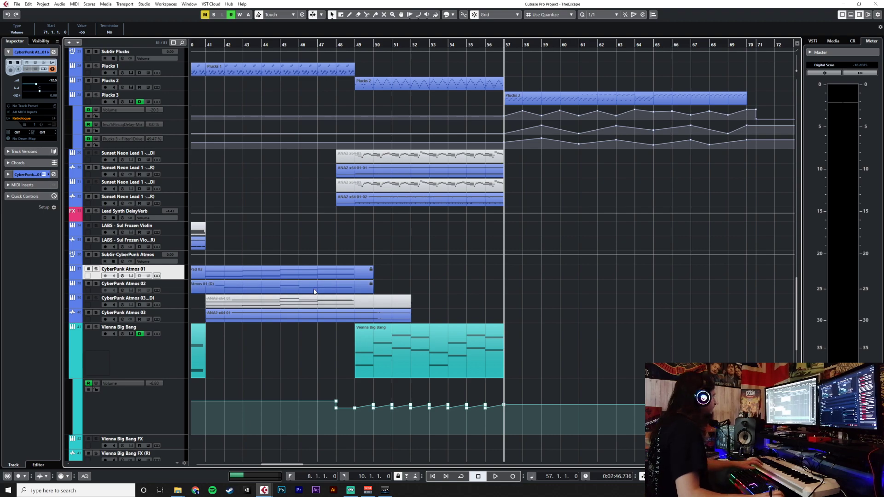
{"action": "left_click", "coordinate": [180, 286]}
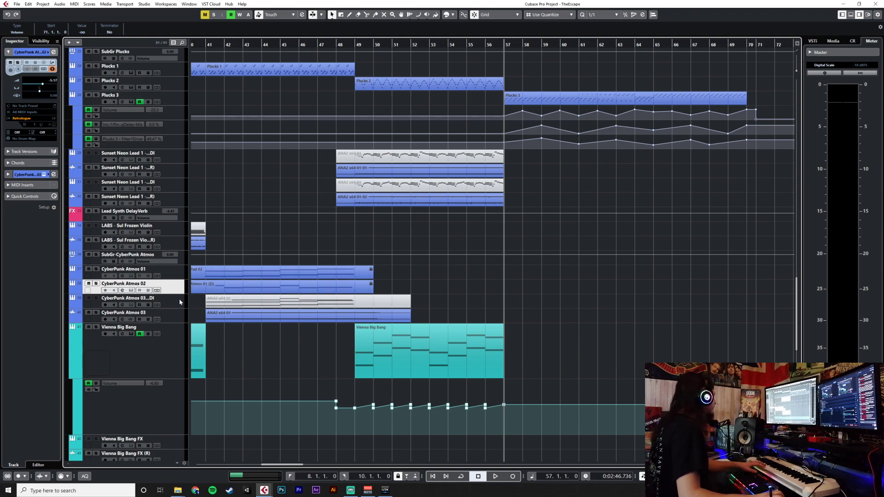
{"action": "left_click", "coordinate": [179, 316]}
{"action": "scroll", "coordinate": [438, 307], "scroll_direction": "down", "scroll_amount": 5}
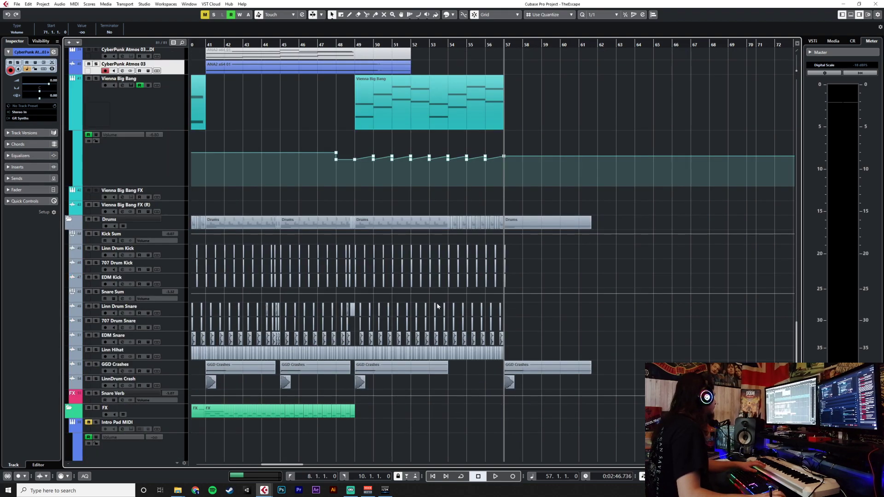
{"action": "scroll", "coordinate": [438, 305], "scroll_direction": "up", "scroll_amount": 15}
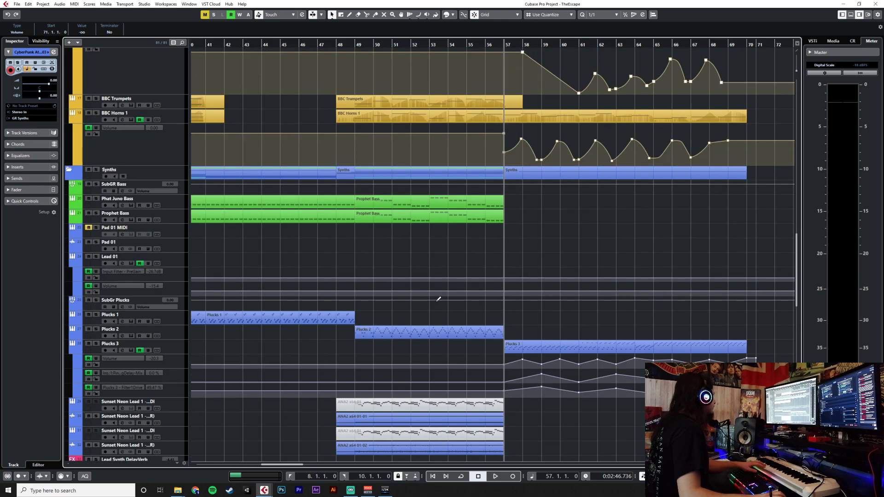
{"action": "scroll", "coordinate": [435, 300], "scroll_direction": "down", "scroll_amount": 3}
{"action": "left_click", "coordinate": [174, 247]}
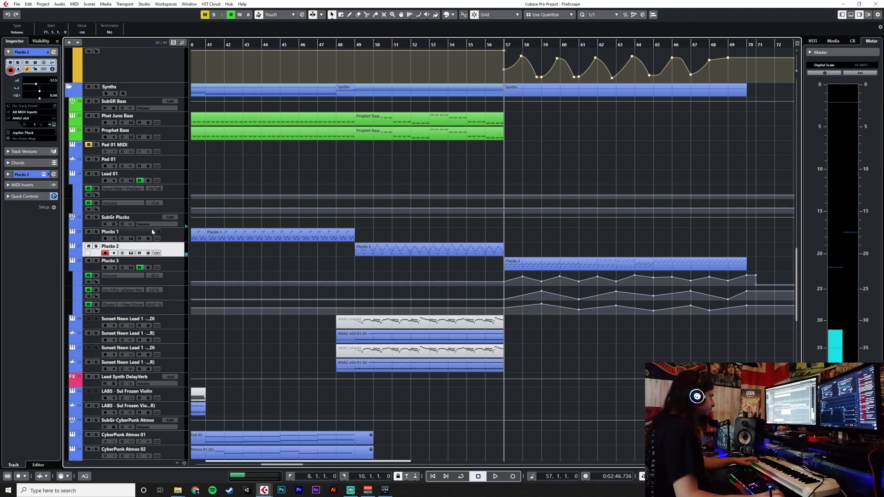
{"action": "left_click", "coordinate": [166, 234]}
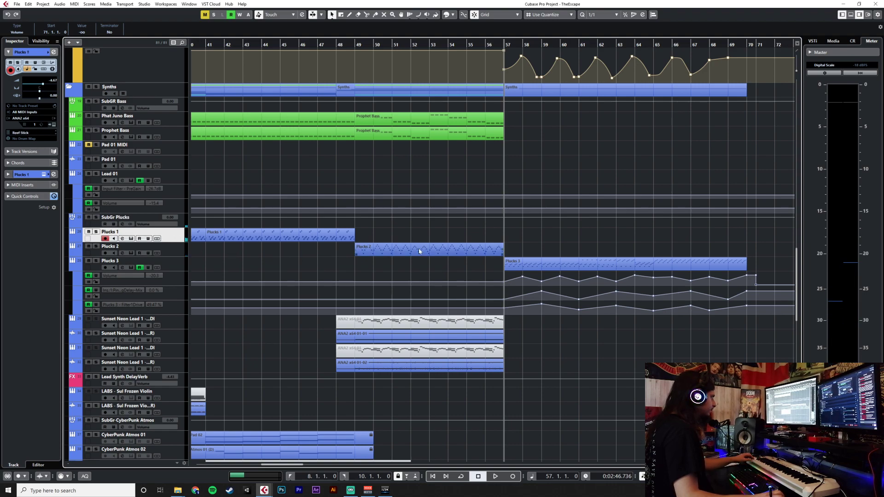
Create an empty MIDI part on the Plucks 1 track from bar 57 to bar 70.
{"action": "right_click", "coordinate": [531, 232]}
{"action": "left_click", "coordinate": [542, 231]}
{"action": "mouse_move", "coordinate": [516, 236]}
{"action": "left_mouse_down"}
{"action": "mouse_move", "coordinate": [762, 240]}
{"action": "mouse_move", "coordinate": [751, 241]}
{"action": "left_mouse_up"}
{"action": "key", "text": "1"}
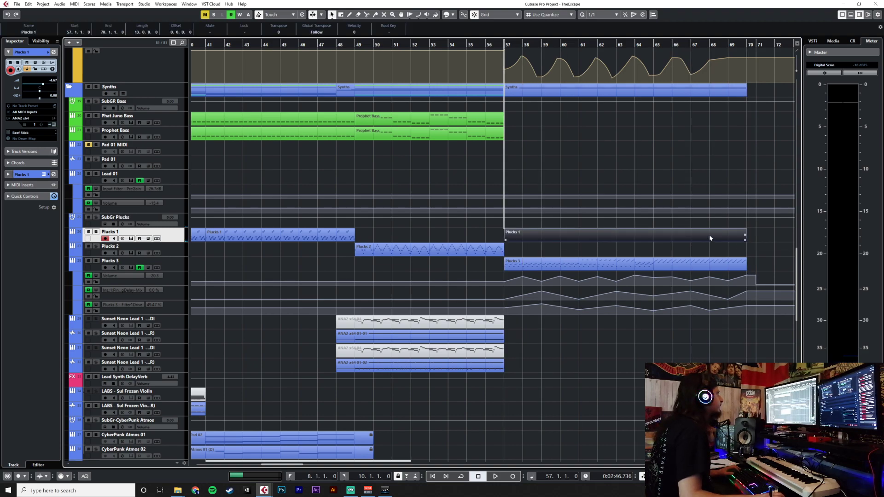
Open the new Plucks 1 part for note editing and set the quantize grid to 1/16.
{"action": "double_click", "coordinate": [710, 238]}
{"action": "left_click", "coordinate": [426, 244]}
{"action": "left_click", "coordinate": [436, 276]}
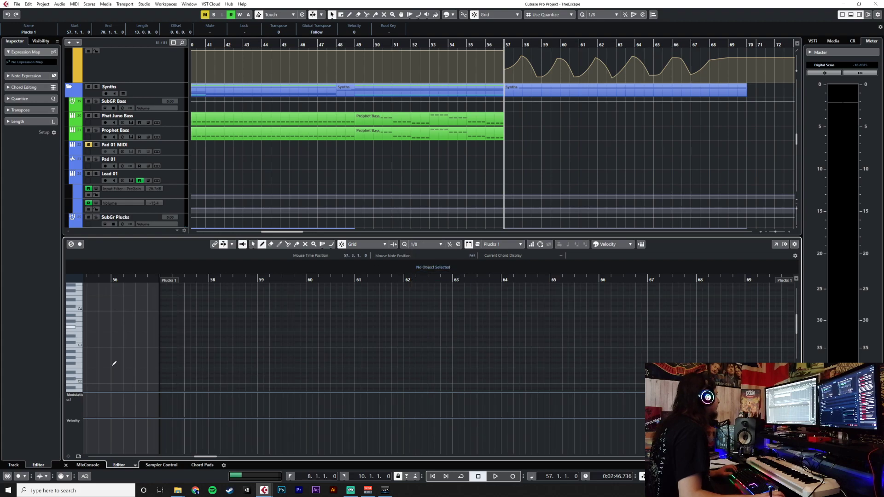
{"action": "scroll", "coordinate": [168, 370], "scroll_direction": "up", "scroll_amount": 2}
{"action": "left_click", "coordinate": [425, 245]}
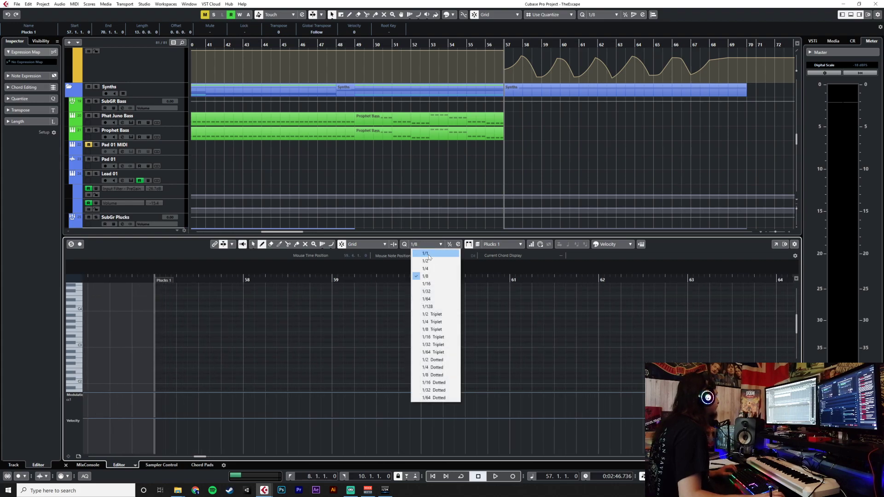
{"action": "left_click", "coordinate": [435, 284]}
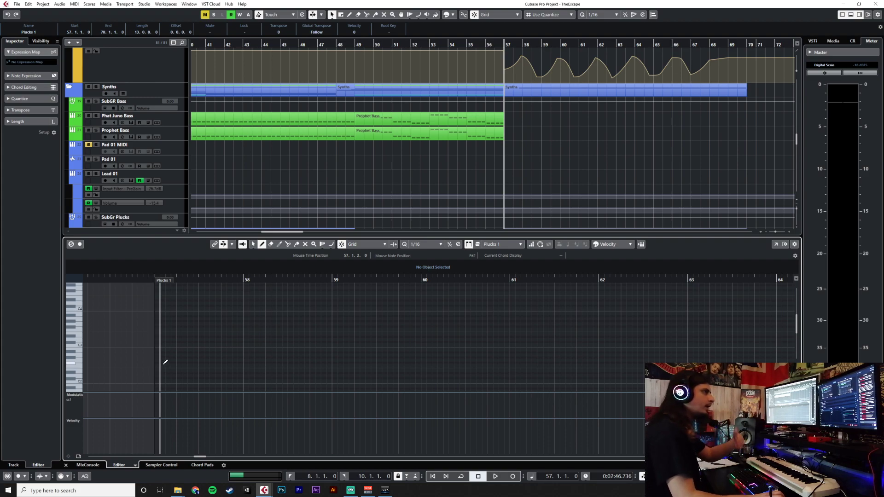
Draw four short D2 notes on the beats of bar 57 in the Plucks 1 part and play them back.
{"action": "scroll", "coordinate": [159, 358], "scroll_direction": "down", "scroll_amount": 2}
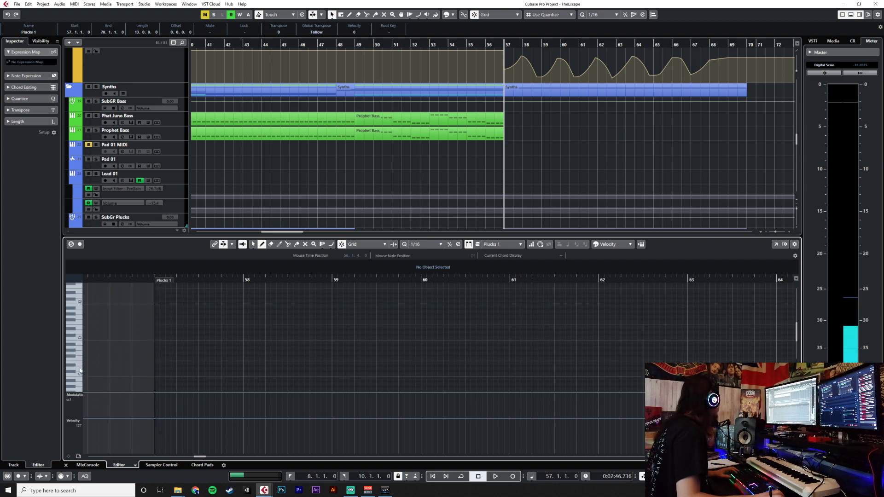
{"action": "left_click", "coordinate": [78, 334]}
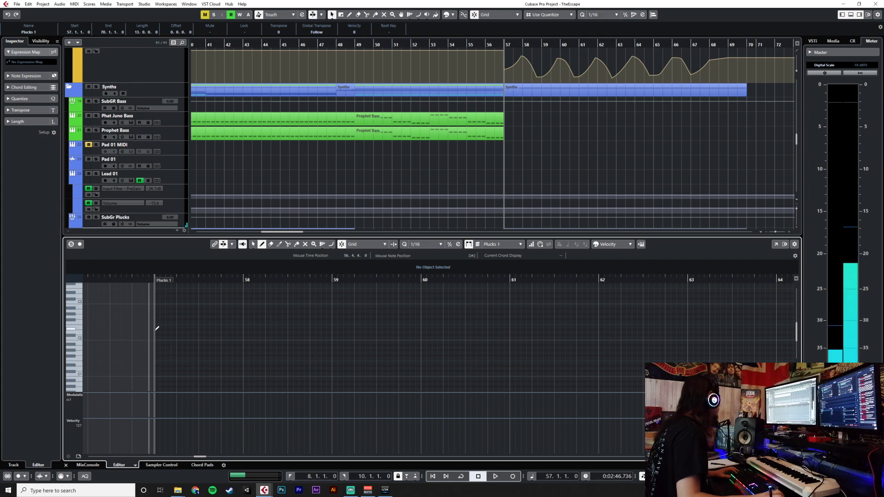
{"action": "left_click", "coordinate": [157, 331]}
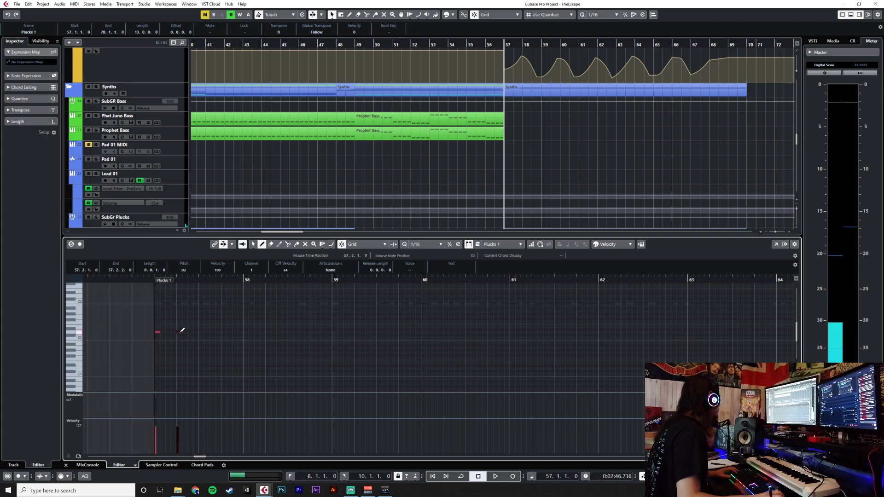
{"action": "left_click", "coordinate": [179, 331]}
{"action": "left_click", "coordinate": [223, 332]}
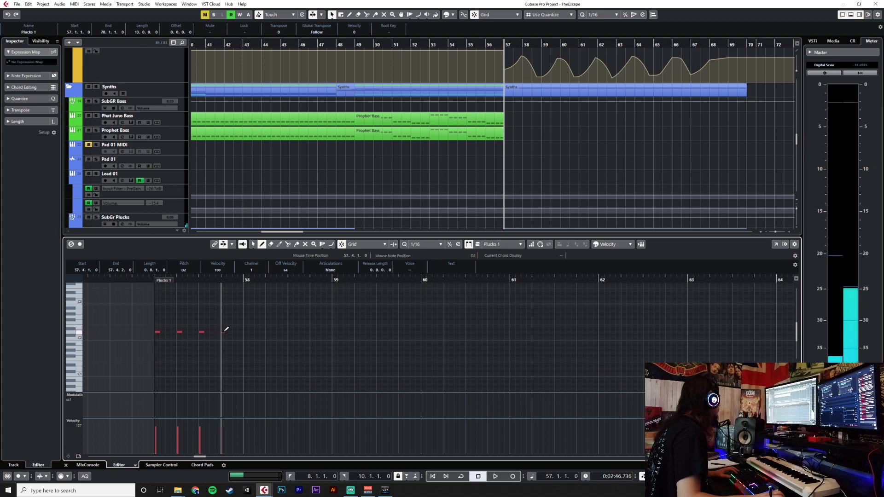
{"action": "left_click", "coordinate": [104, 278]}
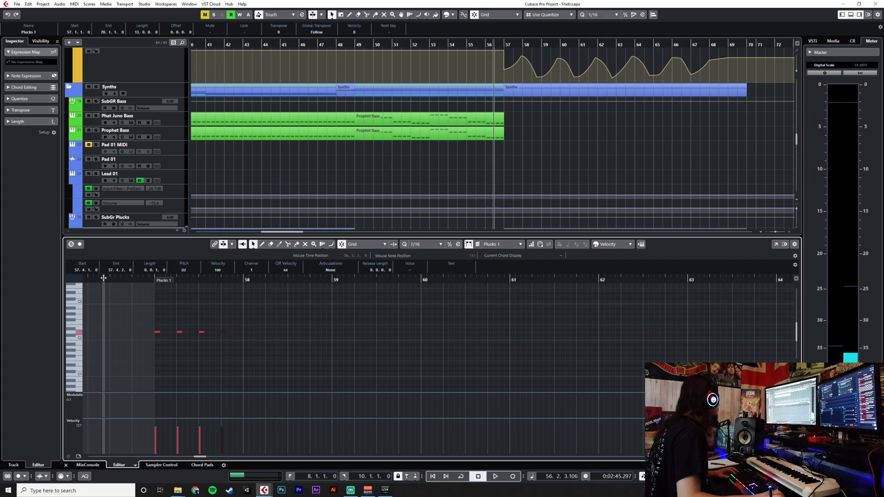
{"action": "left_click", "coordinate": [286, 351]}
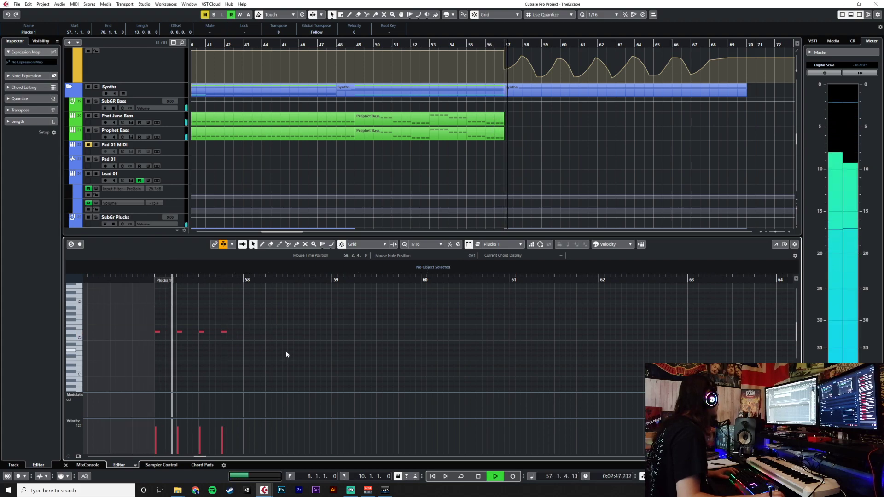
Copy the four D2 notes of bar 57 and paste them at bars 58, 59 and 60.
{"action": "left_click_drag", "start_coordinate": [139, 298], "coordinate": [266, 350]}
{"action": "key", "text": "ctrl+c"}
{"action": "key", "text": "space"}
{"action": "left_click", "coordinate": [246, 279]}
{"action": "key", "text": "ctrl+v"}
{"action": "left_click", "coordinate": [333, 280]}
{"action": "key", "text": "ctrl+v"}
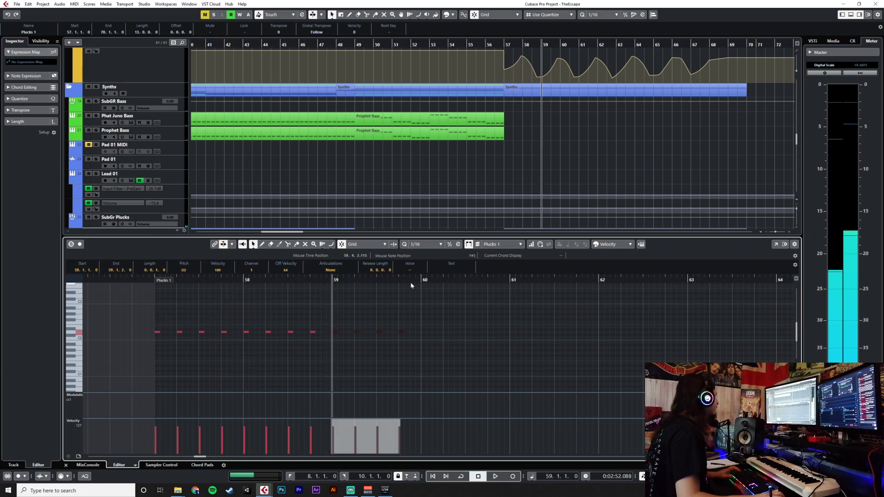
{"action": "left_click", "coordinate": [422, 279]}
{"action": "key", "text": "ctrl+v"}
Play back the four-bar Plucks 1 pattern with the arrangement and check the part in the project timeline.
{"action": "left_click", "coordinate": [132, 279]}
{"action": "key", "text": "space"}
{"action": "left_click", "coordinate": [305, 308]}
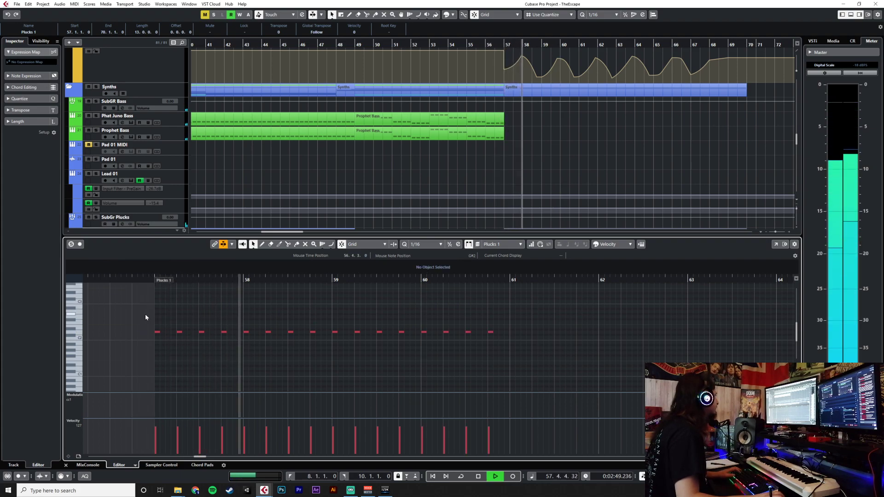
{"action": "key", "text": "ctrl+a"}
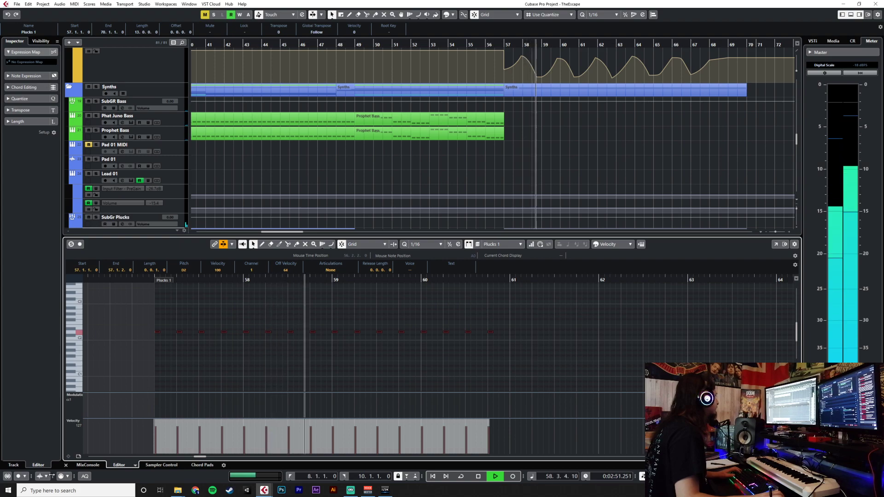
{"action": "left_click", "coordinate": [66, 465]}
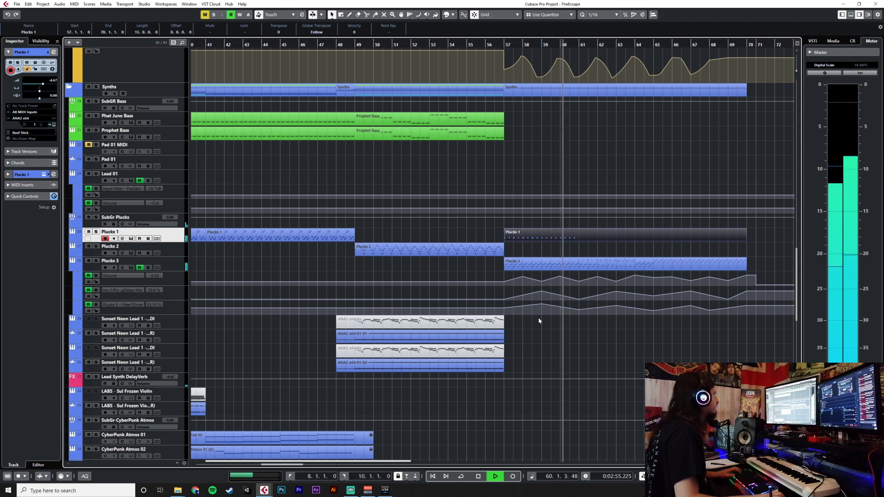
{"action": "double_click", "coordinate": [568, 236]}
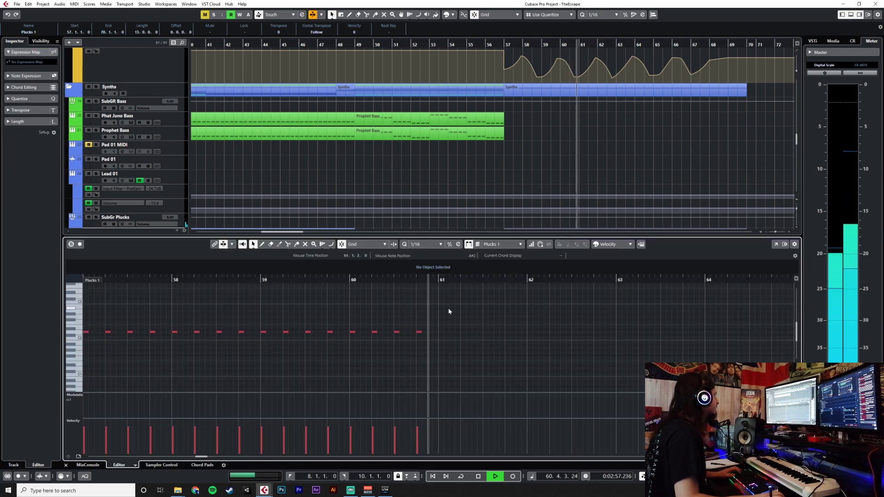
Set the quantize grid to 1/1 and paste another bar of D2 notes at bar 61.
{"action": "scroll", "coordinate": [449, 312], "scroll_direction": "down", "scroll_amount": 3}
{"action": "left_click_drag", "start_coordinate": [271, 346], "coordinate": [450, 311]}
{"action": "key", "text": "space"}
{"action": "left_click", "coordinate": [444, 279]}
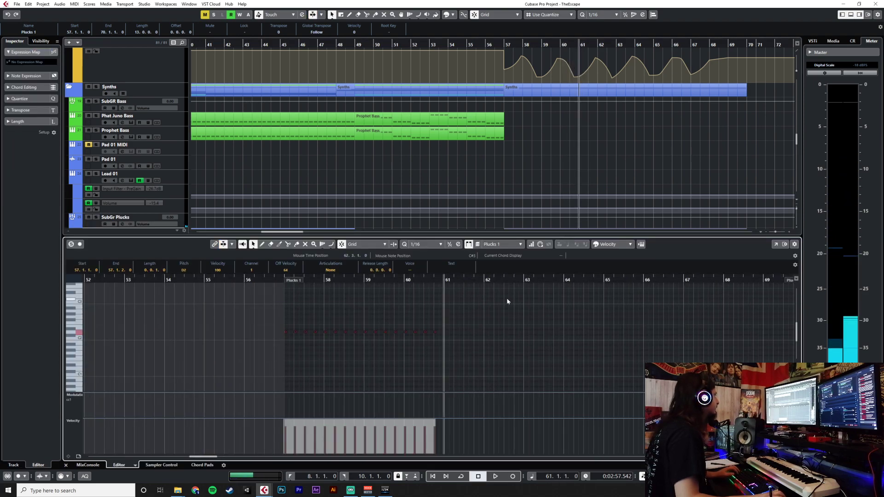
{"action": "left_click", "coordinate": [420, 249]}
{"action": "left_click", "coordinate": [421, 253]}
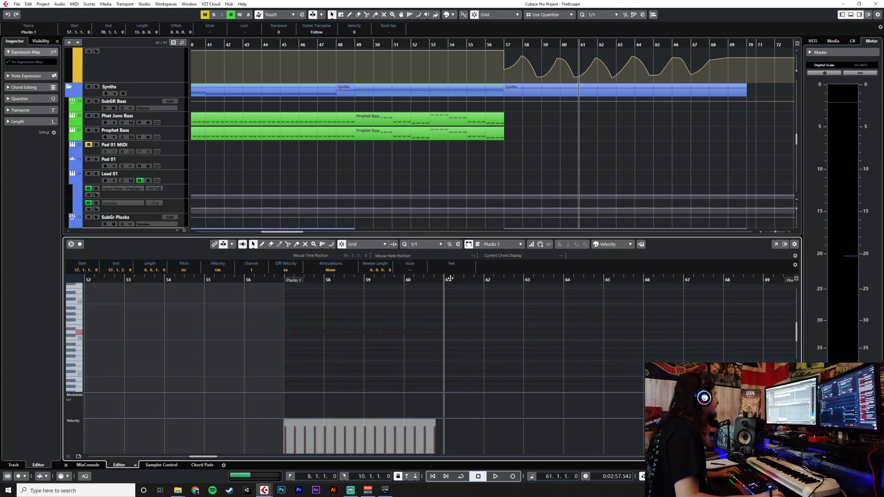
{"action": "key", "text": "ctrl+v"}
Copy the notes of bars 57 to 61 and paste them at bar 62.
{"action": "left_click_drag", "start_coordinate": [485, 319], "coordinate": [174, 384]}
{"action": "key", "text": "ctrl+c"}
{"action": "left_click", "coordinate": [488, 279]}
{"action": "key", "text": "ctrl+v"}
{"action": "scroll", "coordinate": [594, 353], "scroll_direction": "right", "scroll_amount": 5}
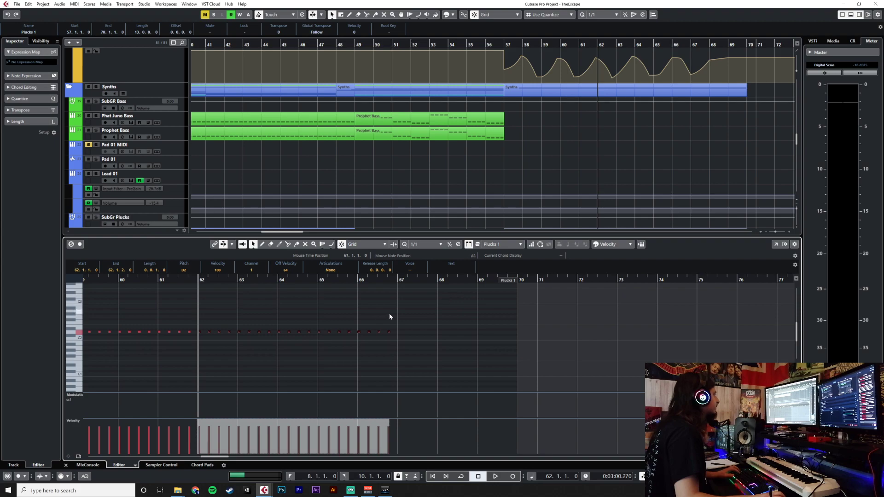
Fill bars 67 to 69 with copies of the preceding D2 notes and close the note editor.
{"action": "left_click_drag", "start_coordinate": [431, 316], "coordinate": [316, 351]}
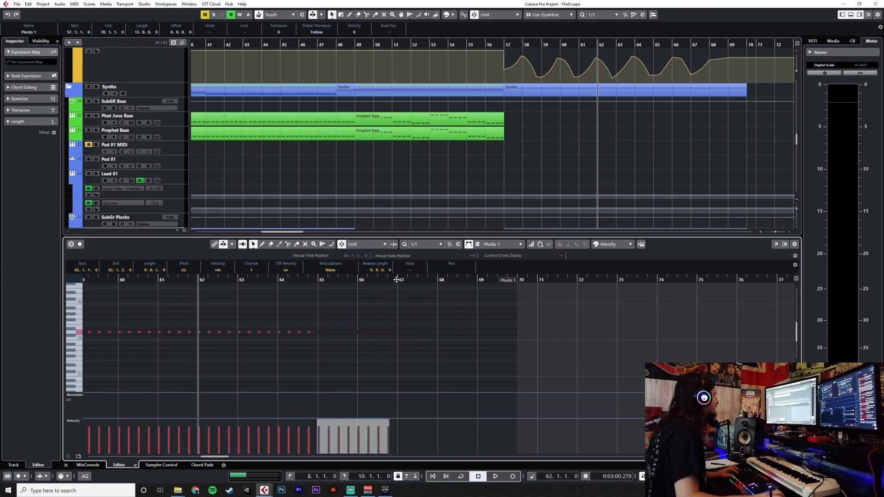
{"action": "left_click", "coordinate": [396, 279]}
{"action": "key", "text": "ctrl+v"}
{"action": "left_click_drag", "start_coordinate": [438, 330], "coordinate": [484, 343]}
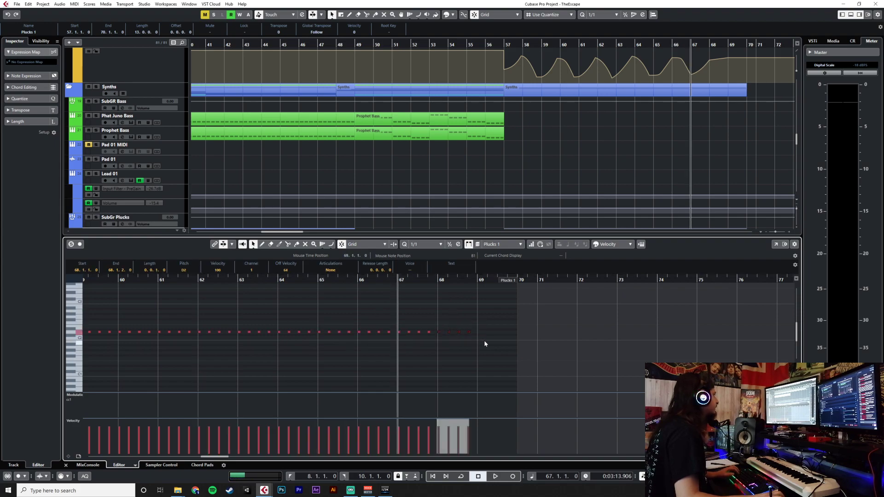
{"action": "left_click", "coordinate": [475, 280]}
{"action": "key", "text": "ctrl+v"}
{"action": "left_click", "coordinate": [386, 353]}
{"action": "left_click", "coordinate": [66, 464]}
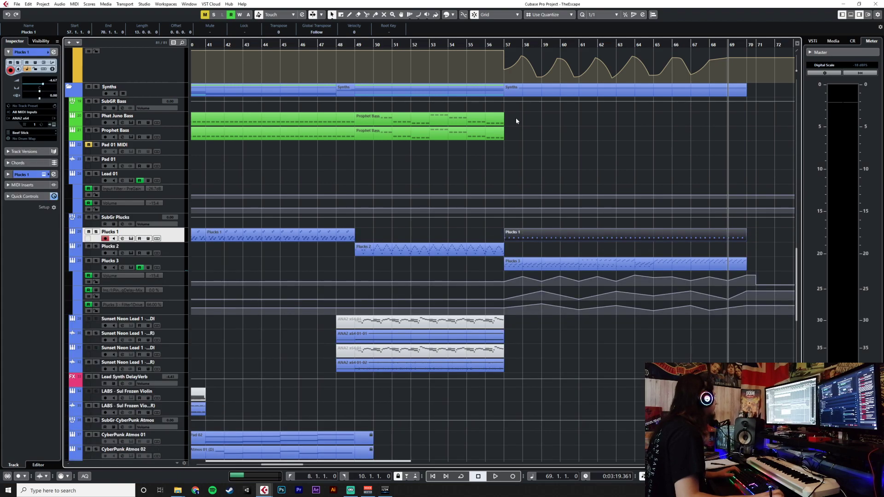
Play the quieter section from bar 56 to hear the full Plucks 1 pattern with the arrangement.
{"action": "left_click", "coordinate": [485, 45]}
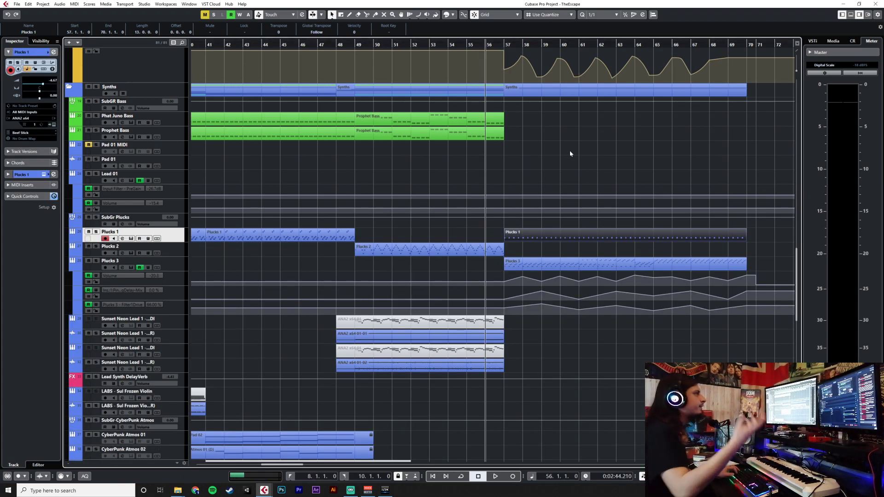
{"action": "key", "text": "space"}
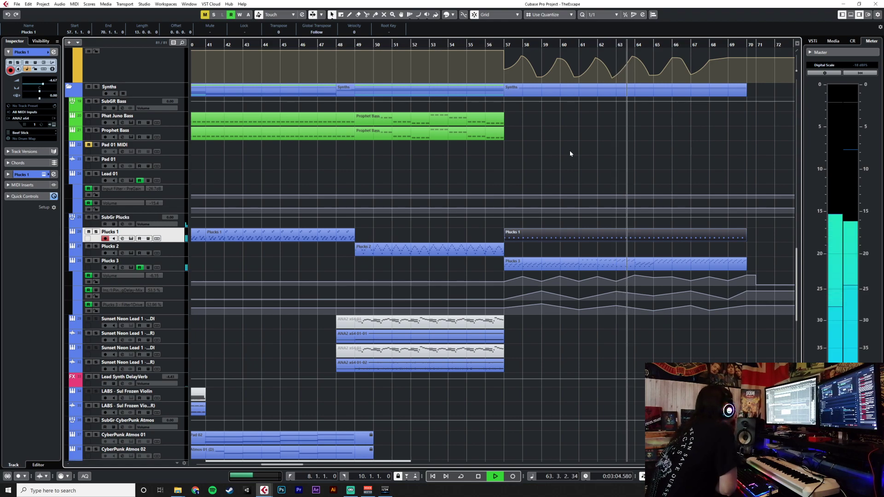
{"action": "key", "text": "space"}
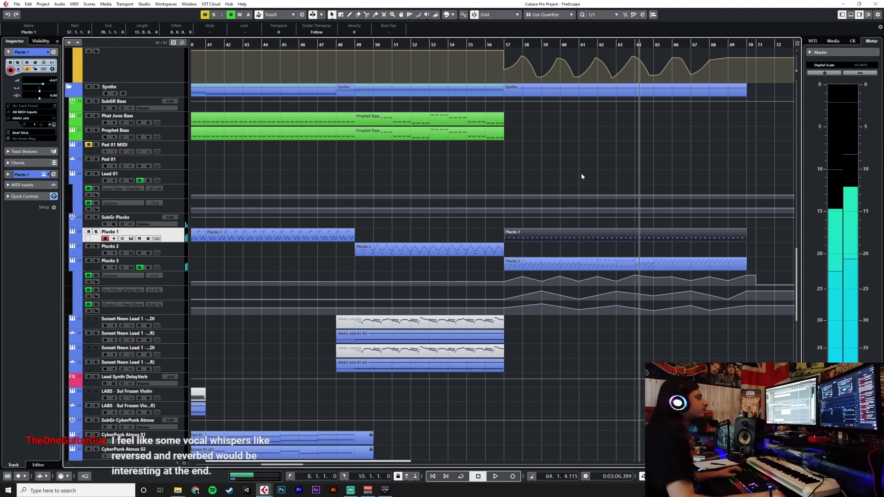
Duplicate all notes of the Plucks 1 part one octave lower on D1 and play from bar 57.
{"action": "double_click", "coordinate": [568, 236]}
{"action": "scroll", "coordinate": [184, 345], "scroll_direction": "left", "scroll_amount": 3}
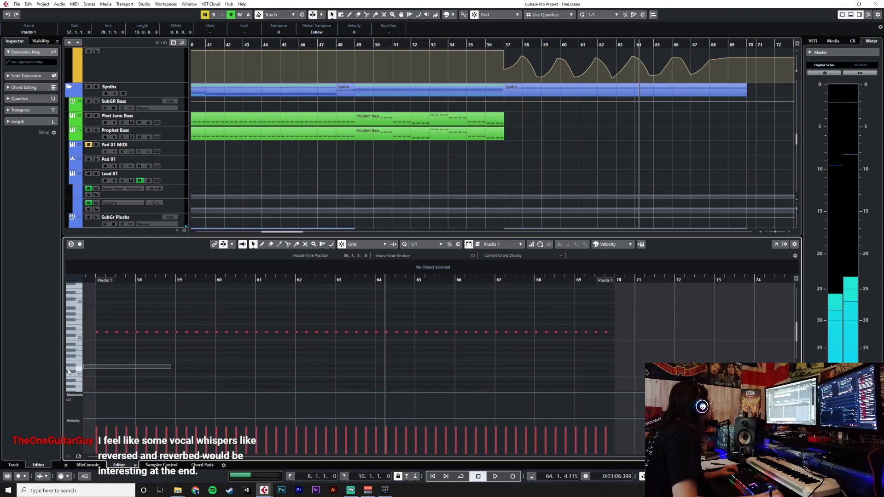
{"action": "left_click_drag", "start_coordinate": [148, 313], "coordinate": [689, 346]}
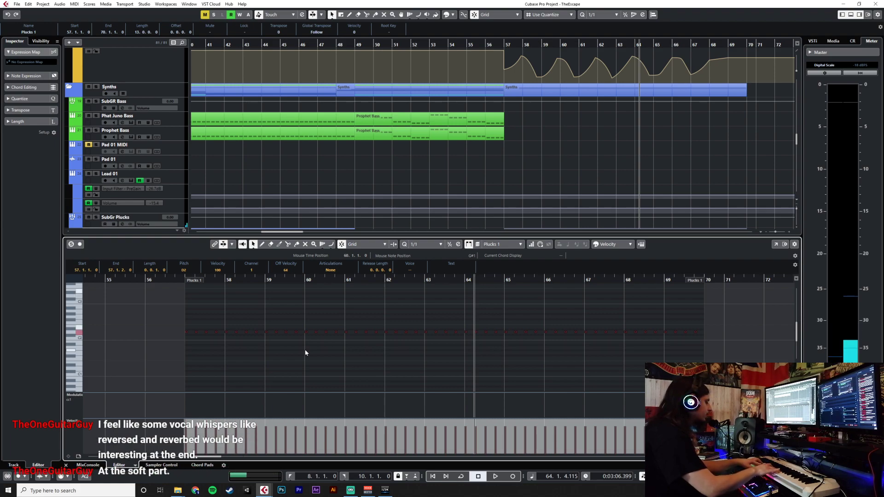
{"action": "left_click", "coordinate": [216, 376]}
{"action": "left_click", "coordinate": [182, 280]}
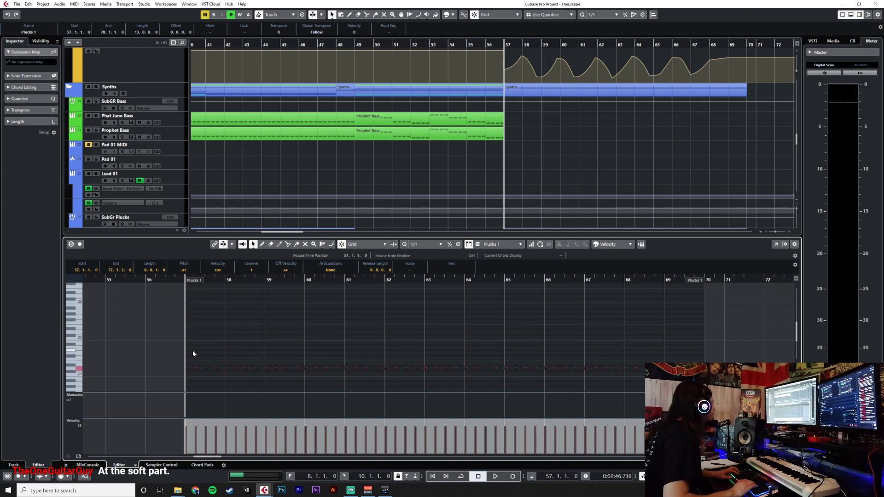
{"action": "key", "text": "space"}
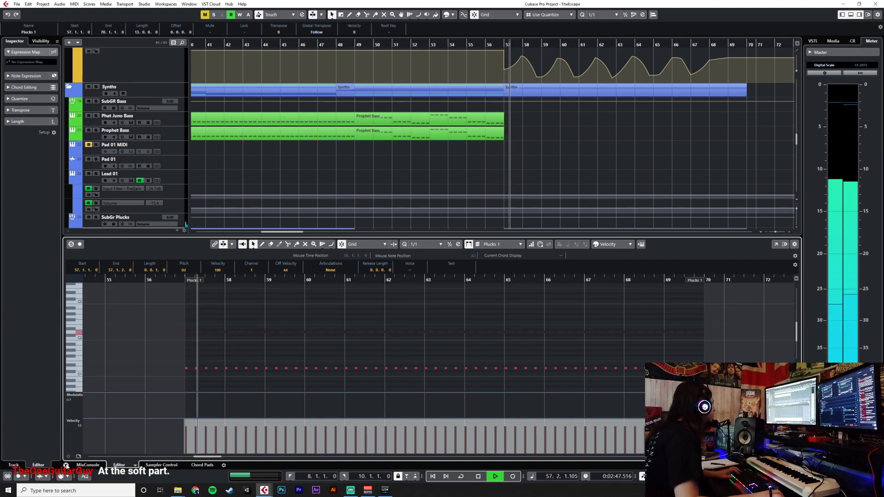
Lower the velocity of all Plucks 1 notes from bar 57 onward to about 86 while listening to the soloed track.
{"action": "left_click", "coordinate": [65, 465]}
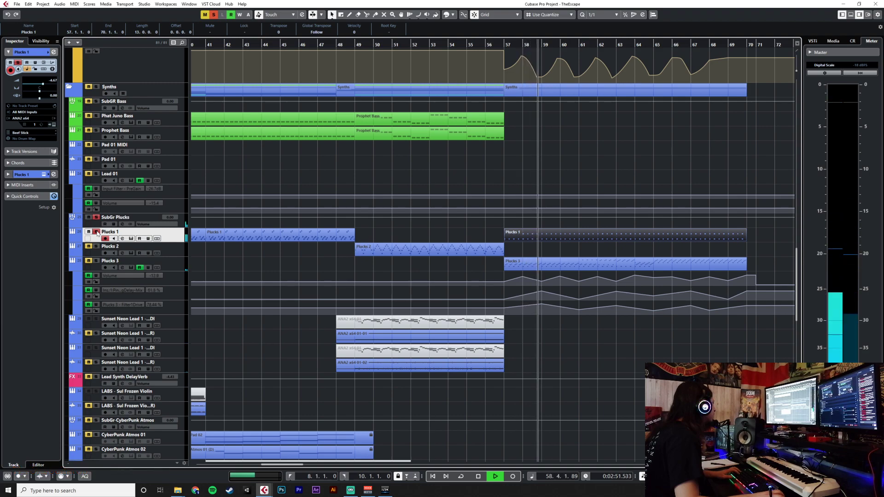
{"action": "left_click", "coordinate": [511, 234]}
{"action": "double_click", "coordinate": [511, 234]}
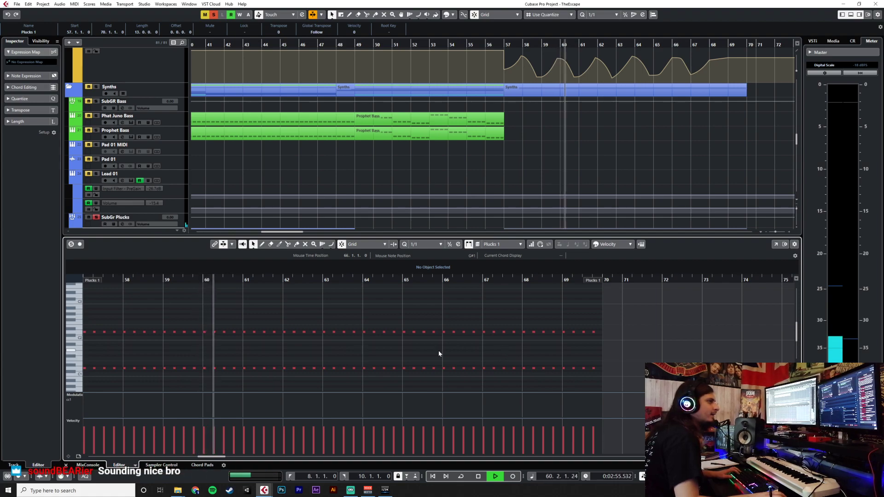
{"action": "scroll", "coordinate": [407, 354], "scroll_direction": "down", "scroll_amount": 2}
{"action": "left_click_drag", "start_coordinate": [561, 317], "coordinate": [163, 385]}
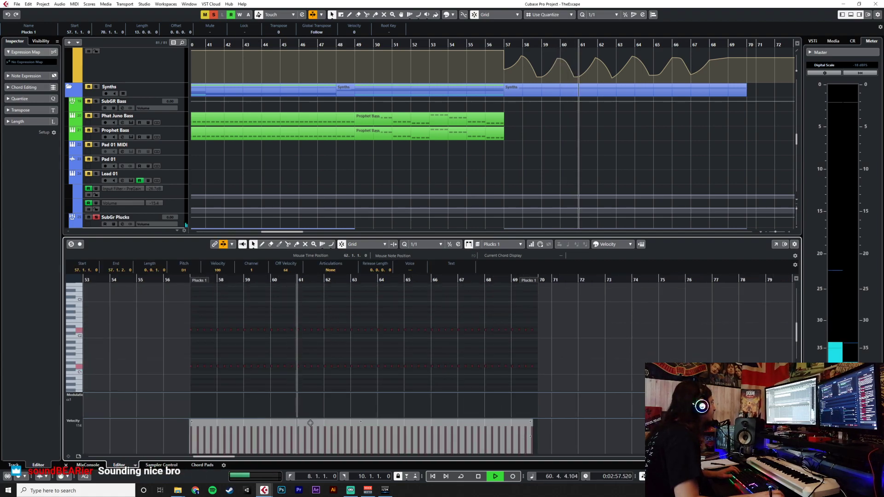
{"action": "left_click_drag", "start_coordinate": [308, 425], "coordinate": [310, 435]}
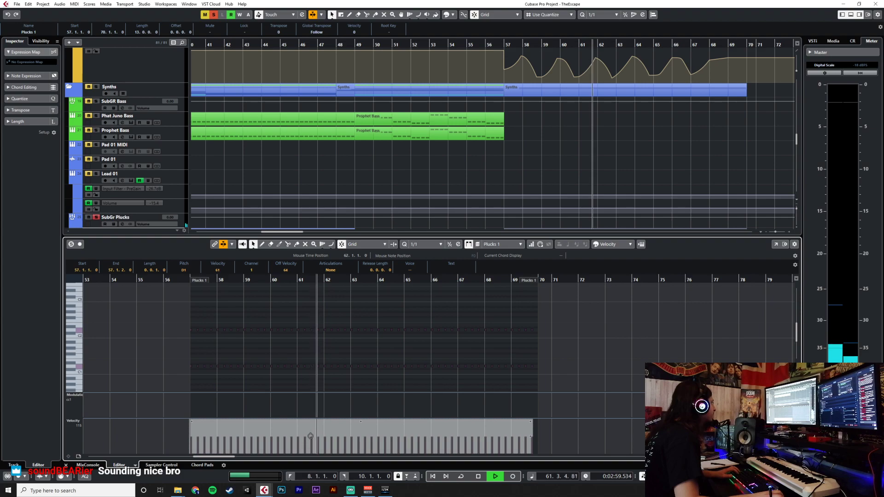
{"action": "left_click_drag", "start_coordinate": [311, 436], "coordinate": [313, 431]}
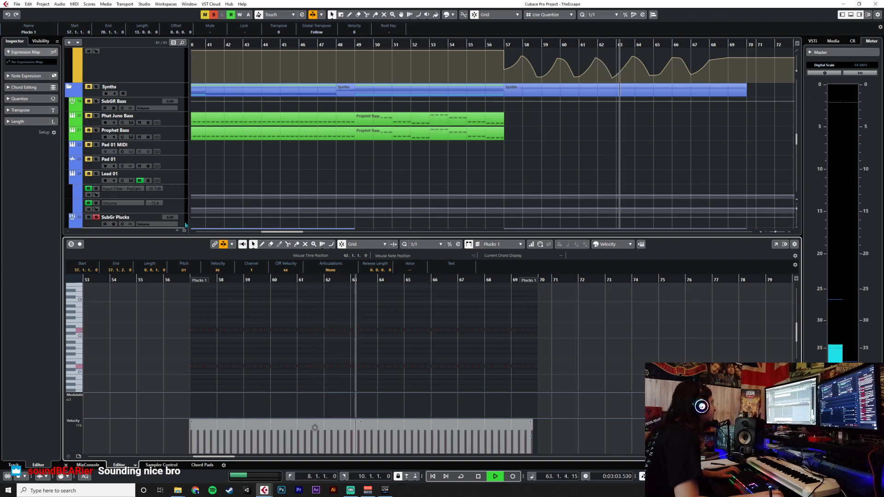
{"action": "left_click", "coordinate": [66, 465]}
{"action": "key", "text": "space"}
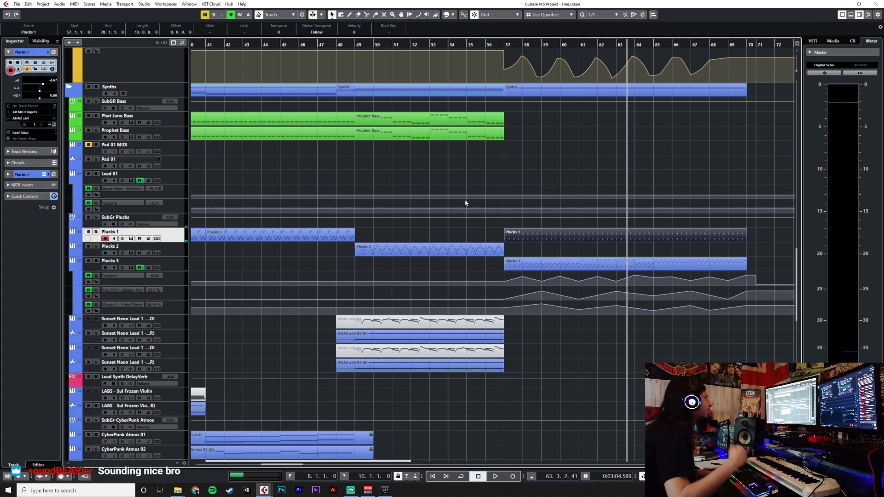
Play from bar 56, show the Plucks 1 volume automation and add a point of -4.67 at bar 57.
{"action": "left_click", "coordinate": [486, 43]}
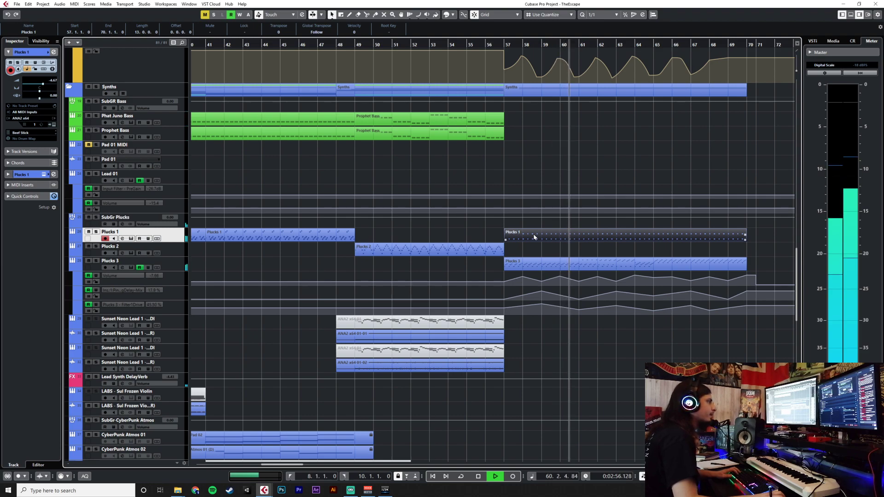
{"action": "left_click", "coordinate": [95, 239]}
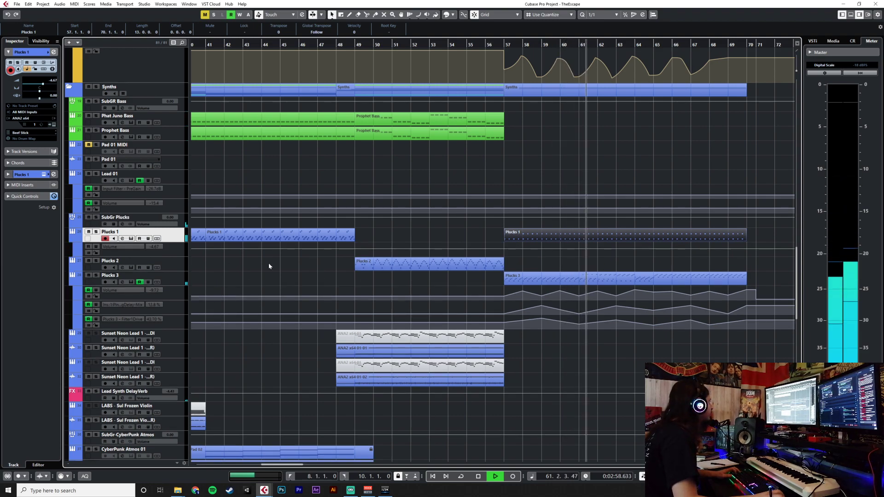
{"action": "left_click", "coordinate": [505, 253]}
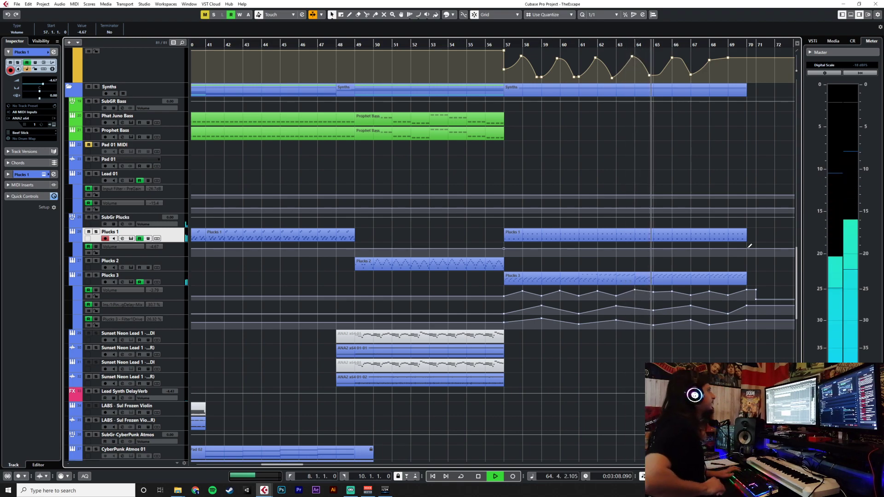
{"action": "key", "text": "space"}
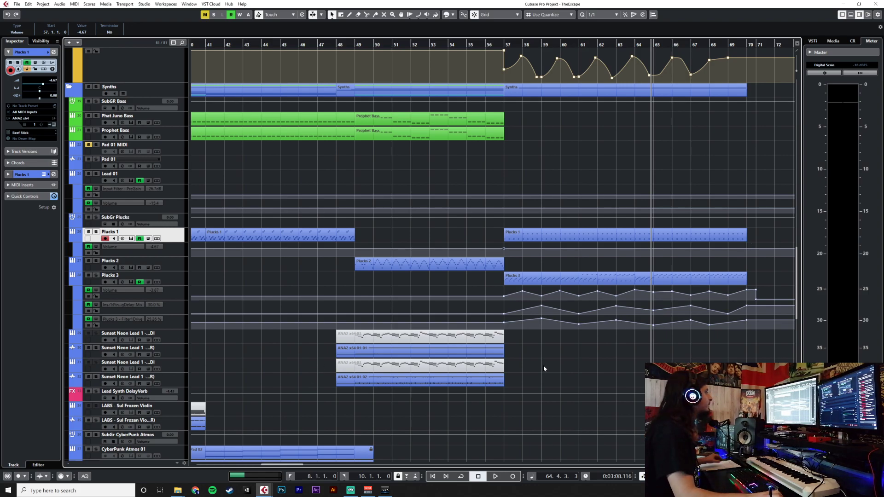
Place the playhead at bar 9 and mute the EDM Snare and EDM Kick tracks.
{"action": "scroll", "coordinate": [433, 387], "scroll_direction": "down", "scroll_amount": 10}
{"action": "scroll", "coordinate": [433, 384], "scroll_direction": "up", "scroll_amount": 4}
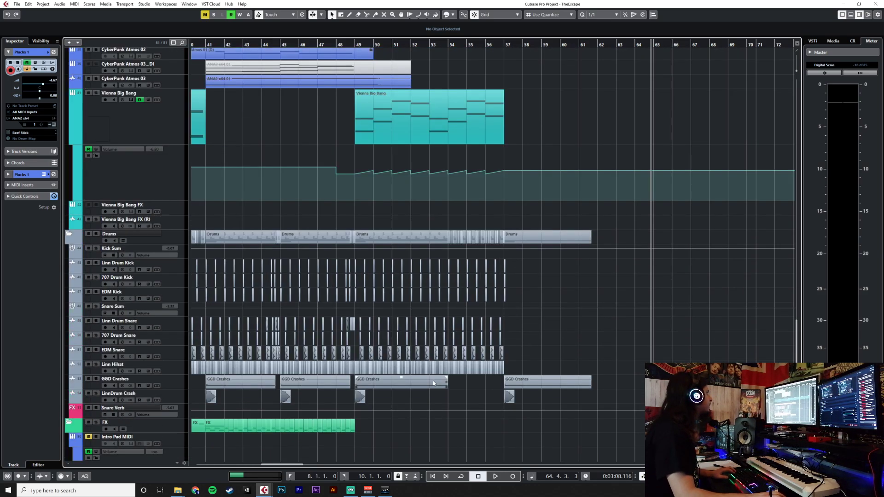
{"action": "scroll", "coordinate": [414, 359], "scroll_direction": "left", "scroll_amount": 10}
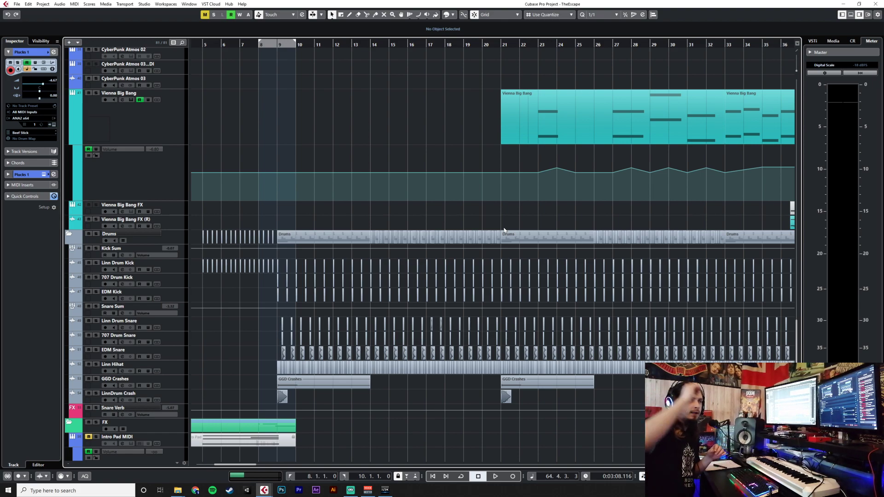
{"action": "left_click", "coordinate": [285, 44]}
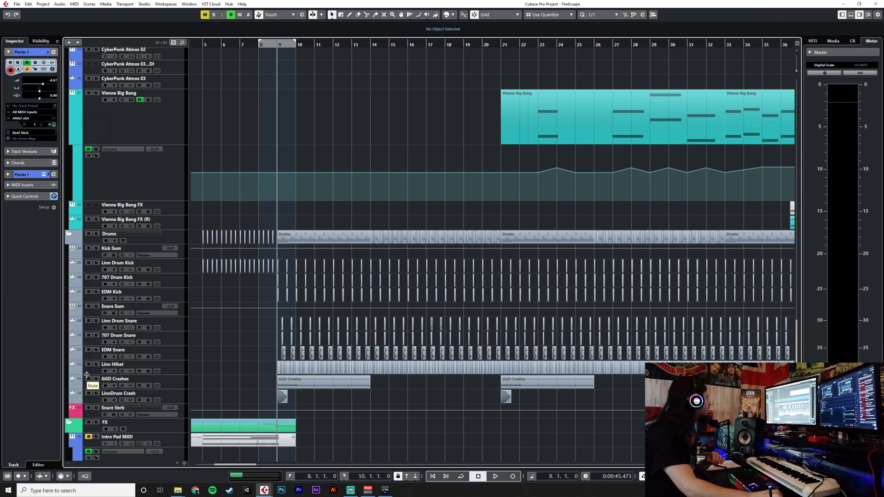
{"action": "left_click", "coordinate": [88, 350]}
{"action": "left_click", "coordinate": [89, 292]}
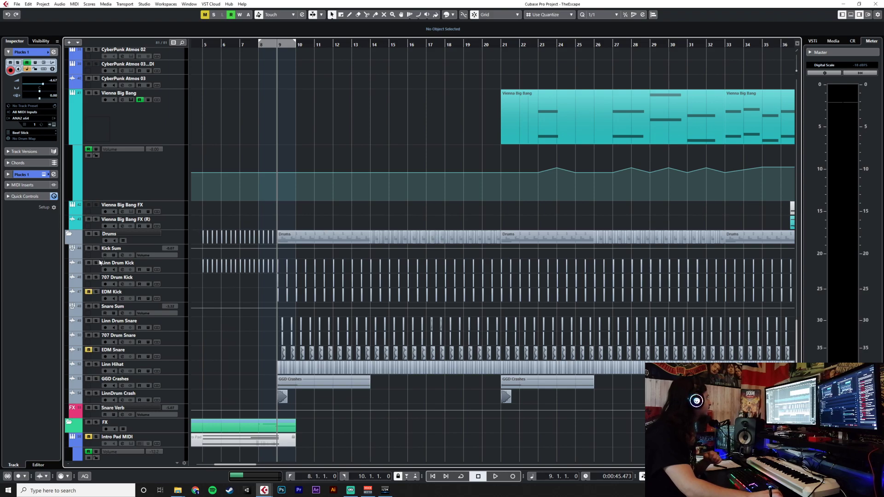
Solo the GR Percussion group and play the drums from bar 9 without the EDM layers.
{"action": "scroll", "coordinate": [321, 302], "scroll_direction": "up", "scroll_amount": 15}
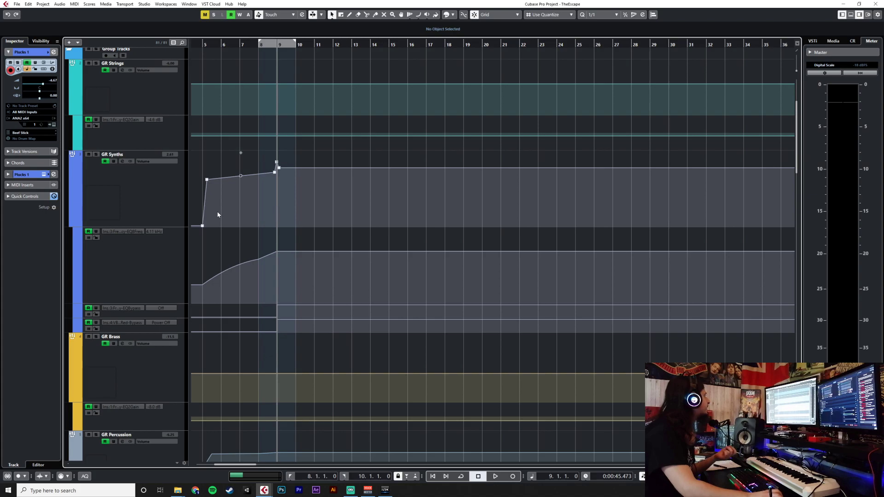
{"action": "scroll", "coordinate": [305, 239], "scroll_direction": "down", "scroll_amount": 10}
{"action": "scroll", "coordinate": [305, 240], "scroll_direction": "up", "scroll_amount": 8}
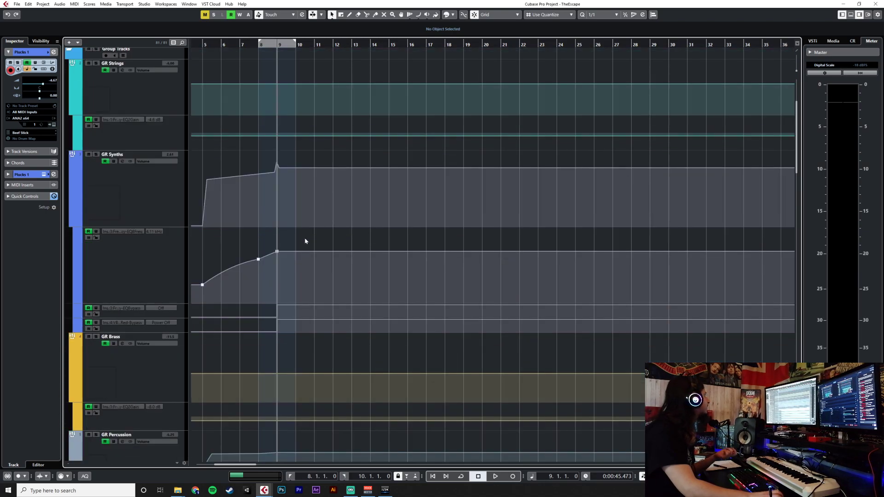
{"action": "scroll", "coordinate": [304, 241], "scroll_direction": "down", "scroll_amount": 5}
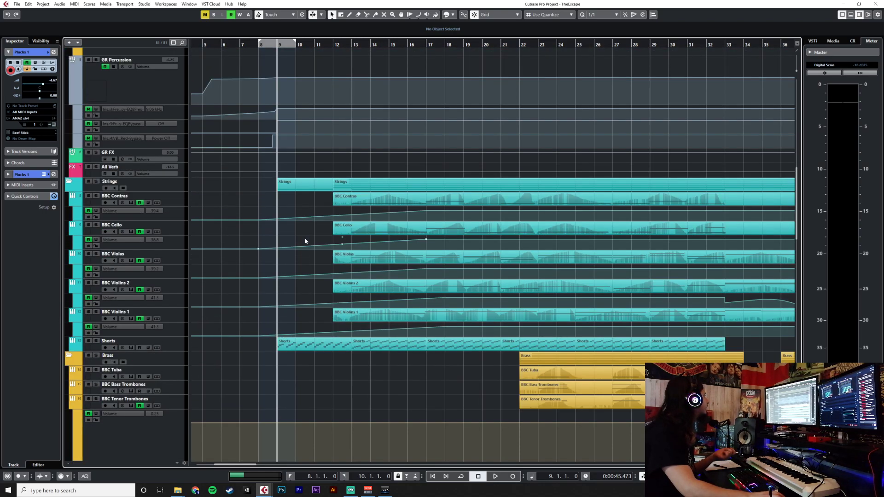
{"action": "scroll", "coordinate": [300, 237], "scroll_direction": "up", "scroll_amount": 2}
{"action": "left_click", "coordinate": [96, 143]}
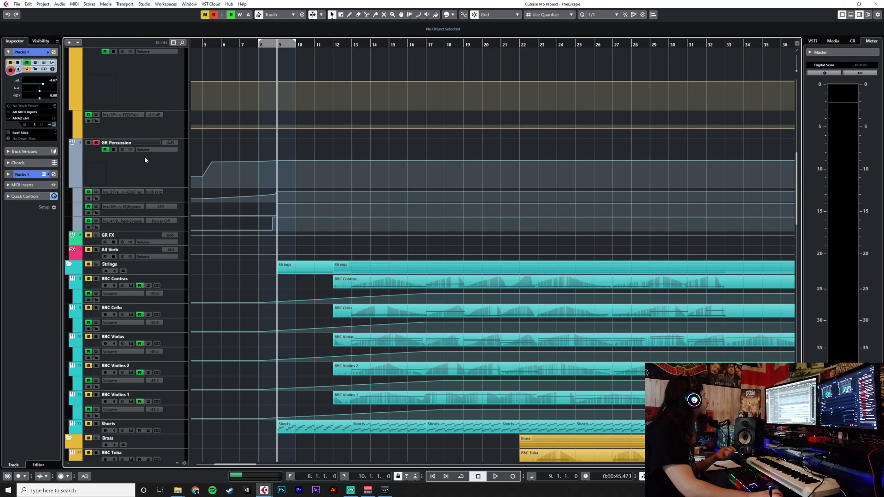
{"action": "scroll", "coordinate": [493, 252], "scroll_direction": "down", "scroll_amount": 15}
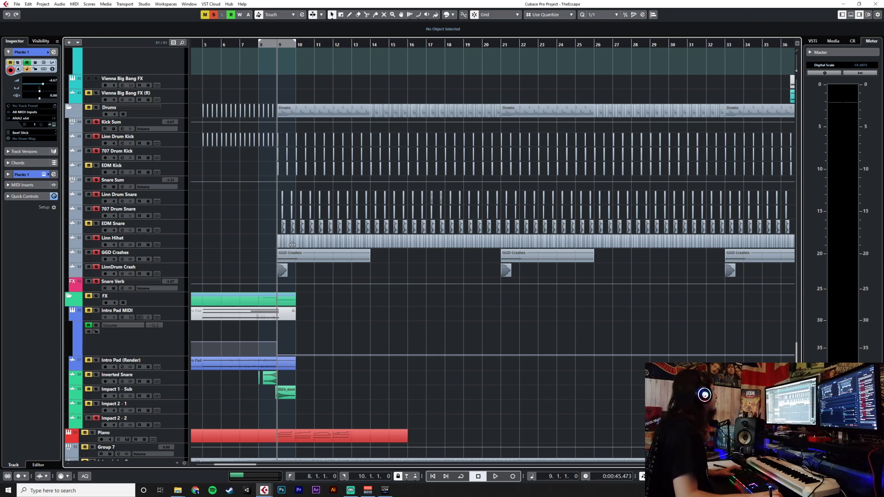
{"action": "scroll", "coordinate": [250, 217], "scroll_direction": "up", "scroll_amount": 2}
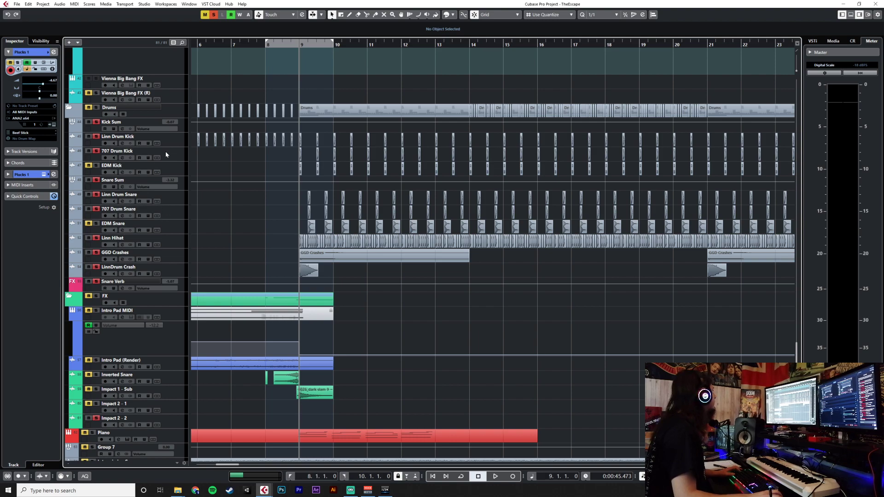
{"action": "key", "text": "space"}
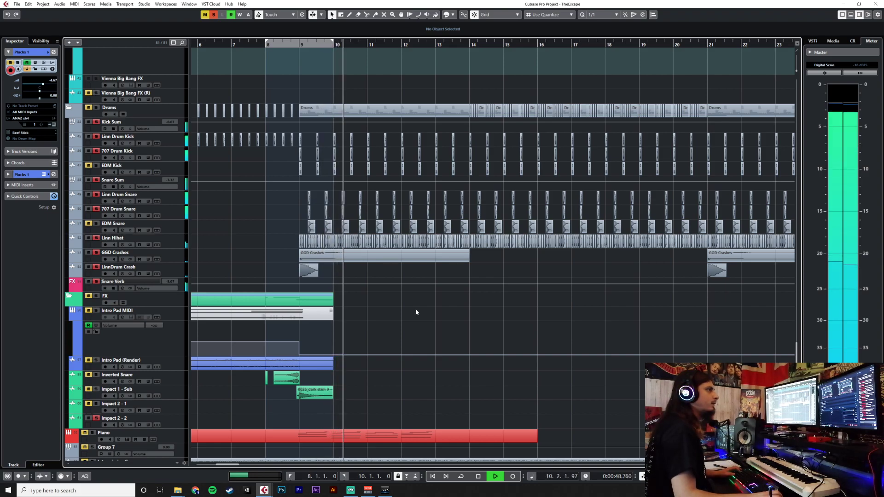
Bring the EDM Kick and EDM Snare into the soloed drums and listen to the full kit until bar 15.
{"action": "scroll", "coordinate": [417, 313], "scroll_direction": "up", "scroll_amount": 5}
{"action": "scroll", "coordinate": [416, 311], "scroll_direction": "up", "scroll_amount": 5}
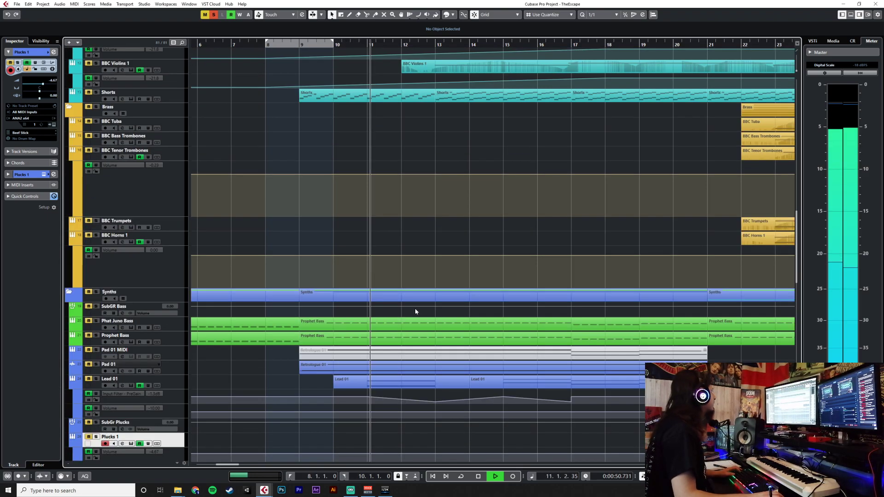
{"action": "scroll", "coordinate": [415, 312], "scroll_direction": "down", "scroll_amount": 10}
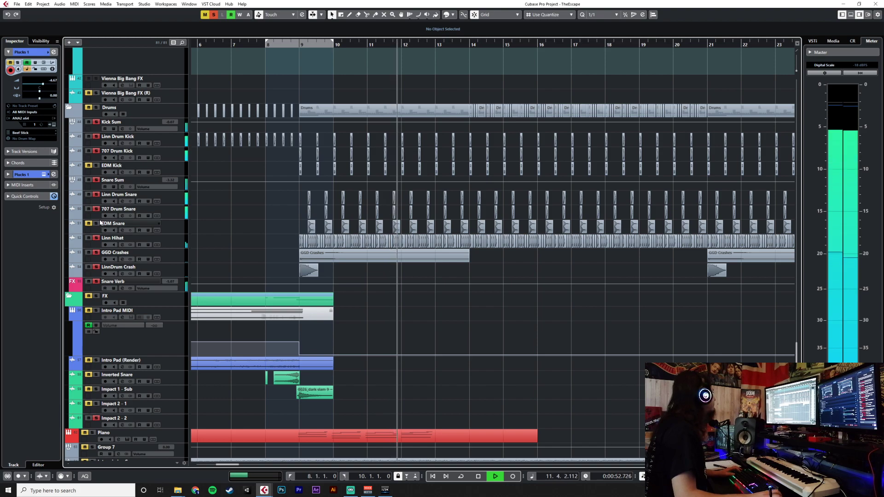
{"action": "left_click", "coordinate": [98, 166]}
{"action": "left_click", "coordinate": [120, 212]}
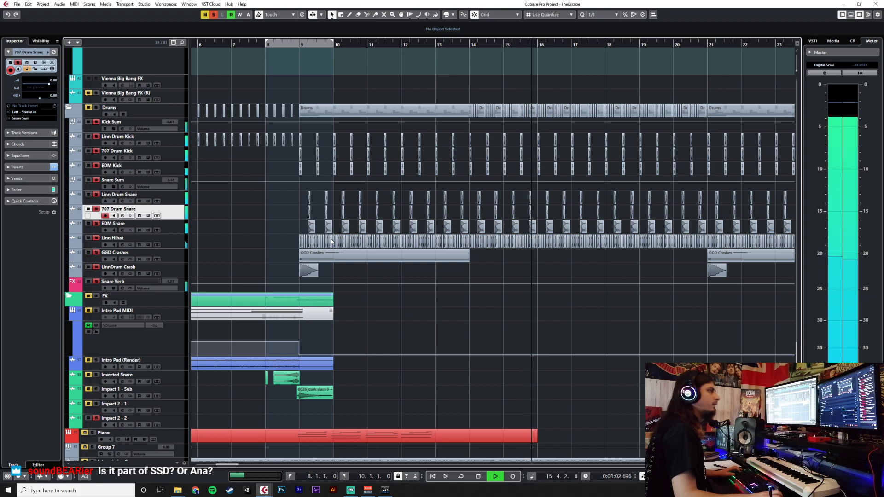
{"action": "key", "text": "space"}
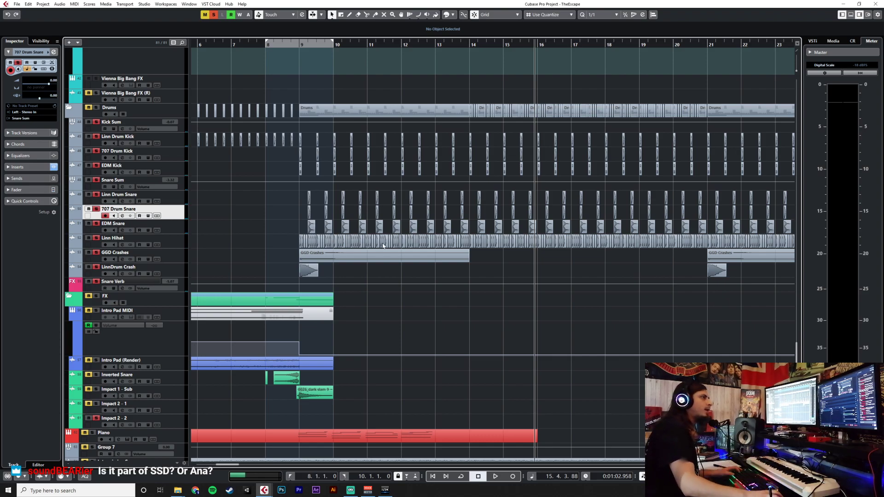
Clear all track and group solos so the whole arrangement is active again.
{"action": "scroll", "coordinate": [370, 205], "scroll_direction": "up", "scroll_amount": 5}
{"action": "scroll", "coordinate": [370, 202], "scroll_direction": "up", "scroll_amount": 3}
{"action": "scroll", "coordinate": [371, 204], "scroll_direction": "down", "scroll_amount": 6}
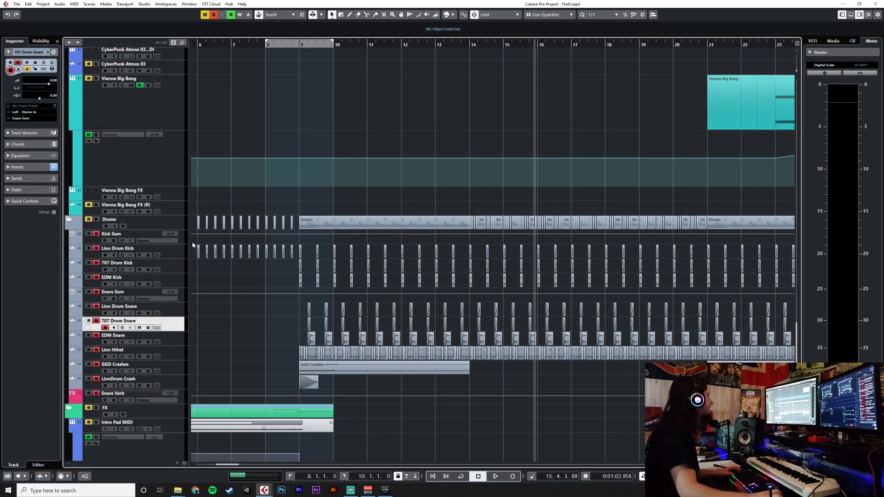
{"action": "scroll", "coordinate": [339, 229], "scroll_direction": "up", "scroll_amount": 15}
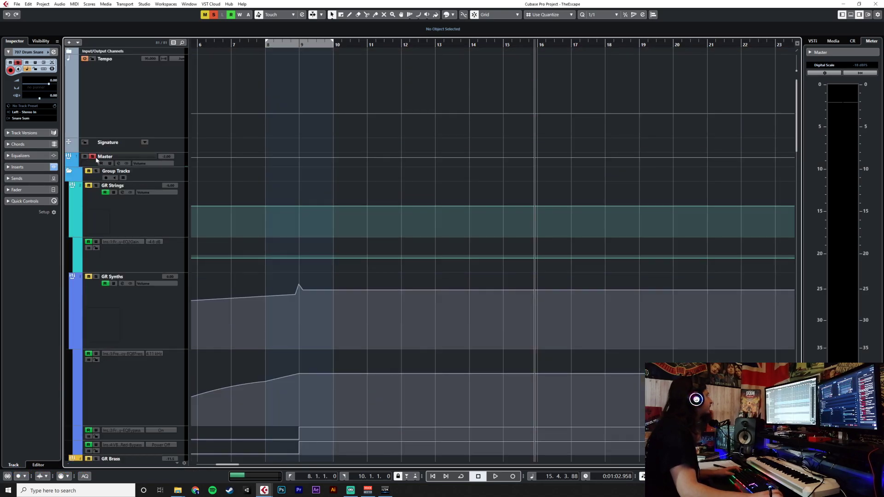
{"action": "scroll", "coordinate": [436, 269], "scroll_direction": "down", "scroll_amount": 20}
{"action": "scroll", "coordinate": [460, 302], "scroll_direction": "up", "scroll_amount": 8}
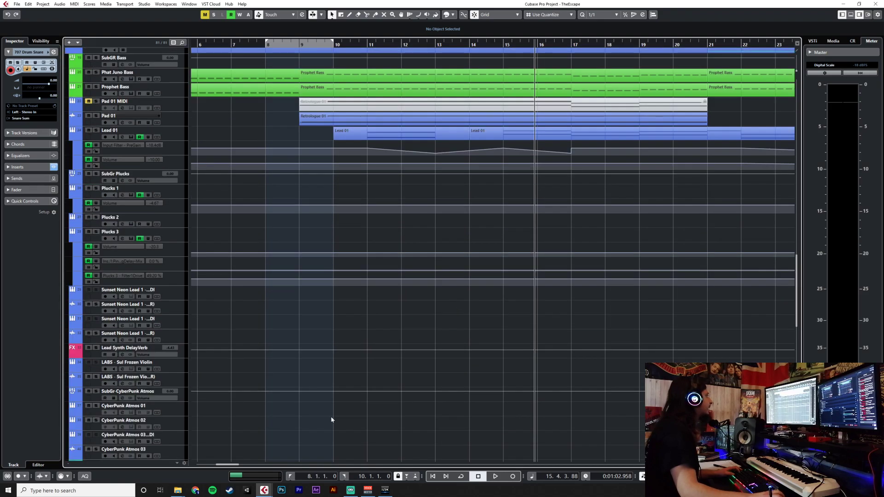
Switch to File Explorer, look through the Raw Vintage Machines folder of the Slate synthwave drum samples, and minimize the window.
{"action": "left_click", "coordinate": [181, 492]}
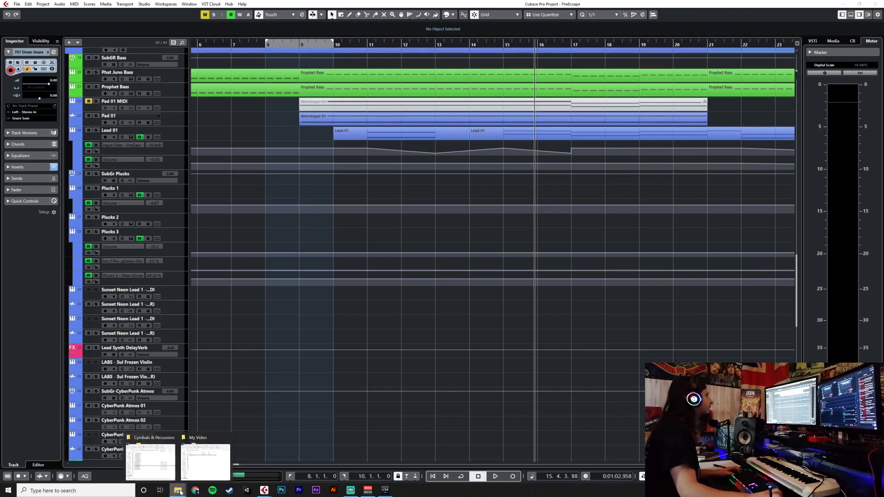
{"action": "left_click", "coordinate": [166, 469]}
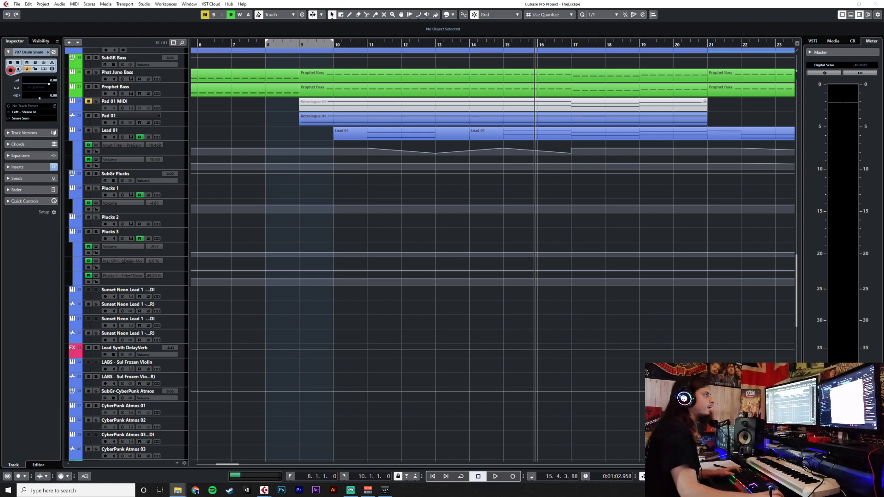
{"action": "left_click_drag", "start_coordinate": [883, 76], "coordinate": [519, 146]}
{"action": "left_click", "coordinate": [510, 197]}
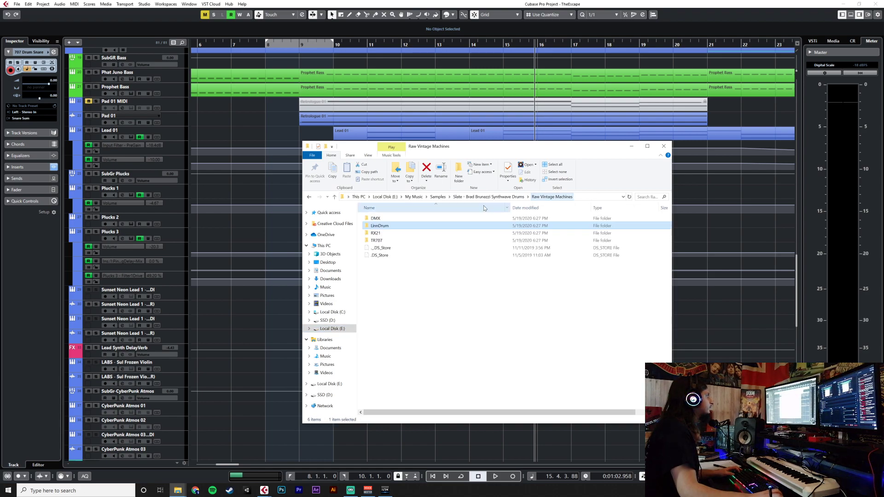
{"action": "left_click", "coordinate": [499, 197]}
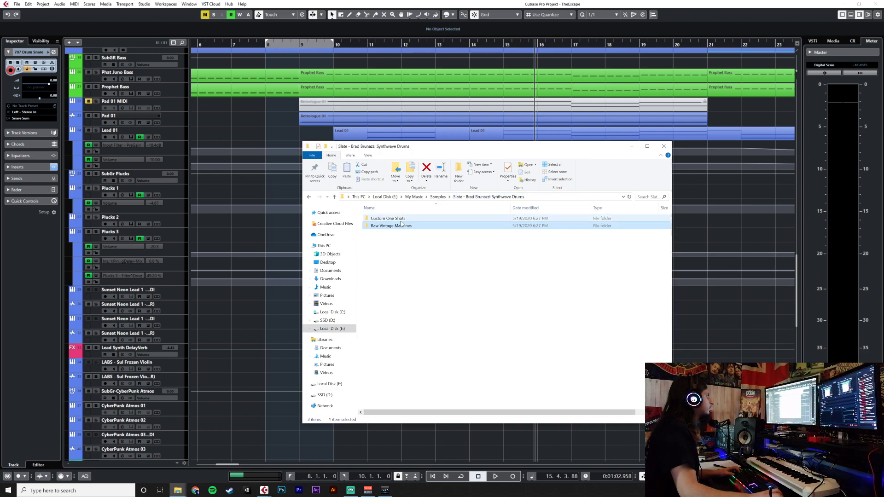
{"action": "double_click", "coordinate": [416, 225]}
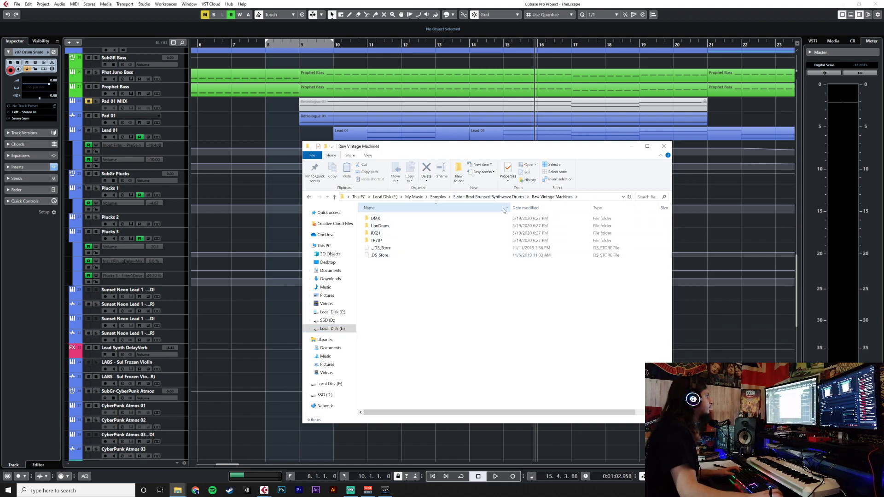
{"action": "left_click", "coordinate": [632, 147]}
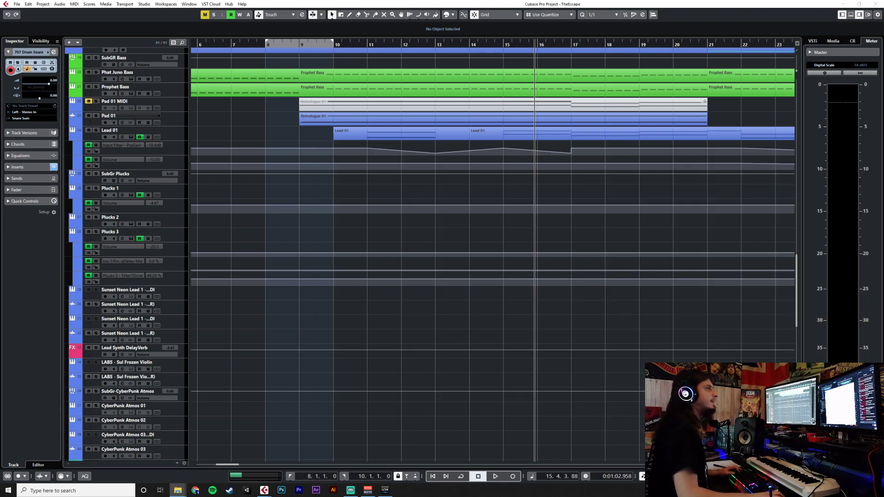
Return the playhead to bar 9 and unmute the EDM Kick and EDM Snare tracks.
{"action": "scroll", "coordinate": [406, 309], "scroll_direction": "down", "scroll_amount": 10}
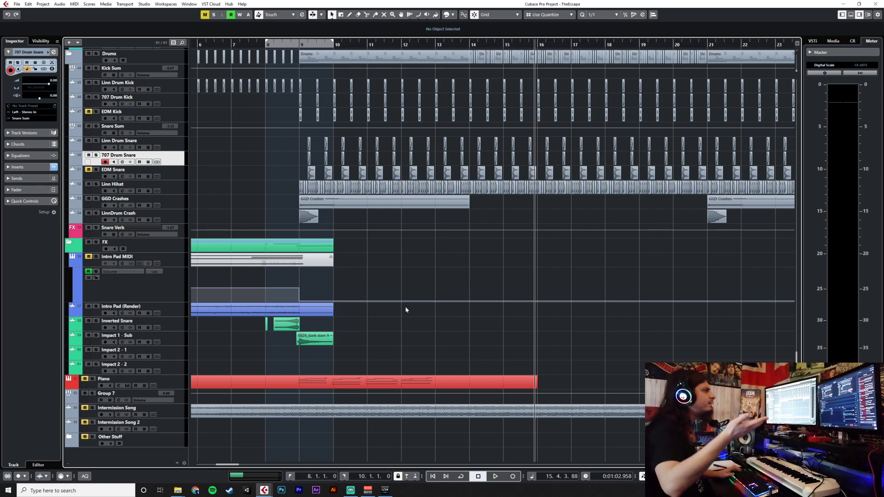
{"action": "left_click", "coordinate": [285, 42]}
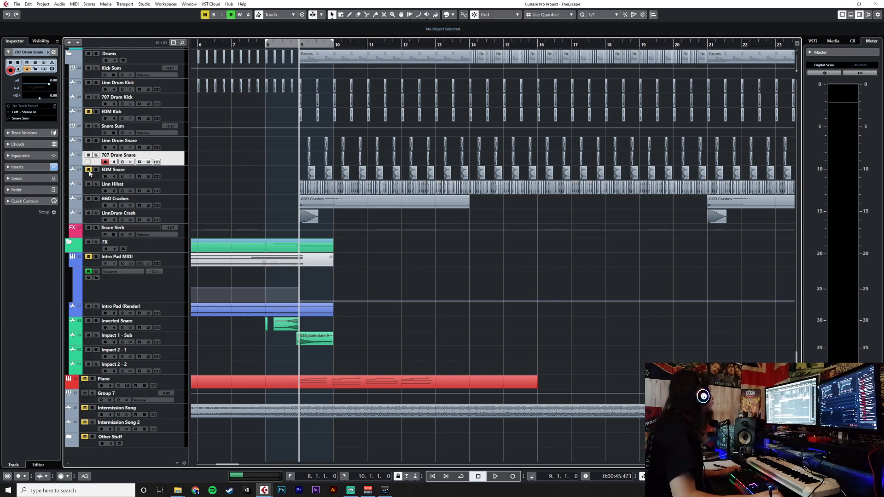
{"action": "scroll", "coordinate": [602, 332], "scroll_direction": "down", "scroll_amount": 3}
{"action": "scroll", "coordinate": [613, 330], "scroll_direction": "right", "scroll_amount": 10}
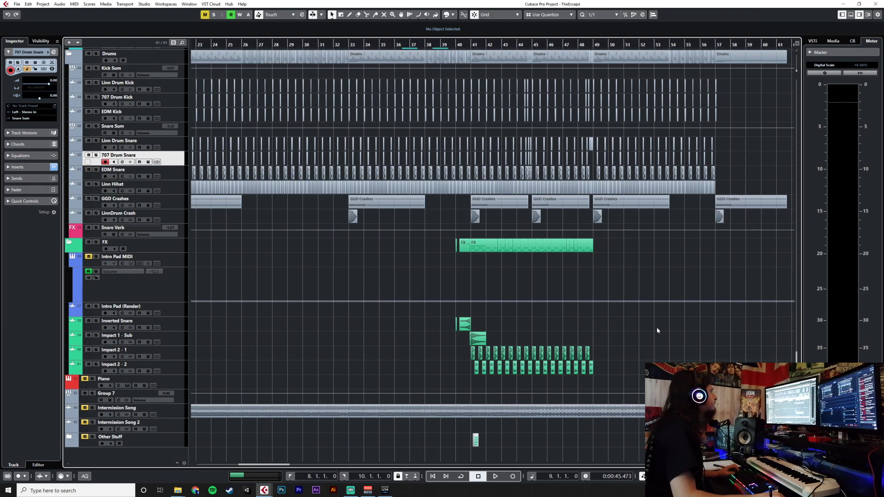
Select the Inverted Snare events at bar 40 together with the Impact 1 - Sub event at bar 41.
{"action": "scroll", "coordinate": [652, 324], "scroll_direction": "left", "scroll_amount": 5}
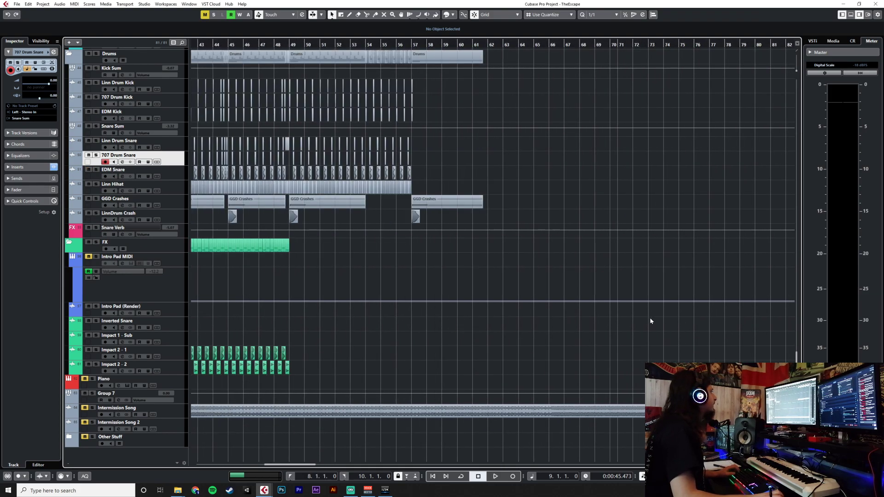
{"action": "scroll", "coordinate": [586, 253], "scroll_direction": "up", "scroll_amount": 10}
{"action": "scroll", "coordinate": [588, 249], "scroll_direction": "down", "scroll_amount": 10}
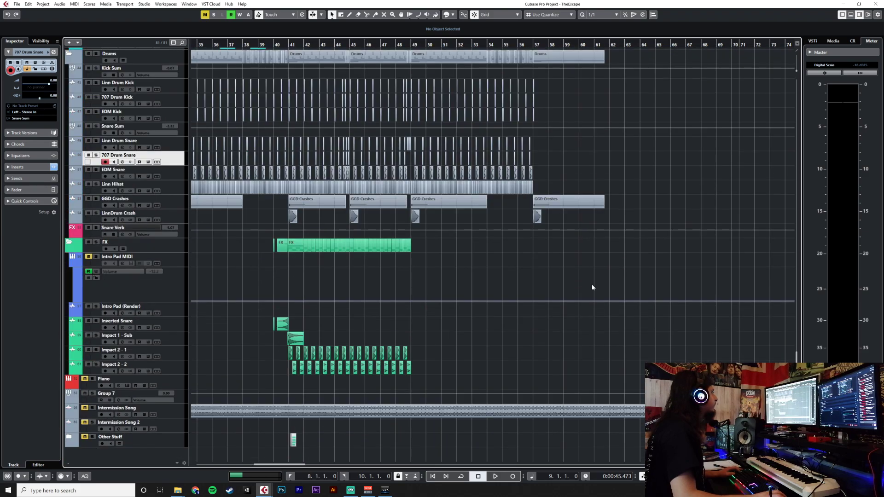
{"action": "scroll", "coordinate": [705, 184], "scroll_direction": "up", "scroll_amount": 8}
{"action": "scroll", "coordinate": [704, 197], "scroll_direction": "down", "scroll_amount": 8}
{"action": "left_click", "coordinate": [283, 326]}
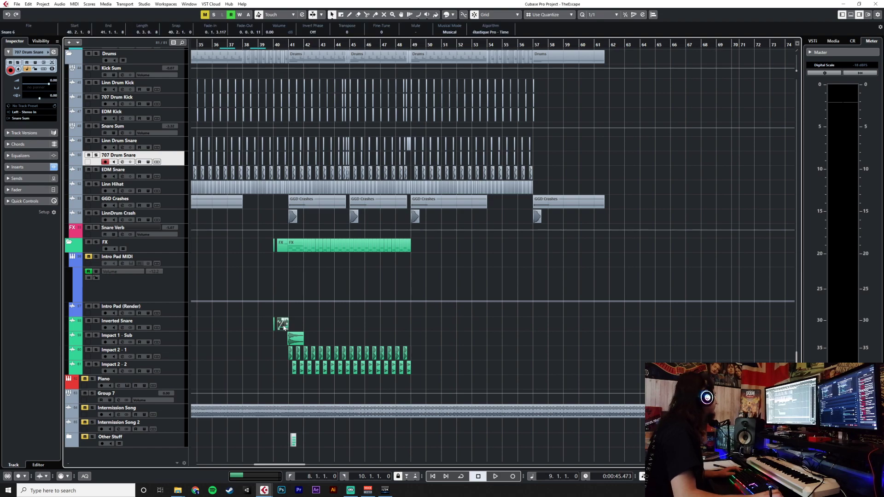
{"action": "left_click_drag", "start_coordinate": [267, 325], "coordinate": [301, 338]}
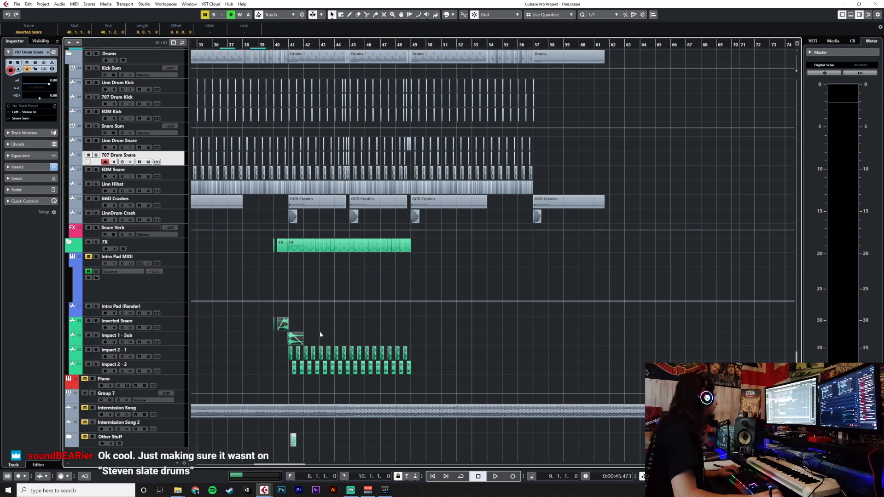
Paste the copied inverted snare and sub impact events at bar 70, starting on the Inverted Snare track.
{"action": "scroll", "coordinate": [428, 317], "scroll_direction": "right", "scroll_amount": 6}
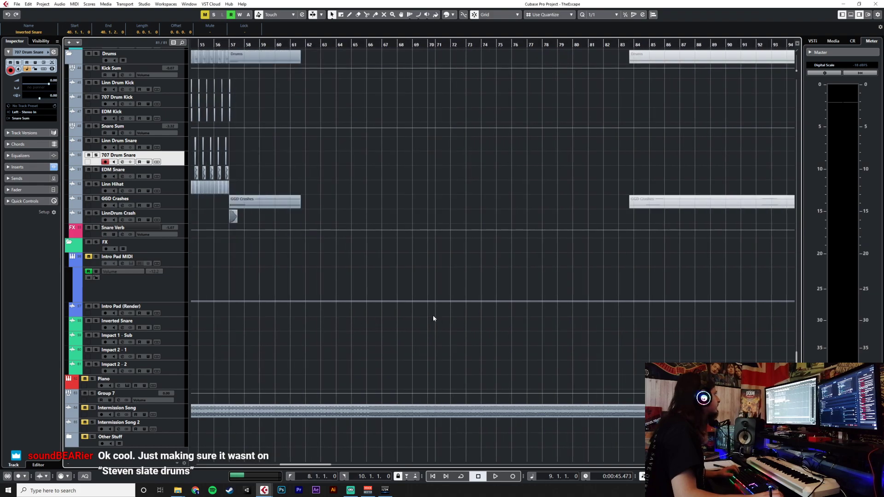
{"action": "scroll", "coordinate": [433, 315], "scroll_direction": "up", "scroll_amount": 6}
{"action": "scroll", "coordinate": [433, 315], "scroll_direction": "up", "scroll_amount": 4}
{"action": "left_click", "coordinate": [423, 50]}
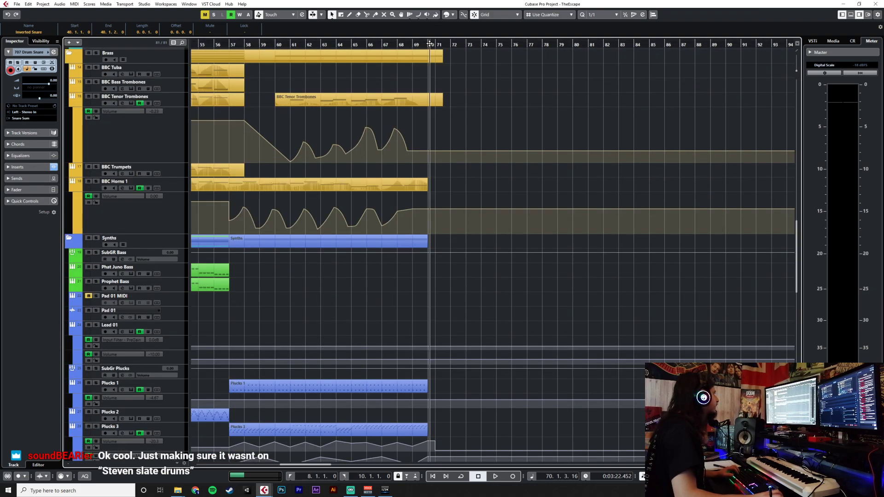
{"action": "scroll", "coordinate": [498, 351], "scroll_direction": "down", "scroll_amount": 9}
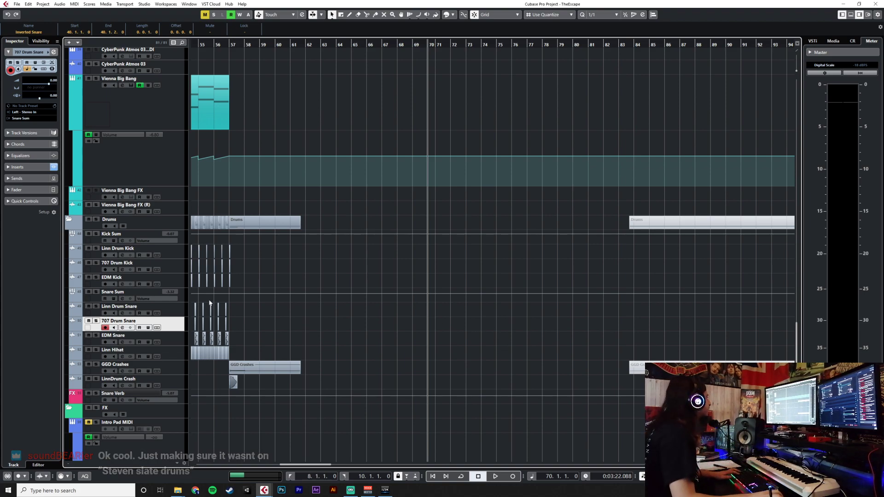
{"action": "scroll", "coordinate": [304, 352], "scroll_direction": "down", "scroll_amount": 4}
{"action": "left_click", "coordinate": [183, 339]}
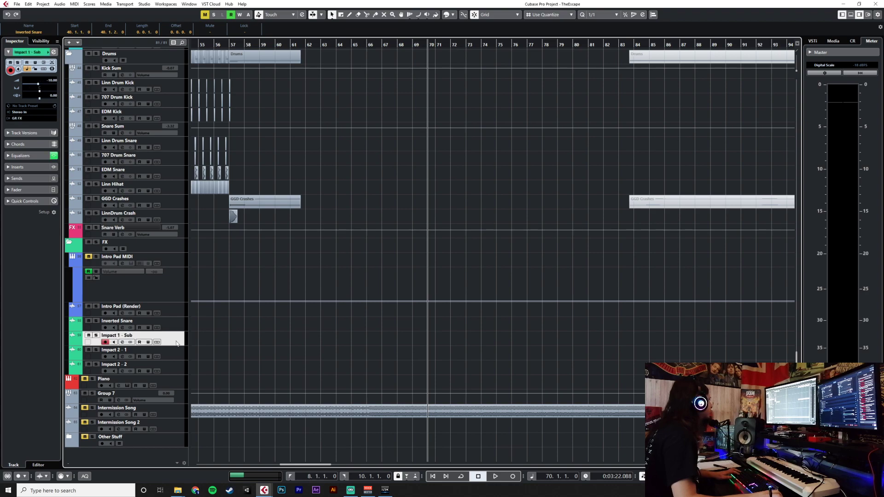
{"action": "left_click", "coordinate": [179, 321]}
{"action": "scroll", "coordinate": [414, 336], "scroll_direction": "up", "scroll_amount": 3}
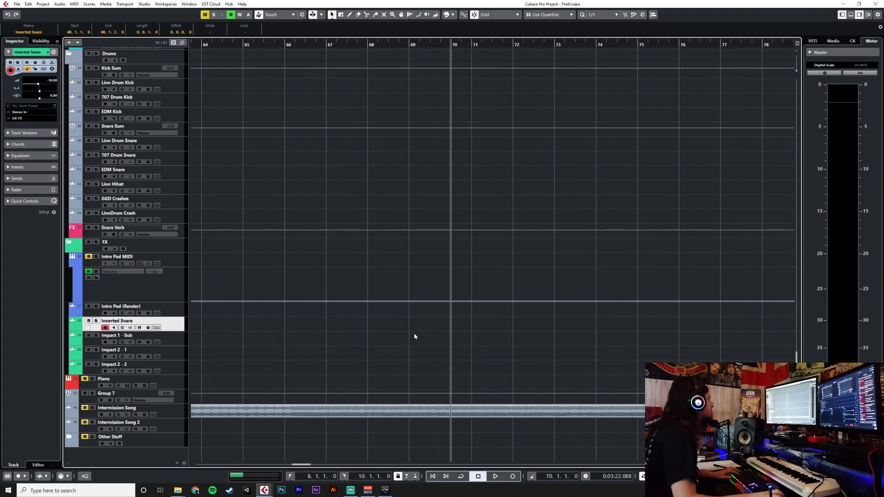
{"action": "key", "text": "ctrl+v"}
{"action": "left_click", "coordinate": [427, 356]}
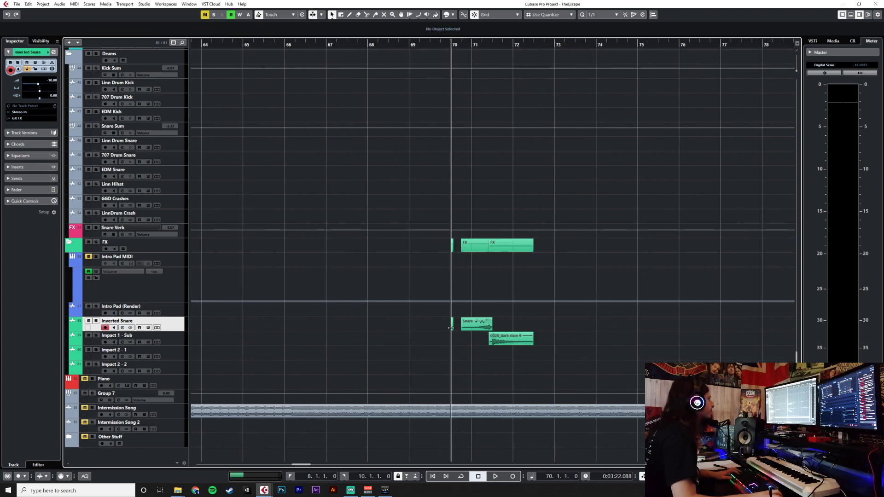
Set the quantize grid to 1/4 and move the pasted snare and impact events earlier, starting at bar 69 beat 2.
{"action": "left_click", "coordinate": [452, 323]}
{"action": "scroll", "coordinate": [451, 340], "scroll_direction": "up", "scroll_amount": 2}
{"action": "left_click", "coordinate": [599, 14]}
{"action": "left_click", "coordinate": [598, 36]}
{"action": "left_click_drag", "start_coordinate": [489, 326], "coordinate": [432, 326]}
{"action": "left_click", "coordinate": [525, 317]}
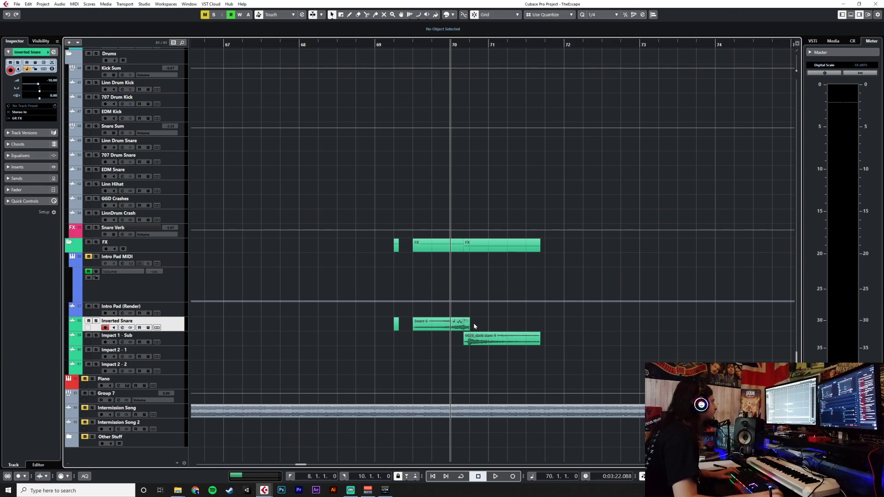
Play the transition from about bar 69 to check the timing of the inverted snare and impact.
{"action": "left_click", "coordinate": [374, 59]}
{"action": "key", "text": "space"}
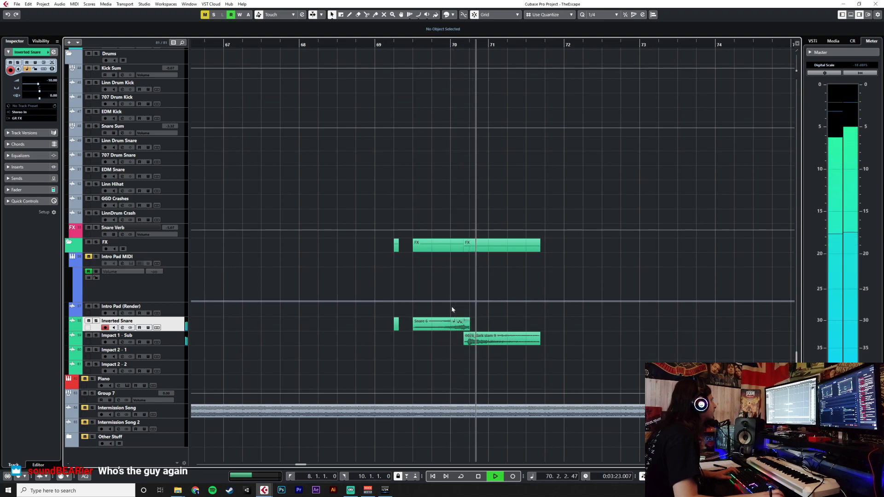
{"action": "scroll", "coordinate": [452, 309], "scroll_direction": "up", "scroll_amount": 15}
{"action": "scroll", "coordinate": [451, 307], "scroll_direction": "up", "scroll_amount": 15}
{"action": "key", "text": "space"}
Place the playhead at bar 71 and move the pasted snare and impact events one beat later.
{"action": "left_click", "coordinate": [488, 46]}
{"action": "scroll", "coordinate": [473, 374], "scroll_direction": "down", "scroll_amount": 20}
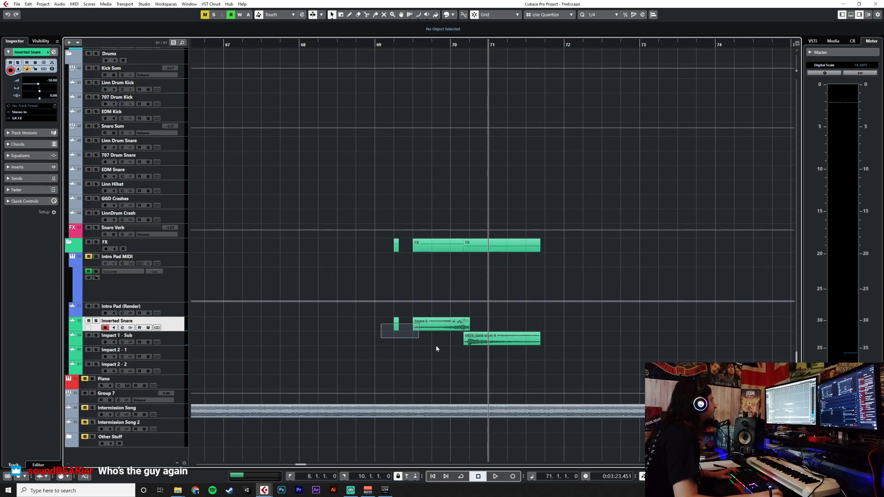
{"action": "left_click_drag", "start_coordinate": [403, 322], "coordinate": [491, 349]}
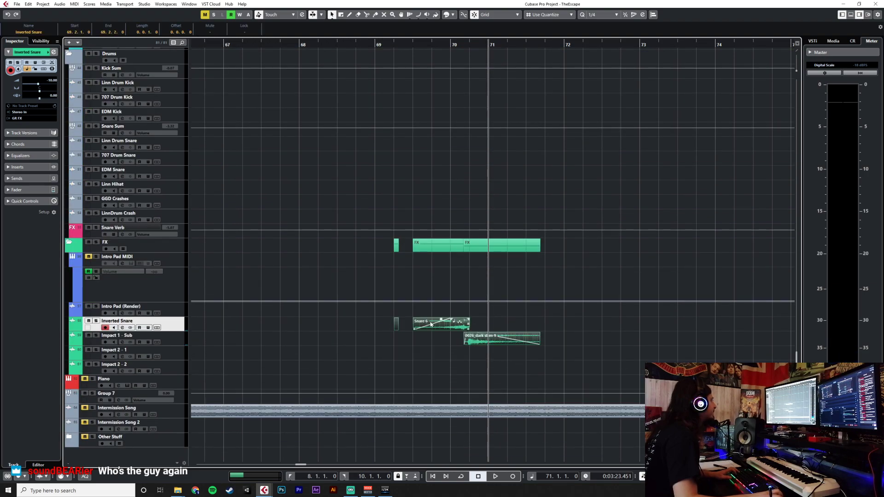
{"action": "left_click_drag", "start_coordinate": [428, 324], "coordinate": [444, 324]}
{"action": "left_click", "coordinate": [445, 357]}
Play back the shifted effects from within bar 69 through the start of bar 71.
{"action": "left_click", "coordinate": [412, 44]}
{"action": "key", "text": "space"}
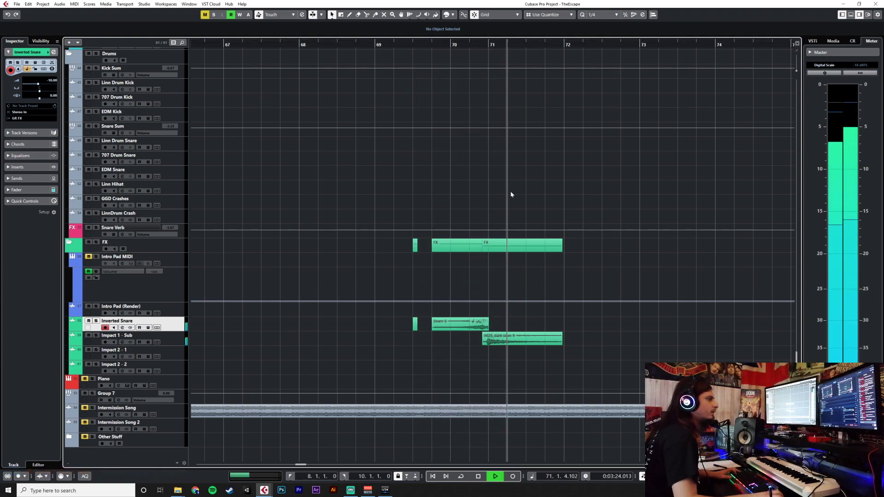
{"action": "key", "text": "space"}
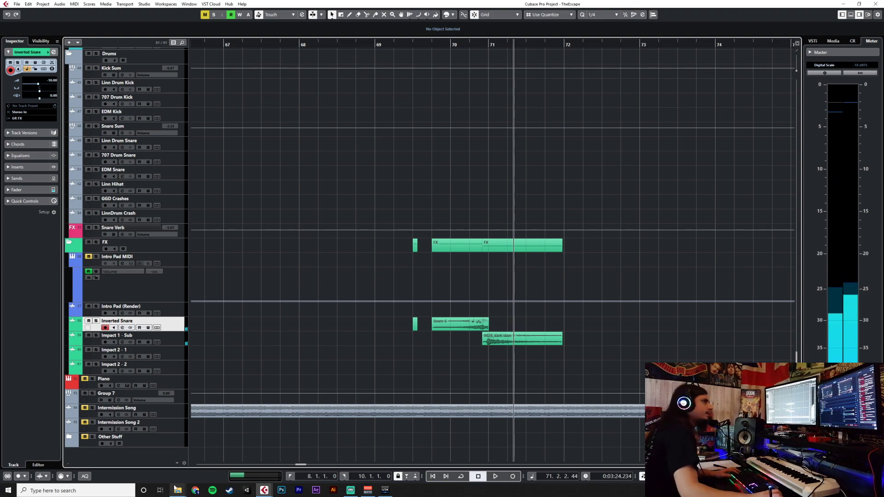
Switch to File Explorer, show the path of the Raw Vintage Machines folder over the project, and minimize the window.
{"action": "mouse_move", "coordinate": [177, 490]}
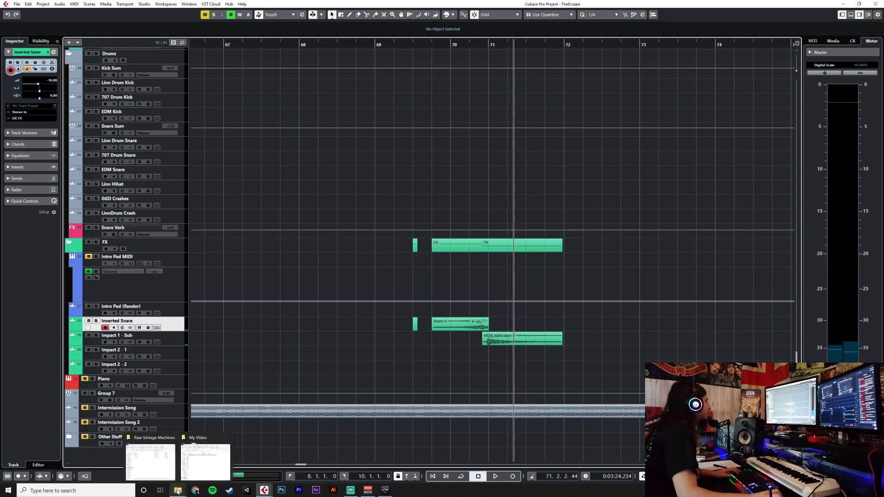
{"action": "left_click", "coordinate": [150, 462]}
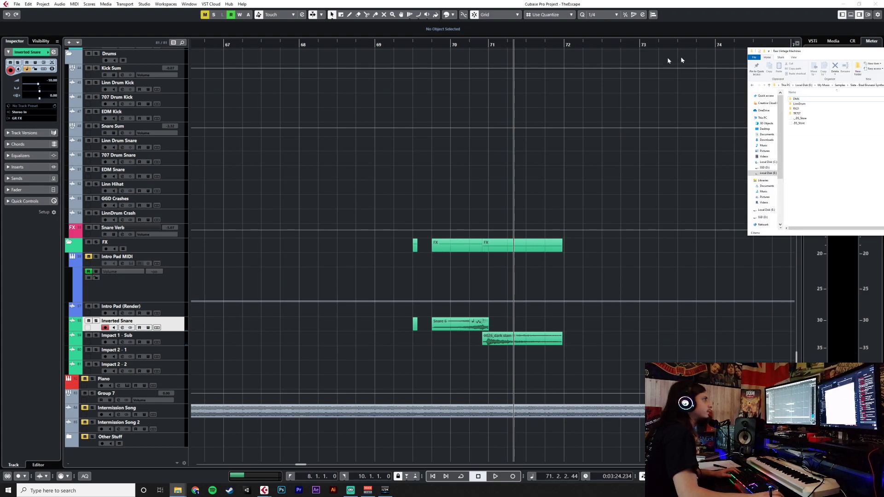
{"action": "left_click_drag", "start_coordinate": [710, 59], "coordinate": [455, 124]}
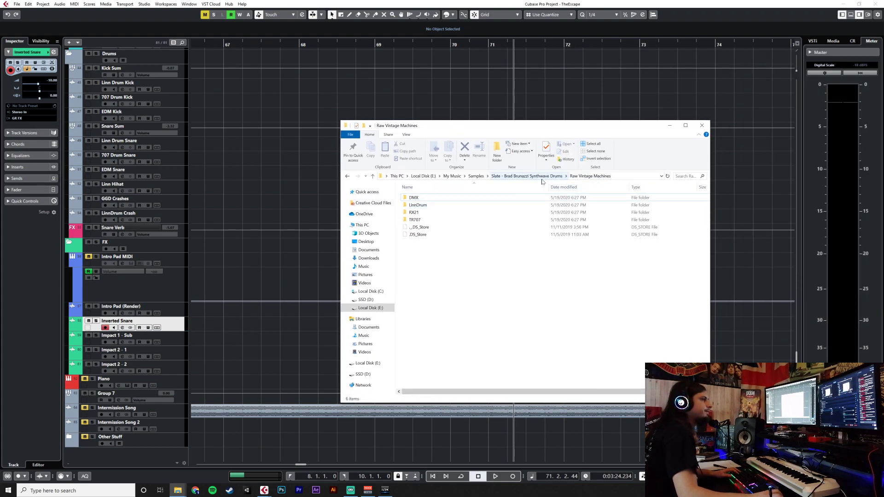
{"action": "left_click", "coordinate": [670, 126]}
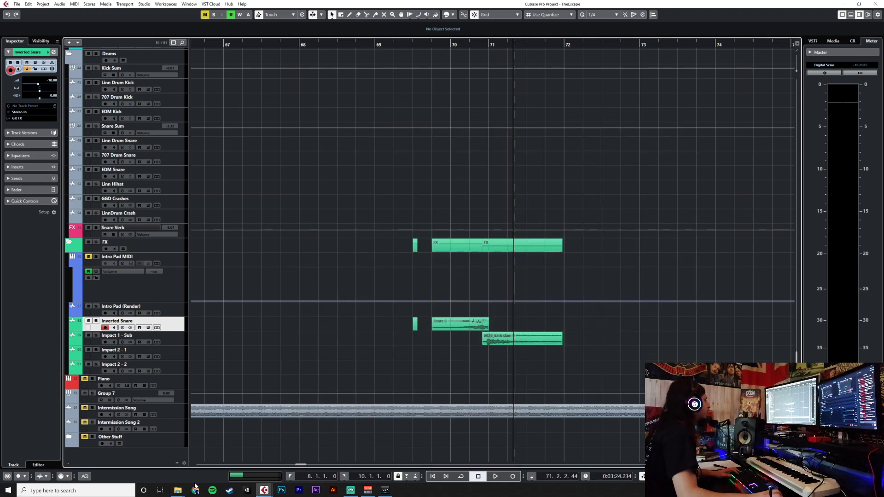
{"action": "left_click", "coordinate": [195, 489]}
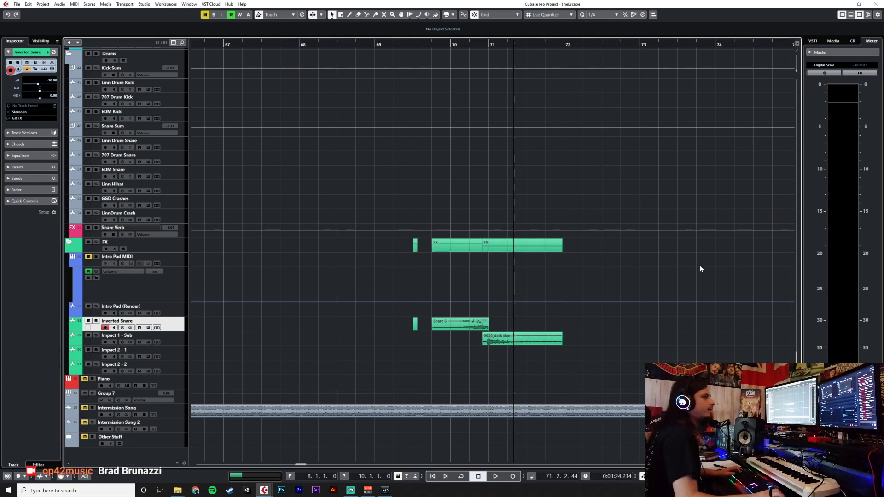
Add one unnamed stereo audio track, routed to GR Synths, below the Impact 2 - 2 track.
{"action": "scroll", "coordinate": [501, 261], "scroll_direction": "up", "scroll_amount": 15}
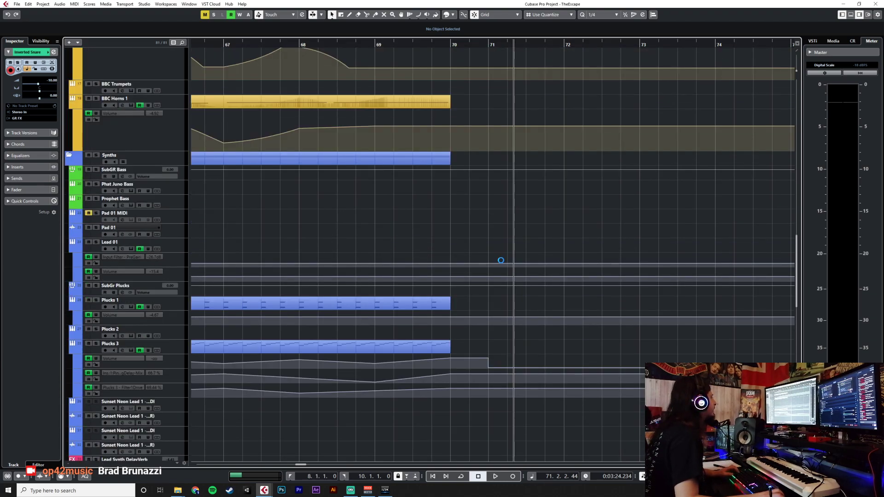
{"action": "scroll", "coordinate": [501, 260], "scroll_direction": "down", "scroll_amount": 15}
{"action": "left_click", "coordinate": [182, 363]}
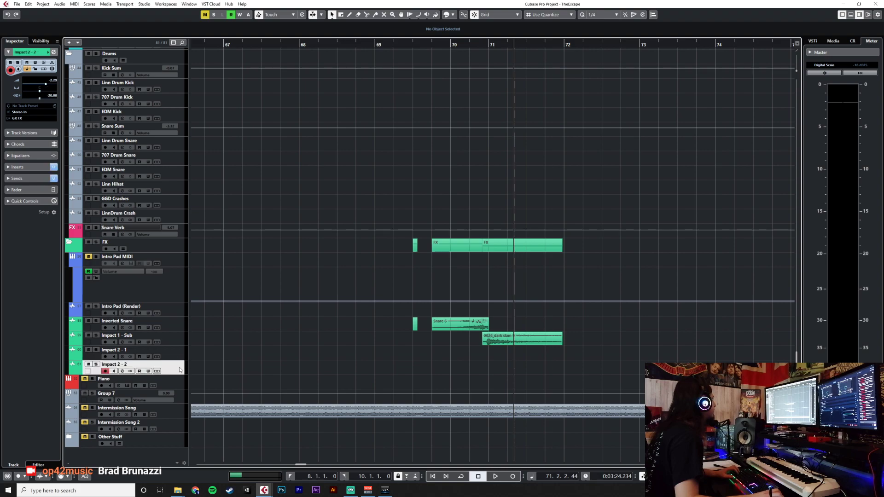
{"action": "right_click", "coordinate": [179, 366]}
{"action": "mouse_move", "coordinate": [216, 204]}
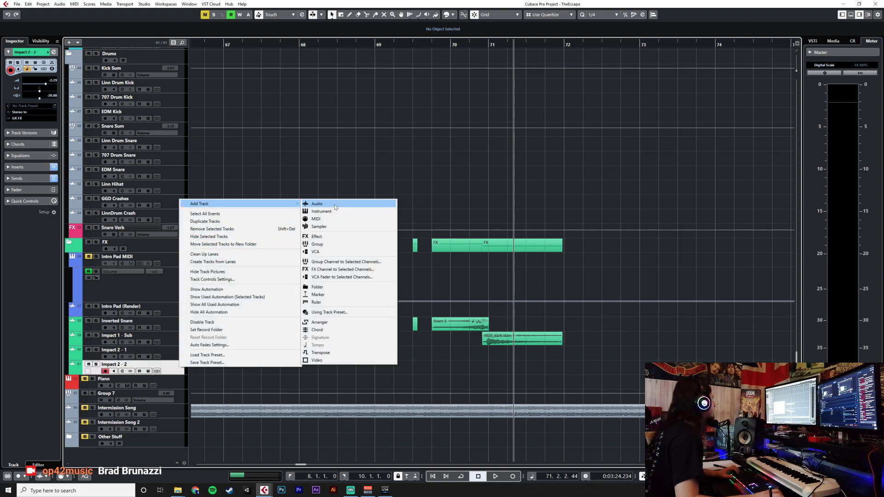
{"action": "left_click", "coordinate": [335, 207]}
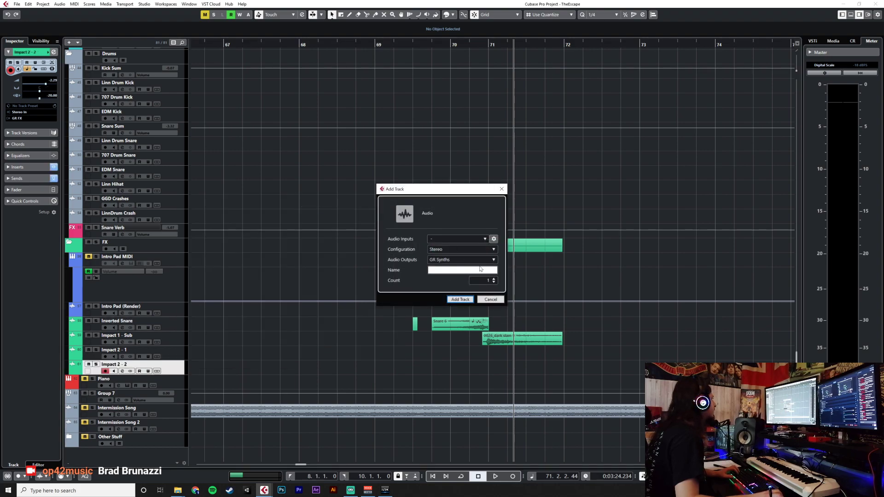
{"action": "left_click", "coordinate": [460, 300]}
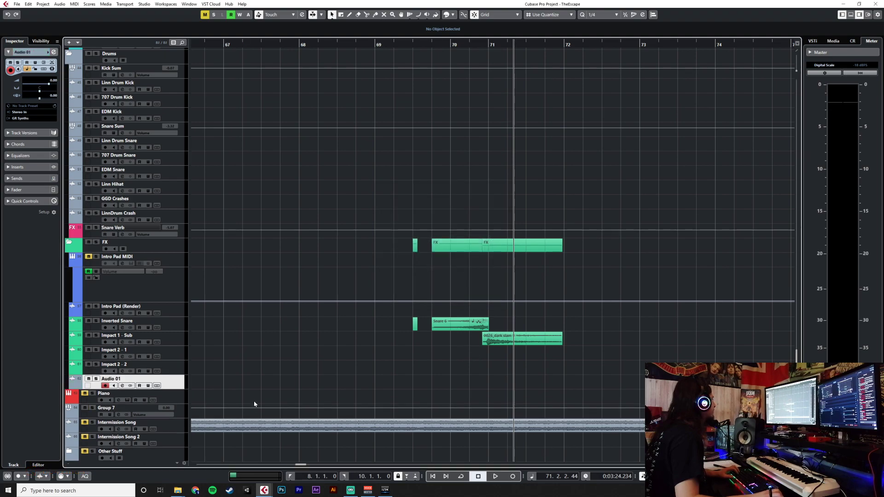
Route the Audio 01 track's output to the GR FX group.
{"action": "left_click", "coordinate": [32, 120]}
{"action": "type", "text": "fx"}
{"action": "key", "text": "Down"}
{"action": "key", "text": "Return"}
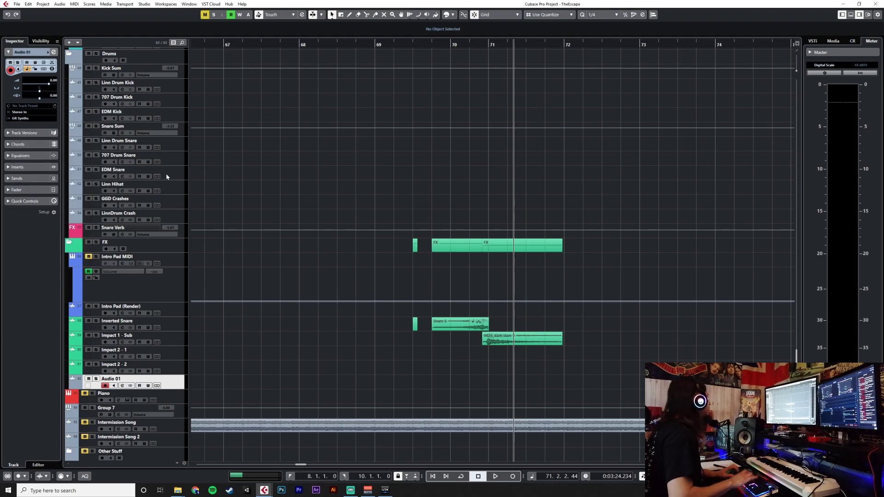
Select the Plucks 3 MIDI part starting at bar 57 and set the locator range from bar 57 to bar 71.
{"action": "scroll", "coordinate": [288, 296], "scroll_direction": "up", "scroll_amount": 10}
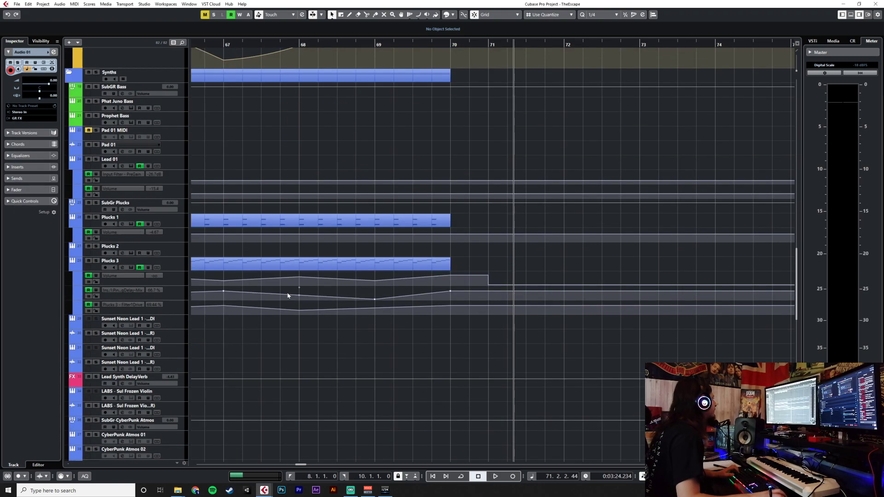
{"action": "scroll", "coordinate": [287, 282], "scroll_direction": "left", "scroll_amount": 10}
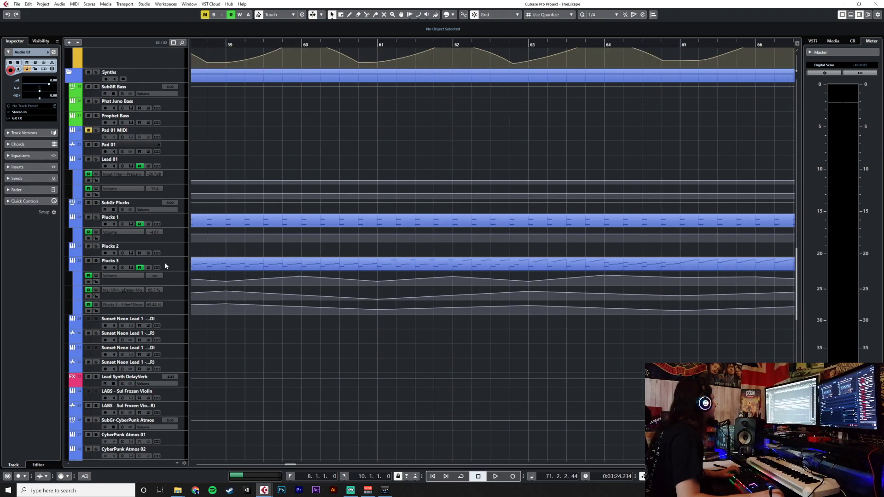
{"action": "left_click", "coordinate": [174, 265]}
{"action": "scroll", "coordinate": [297, 263], "scroll_direction": "down", "scroll_amount": 3, "text": "ctrl"}
{"action": "left_click", "coordinate": [215, 45]}
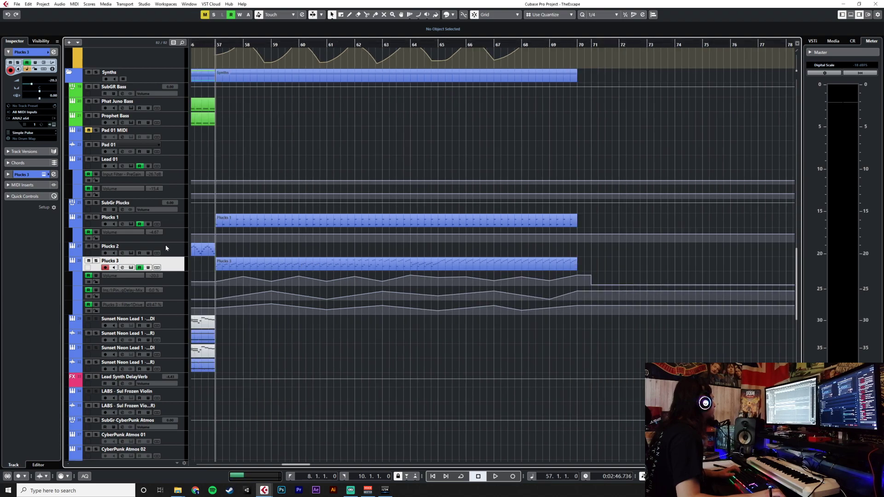
{"action": "left_click", "coordinate": [261, 264]}
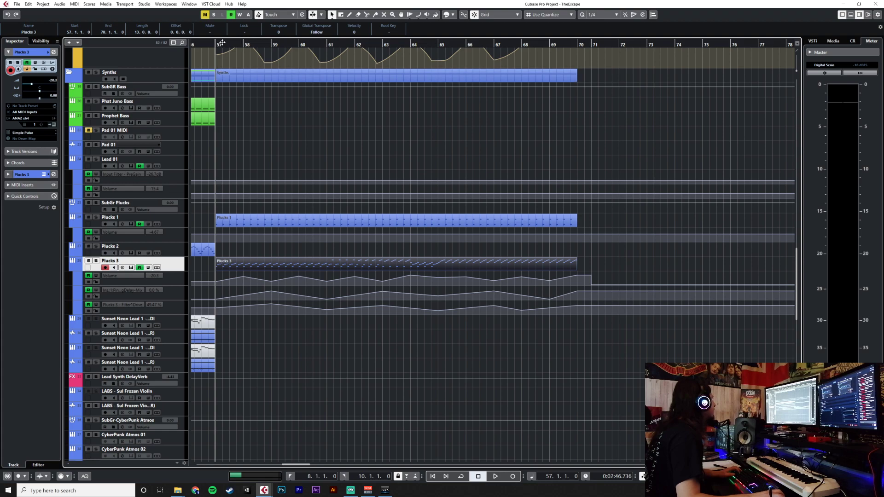
{"action": "left_click_drag", "start_coordinate": [222, 43], "coordinate": [573, 37]}
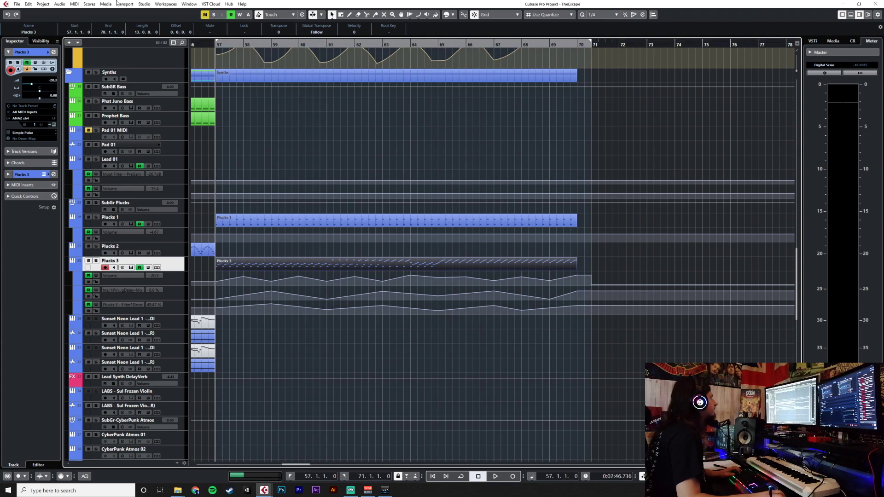
Render the selected Plucks 3 part in place with the current settings.
{"action": "left_click", "coordinate": [29, 4]}
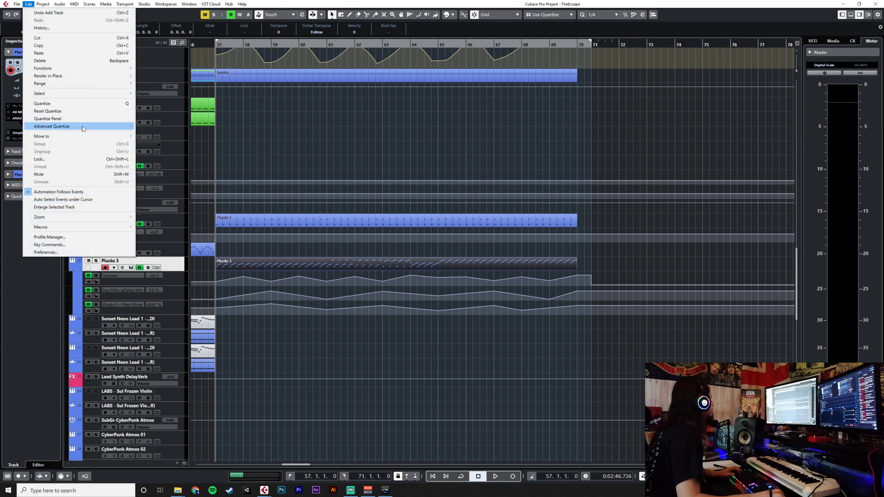
{"action": "mouse_move", "coordinate": [84, 78]}
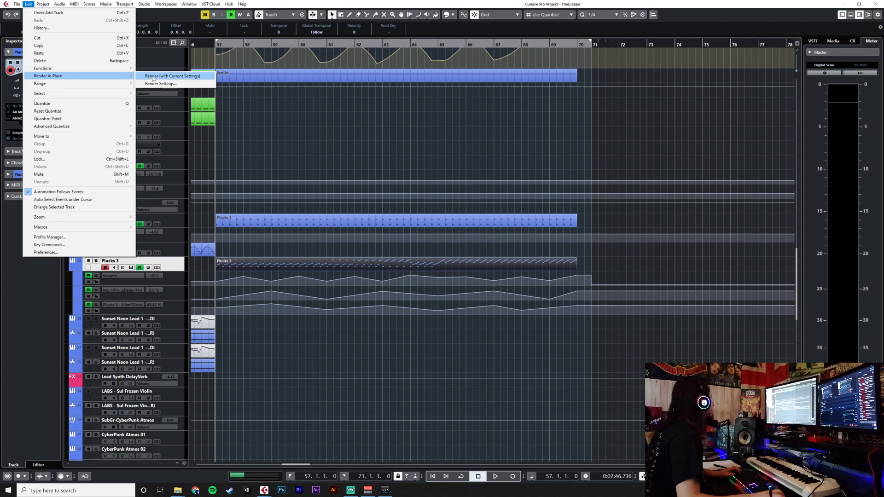
{"action": "left_click", "coordinate": [153, 77]}
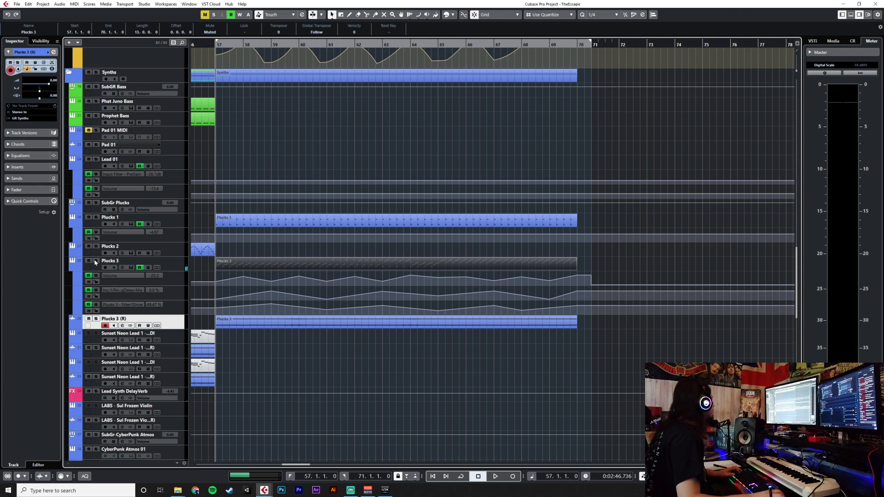
Mute the original Plucks 3 instrument track and check the preset loaded in its synth.
{"action": "left_click", "coordinate": [173, 265]}
{"action": "left_click", "coordinate": [53, 125]}
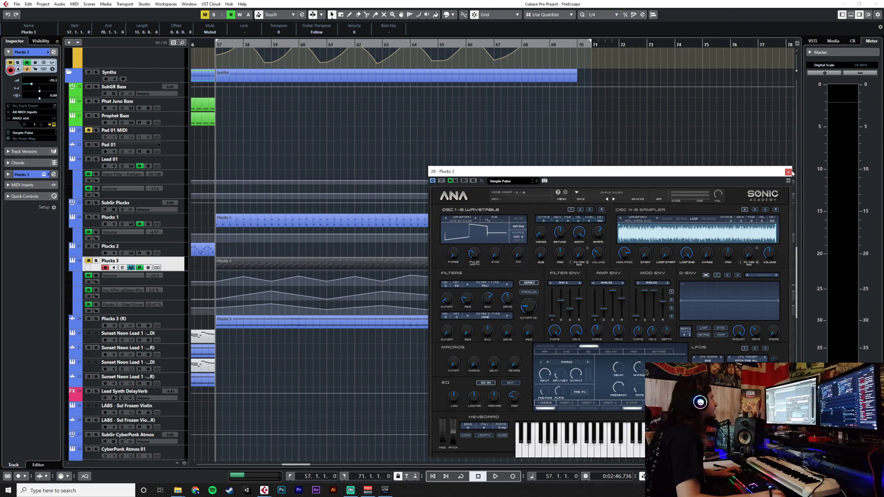
{"action": "left_click", "coordinate": [789, 172]}
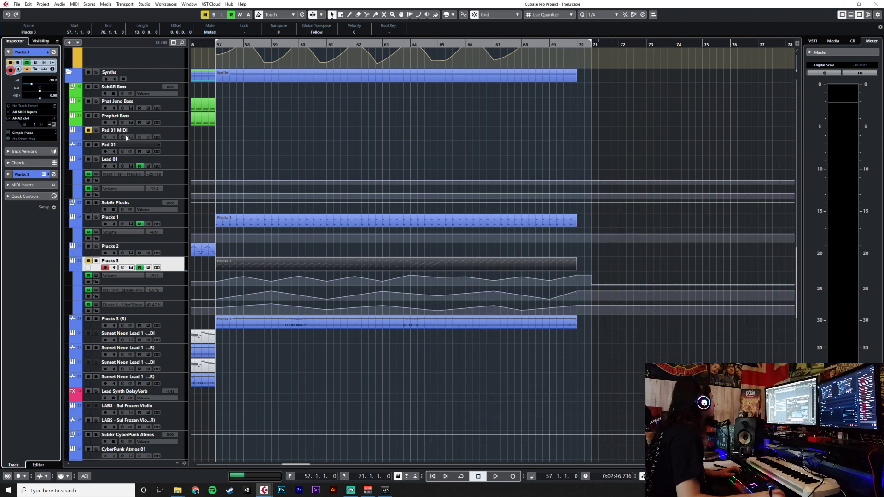
Rename the rendered audio track to "Plucks 3 - Ana2" followed by the synth's Simple Pulse preset name, rechecking the synth for it.
{"action": "double_click", "coordinate": [125, 320]}
{"action": "type", "text": "Pluc"}
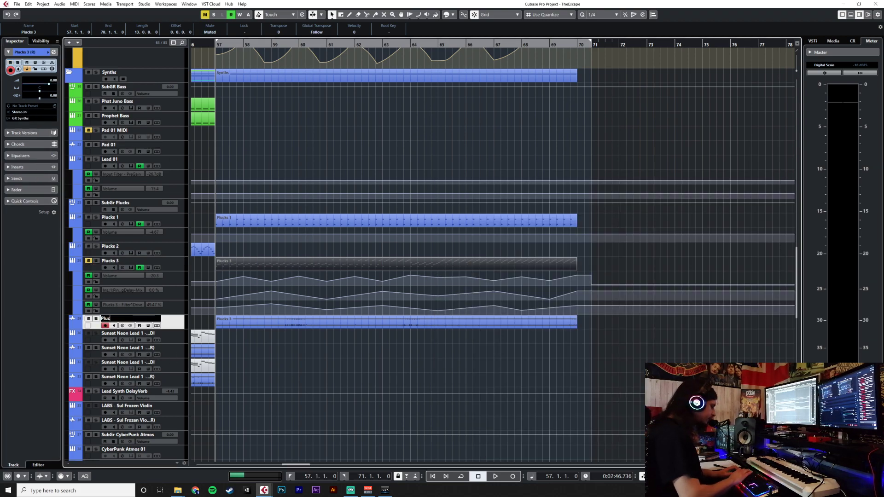
{"action": "type", "text": "ks 3"}
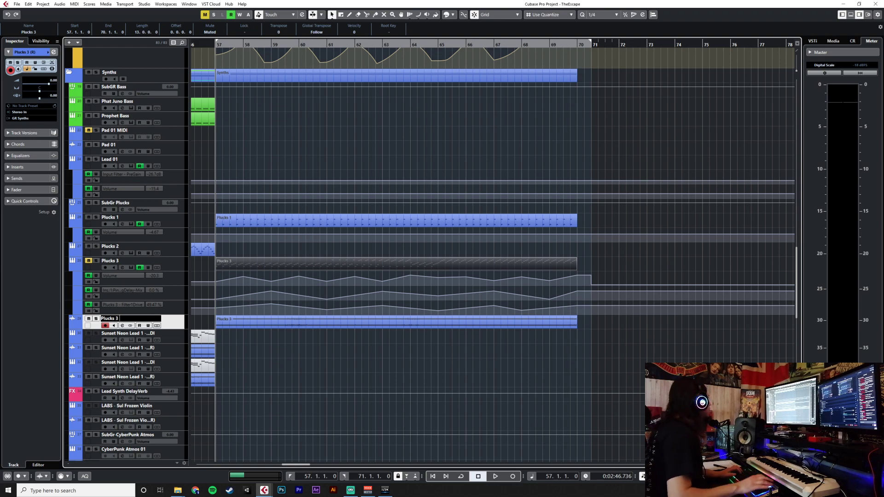
{"action": "left_click", "coordinate": [177, 267]}
{"action": "left_click", "coordinate": [51, 124]}
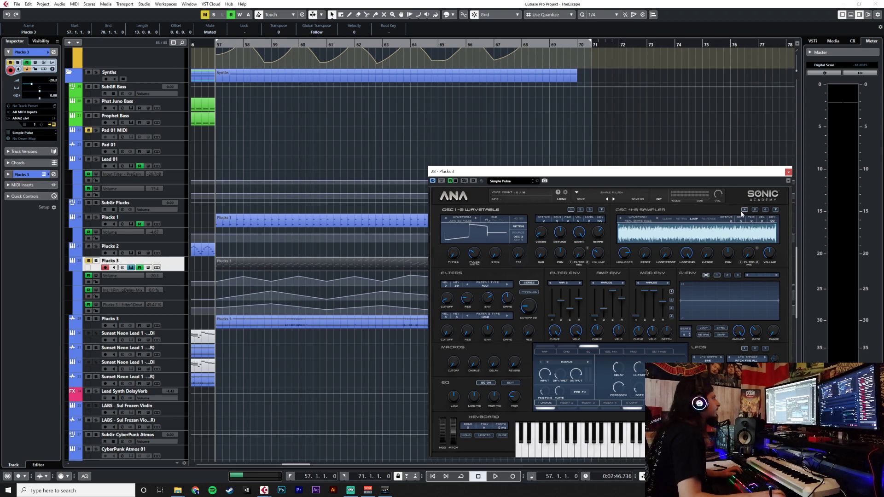
{"action": "left_click", "coordinate": [788, 172]}
{"action": "key", "text": "Down"}
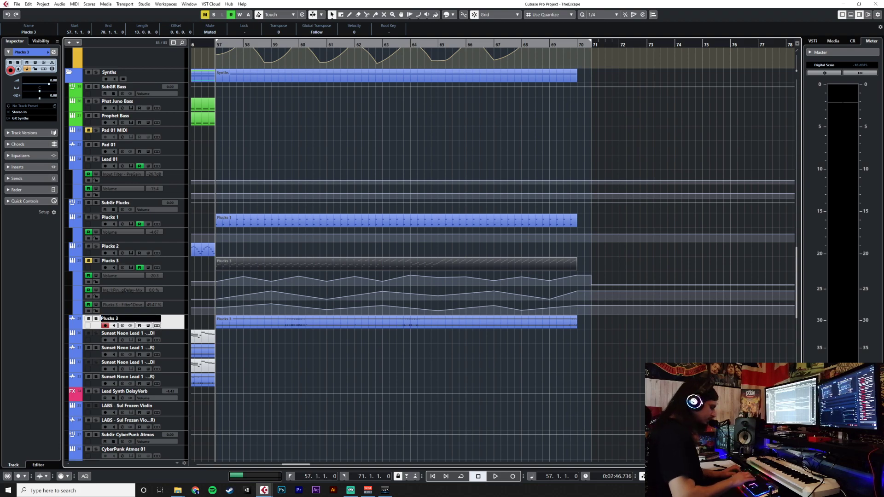
{"action": "type", "text": "lse"}
{"action": "key", "text": "Return"}
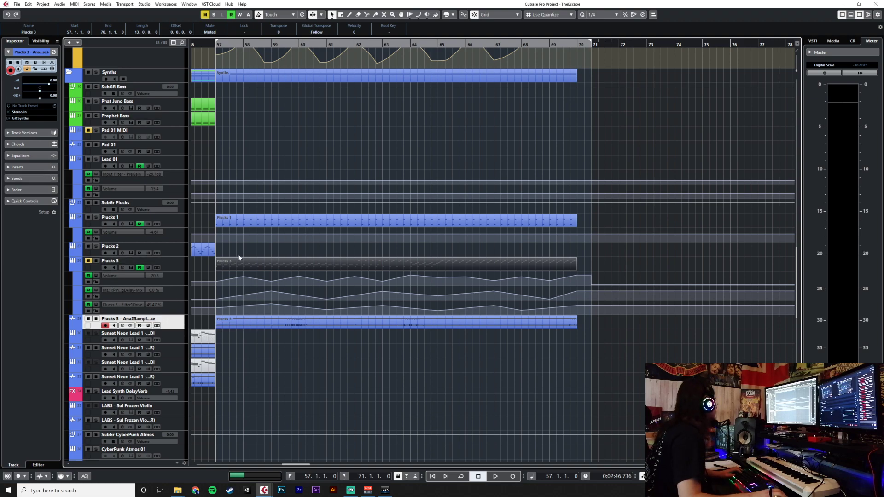
Route the original Plucks 3 channel's output to the SubGr Plucks group in the MixConsole.
{"action": "left_click", "coordinate": [182, 207]}
{"action": "left_click", "coordinate": [182, 223]}
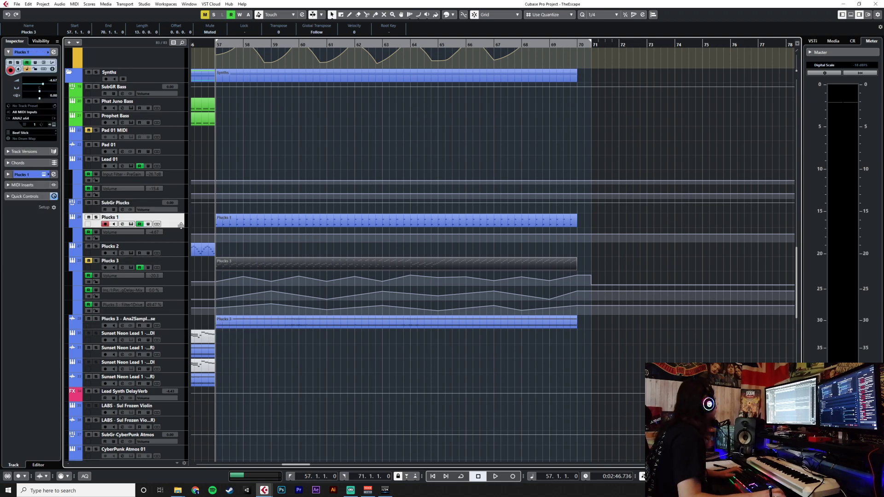
{"action": "left_click", "coordinate": [182, 231]}
{"action": "key", "text": "F3"}
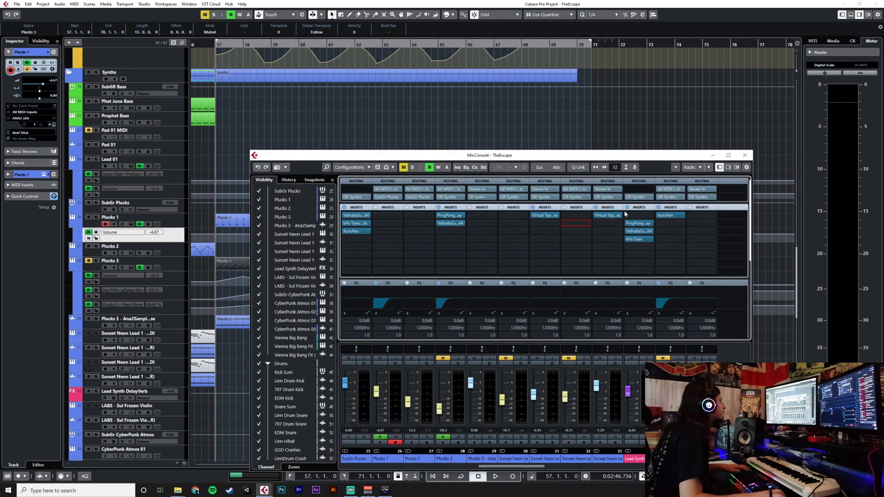
{"action": "left_click", "coordinate": [453, 197]}
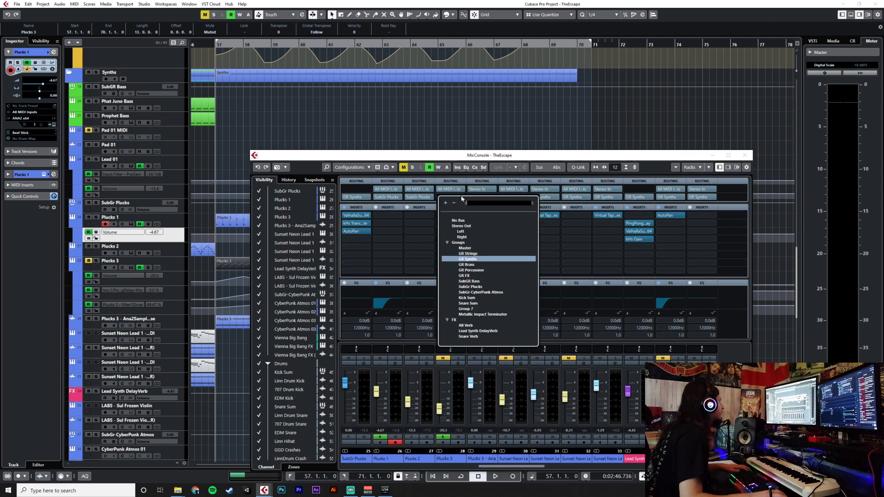
{"action": "type", "text": "sub"}
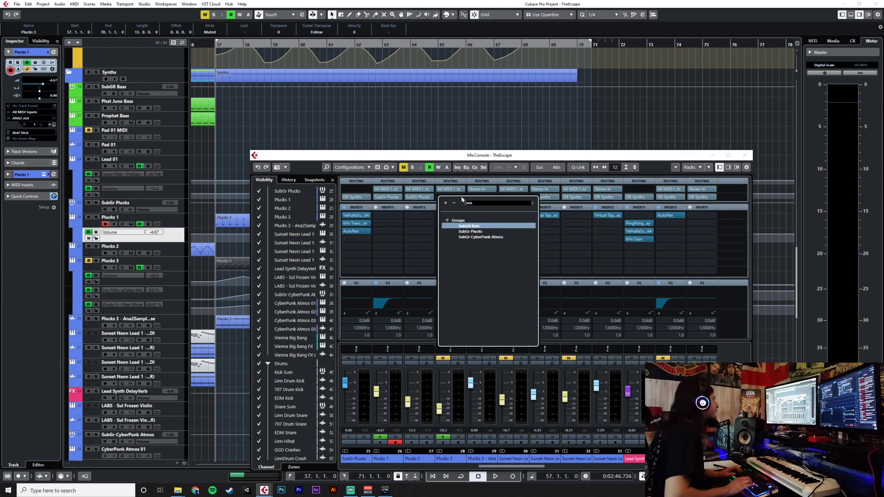
{"action": "left_click", "coordinate": [459, 231]}
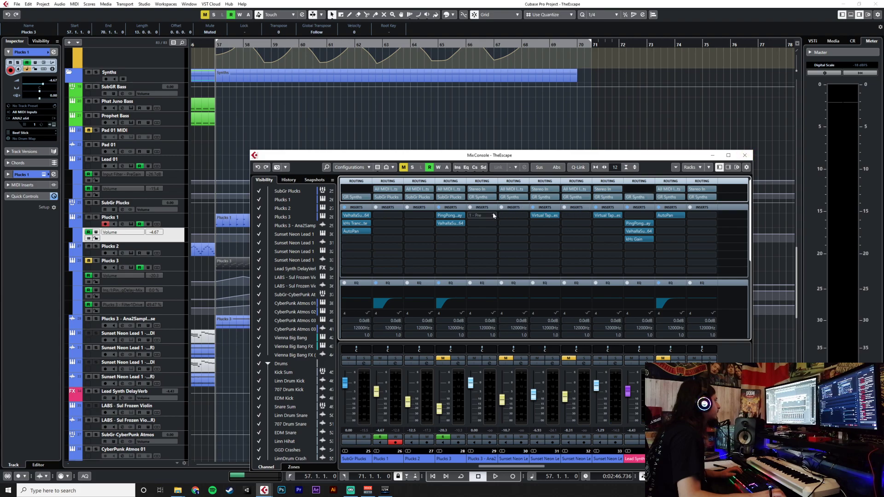
Route the rendered Plucks 3 audio channel's output to the SubGr Plucks group and close the MixConsole.
{"action": "left_click", "coordinate": [492, 200]}
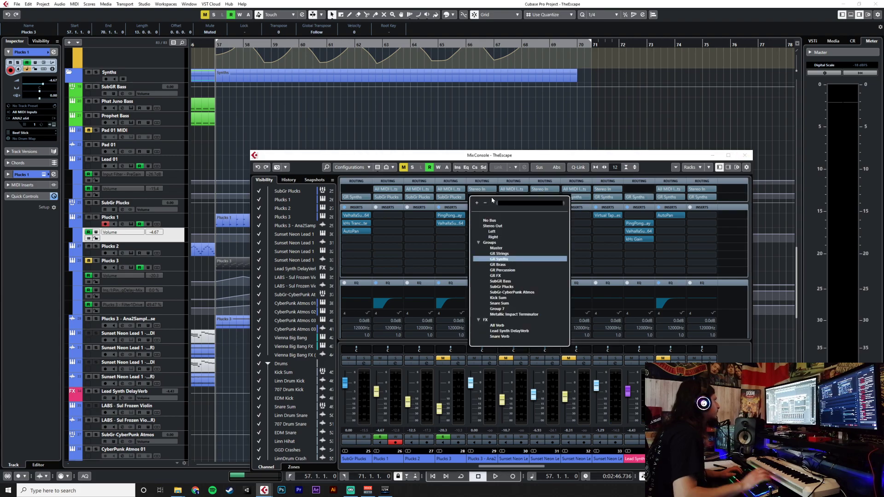
{"action": "type", "text": "ba"}
{"action": "key", "text": "Escape"}
{"action": "left_click", "coordinate": [492, 201]}
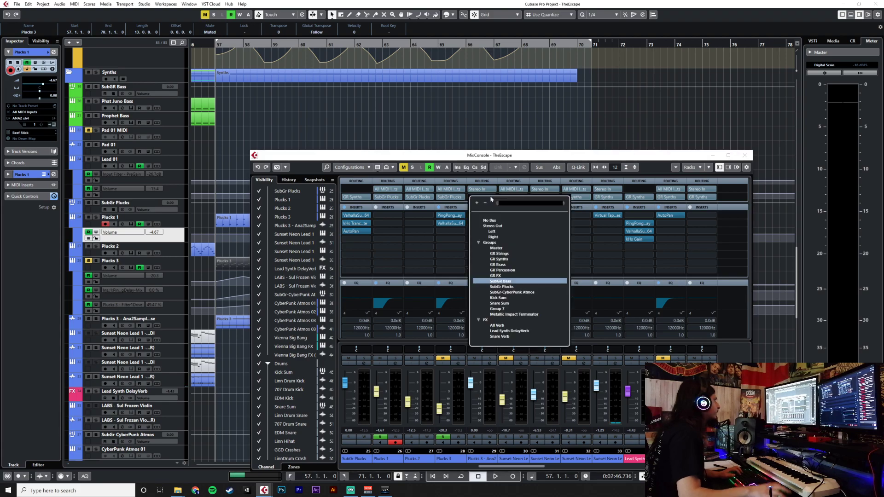
{"action": "type", "text": "pluck"}
{"action": "key", "text": "Return"}
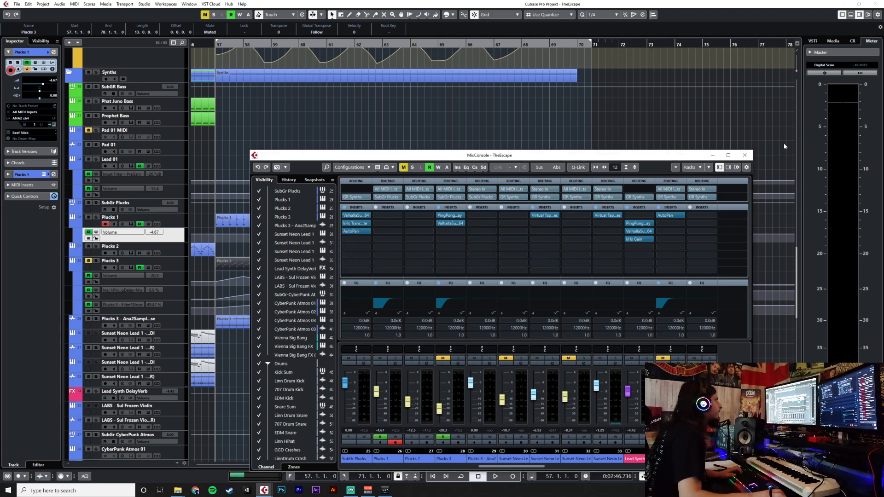
{"action": "left_click", "coordinate": [746, 155]}
Remove the ANA2 instrument from the muted original Plucks 3 track and bypass its channel inserts.
{"action": "scroll", "coordinate": [265, 353], "scroll_direction": "left", "scroll_amount": 5}
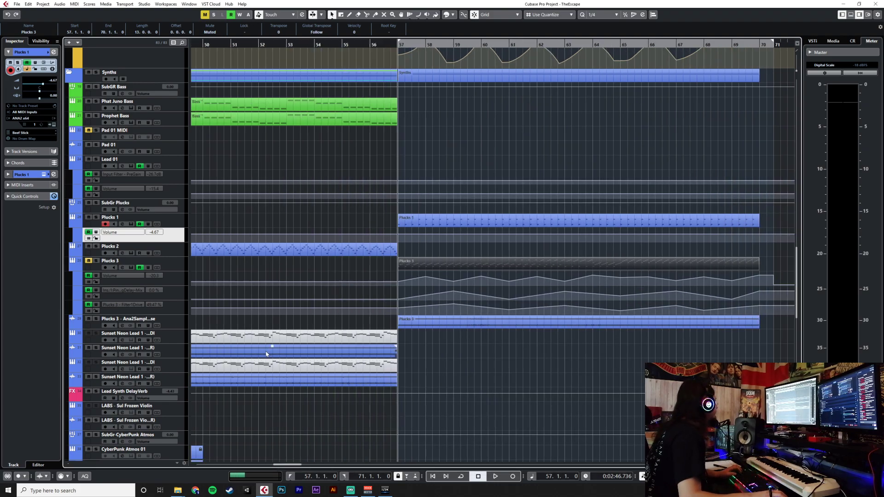
{"action": "left_click", "coordinate": [166, 262]}
{"action": "left_click", "coordinate": [21, 119]}
{"action": "left_click", "coordinate": [42, 138]}
{"action": "key", "text": "F3"}
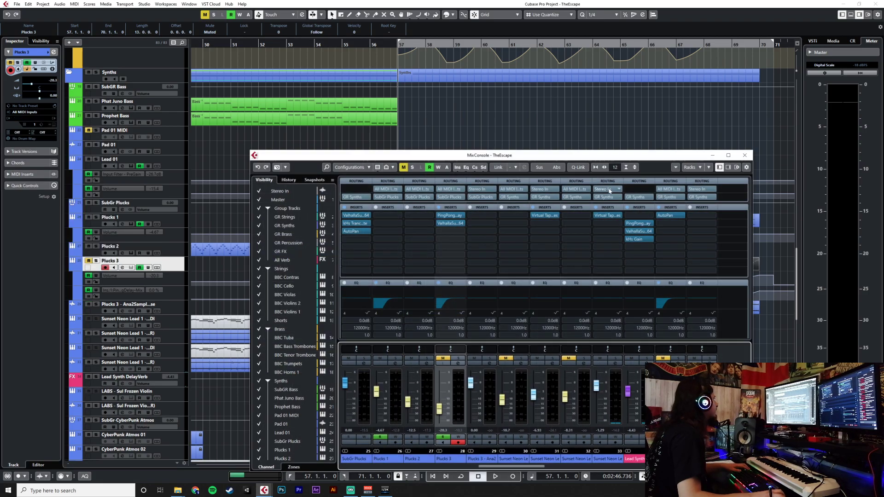
{"action": "left_click", "coordinate": [438, 207]}
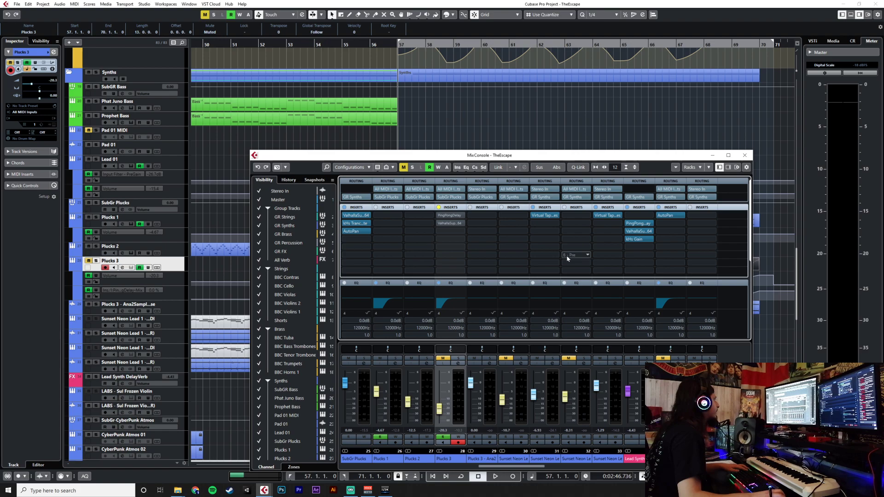
{"action": "left_click", "coordinate": [745, 156]}
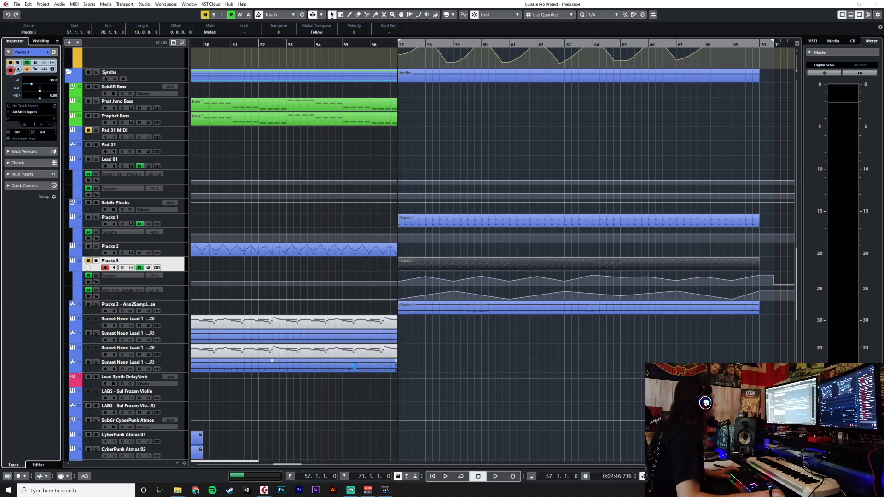
Play the section from bar 57 and enlarge the rendered Plucks 3 track to inspect its waveform.
{"action": "key", "text": "space"}
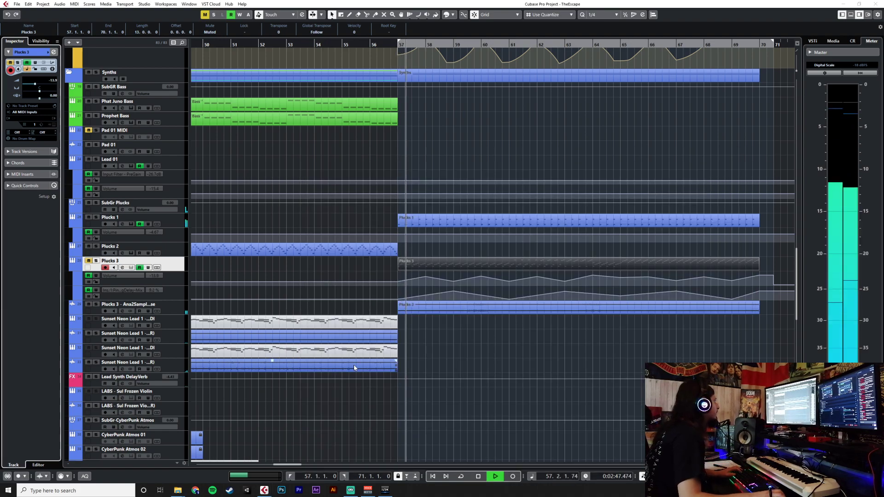
{"action": "left_click", "coordinate": [352, 338]}
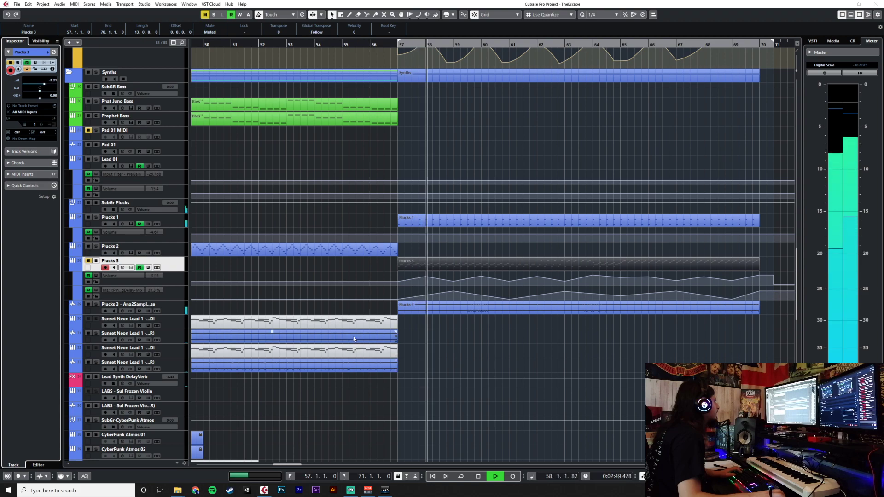
{"action": "left_click", "coordinate": [152, 308]}
{"action": "left_click_drag", "start_coordinate": [178, 315], "coordinate": [179, 360]}
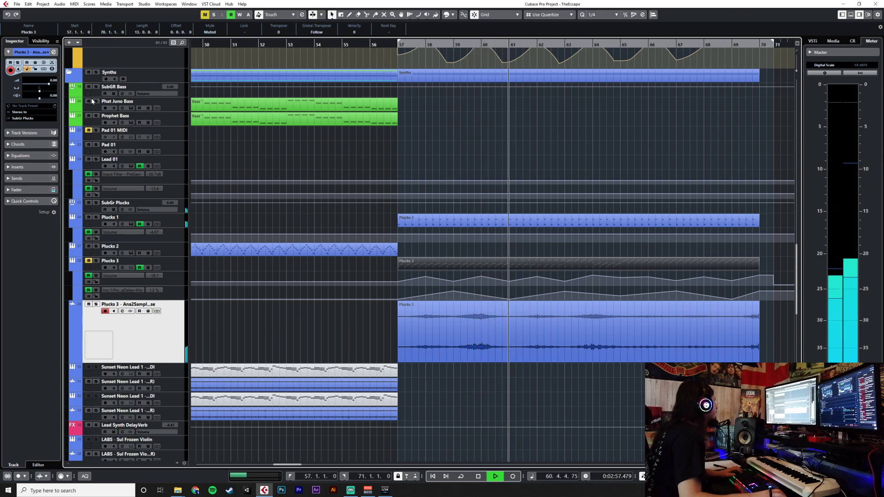
Raise the rendered Plucks 3 track's volume to 6.02 dB during playback and return the track to its small height.
{"action": "left_click", "coordinate": [408, 322]}
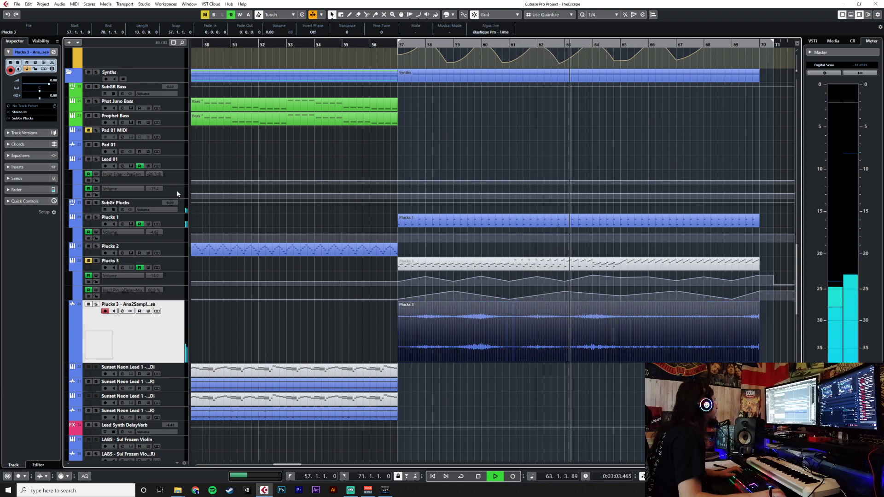
{"action": "left_click", "coordinate": [183, 208]}
{"action": "left_click", "coordinate": [162, 344]}
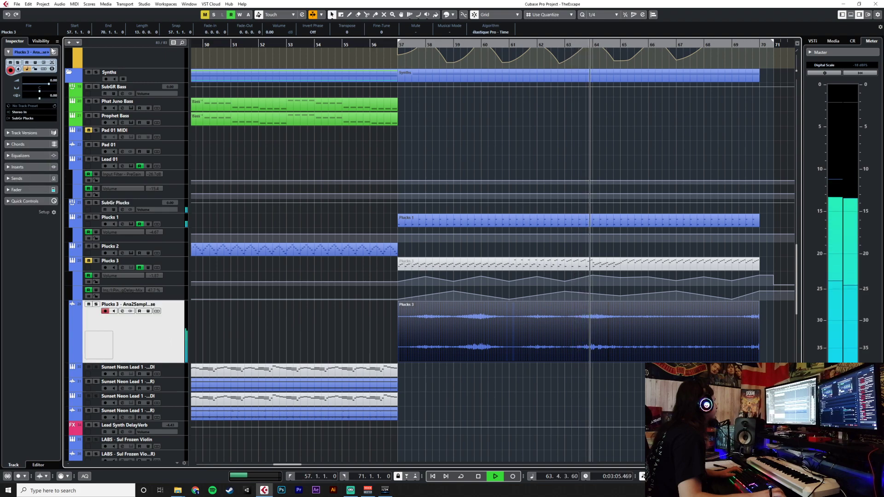
{"action": "left_click_drag", "start_coordinate": [48, 84], "coordinate": [57, 86]}
{"action": "left_click", "coordinate": [706, 320]}
{"action": "left_click", "coordinate": [228, 359]}
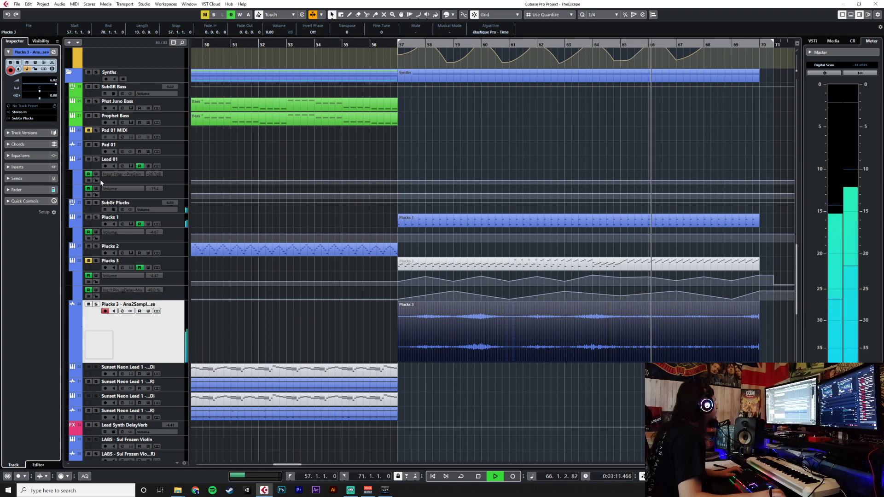
{"action": "left_click_drag", "start_coordinate": [170, 364], "coordinate": [170, 310]}
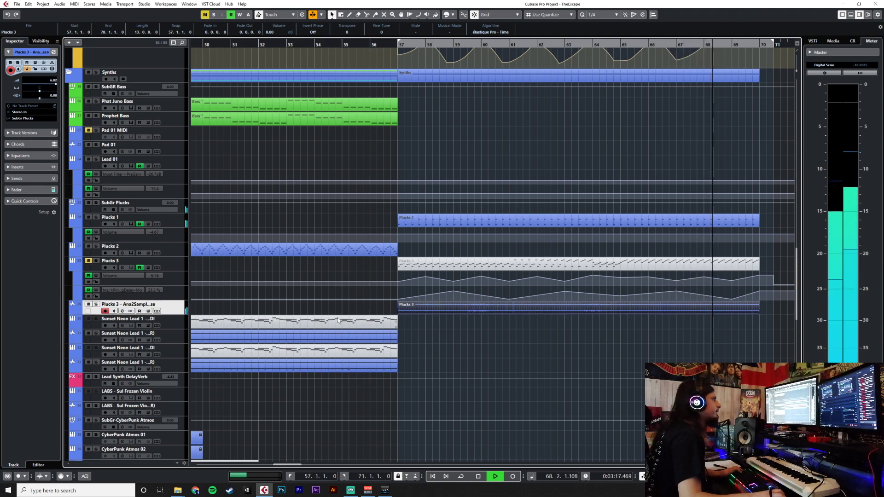
Stop playback, add the kHs Gain plug-in to the first insert slot of the rendered Plucks 3 channel, and close the MixConsole.
{"action": "key", "text": "space"}
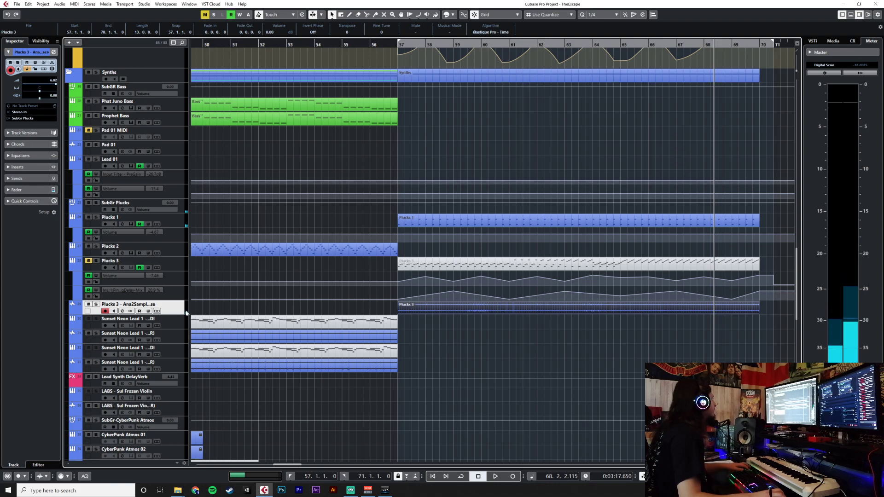
{"action": "key", "text": "F3"}
{"action": "left_click", "coordinate": [488, 218]}
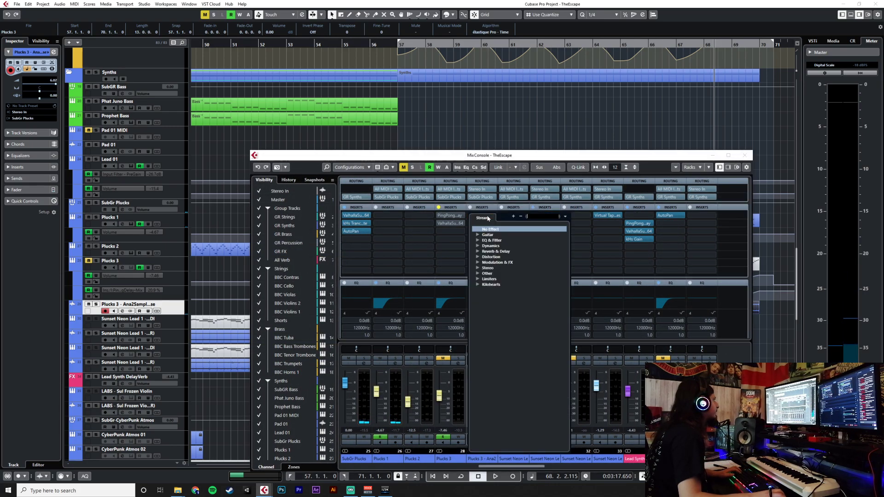
{"action": "type", "text": "gain"}
{"action": "key", "text": "Return"}
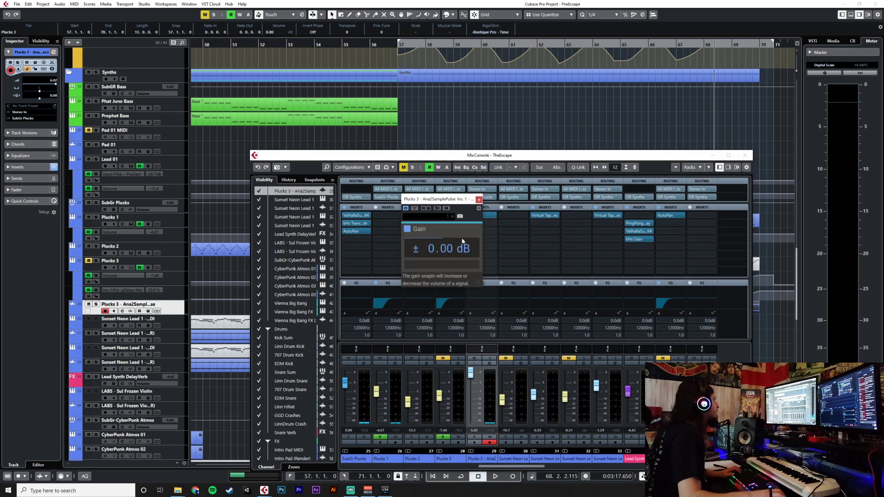
{"action": "key", "text": "F3"}
Play from bar 57, set the Gain plug-in to +5.00 dB, and reset the rendered track's volume to 0.00.
{"action": "left_click", "coordinate": [398, 45]}
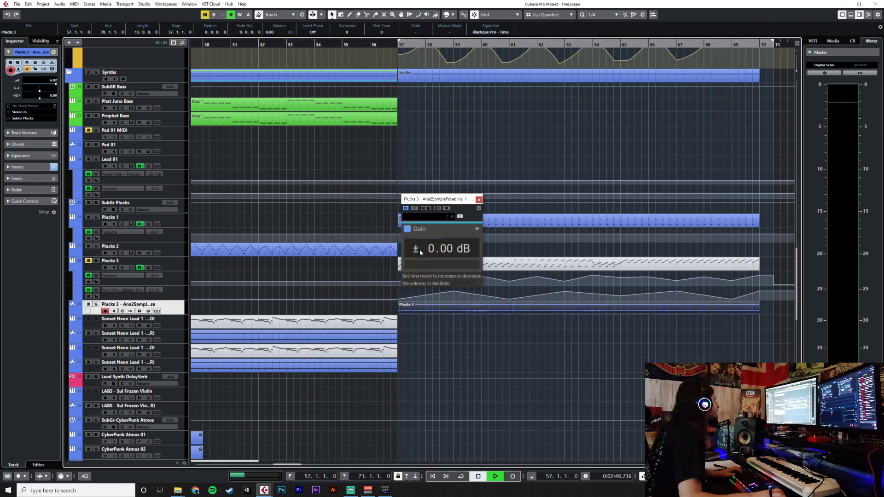
{"action": "key", "text": "space"}
{"action": "left_click_drag", "start_coordinate": [406, 265], "coordinate": [450, 265]}
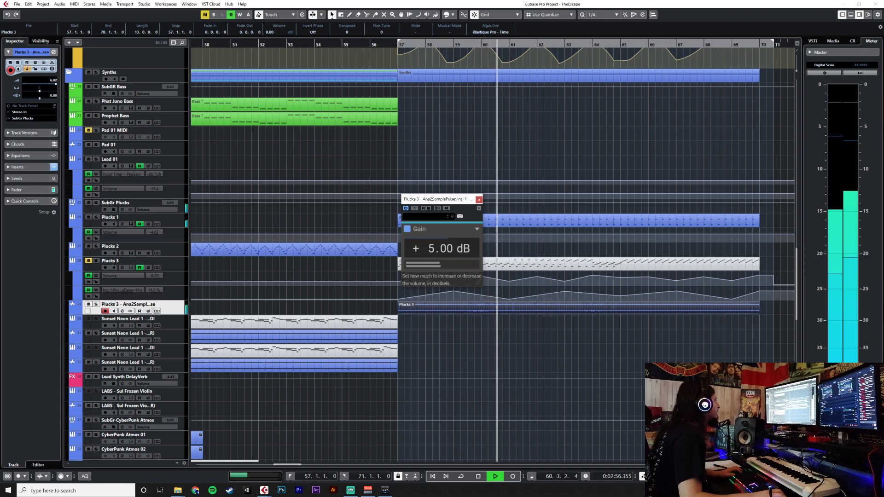
{"action": "left_click", "coordinate": [479, 200]}
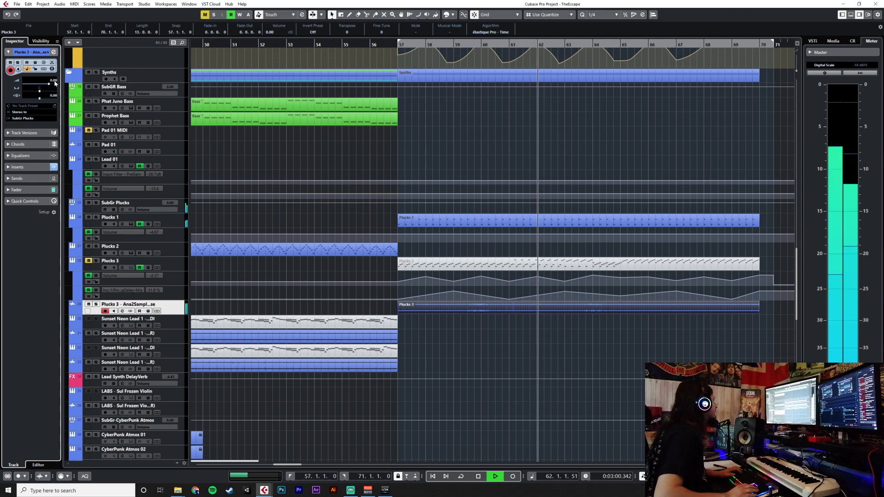
Raise the rendered Plucks 3 channel's Gain plug-in to +6.98 dB during playback and close its window.
{"action": "key", "text": "F3"}
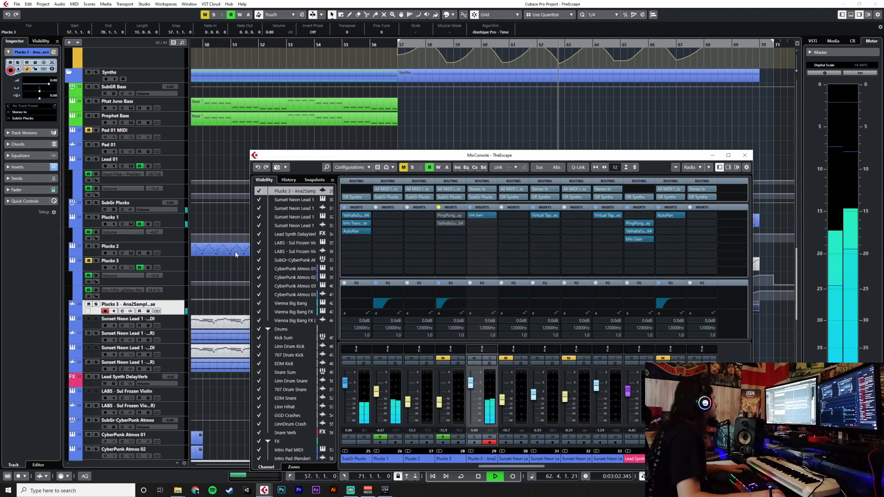
{"action": "left_click", "coordinate": [480, 215]}
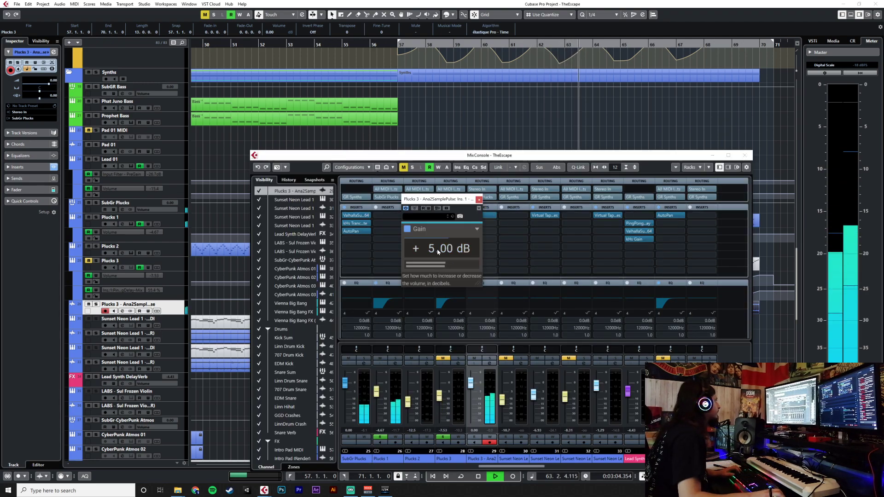
{"action": "scroll", "coordinate": [442, 266], "scroll_direction": "up", "scroll_amount": 4}
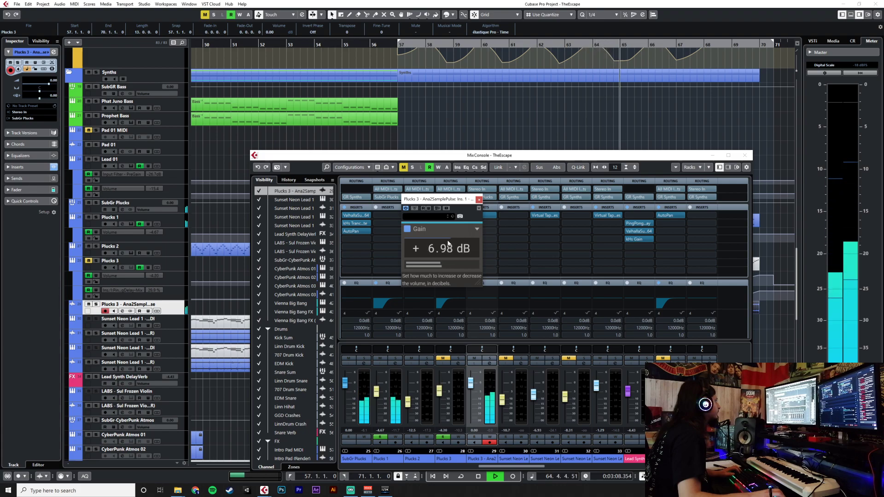
{"action": "left_click", "coordinate": [479, 200]}
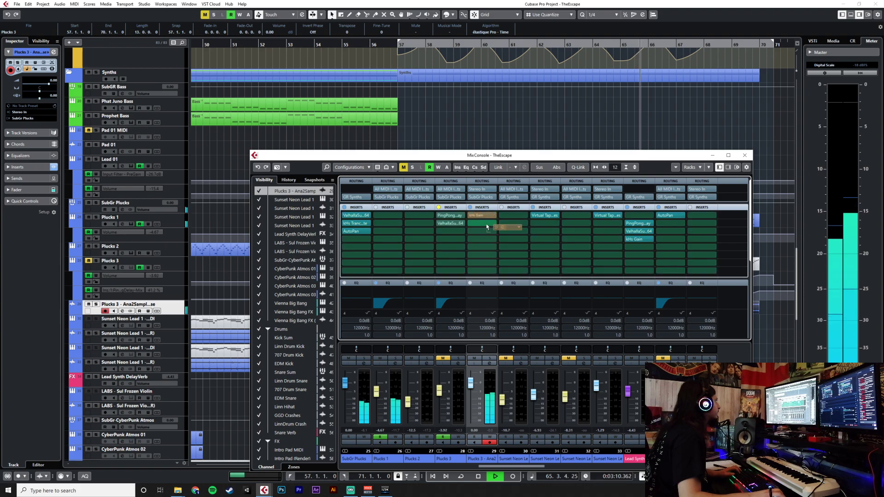
Place a GEQ-10 equaliser ahead of the Gain plug-in on the rendered Plucks 3 channel and cut its lowest bands.
{"action": "left_click", "coordinate": [488, 219]}
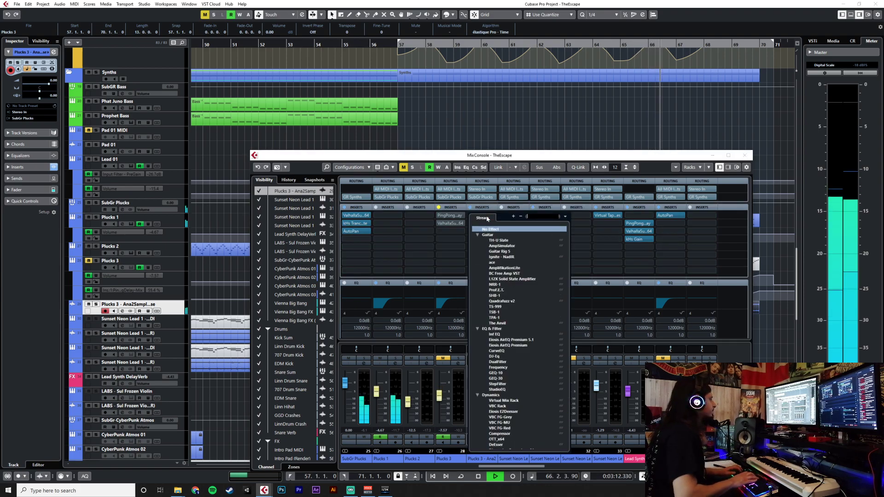
{"action": "type", "text": "eq"}
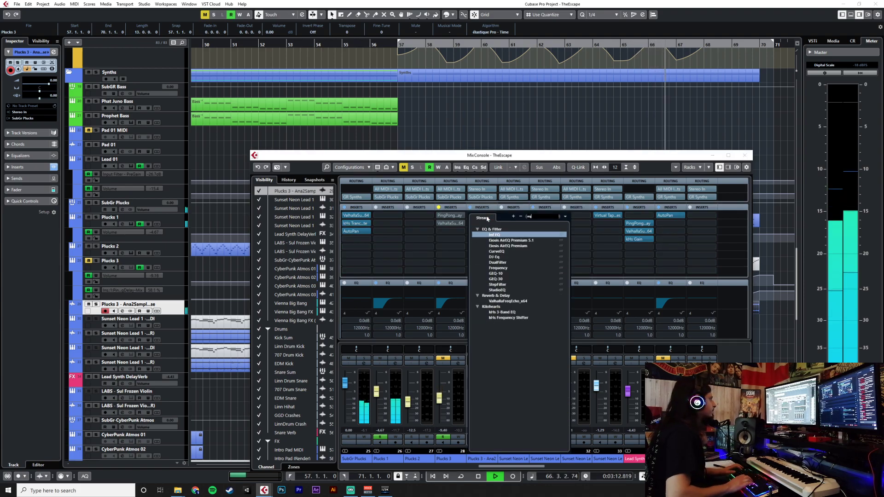
{"action": "left_click", "coordinate": [495, 273]}
{"action": "mouse_move", "coordinate": [391, 247]}
{"action": "left_mouse_down"}
{"action": "mouse_move", "coordinate": [396, 270]}
{"action": "mouse_move", "coordinate": [395, 261]}
{"action": "left_mouse_up"}
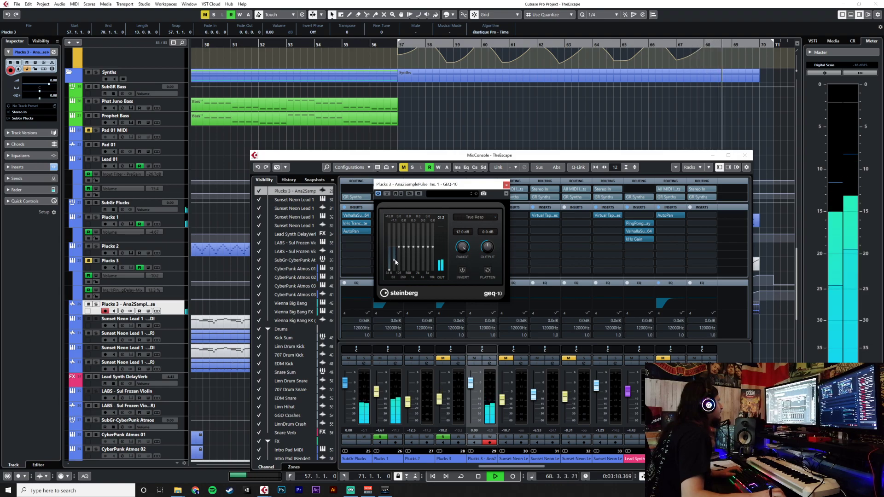
{"action": "left_click", "coordinate": [506, 186]}
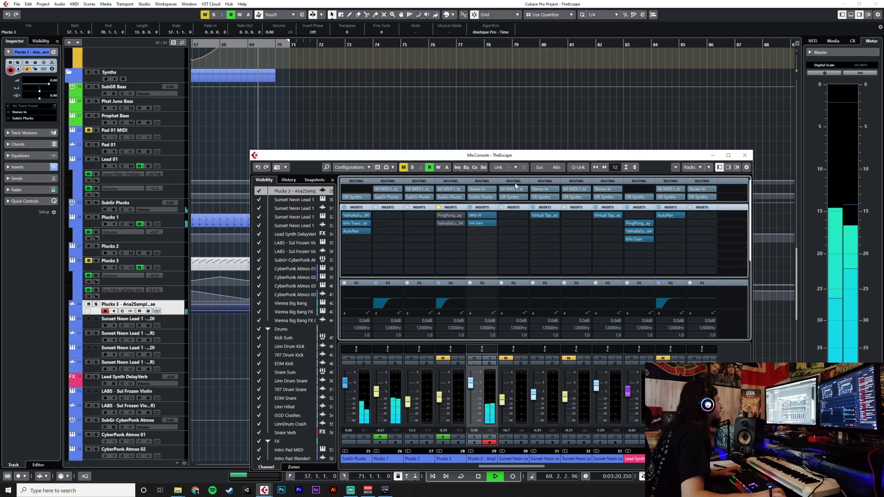
{"action": "left_click", "coordinate": [745, 156]}
Examine the end of the rendered Plucks 3 clip near bar 70 and stop playback.
{"action": "scroll", "coordinate": [344, 352], "scroll_direction": "down", "scroll_amount": 2}
{"action": "scroll", "coordinate": [343, 352], "scroll_direction": "left", "scroll_amount": 6}
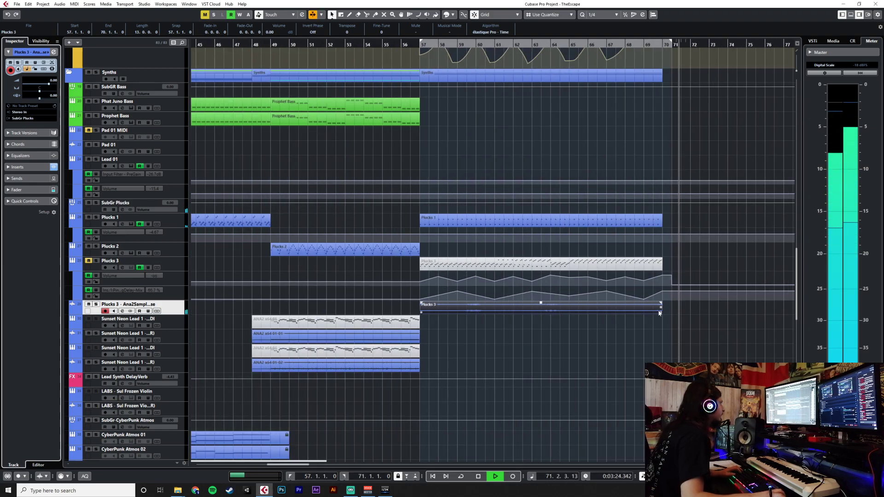
{"action": "left_click", "coordinate": [655, 309]}
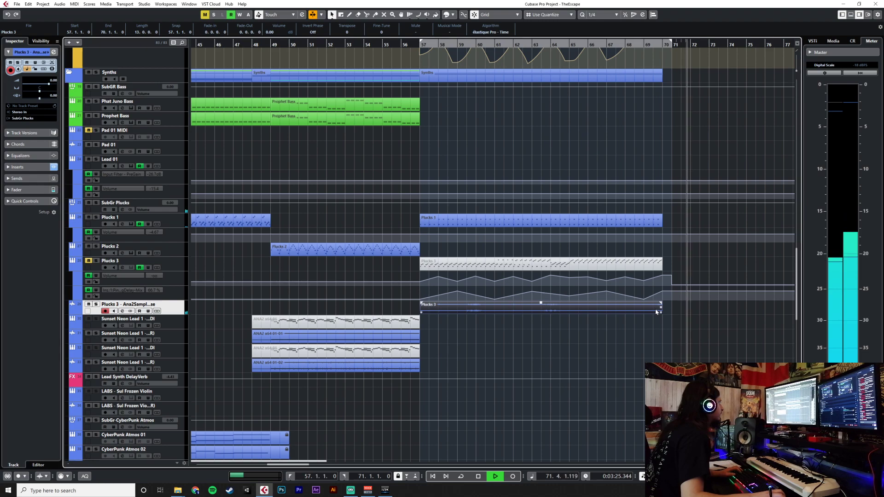
{"action": "left_click", "coordinate": [620, 333]}
{"action": "key", "text": "space"}
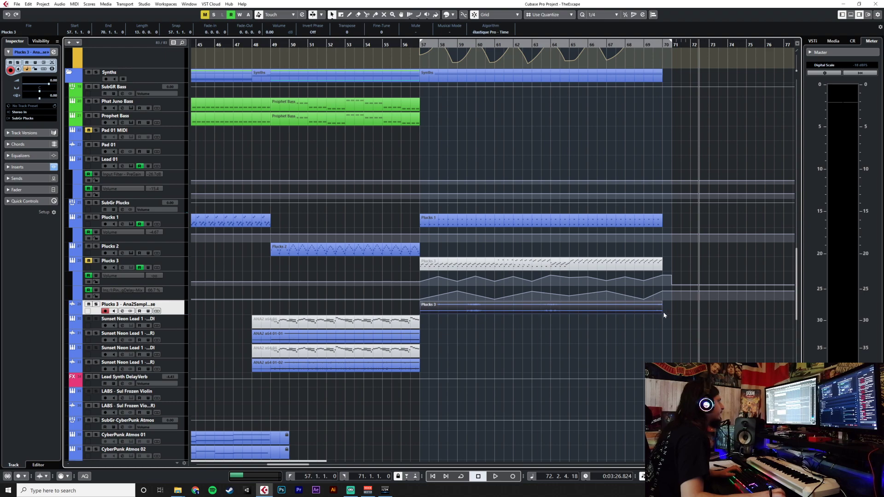
{"action": "scroll", "coordinate": [663, 312], "scroll_direction": "up", "scroll_amount": 2, "text": "ctrl"}
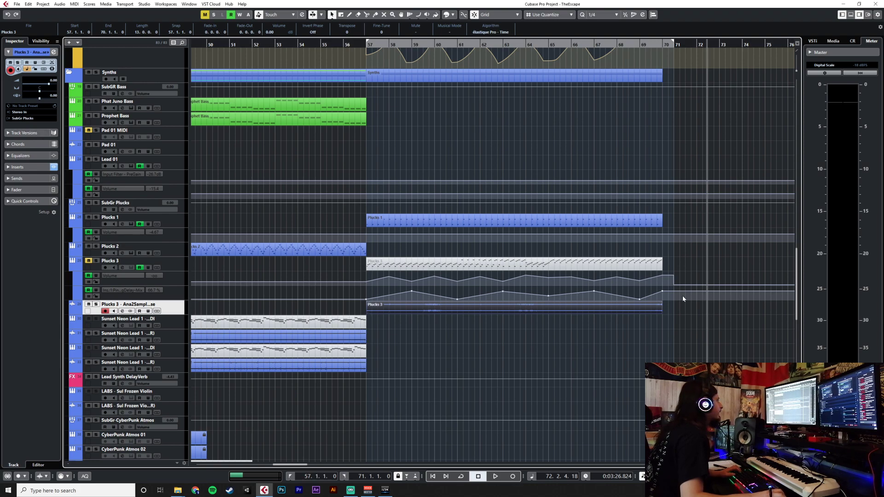
Remove the rendered Plucks 3 audio clip from its track and restore it at bar 57.
{"action": "left_click", "coordinate": [181, 251]}
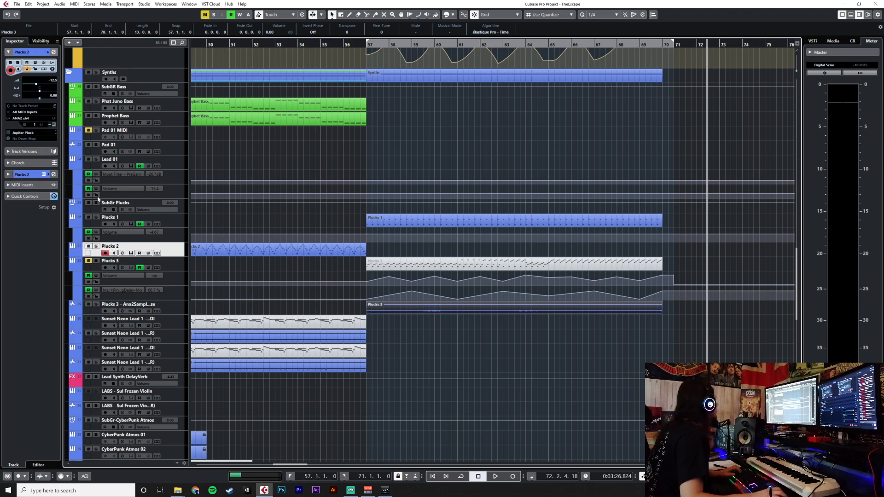
{"action": "left_click", "coordinate": [181, 307]}
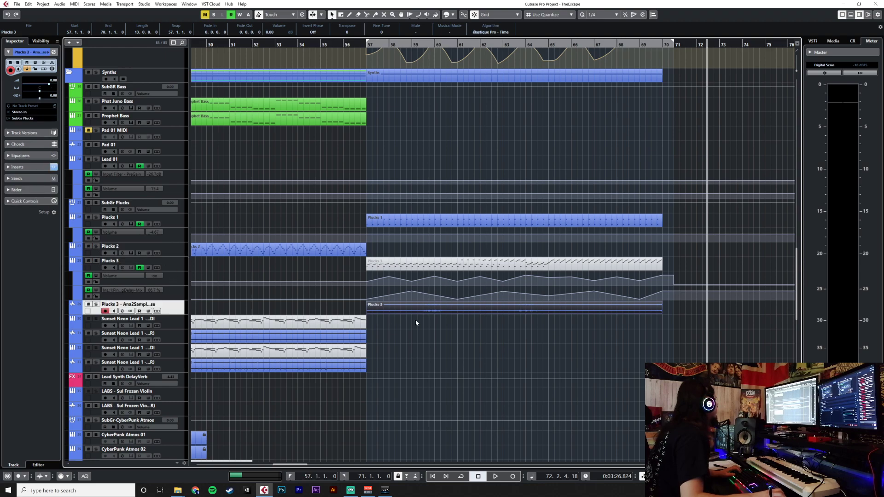
{"action": "key", "text": "Delete"}
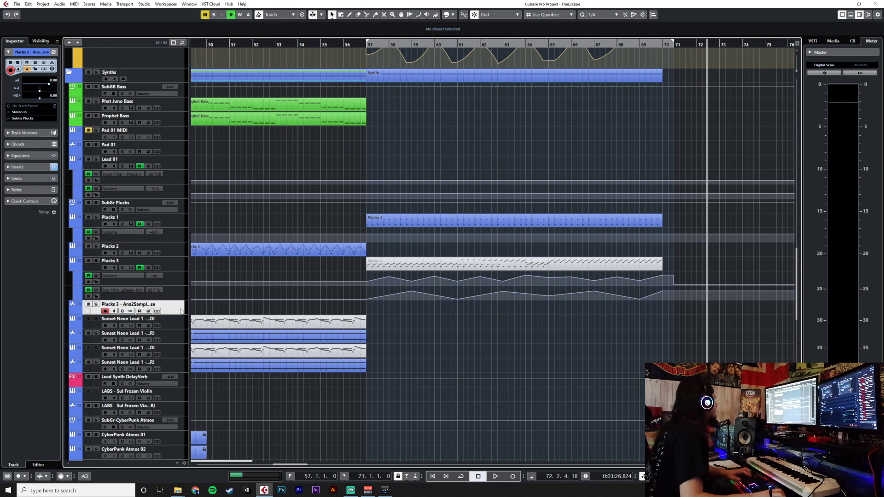
{"action": "left_click", "coordinate": [368, 265]}
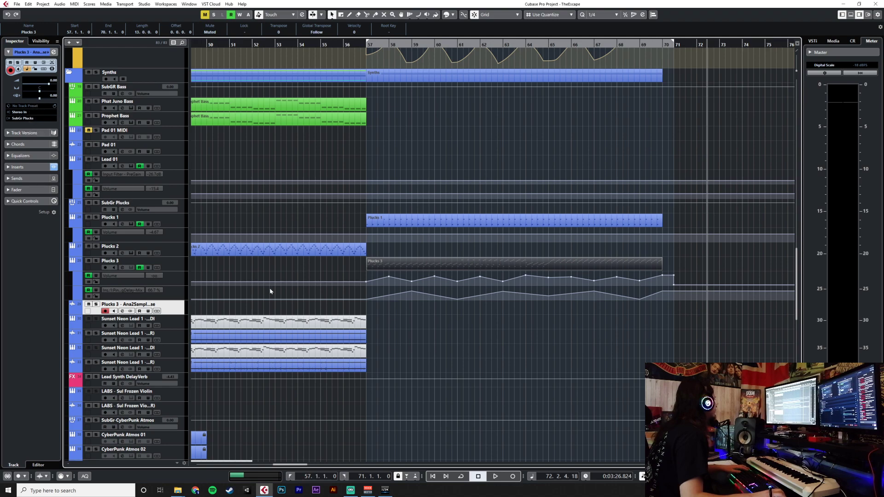
{"action": "key", "text": "ctrl+v"}
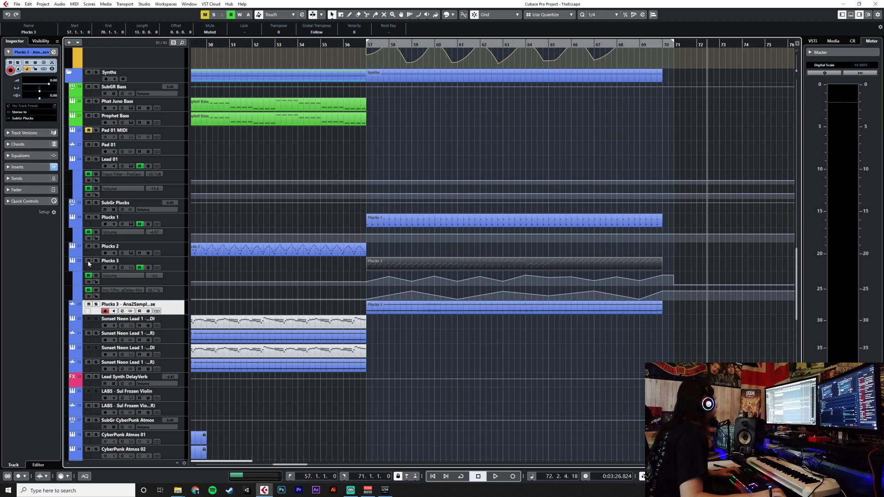
Select the empty Audio 01 track below Impact 2 - 2 in the FX folder.
{"action": "scroll", "coordinate": [664, 312], "scroll_direction": "down", "scroll_amount": 10}
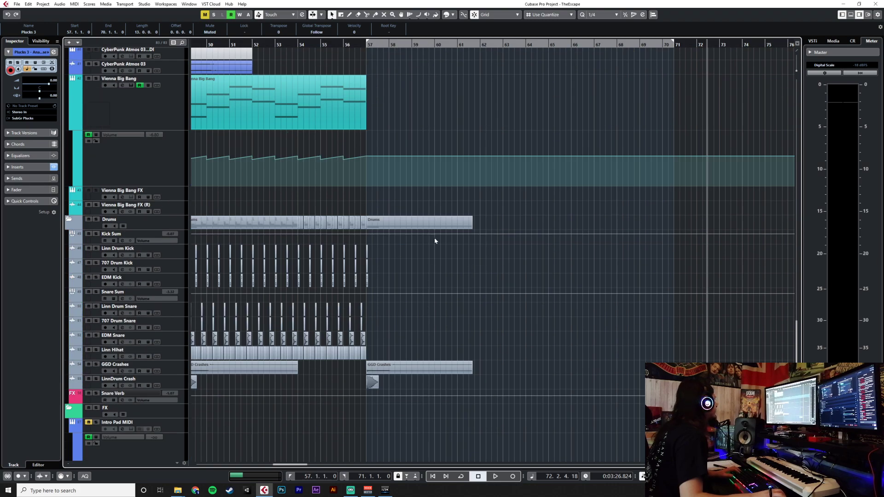
{"action": "scroll", "coordinate": [315, 291], "scroll_direction": "down", "scroll_amount": 3}
{"action": "scroll", "coordinate": [171, 379], "scroll_direction": "down", "scroll_amount": 3}
{"action": "left_click", "coordinate": [181, 367]}
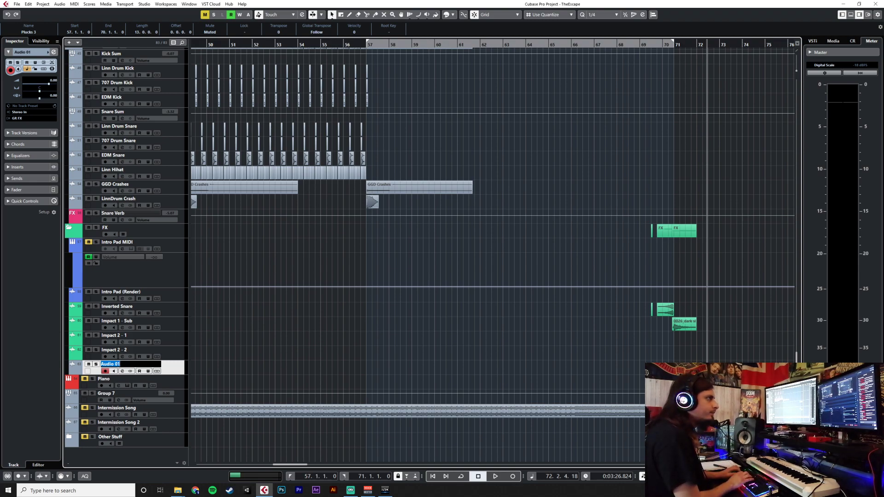
{"action": "left_click", "coordinate": [175, 370]}
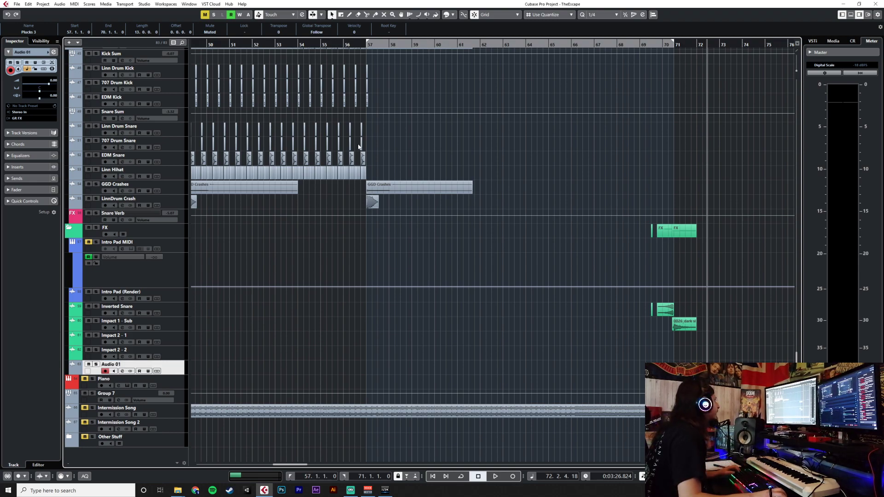
Place the project cursor at bar 57 and set the quantize preset to 1/1.
{"action": "left_click", "coordinate": [366, 45]}
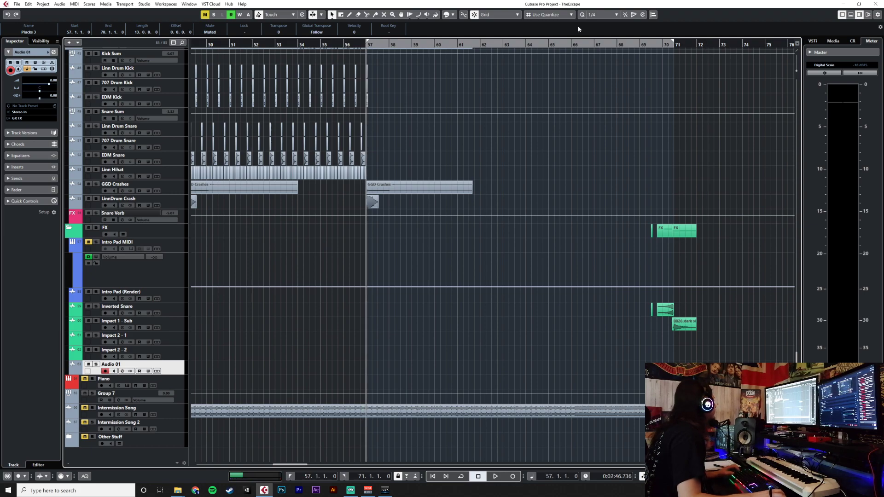
{"action": "left_click", "coordinate": [617, 14]}
{"action": "left_click", "coordinate": [610, 25]}
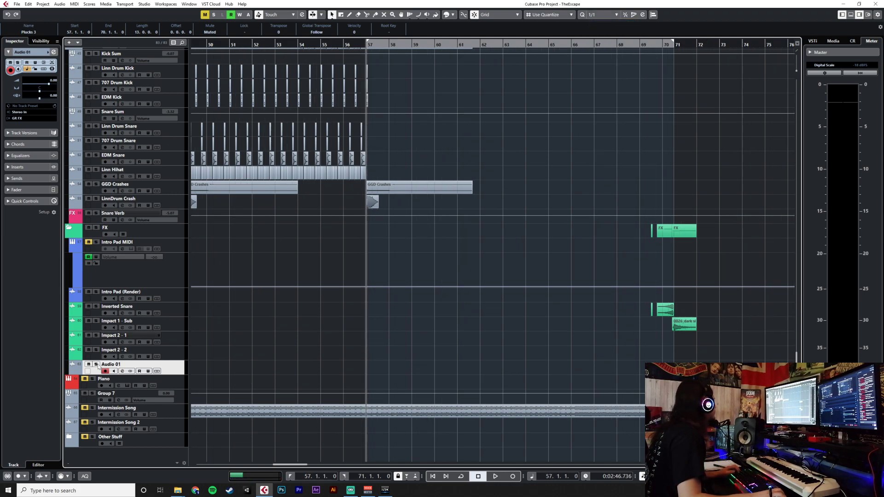
{"action": "key", "text": "alt+Tab"}
{"action": "key", "text": "Tab"}
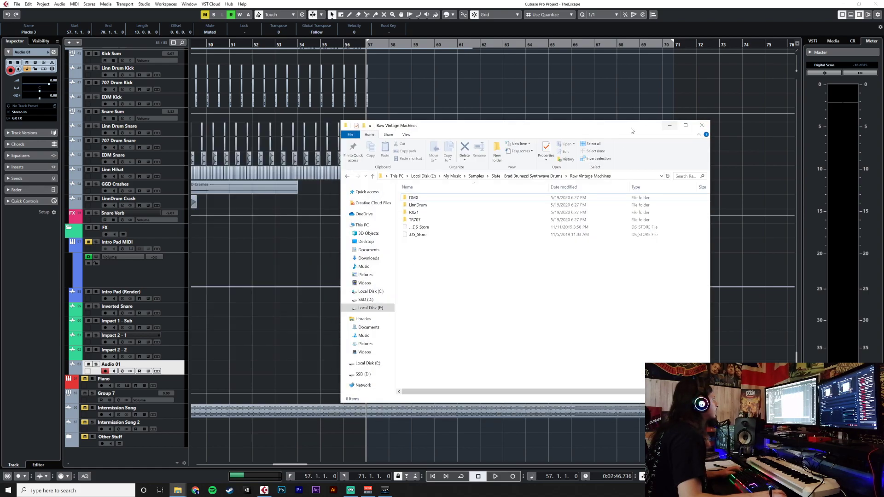
{"action": "left_click", "coordinate": [669, 125]}
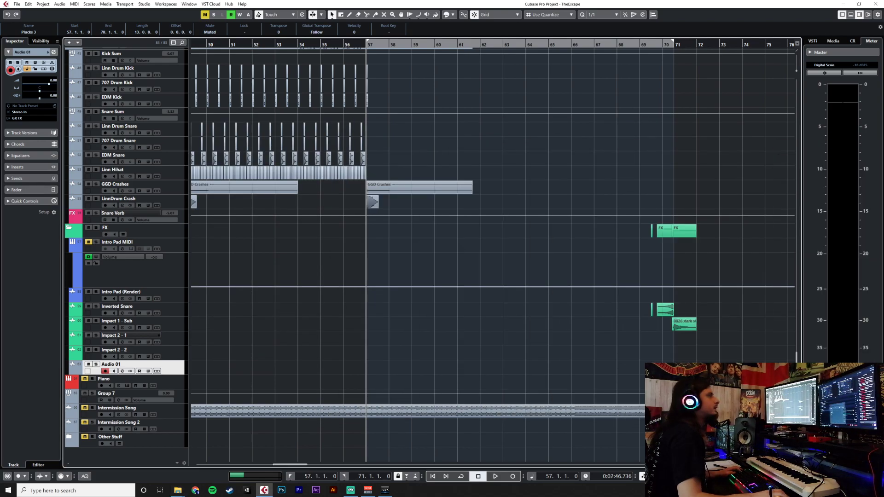
Import audio files at bar 57, copying and converting them into the project, and place them on different tracks.
{"action": "left_click", "coordinate": [21, 4]}
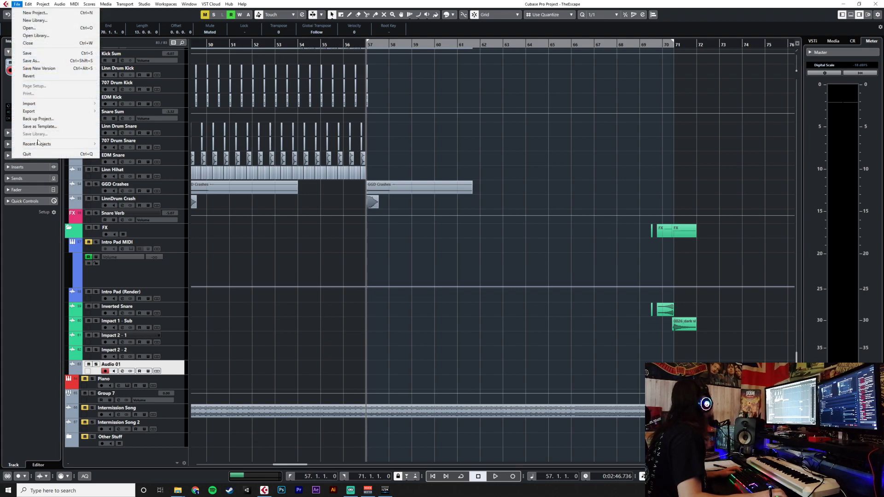
{"action": "mouse_move", "coordinate": [48, 103]}
{"action": "left_click", "coordinate": [105, 103]}
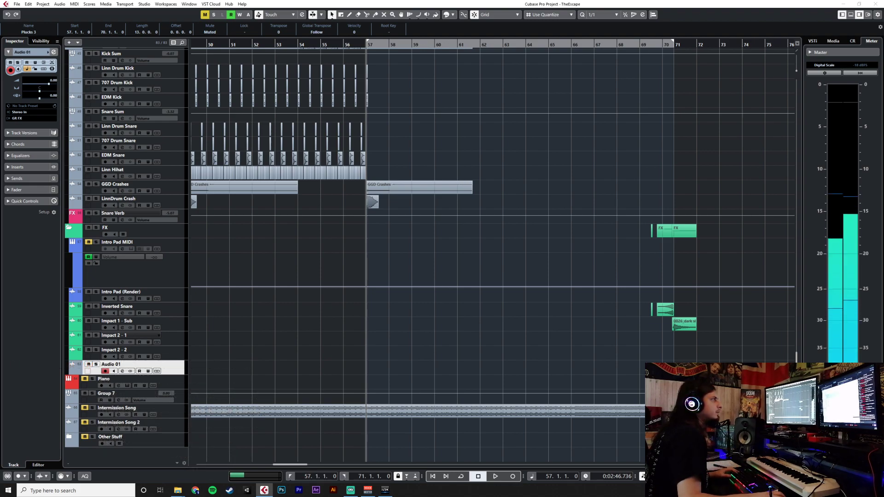
{"action": "key", "text": "Return"}
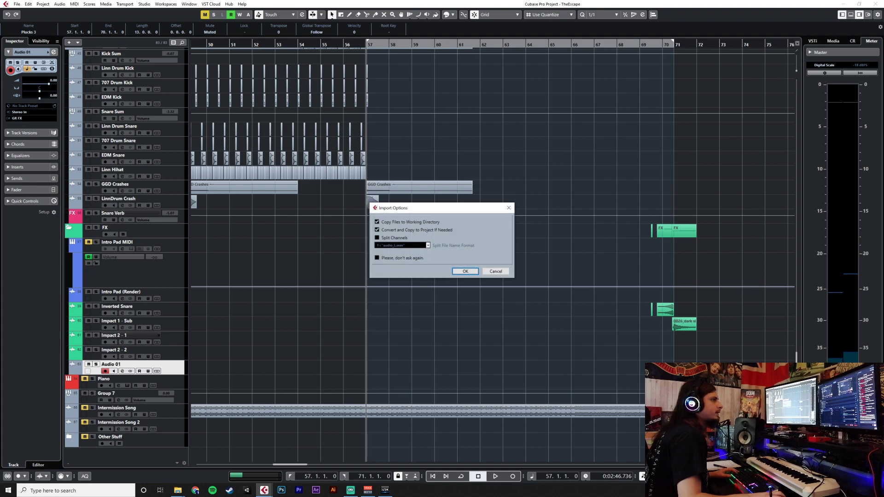
{"action": "left_click", "coordinate": [465, 271]}
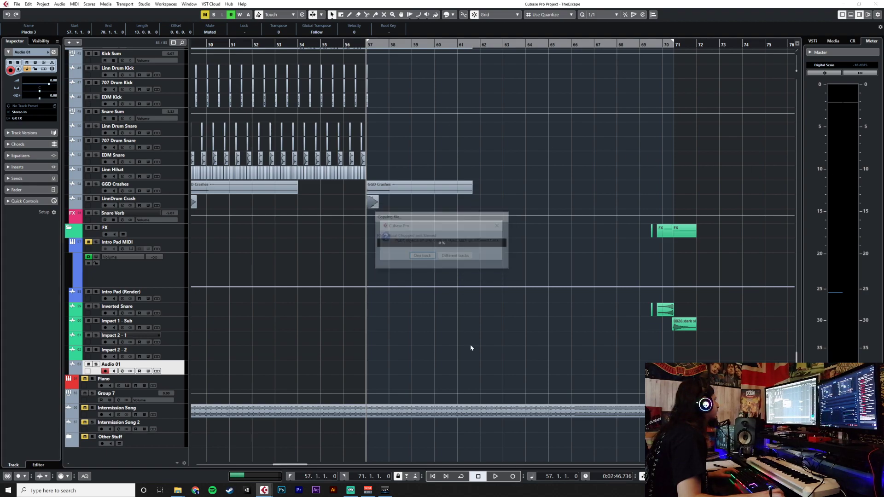
{"action": "left_click", "coordinate": [456, 256]}
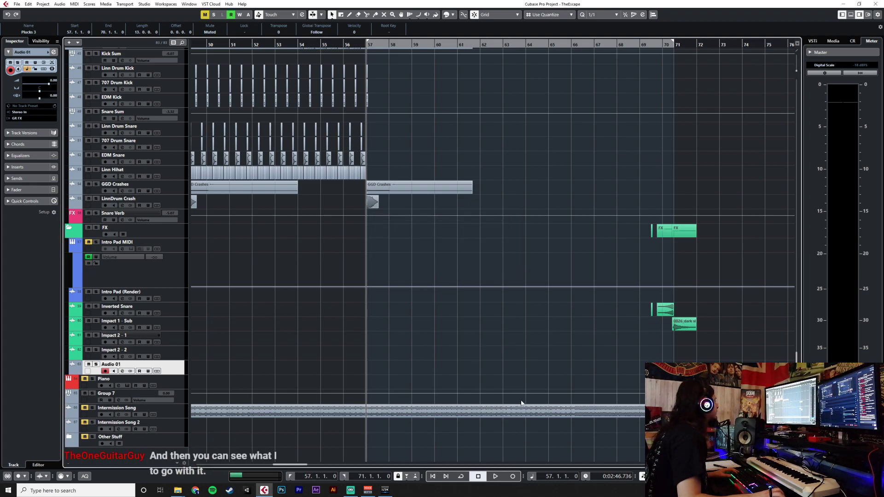
Undo the audio file import, and duplicate the empty Audio 01 track four times in the FX folder.
{"action": "scroll", "coordinate": [458, 343], "scroll_direction": "down", "scroll_amount": 1}
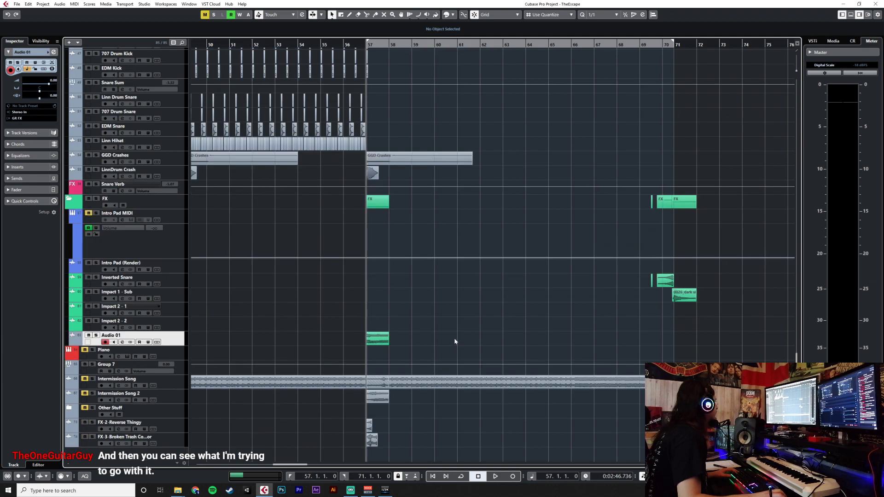
{"action": "key", "text": "ctrl+z"}
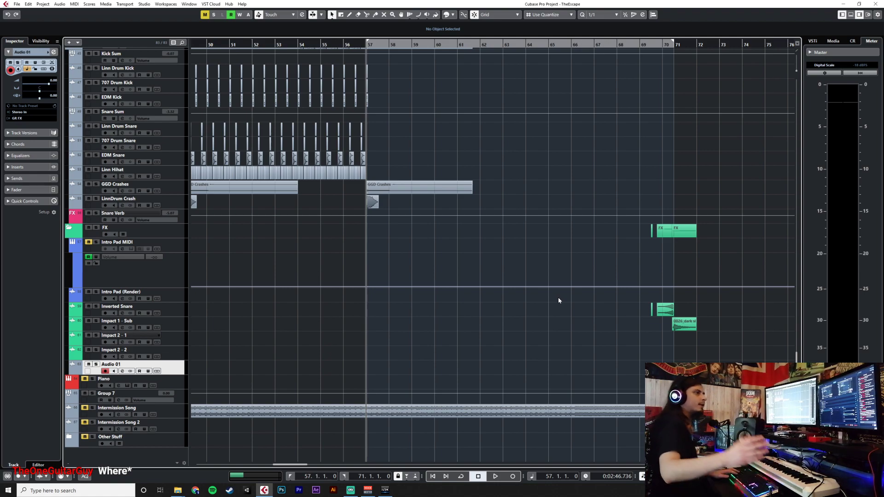
{"action": "right_click", "coordinate": [174, 362]}
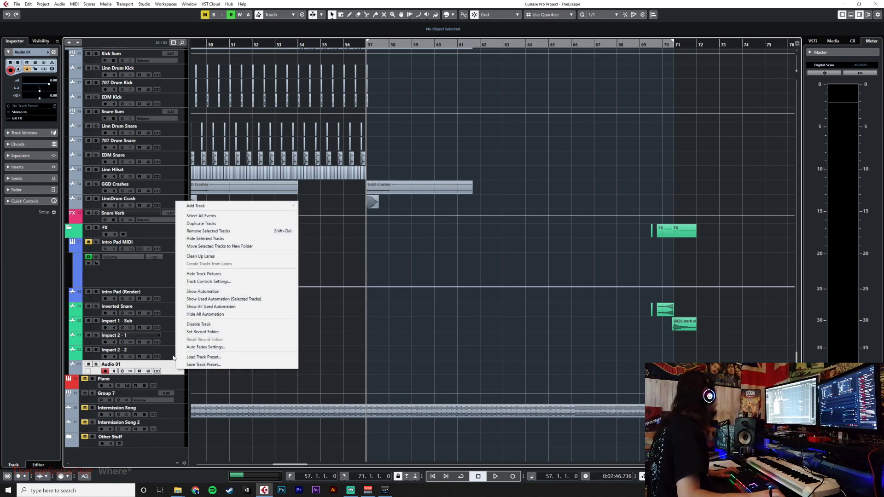
{"action": "left_click", "coordinate": [239, 224]}
{"action": "right_click", "coordinate": [176, 388]}
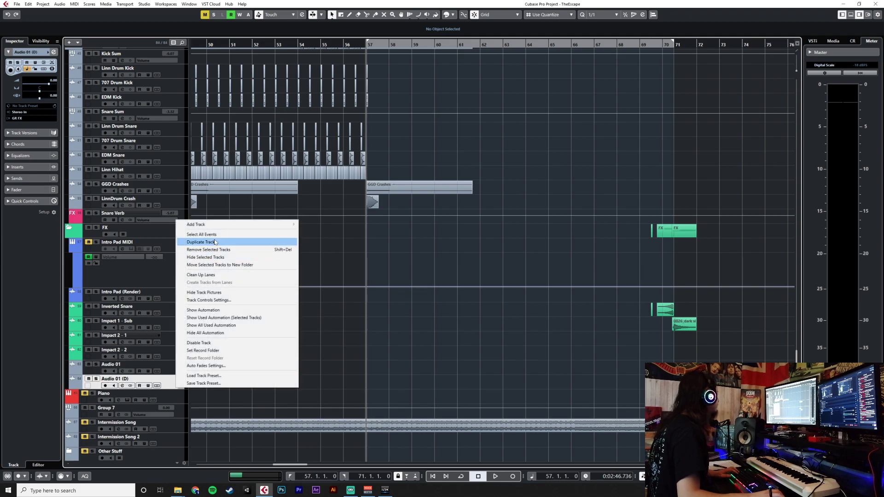
{"action": "left_click", "coordinate": [202, 242]}
{"action": "right_click", "coordinate": [175, 400]}
{"action": "left_click", "coordinate": [202, 251]}
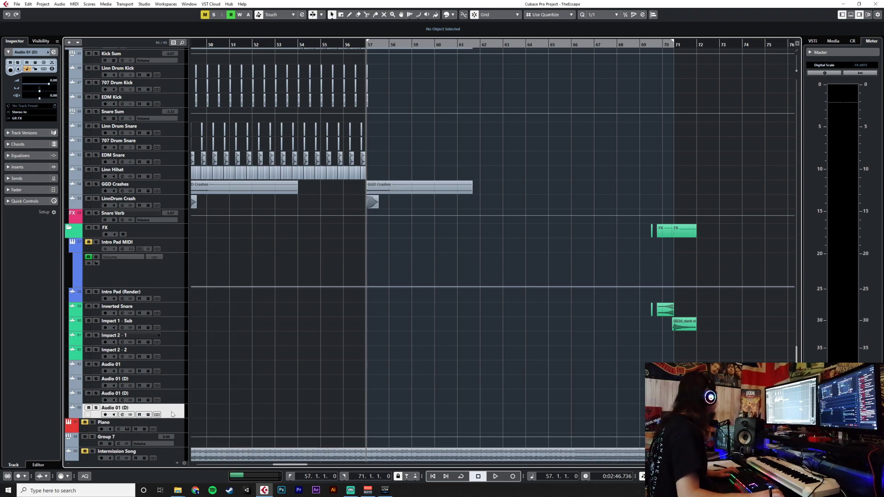
{"action": "right_click", "coordinate": [176, 416]}
{"action": "left_click", "coordinate": [207, 269]}
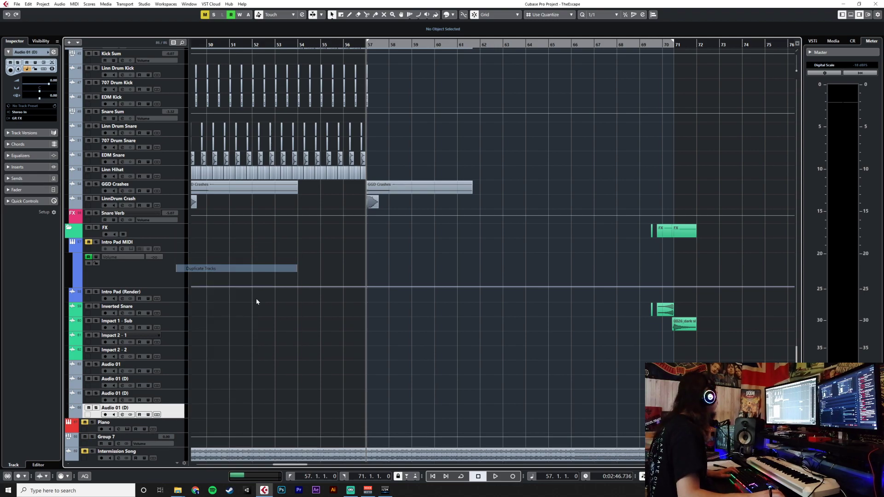
Import the audio files at bar 57 from the Audio 01 track down, copying and converting them into the project and using different tracks.
{"action": "left_click", "coordinate": [169, 367]}
{"action": "key", "text": "alt+Tab"}
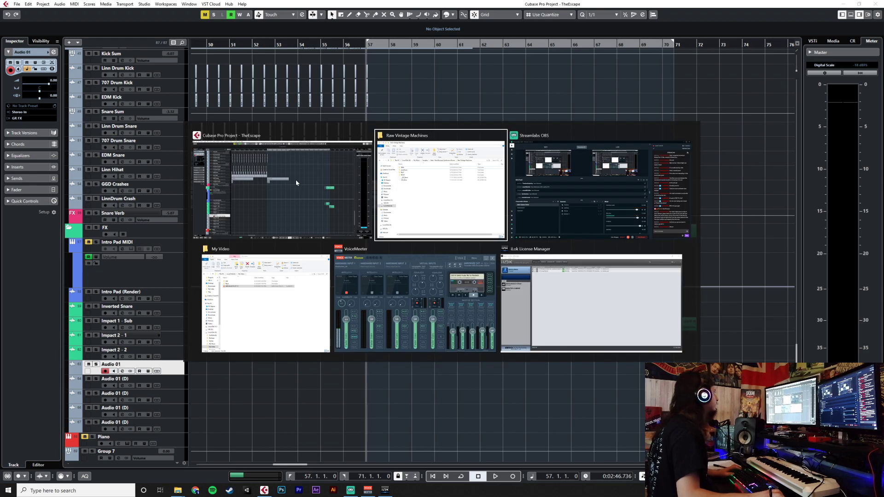
{"action": "key", "text": "alt+Tab"}
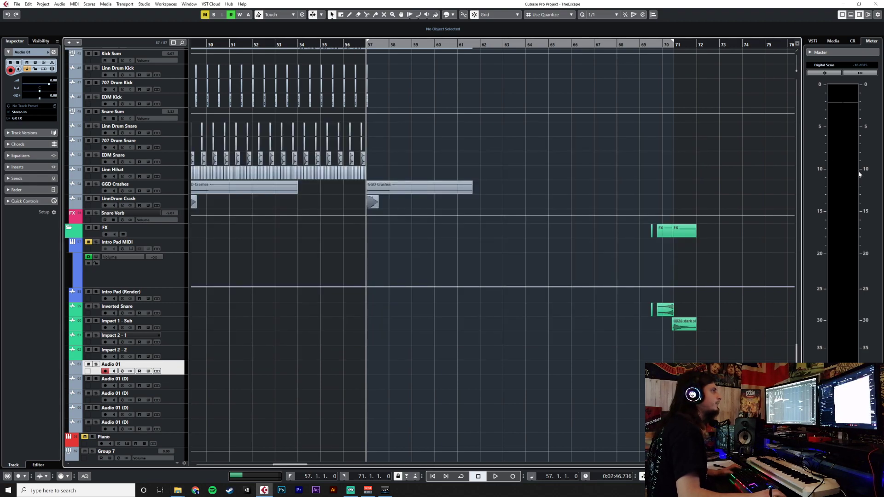
{"action": "key", "text": "alt+Tab"}
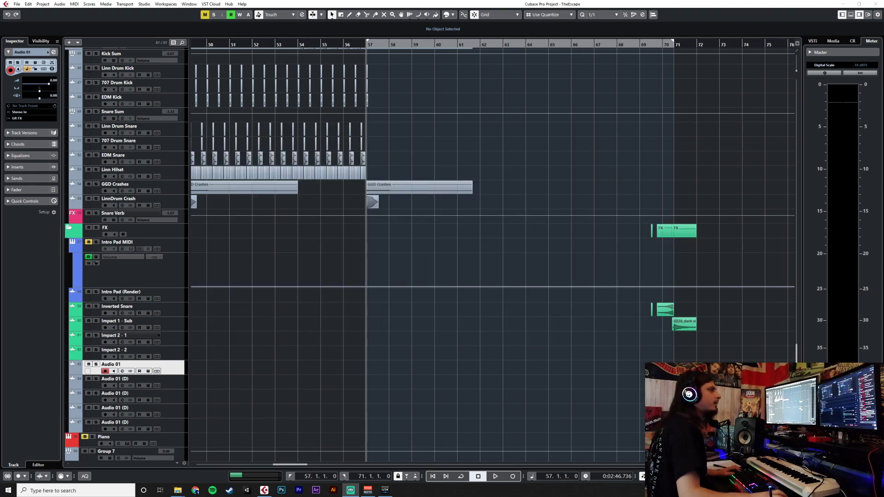
{"action": "left_click", "coordinate": [17, 4]}
{"action": "left_click", "coordinate": [17, 3]}
{"action": "mouse_move", "coordinate": [55, 103]}
{"action": "left_click", "coordinate": [154, 104]}
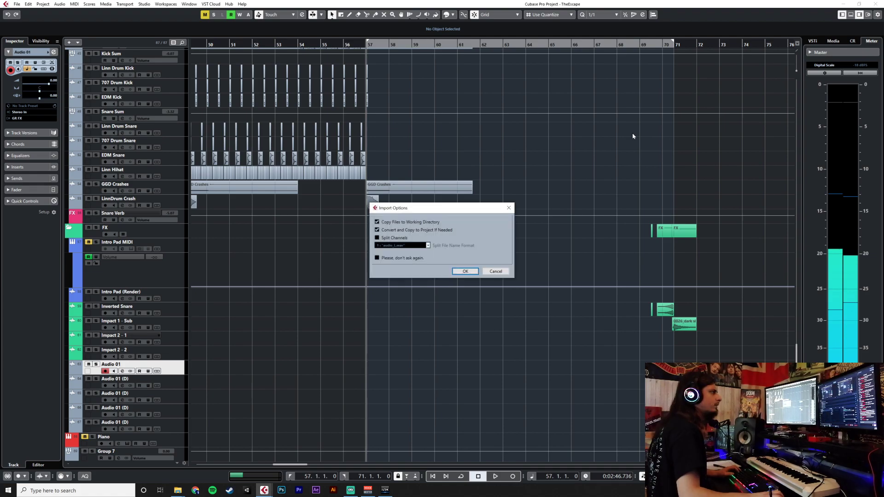
{"action": "left_click", "coordinate": [471, 272]}
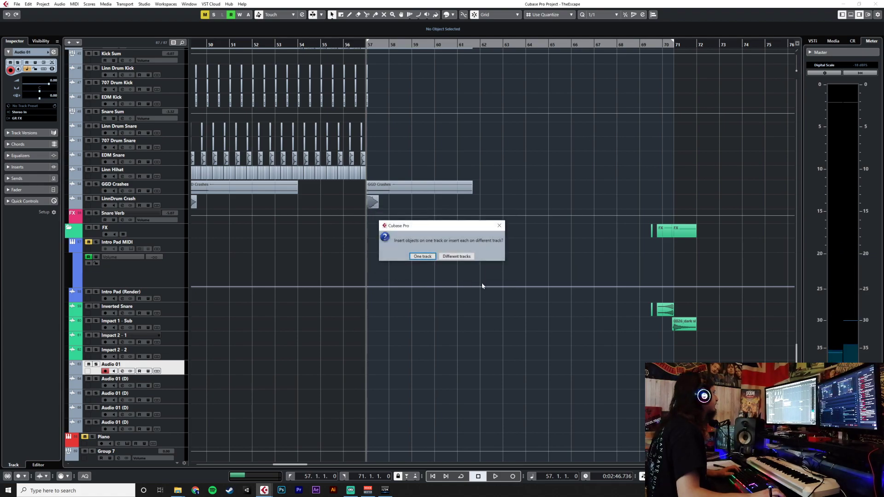
{"action": "left_click", "coordinate": [458, 257]}
{"action": "scroll", "coordinate": [481, 338], "scroll_direction": "down", "scroll_amount": 2}
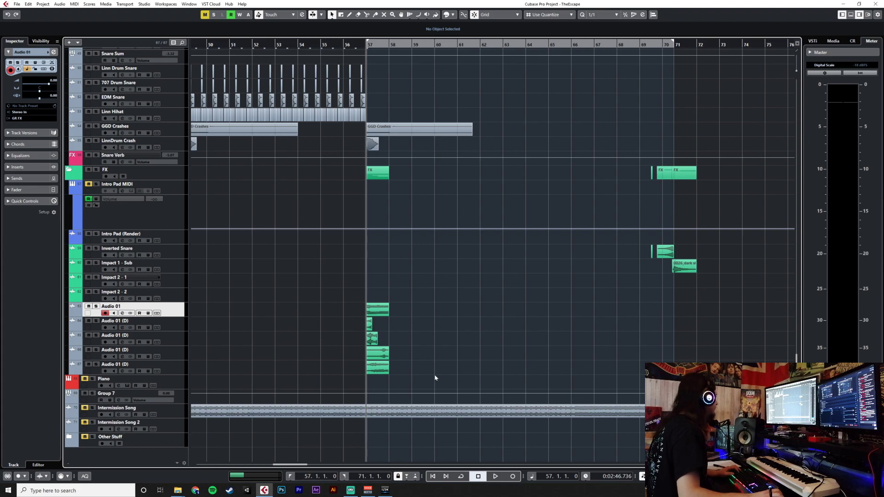
Repeat the FX-1-Digital Buzz-01 clip on the Audio 01 track at bars 58, 59 and 60.
{"action": "left_click", "coordinate": [69, 443]}
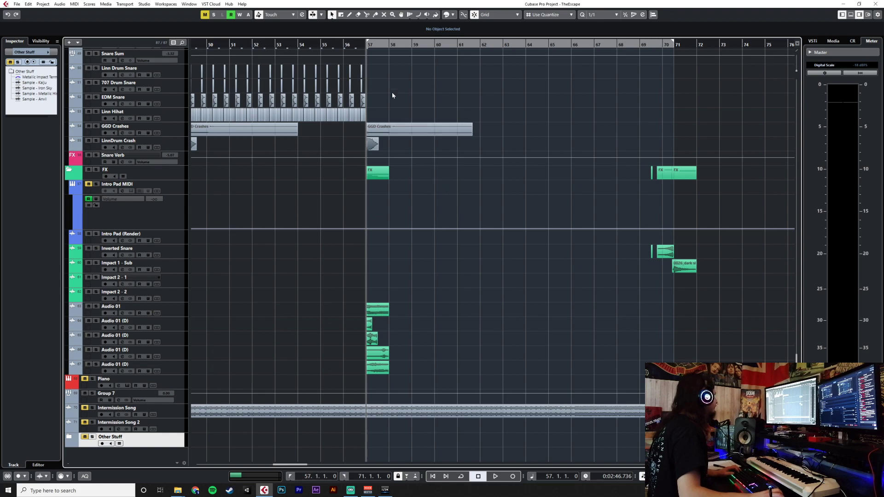
{"action": "scroll", "coordinate": [424, 314], "scroll_direction": "up", "scroll_amount": 3}
{"action": "left_click", "coordinate": [332, 315]}
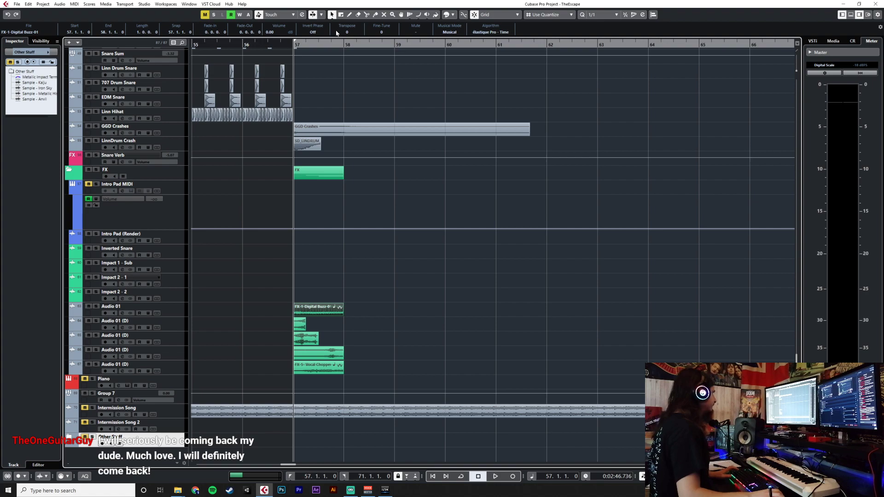
{"action": "left_click", "coordinate": [343, 43]}
{"action": "left_click", "coordinate": [179, 308]}
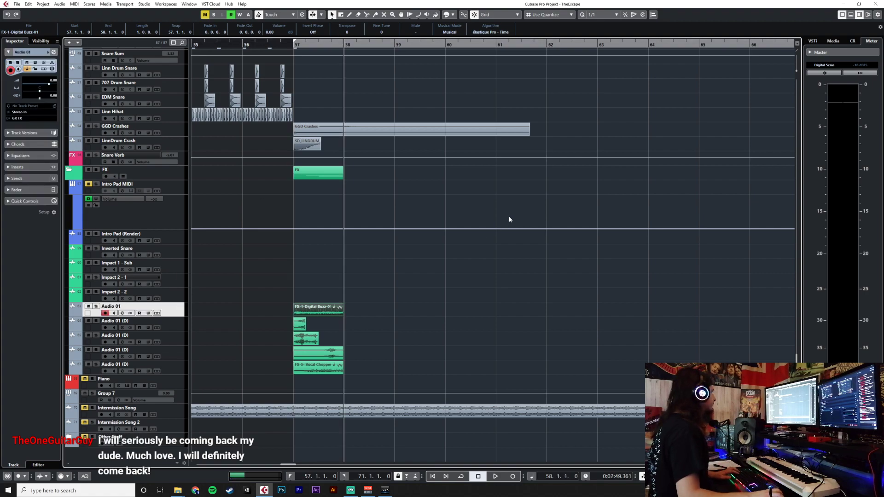
{"action": "key", "text": "ctrl+d"}
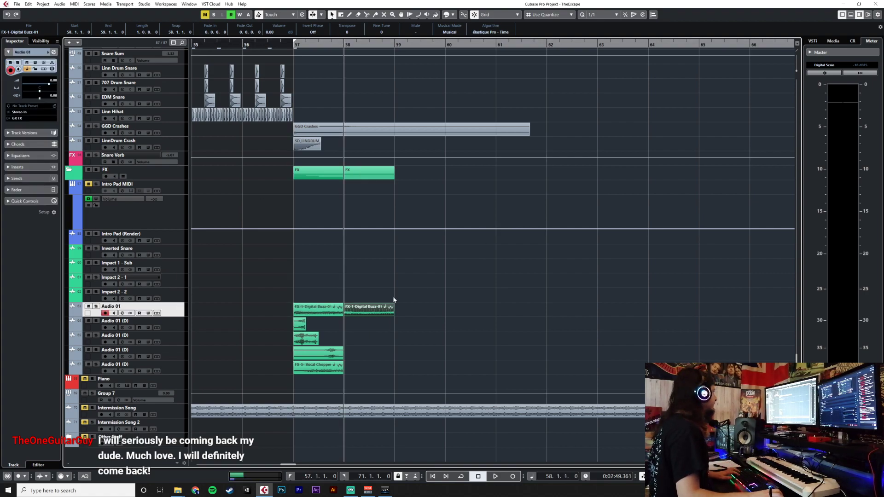
{"action": "left_click", "coordinate": [409, 44]}
{"action": "key", "text": "ctrl+d"}
{"action": "left_click", "coordinate": [455, 44]}
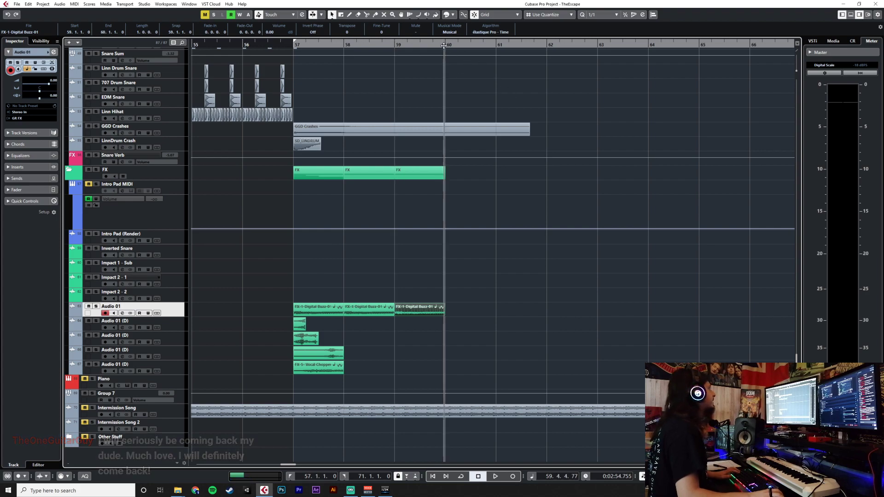
{"action": "key", "text": "ctrl+d"}
Select the four Digital Buzz clips and duplicate the group at bars 61, 65 and 69.
{"action": "left_click_drag", "start_coordinate": [488, 284], "coordinate": [297, 317]}
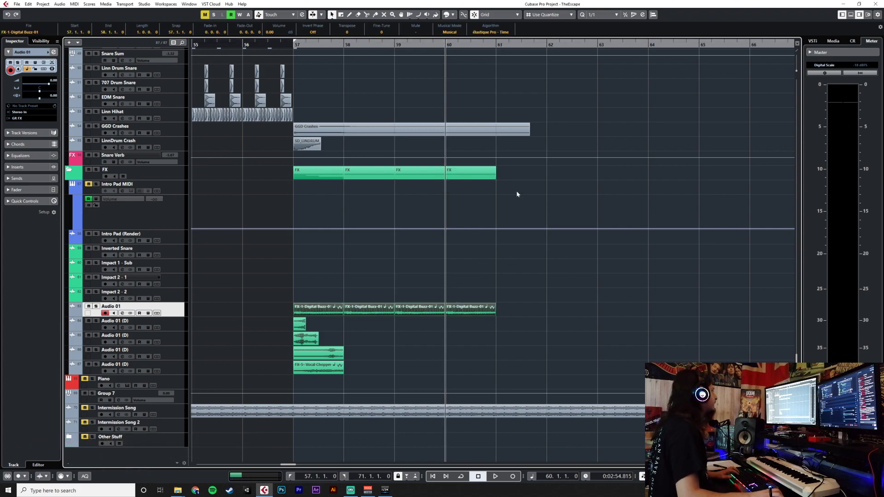
{"action": "left_click", "coordinate": [496, 44]}
{"action": "key", "text": "ctrl+d"}
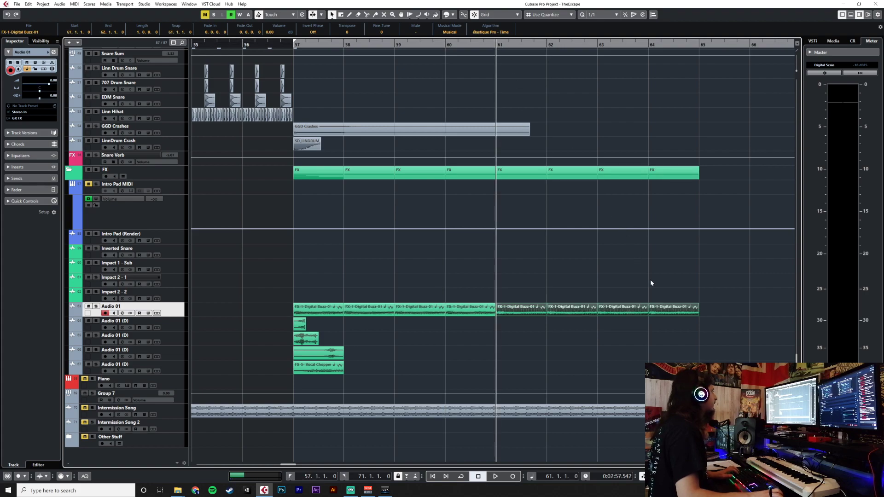
{"action": "key", "text": "g"}
{"action": "scroll", "coordinate": [651, 284], "scroll_direction": "right", "scroll_amount": 4}
{"action": "left_click", "coordinate": [434, 45]}
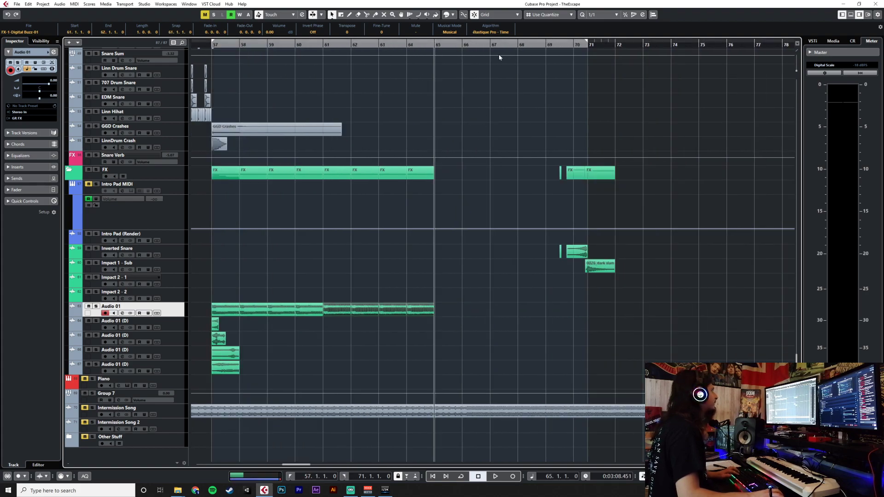
{"action": "key", "text": "ctrl+d"}
{"action": "left_click", "coordinate": [547, 44]}
{"action": "key", "text": "ctrl+d"}
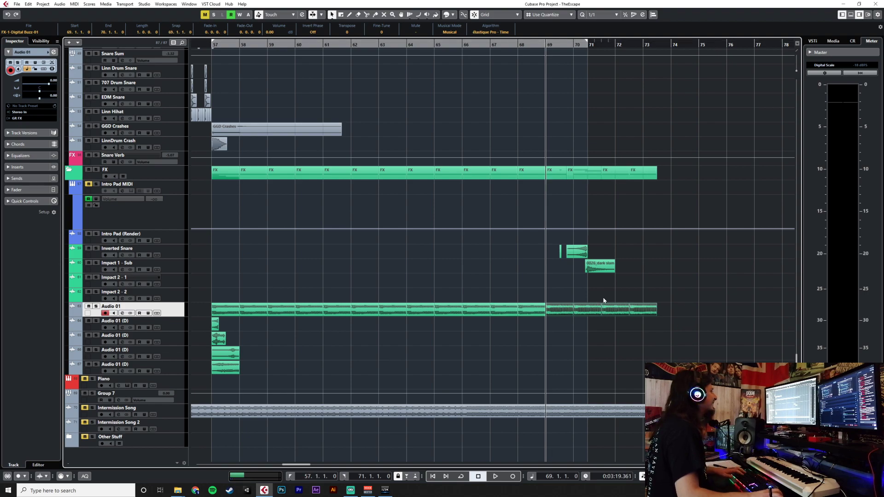
Remove the surplus Digital Buzz audio past bar 71 and apply short fades to all remaining clips on the track.
{"action": "left_click_drag", "start_coordinate": [604, 300], "coordinate": [676, 335]}
{"action": "key", "text": "Delete"}
{"action": "left_click_drag", "start_coordinate": [620, 300], "coordinate": [233, 311]}
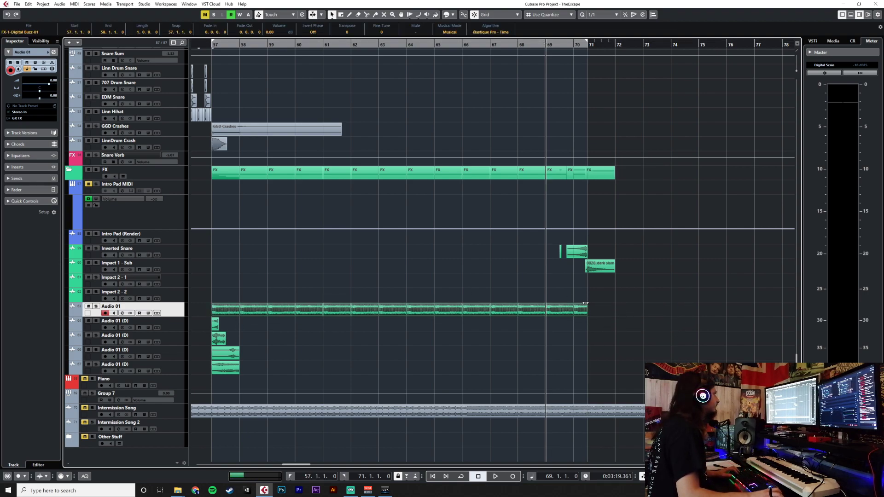
{"action": "left_click_drag", "start_coordinate": [585, 304], "coordinate": [578, 304]}
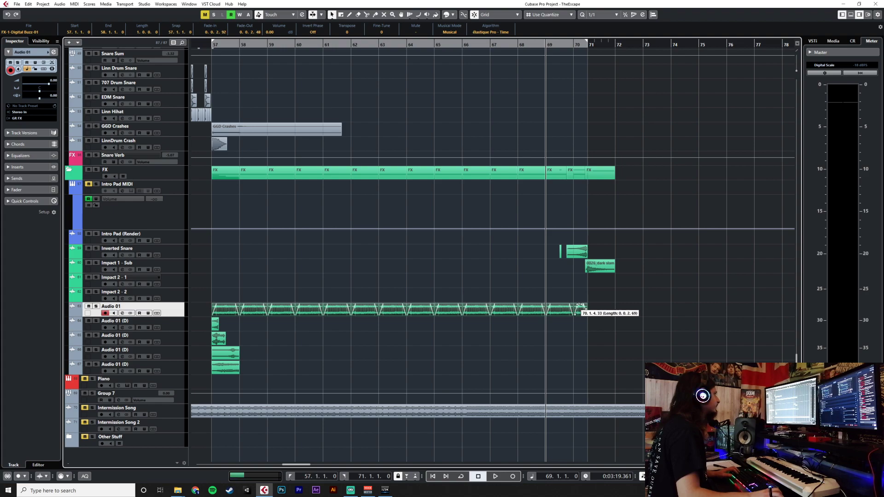
{"action": "left_click", "coordinate": [459, 287]}
Return the project cursor to bar 57 and rename the Audio 01 track as Foley 1.
{"action": "scroll", "coordinate": [362, 171], "scroll_direction": "left", "scroll_amount": 3}
{"action": "left_click", "coordinate": [325, 41]}
{"action": "double_click", "coordinate": [138, 307]}
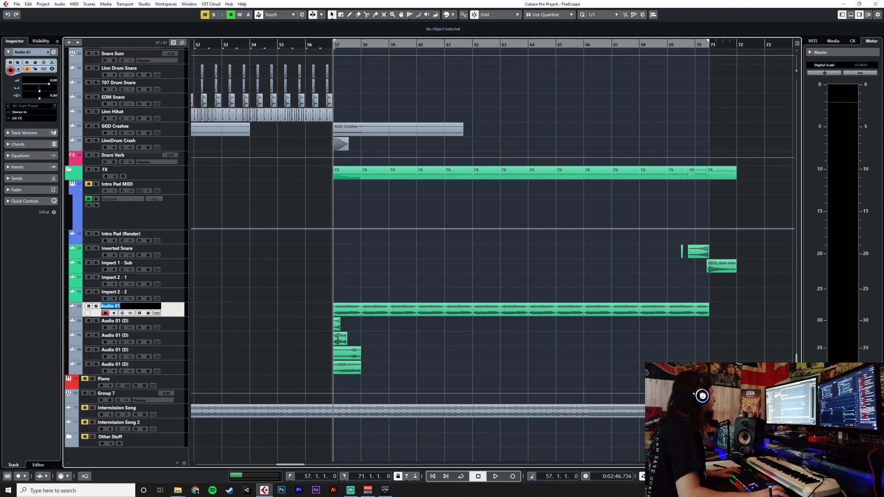
{"action": "type", "text": "Foley 1"}
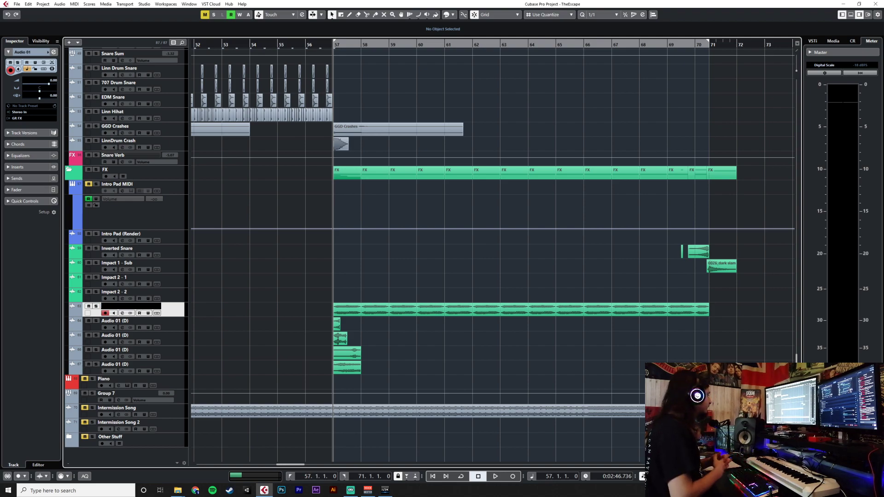
{"action": "key", "text": "Return"}
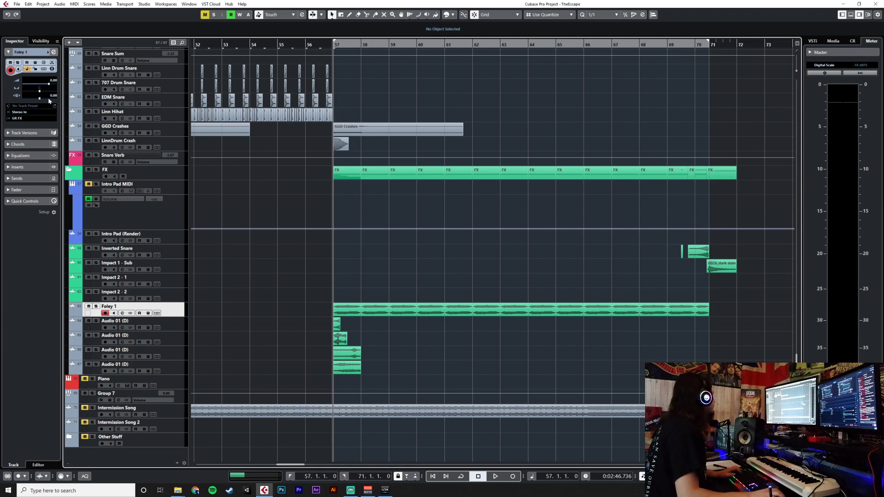
Lower the linked faders of Foley 1 and the four Audio 01 (D) tracks to -8.56 dB in the MixConsole.
{"action": "left_click", "coordinate": [179, 365], "text": "shift"}
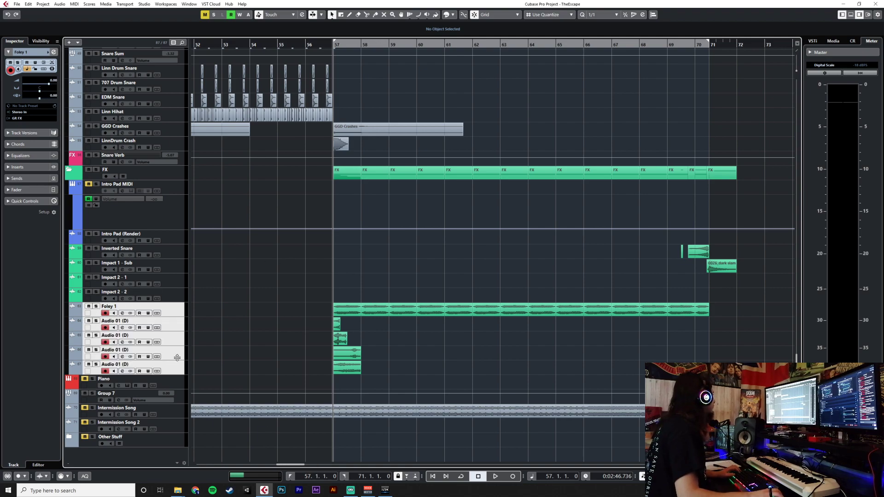
{"action": "key", "text": "F3"}
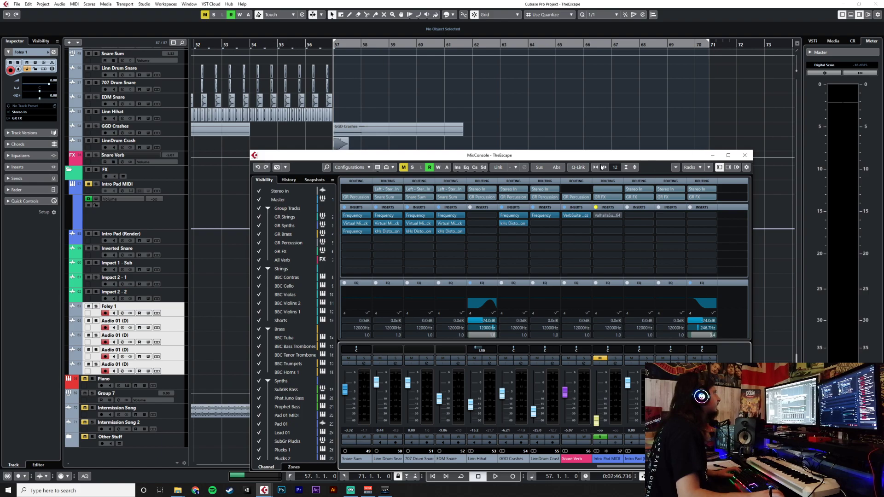
{"action": "left_click_drag", "start_coordinate": [621, 468], "coordinate": [666, 466]}
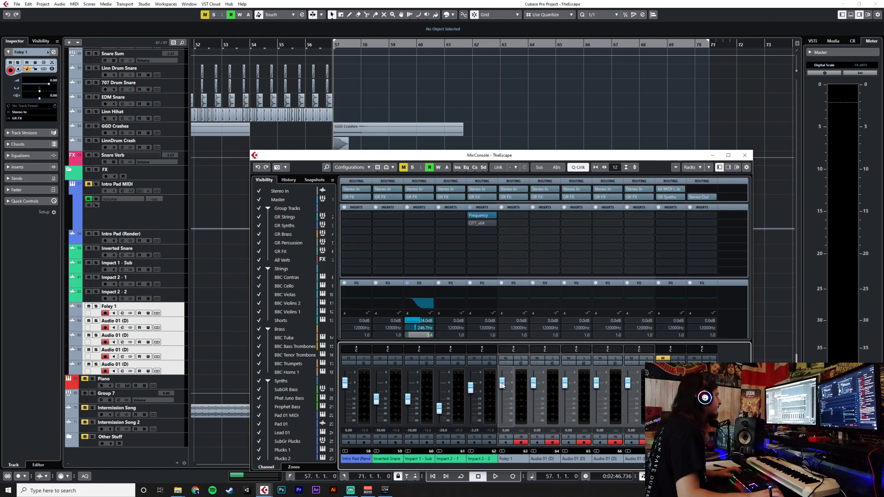
{"action": "left_click_drag", "start_coordinate": [503, 385], "coordinate": [504, 399]}
{"action": "left_click", "coordinate": [746, 155]}
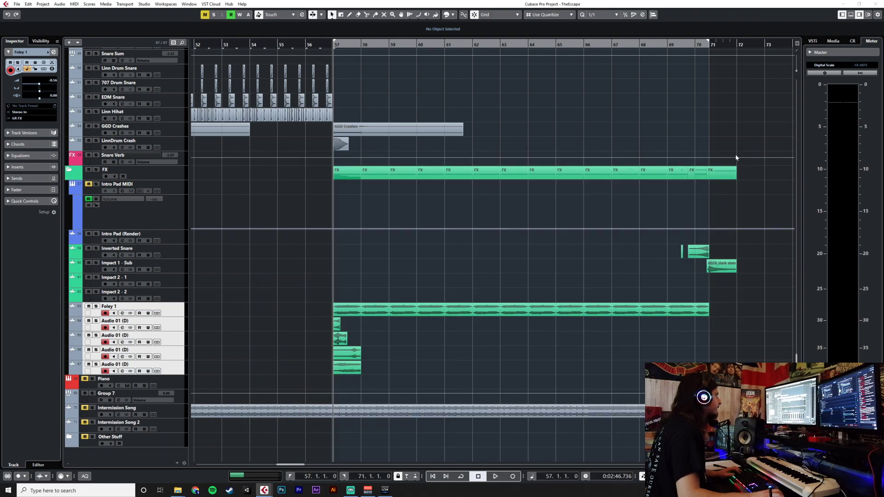
Play briefly from bar 57 and mute the four Audio 01 (D) tracks below Foley 1.
{"action": "left_click", "coordinate": [205, 305]}
{"action": "left_click", "coordinate": [175, 296]}
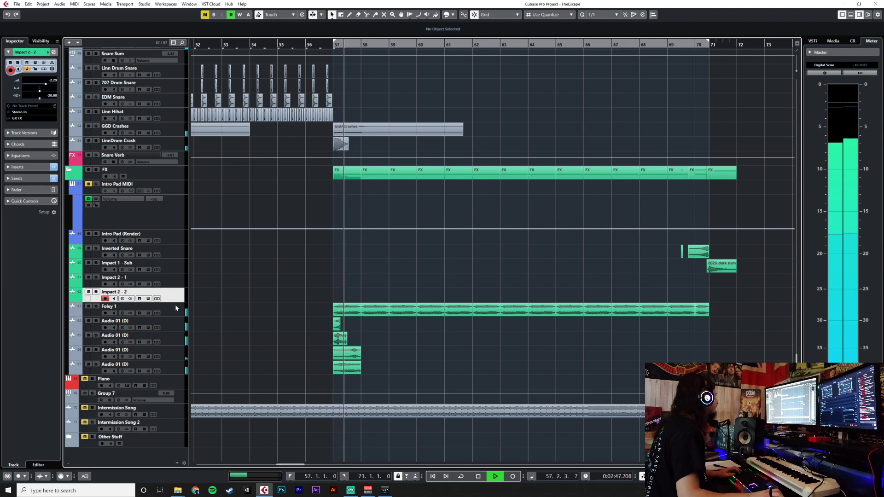
{"action": "left_click", "coordinate": [175, 311]}
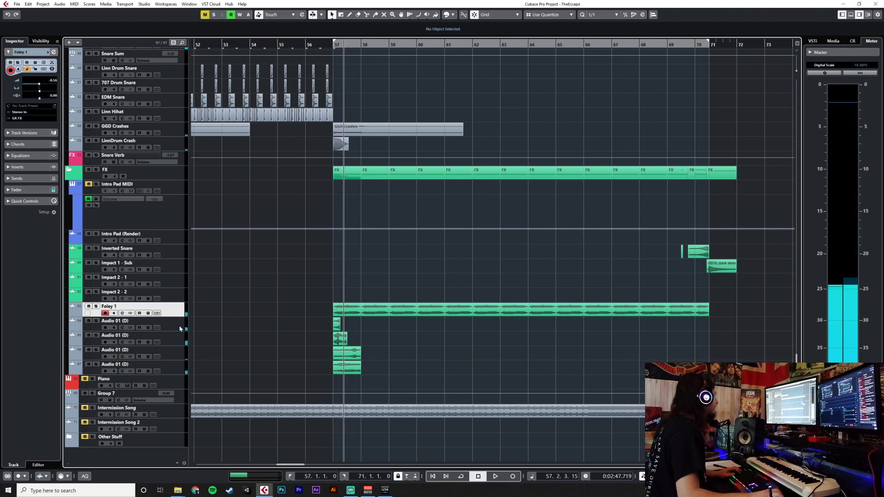
{"action": "left_click", "coordinate": [176, 325]}
{"action": "left_click", "coordinate": [176, 370], "text": "shift"}
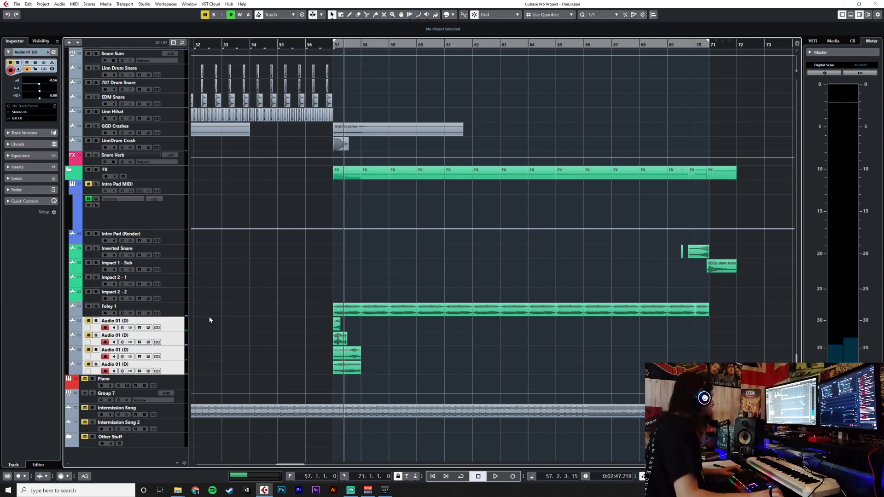
Set the Foley 1 track's volume to -20.0 dB during playback, stop, and open the MixConsole at its channel.
{"action": "left_click", "coordinate": [173, 313]}
{"action": "left_click_drag", "start_coordinate": [42, 84], "coordinate": [33, 85]}
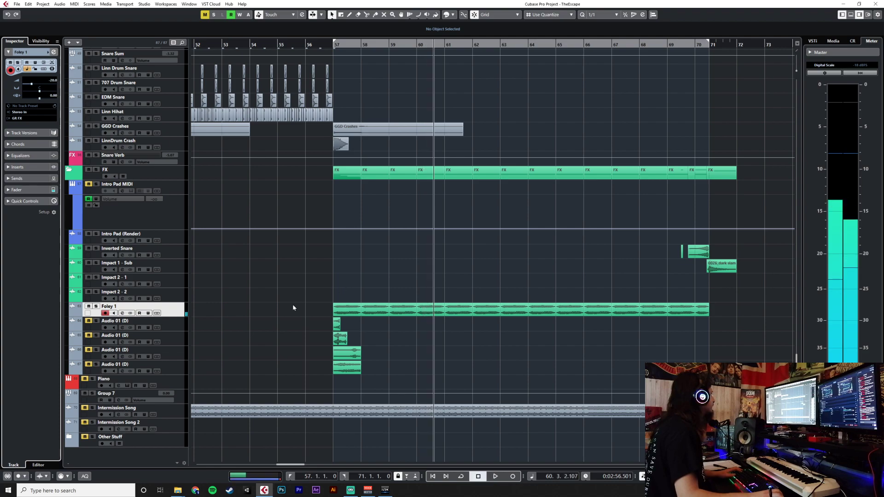
{"action": "key", "text": "space"}
{"action": "key", "text": "F3"}
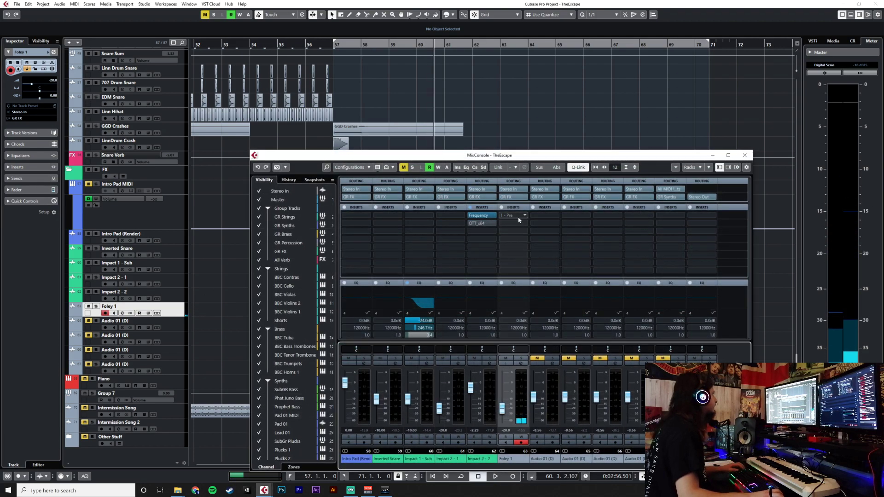
Insert the Frequency EQ in the first insert slot of the Foley 1 channel.
{"action": "left_click", "coordinate": [516, 215]}
{"action": "type", "text": "Stream"}
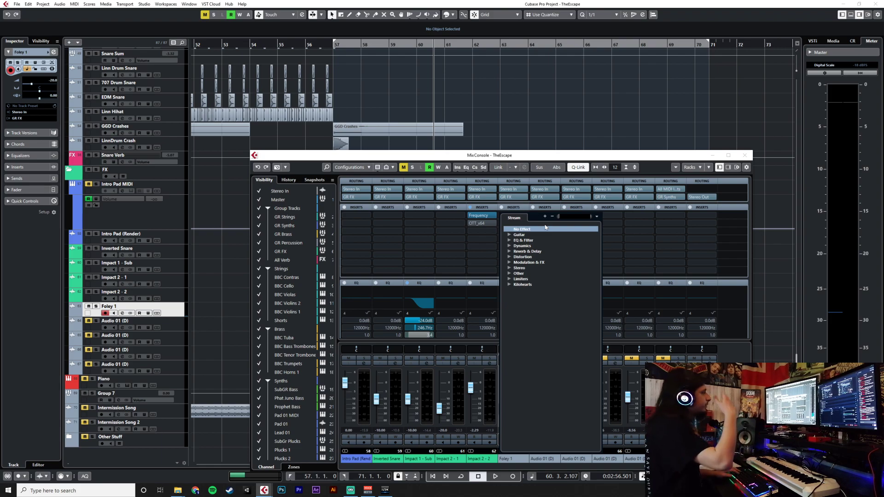
{"action": "type", "text": "freq"}
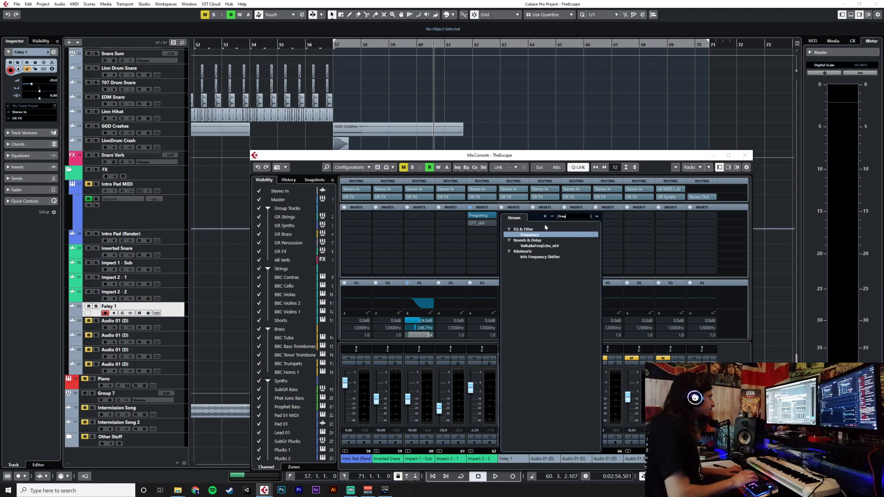
{"action": "left_click", "coordinate": [536, 237]}
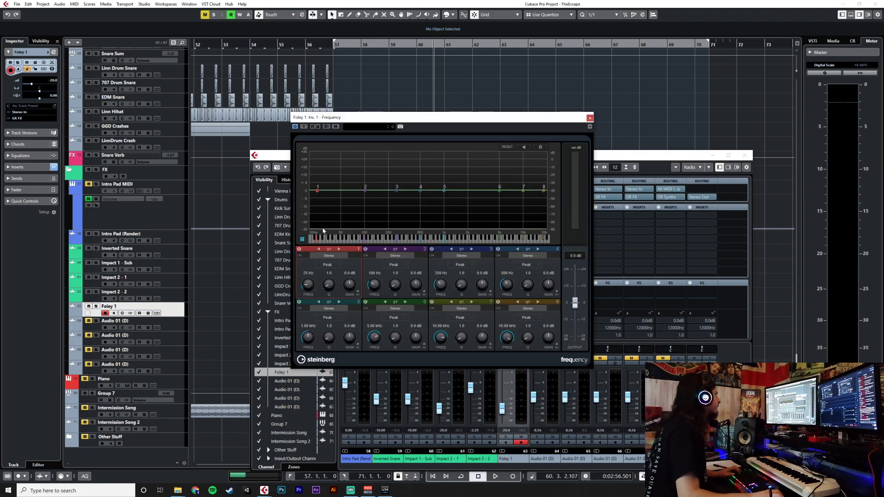
Set band 1 of the Frequency EQ to a Cut 96 low cut at about 170 Hz while playing from bar 57.
{"action": "left_click", "coordinate": [328, 266]}
{"action": "left_click", "coordinate": [332, 303]}
{"action": "left_click_drag", "start_coordinate": [317, 190], "coordinate": [387, 197]}
{"action": "left_click", "coordinate": [342, 44]}
{"action": "key", "text": "space"}
{"action": "left_click_drag", "start_coordinate": [387, 198], "coordinate": [383, 198]}
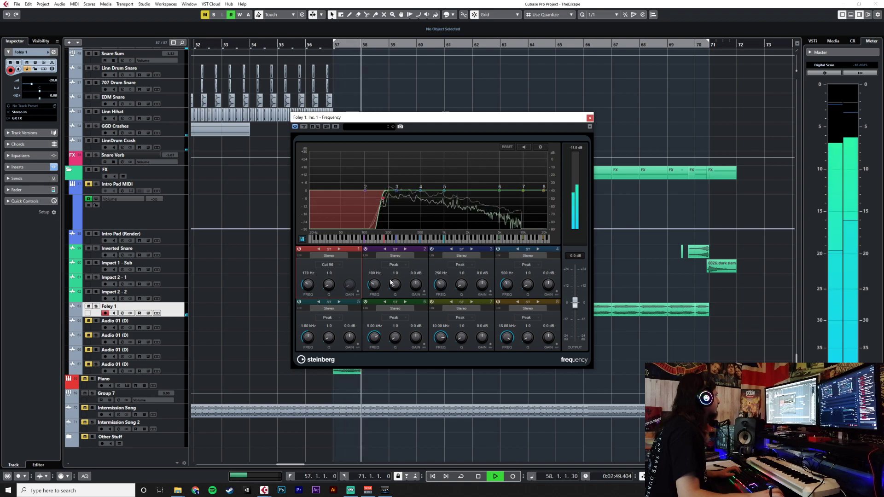
Boost band 5 of the EQ by about 17.5 dB near 200 Hz, stop playback and close the plug-in.
{"action": "left_click_drag", "start_coordinate": [444, 186], "coordinate": [391, 168]}
{"action": "key", "text": "space"}
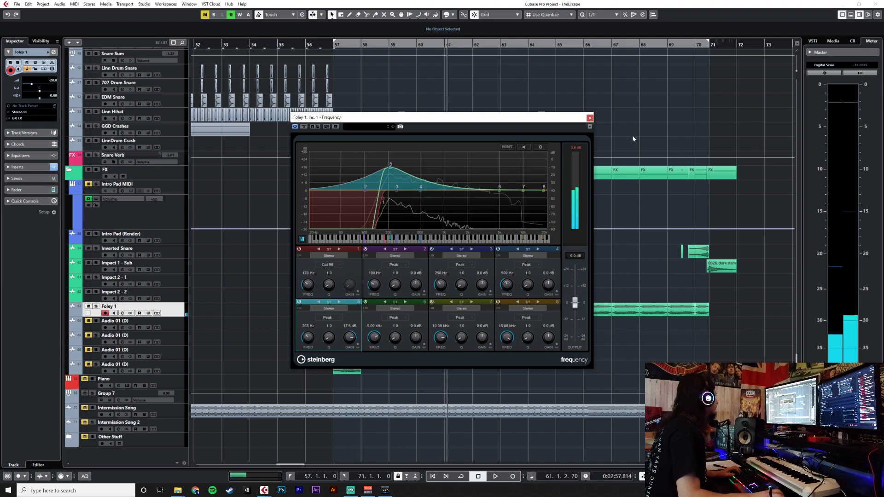
{"action": "left_click", "coordinate": [590, 118]}
Show an automation lane under Foley 1 and assign it to the Frequency insert's EQ2Freq parameter.
{"action": "left_click", "coordinate": [72, 314]}
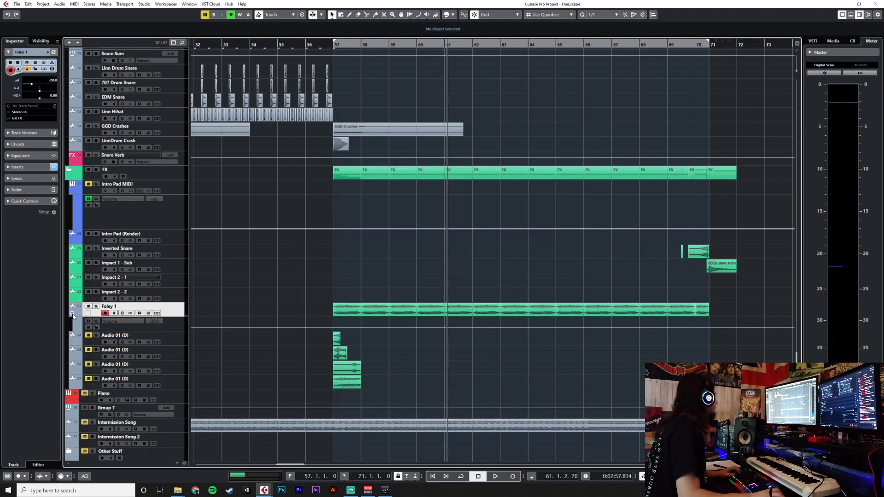
{"action": "left_click", "coordinate": [119, 324]}
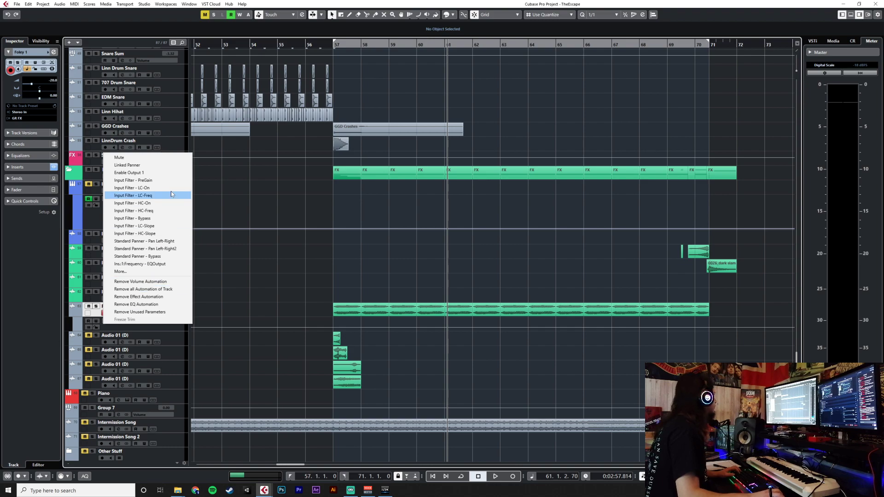
{"action": "left_click", "coordinate": [163, 273]}
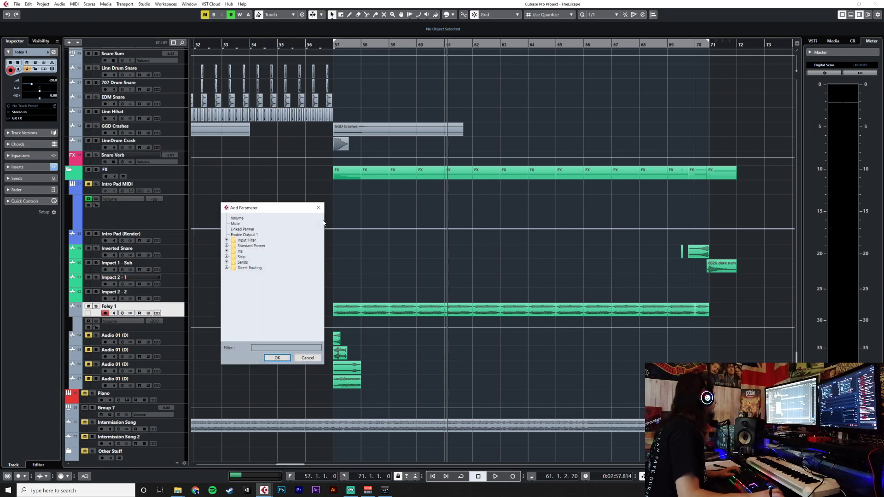
{"action": "left_click", "coordinate": [233, 256]}
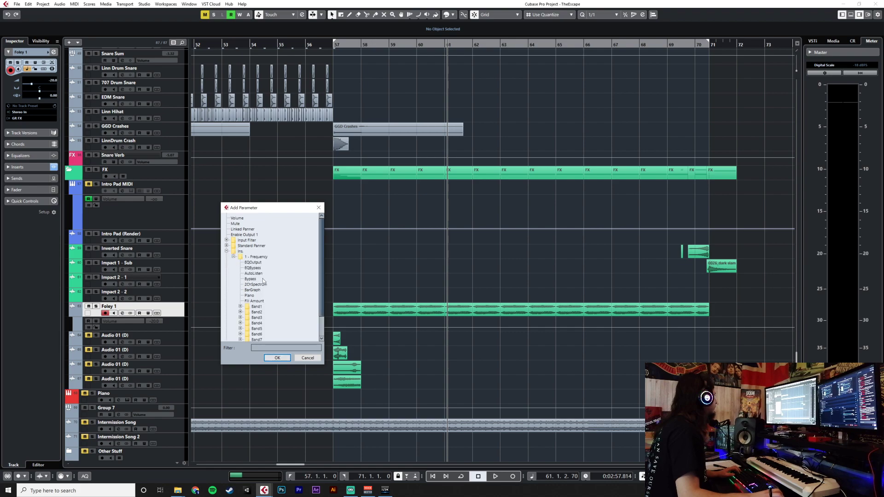
{"action": "left_click", "coordinate": [240, 307]}
{"action": "left_click", "coordinate": [240, 306]}
{"action": "double_click", "coordinate": [265, 329]}
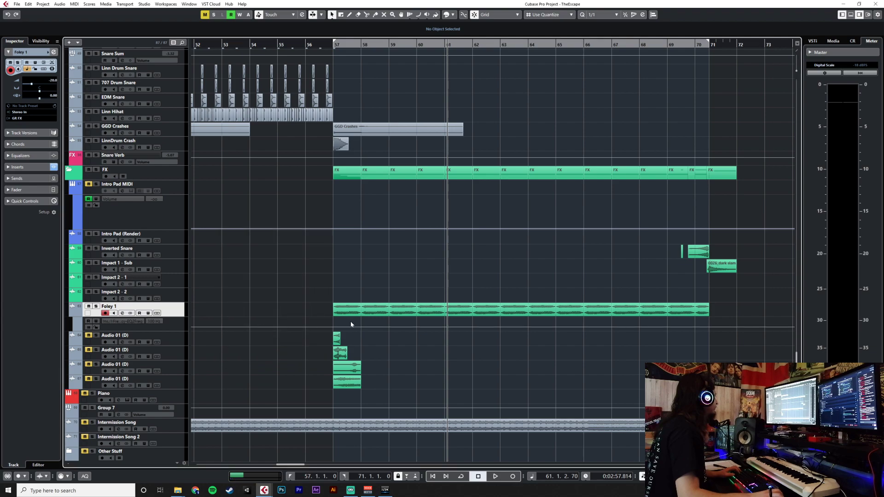
Draw alternating high and low EQ2Freq automation points every two bars from bar 57 to bar 71.
{"action": "left_click", "coordinate": [336, 327]}
{"action": "left_click", "coordinate": [371, 329]}
{"action": "left_click_drag", "start_coordinate": [371, 329], "coordinate": [708, 328]}
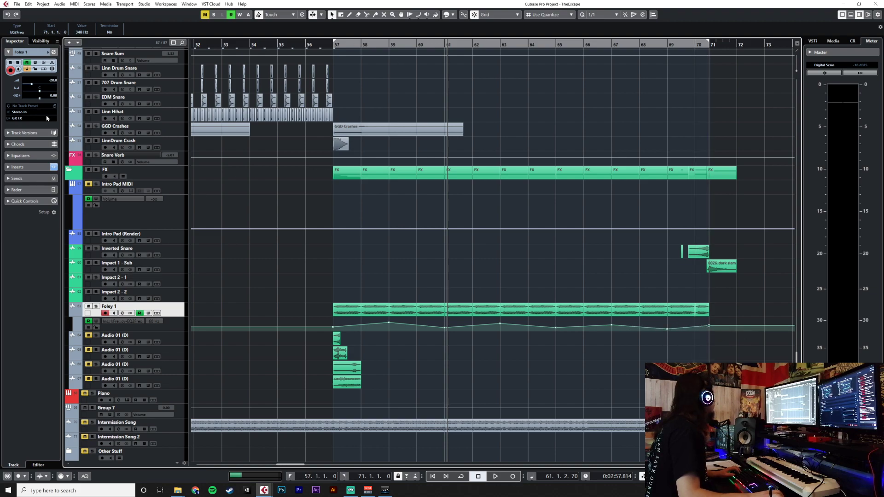
Insert Bitcrusher in the second insert slot of the Foley 1 channel.
{"action": "key", "text": "F3"}
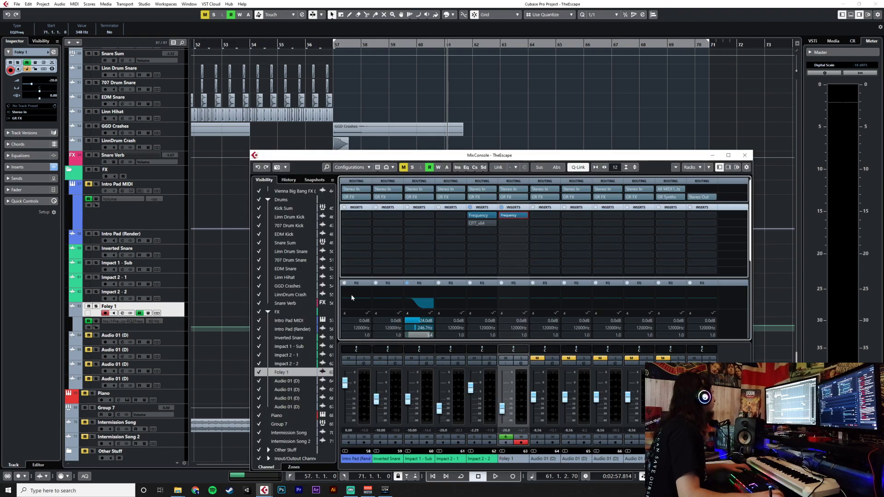
{"action": "left_click", "coordinate": [513, 232]}
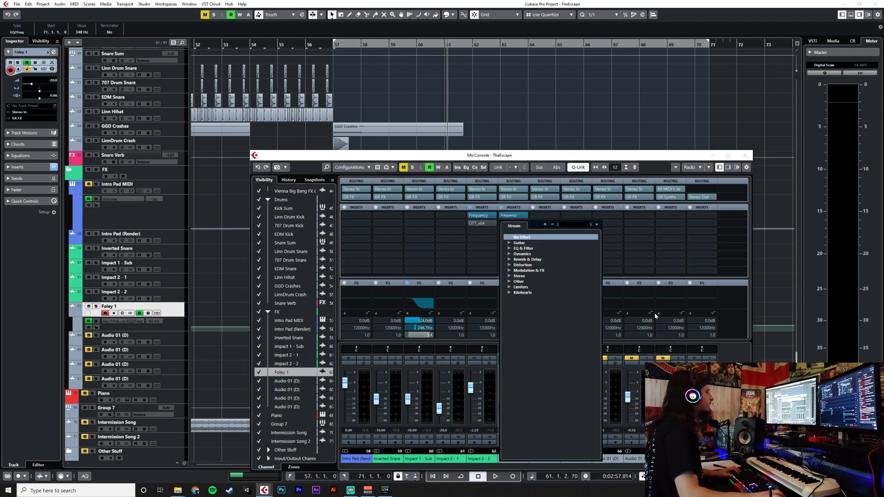
{"action": "type", "text": "bit"}
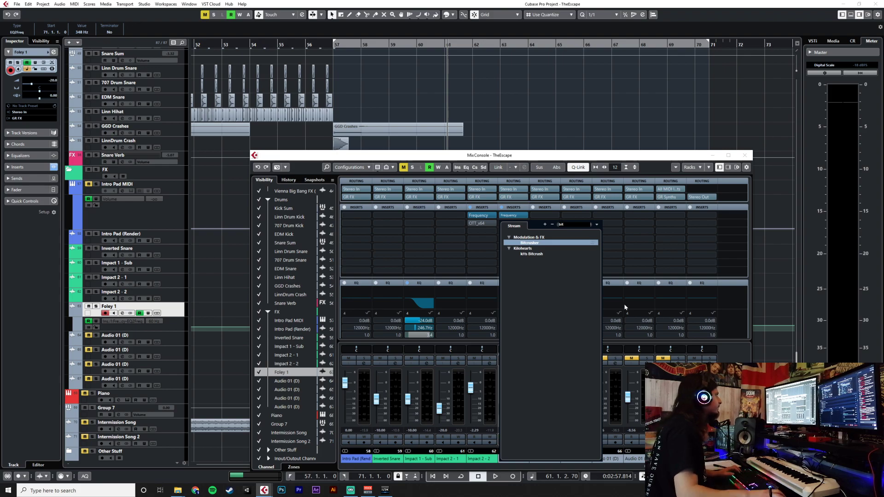
{"action": "left_click", "coordinate": [546, 243]}
Adjust the Bitcrusher's sample divider and lower its output to 50% during playback, then close the plug-in and MixConsole.
{"action": "key", "text": "space"}
{"action": "left_click_drag", "start_coordinate": [433, 247], "coordinate": [429, 241]}
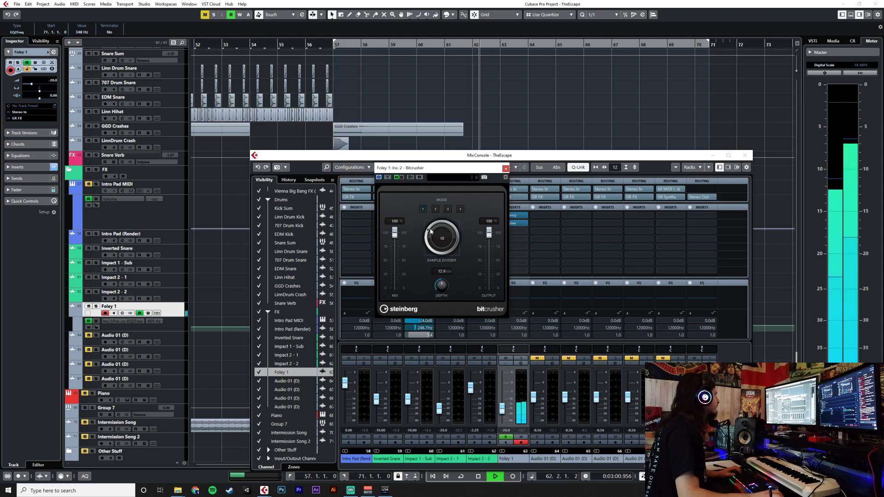
{"action": "left_click_drag", "start_coordinate": [430, 229], "coordinate": [430, 229]}
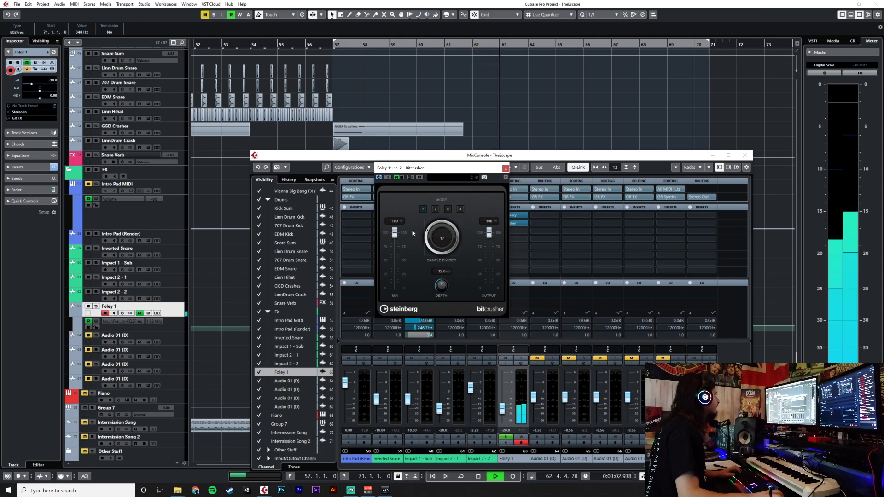
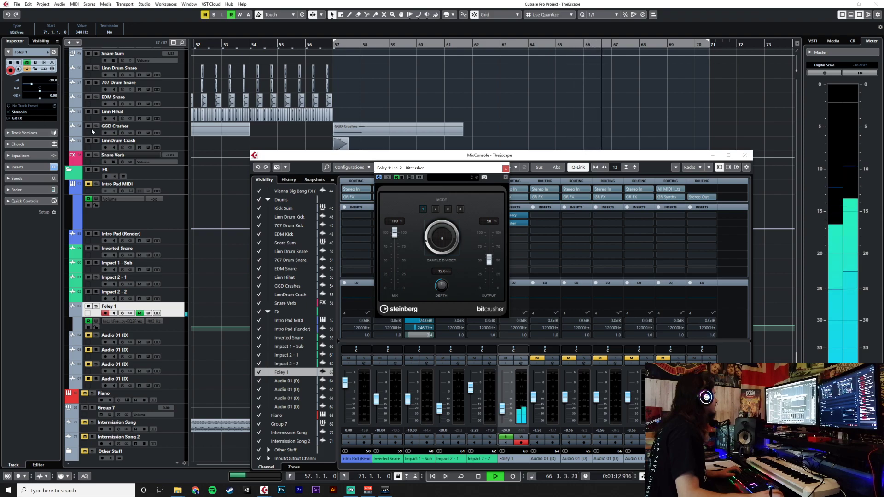
{"action": "left_click", "coordinate": [506, 169]}
{"action": "left_click", "coordinate": [745, 156]}
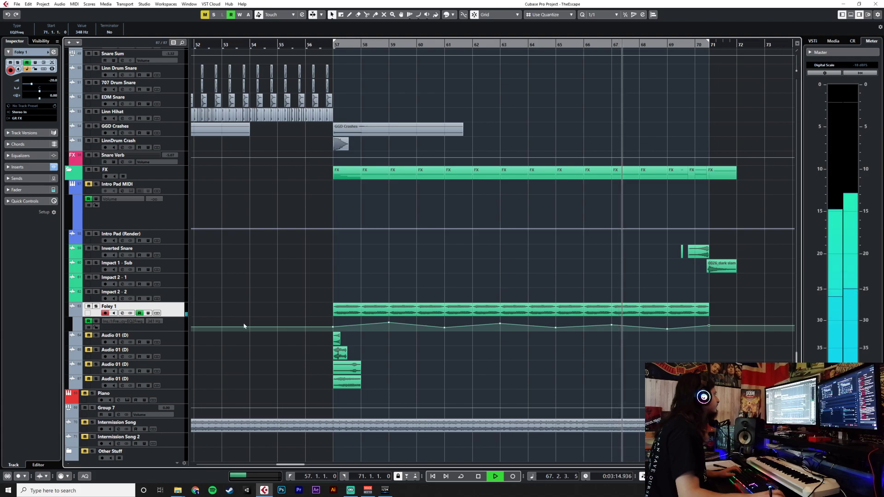
Check in Foley 1's Frequency EQ which band the automation moves, stop playback and close the windows.
{"action": "key", "text": "F3"}
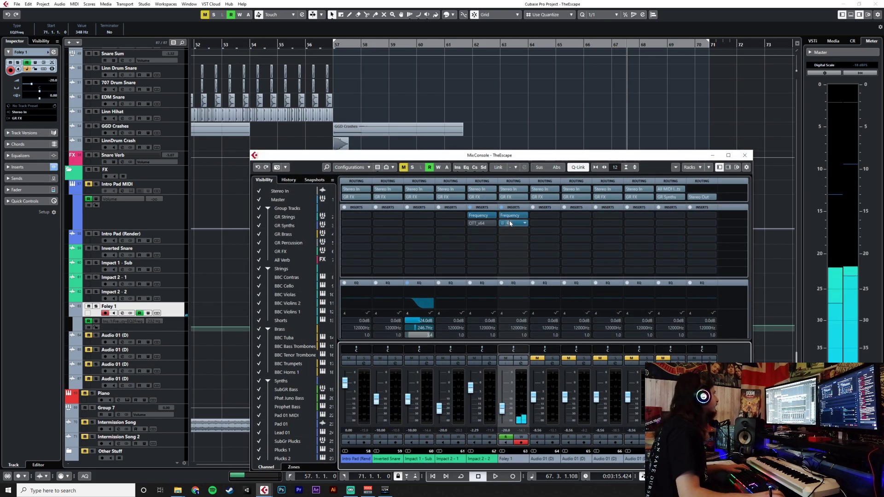
{"action": "left_click", "coordinate": [501, 222]}
{"action": "key", "text": "space"}
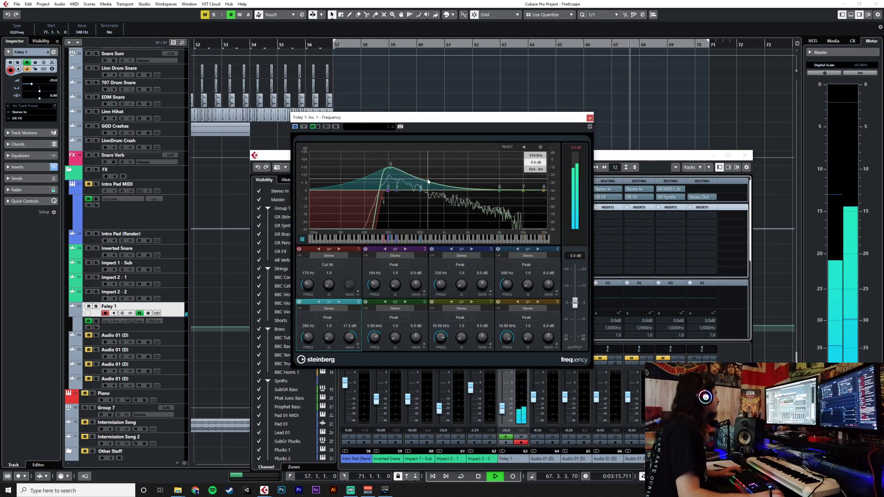
{"action": "key", "text": "space"}
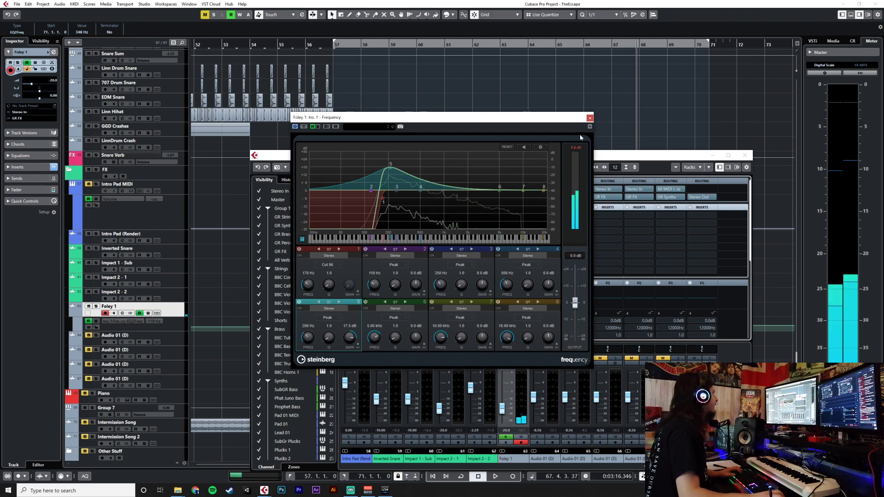
{"action": "left_click", "coordinate": [590, 118]}
{"action": "left_click", "coordinate": [745, 156]}
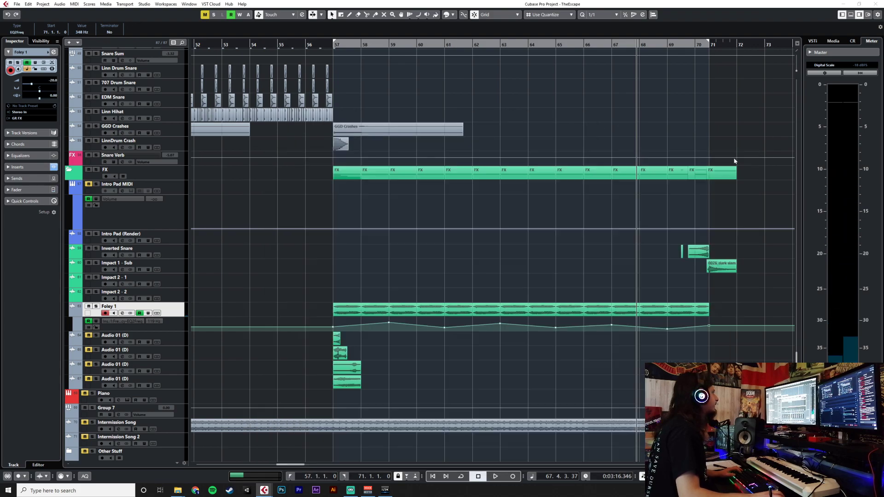
Disable reading of the EQ2Freq automation and switch the Foley 1 lane to the Frequency insert's EQ5Freq parameter.
{"action": "left_click", "coordinate": [89, 322]}
{"action": "left_click", "coordinate": [129, 322]}
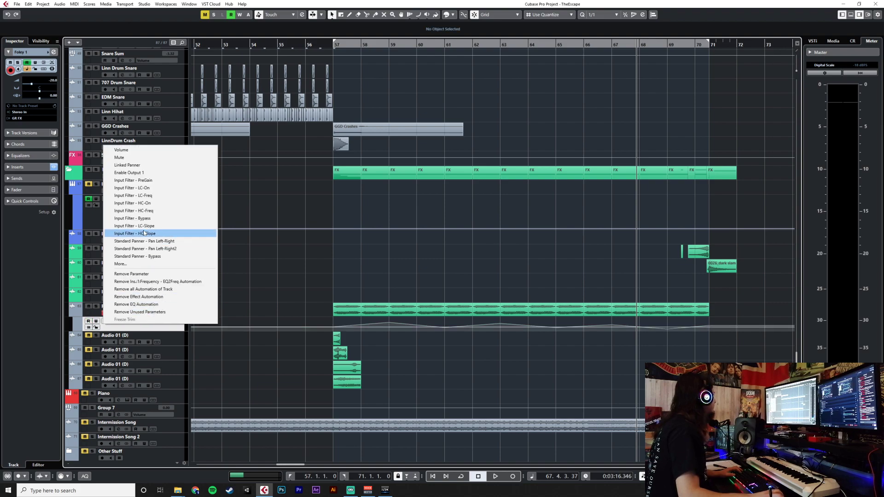
{"action": "left_click", "coordinate": [156, 264]}
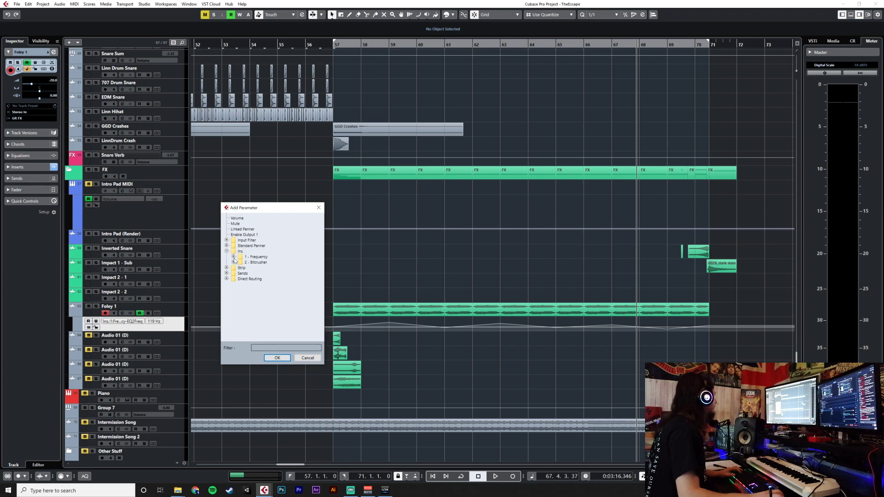
{"action": "left_click", "coordinate": [233, 256]}
{"action": "scroll", "coordinate": [253, 311], "scroll_direction": "down", "scroll_amount": 2}
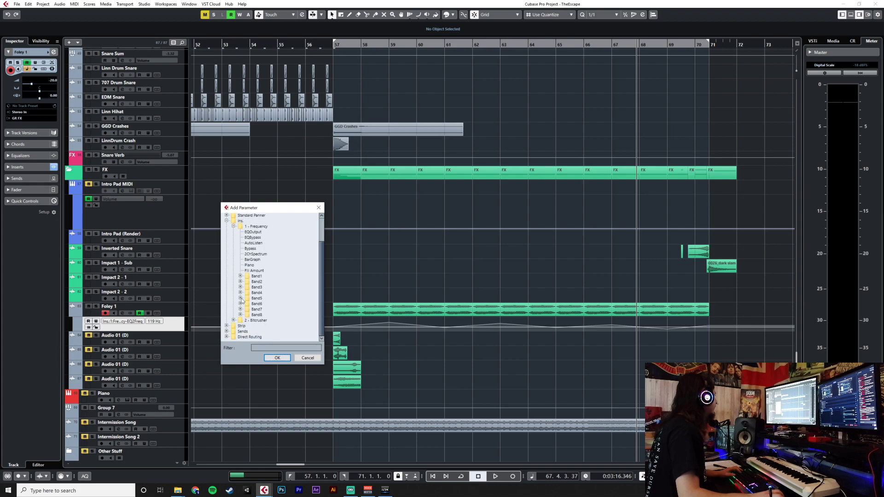
{"action": "left_click", "coordinate": [274, 358]}
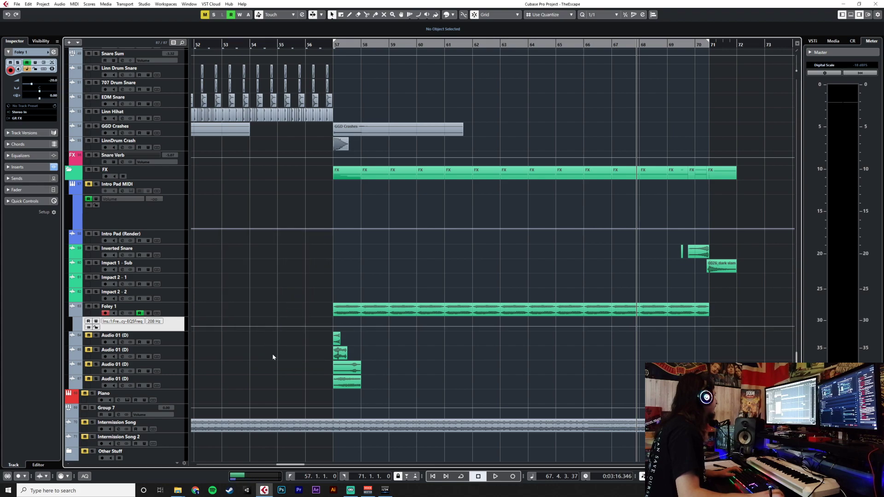
Draw alternating high and low EQ5Freq automation points every two bars from bar 57, ending at bar 71 on 2.87 kHz.
{"action": "left_click", "coordinate": [334, 326]}
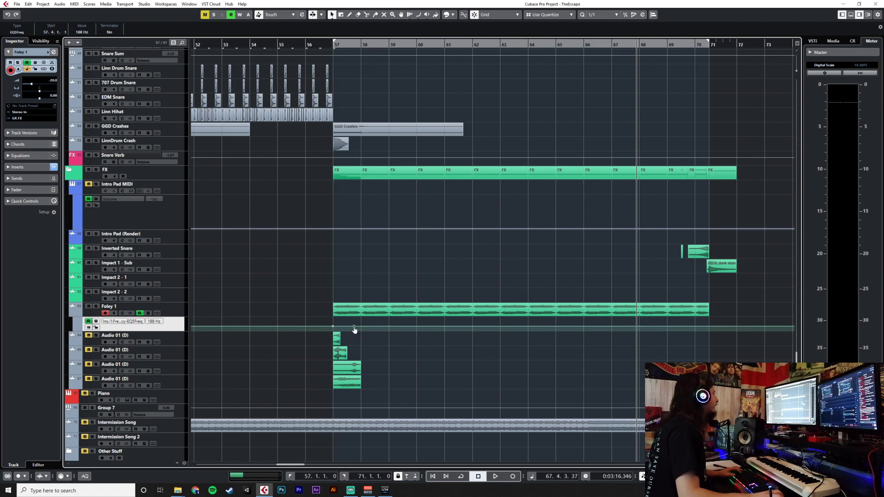
{"action": "left_click", "coordinate": [392, 325]}
{"action": "left_click", "coordinate": [441, 331]}
{"action": "left_click", "coordinate": [501, 324]}
{"action": "left_click", "coordinate": [553, 329]}
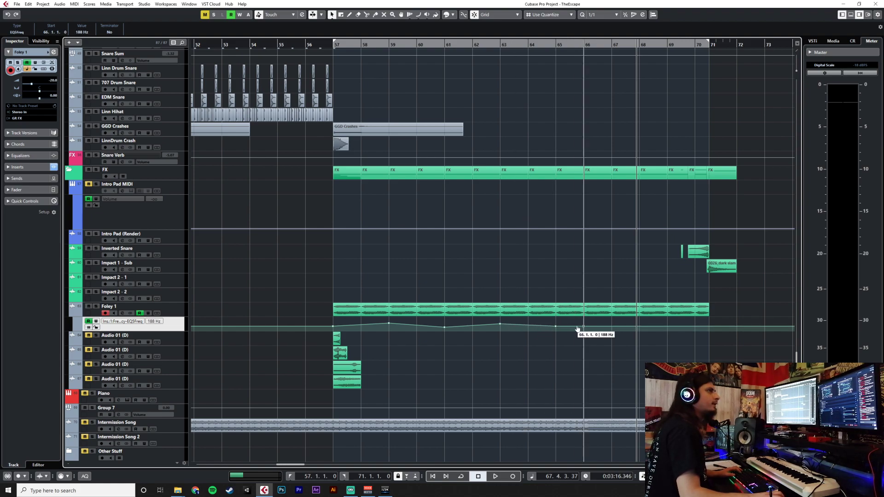
{"action": "left_click", "coordinate": [611, 321]}
{"action": "left_click", "coordinate": [695, 327]}
{"action": "left_click", "coordinate": [709, 325]}
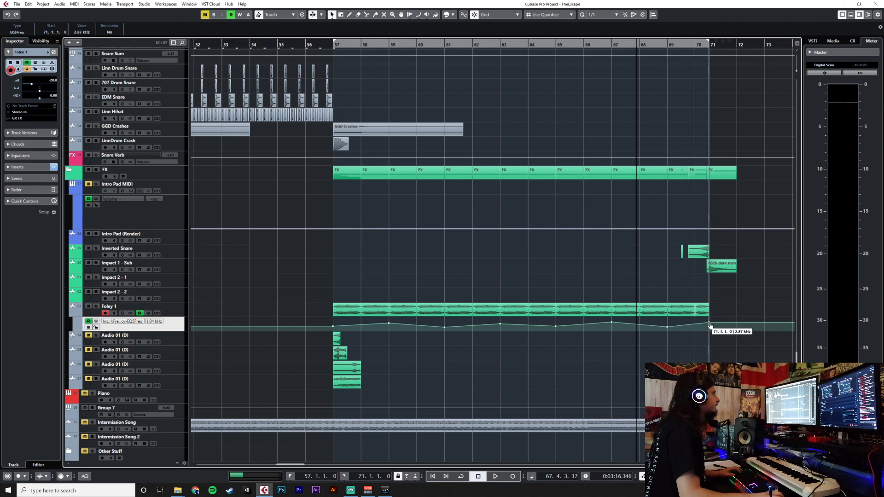
Play the section from bar 57 and insert Distortion in the third insert slot of the Foley 1 channel.
{"action": "key", "text": "space"}
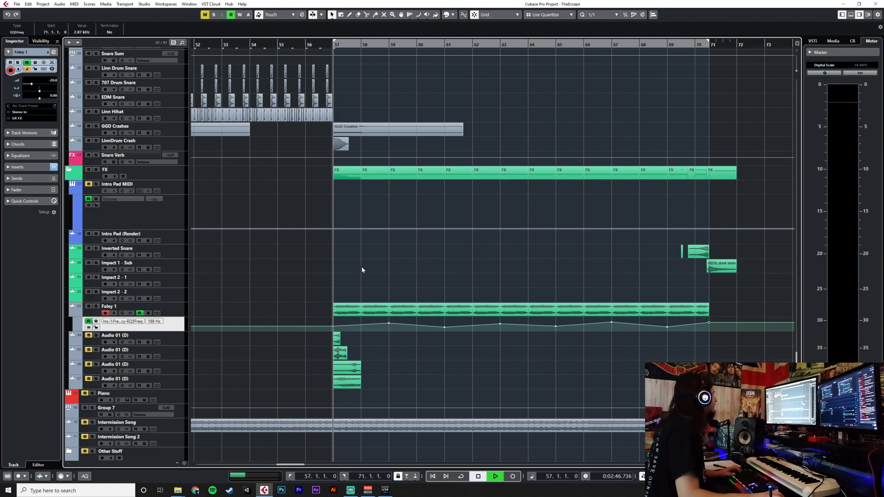
{"action": "key", "text": "space"}
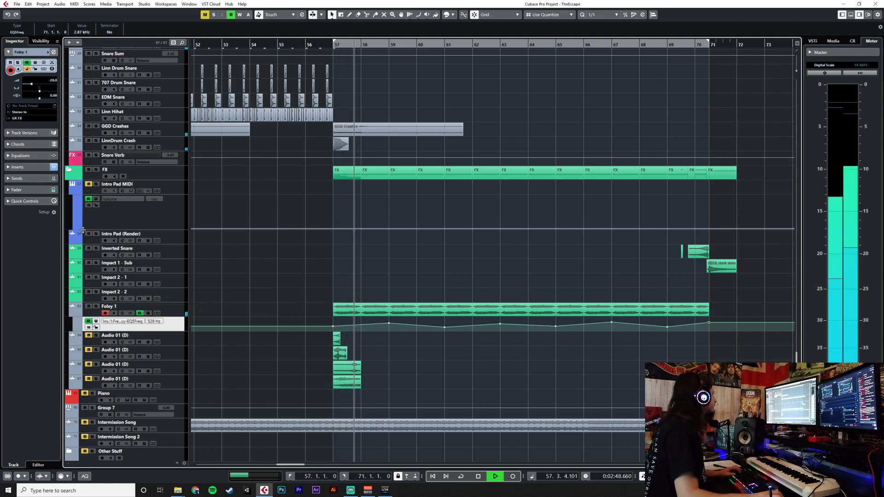
{"action": "left_click", "coordinate": [184, 316]}
{"action": "key", "text": "F3"}
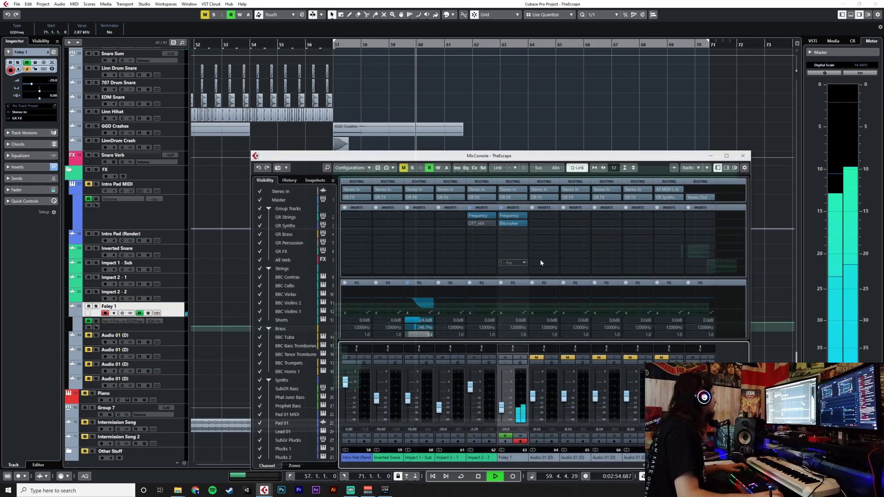
{"action": "left_click", "coordinate": [516, 231]}
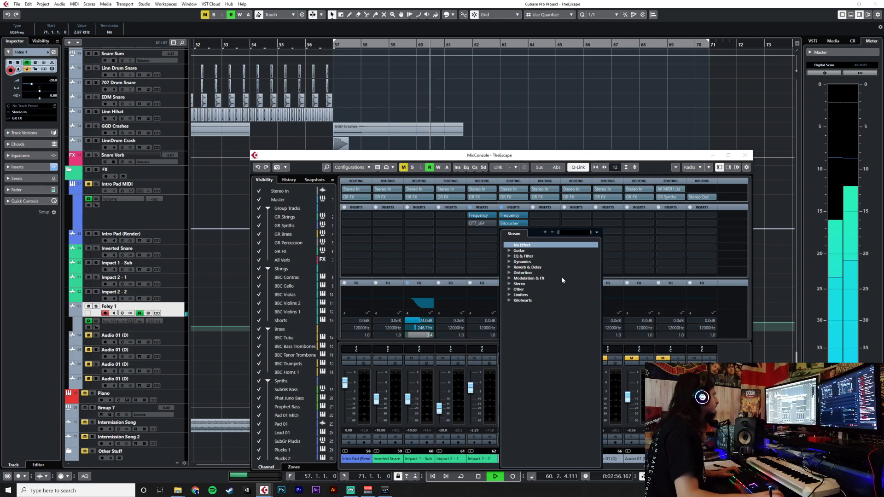
{"action": "left_click", "coordinate": [509, 273]}
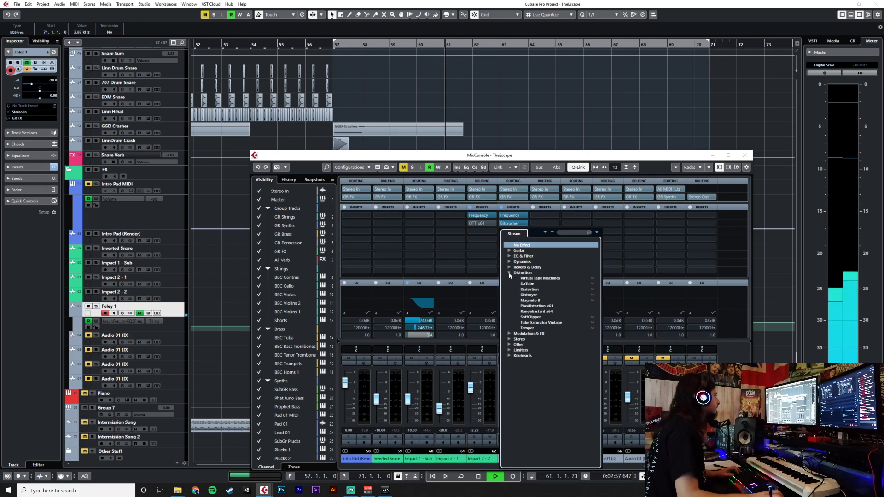
{"action": "left_click", "coordinate": [530, 289]}
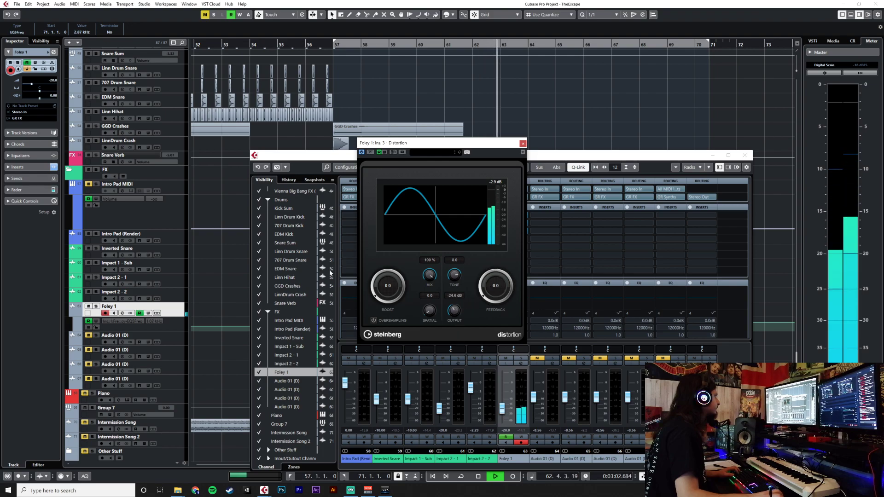
Set the boost of Foley 1's Distortion to 4.7 and its output to -3.0 dB, and close the plug-in window.
{"action": "left_click_drag", "start_coordinate": [383, 223], "coordinate": [433, 192]}
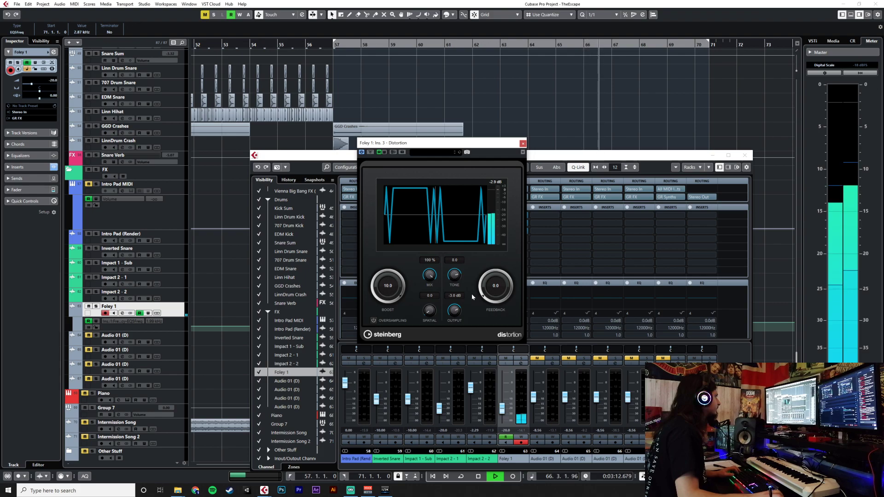
{"action": "left_click_drag", "start_coordinate": [379, 278], "coordinate": [389, 314]}
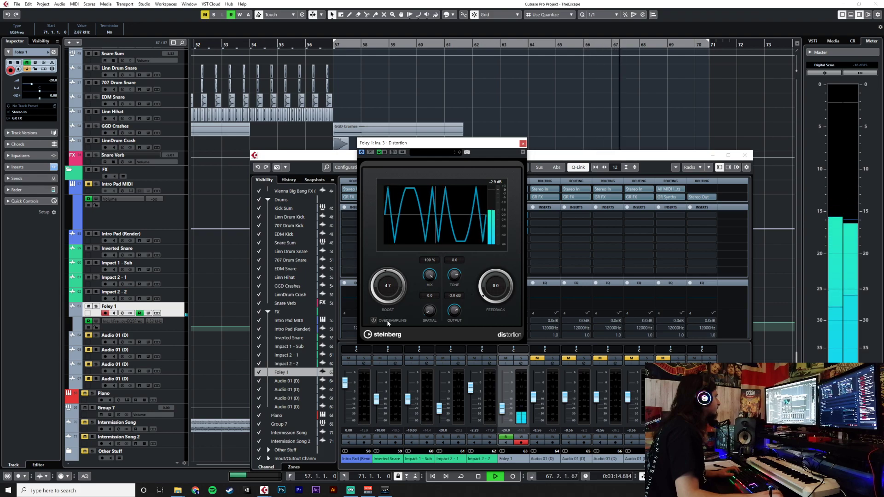
{"action": "left_click", "coordinate": [523, 143]}
Insert AutoPan in the fourth insert slot of the Foley 1 channel and stop playback.
{"action": "left_click", "coordinate": [518, 239]}
{"action": "type", "text": "autop"}
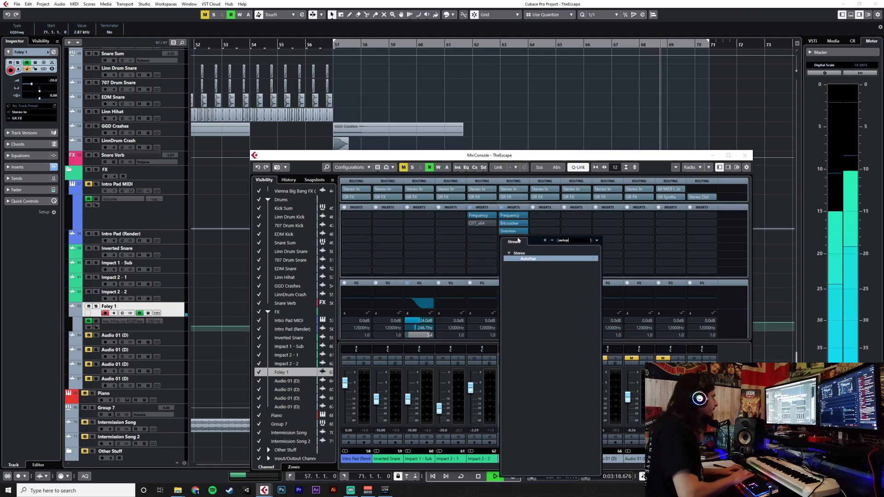
{"action": "key", "text": "Return"}
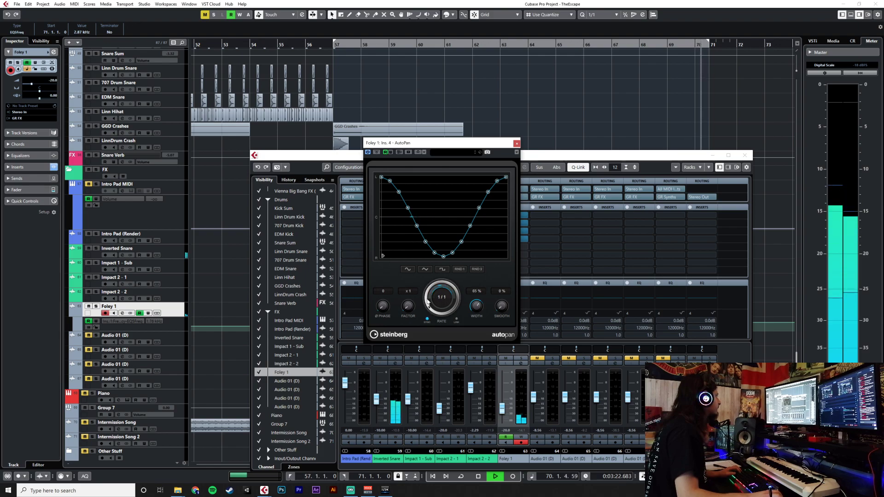
{"action": "key", "text": "space"}
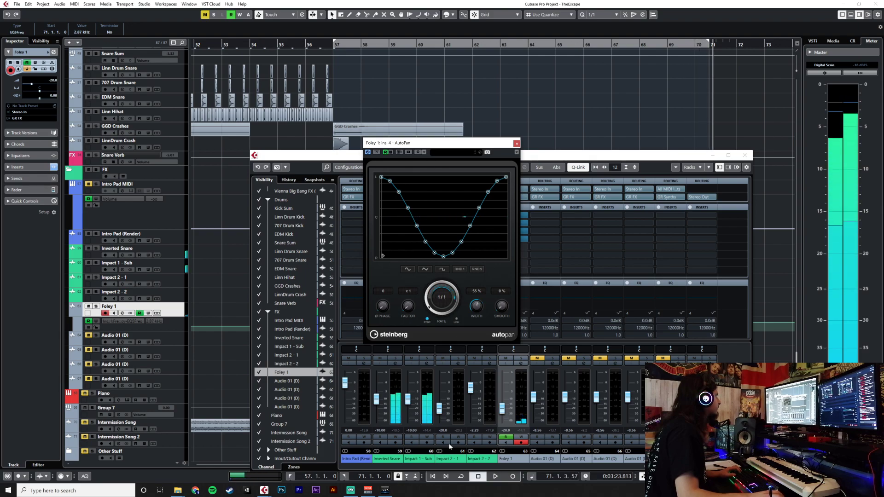
Enable cycle playback from bar 57, set Foley 1's AutoPan rate to 1/8 and close the plug-in.
{"action": "left_click", "coordinate": [461, 477]}
{"action": "left_click", "coordinate": [340, 43]}
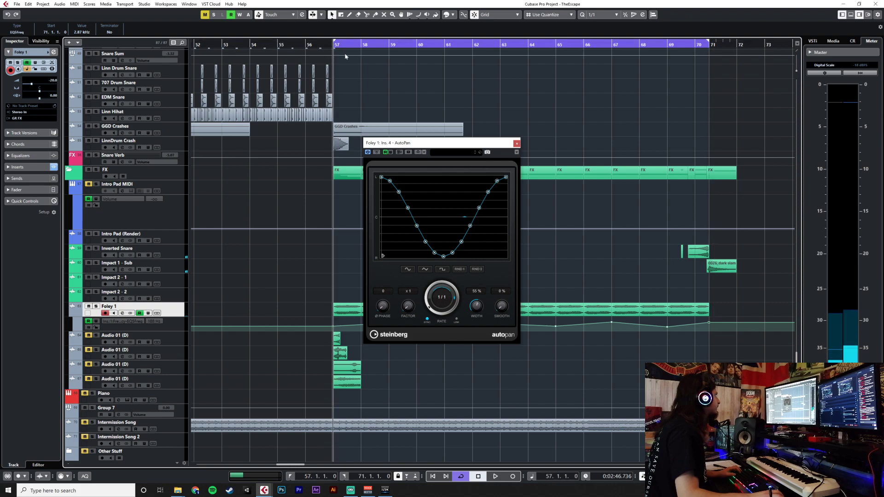
{"action": "left_click_drag", "start_coordinate": [453, 300], "coordinate": [428, 294]}
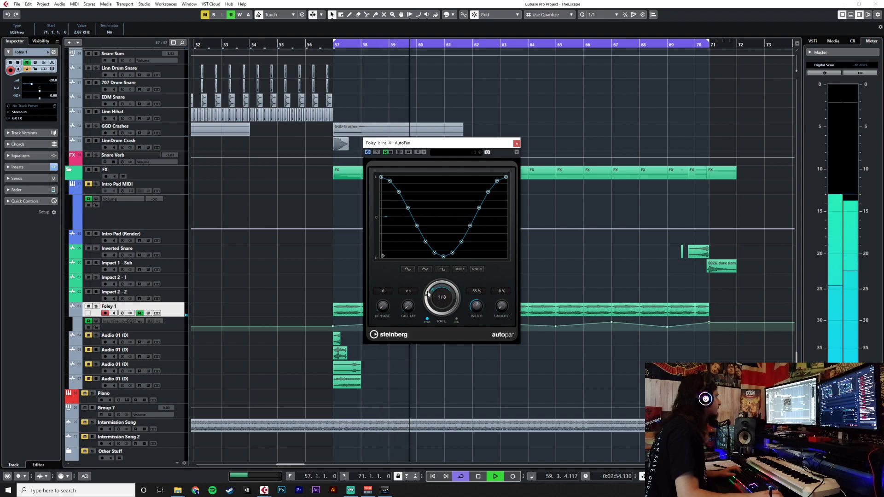
{"action": "left_click", "coordinate": [517, 144]}
Lower Foley 1's channel volume to -27.0 dB during playback, with no events selected, and stop playback.
{"action": "left_click_drag", "start_coordinate": [351, 288], "coordinate": [706, 305]}
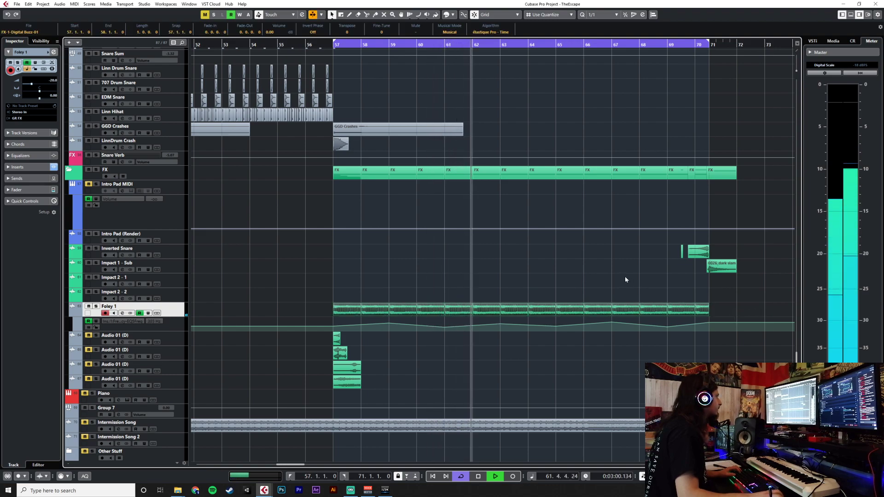
{"action": "left_click", "coordinate": [625, 276]}
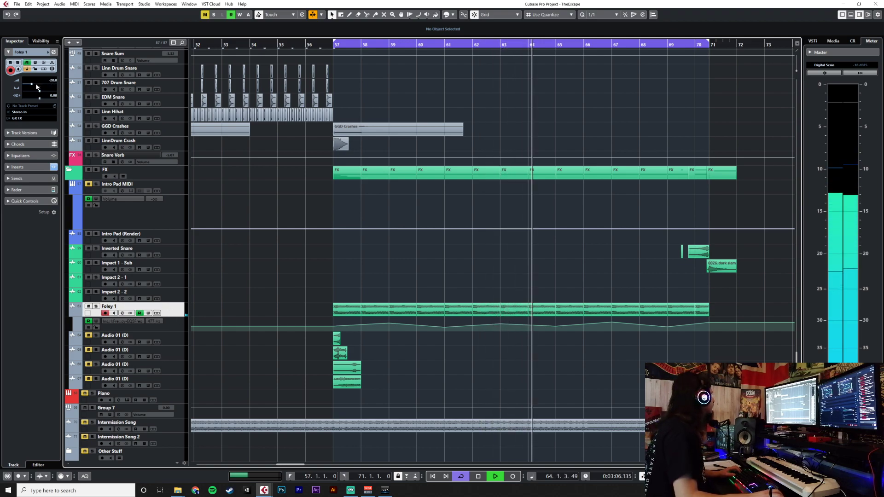
{"action": "left_click_drag", "start_coordinate": [32, 85], "coordinate": [29, 86]}
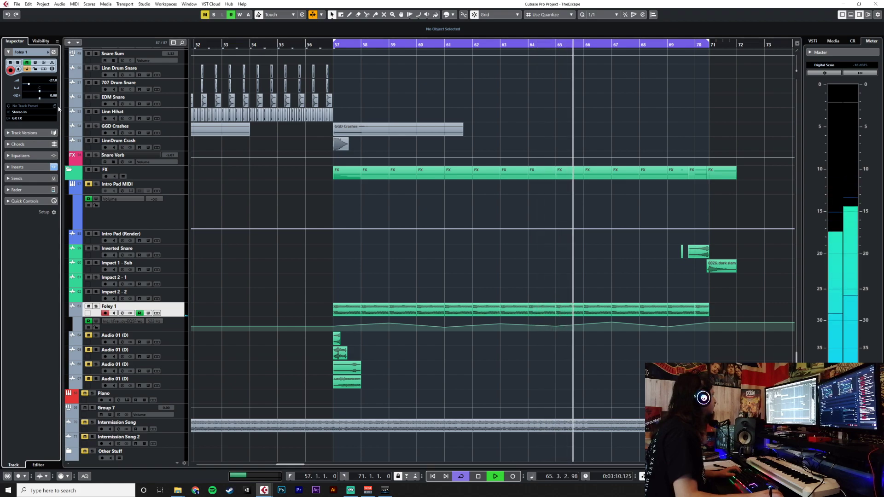
{"action": "key", "text": "space"}
Unmute and solo the Audio 01 (D) track directly below Foley 1 and play it from bar 57.
{"action": "left_click", "coordinate": [88, 336]}
{"action": "left_click", "coordinate": [96, 335]}
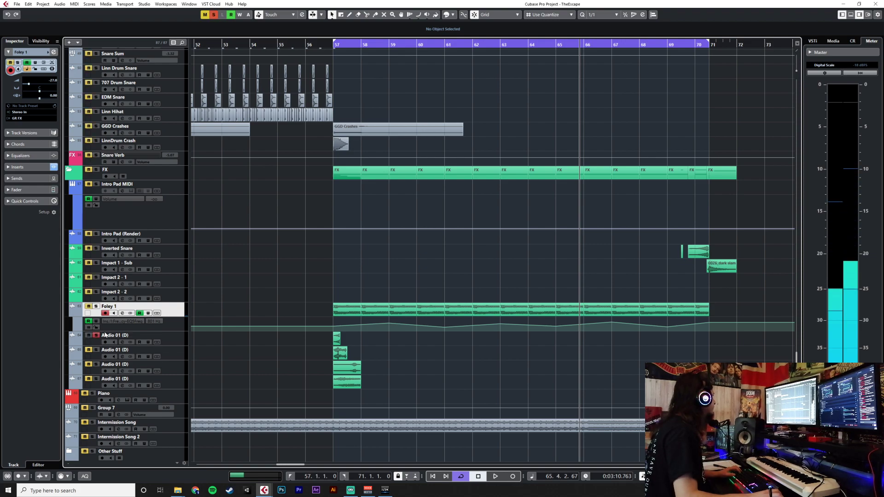
{"action": "left_click", "coordinate": [332, 45]}
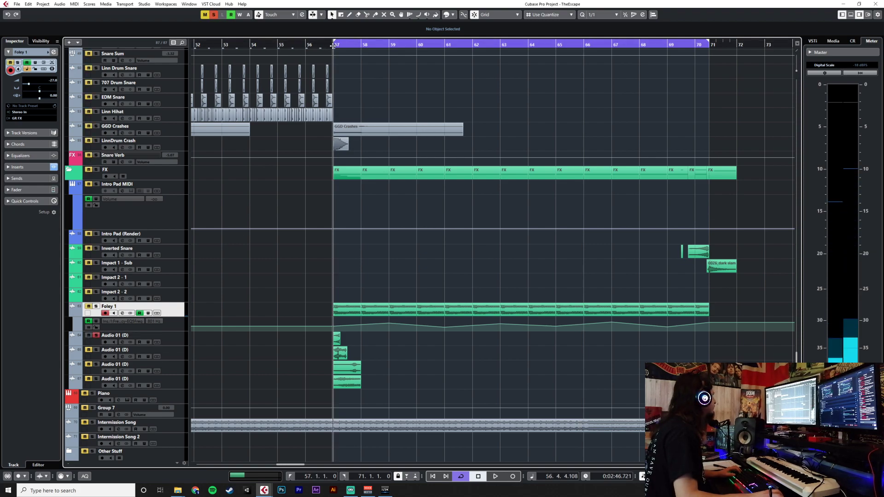
{"action": "left_click", "coordinate": [175, 332]}
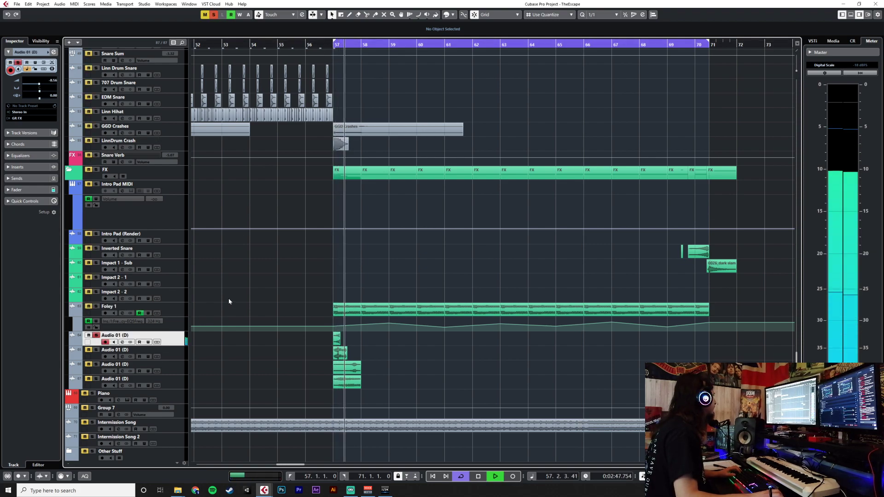
Set the quantize value to 1/2 and copy the FX-2-Reverse Thingy clip to bar 57 beat 3, bar 58 and bar 58 beat 3.
{"action": "scroll", "coordinate": [339, 348], "scroll_direction": "up", "scroll_amount": 5}
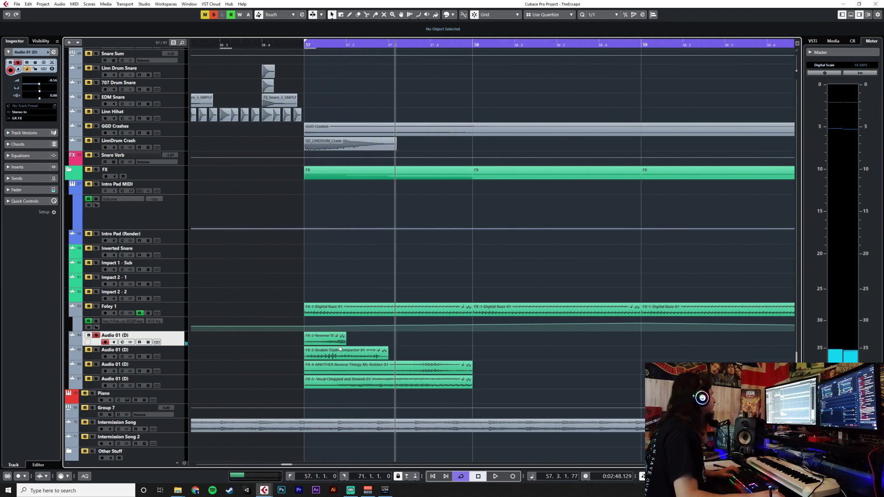
{"action": "left_click", "coordinate": [330, 341]}
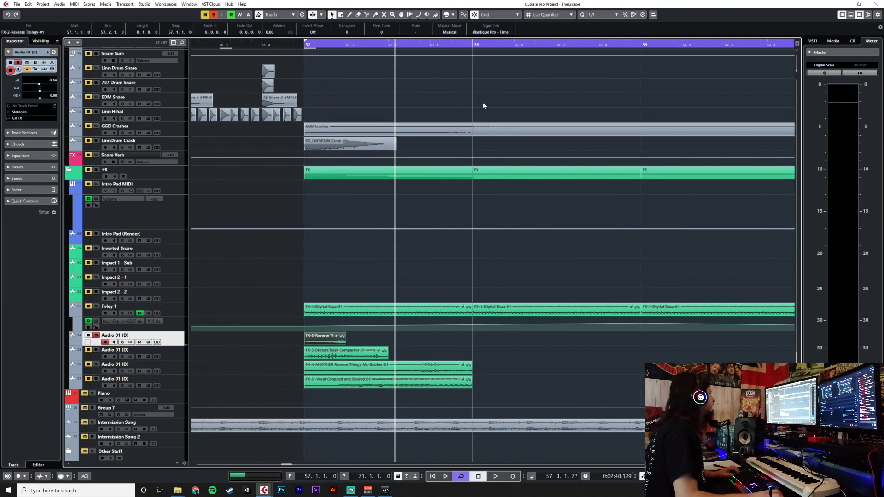
{"action": "left_click", "coordinate": [598, 14]}
{"action": "left_click", "coordinate": [597, 27]}
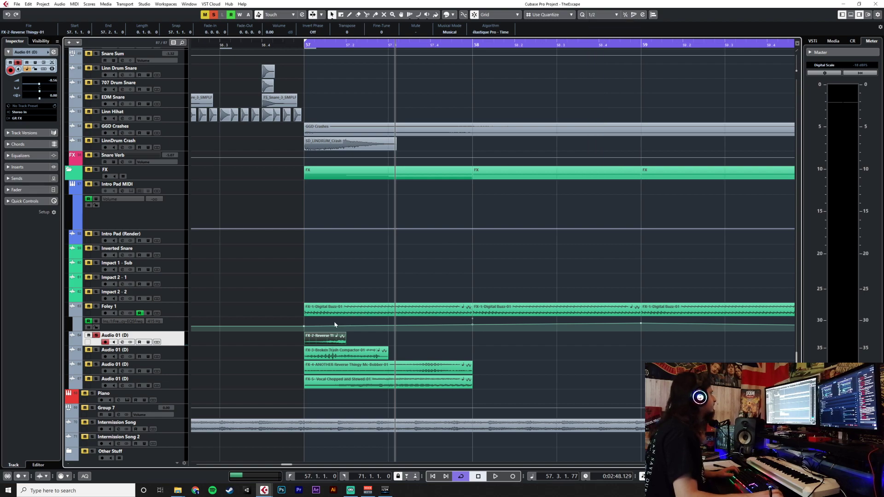
{"action": "left_click", "coordinate": [385, 45]}
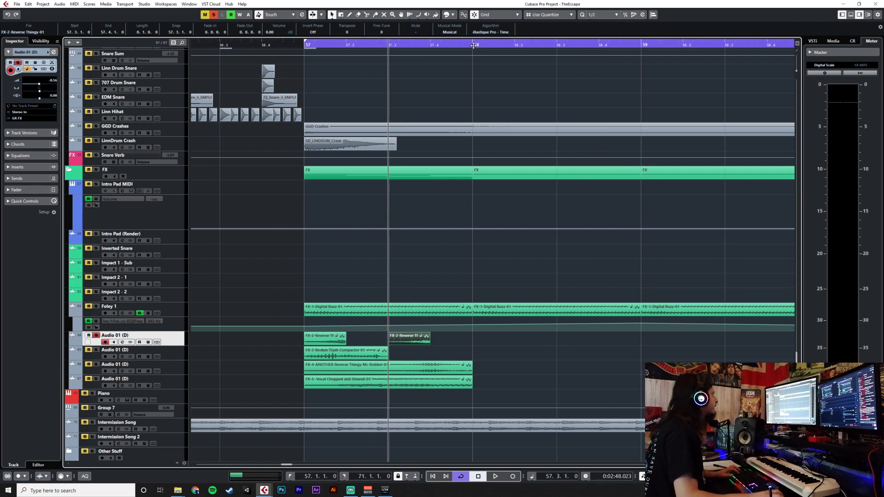
{"action": "left_click", "coordinate": [473, 45]}
{"action": "key", "text": "ctrl+v"}
{"action": "left_click", "coordinate": [557, 45]}
{"action": "key", "text": "ctrl+v"}
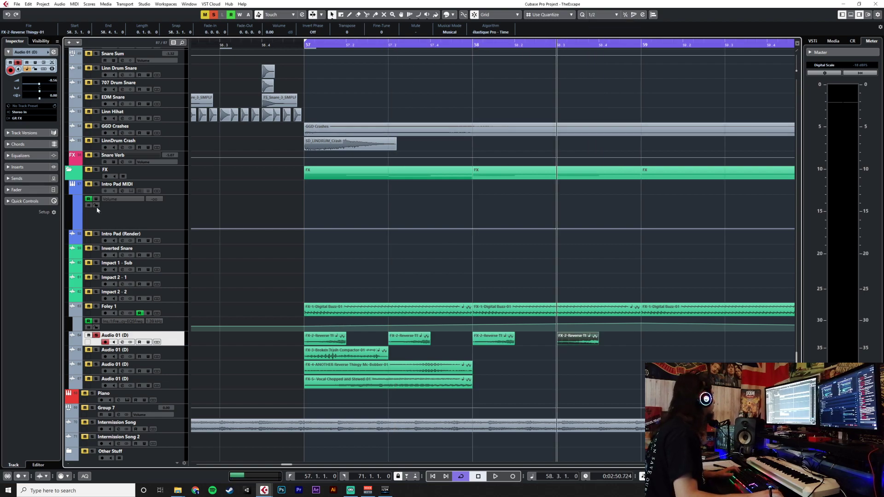
Lower the reverse clip track's volume to -17.3 dB and play the copies from bar 57.
{"action": "left_click_drag", "start_coordinate": [37, 85], "coordinate": [34, 86]}
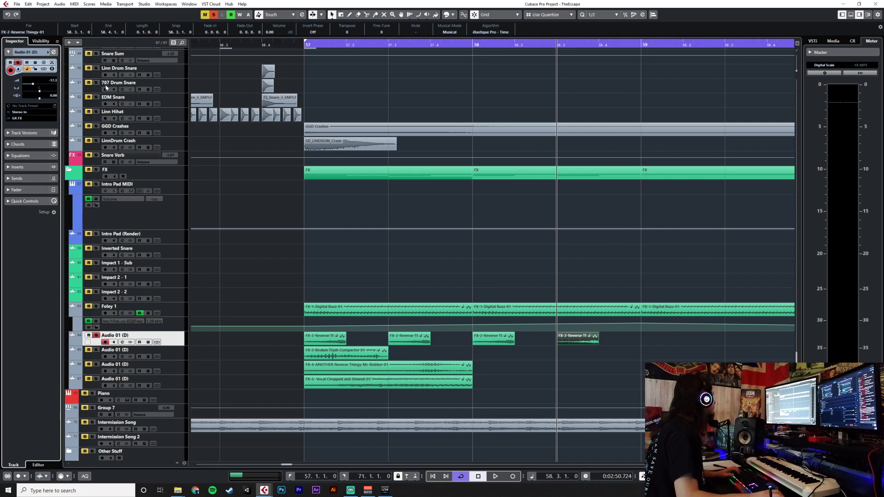
{"action": "key", "text": "KP_1"}
{"action": "key", "text": "space"}
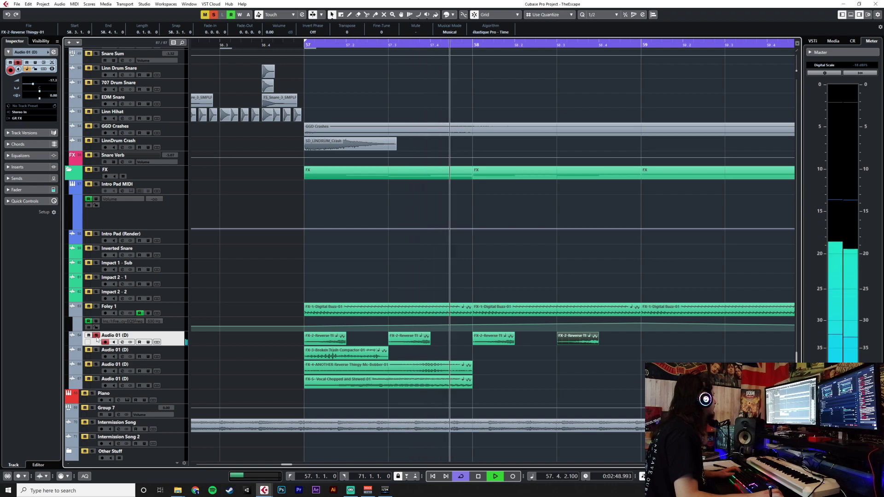
Set the quantize value to 1/4, stop playback and place the four reverse clips back to back on the beats of bar 57.
{"action": "scroll", "coordinate": [394, 349], "scroll_direction": "down", "scroll_amount": 2}
{"action": "left_click", "coordinate": [599, 15]}
{"action": "left_click", "coordinate": [612, 38]}
{"action": "key", "text": "space"}
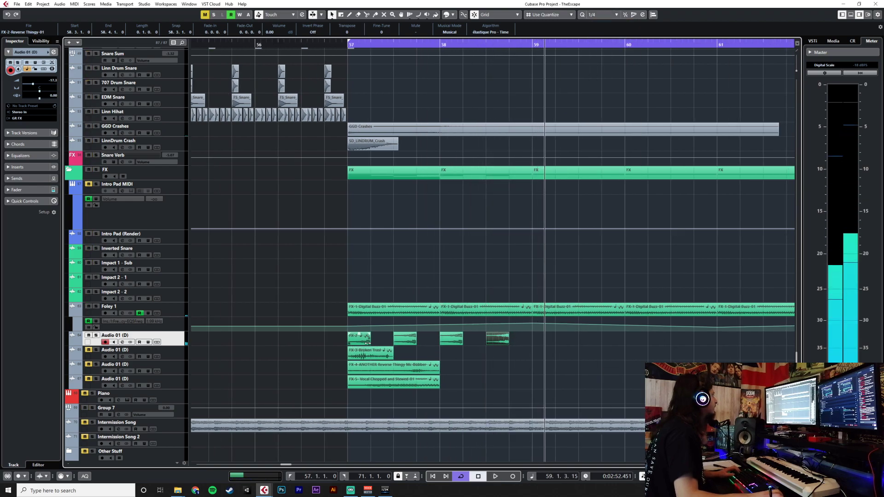
{"action": "key", "text": "ctrl+Left"}
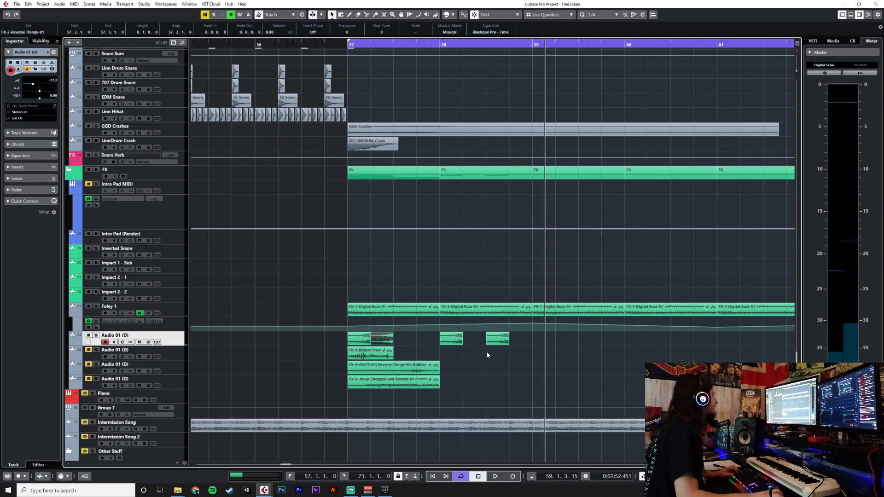
{"action": "left_click_drag", "start_coordinate": [501, 343], "coordinate": [352, 343]}
Copy the four-clip reverse pattern from bar 57 into bars 58, 59 and 60.
{"action": "key", "text": "ctrl+c"}
{"action": "left_click", "coordinate": [440, 46]}
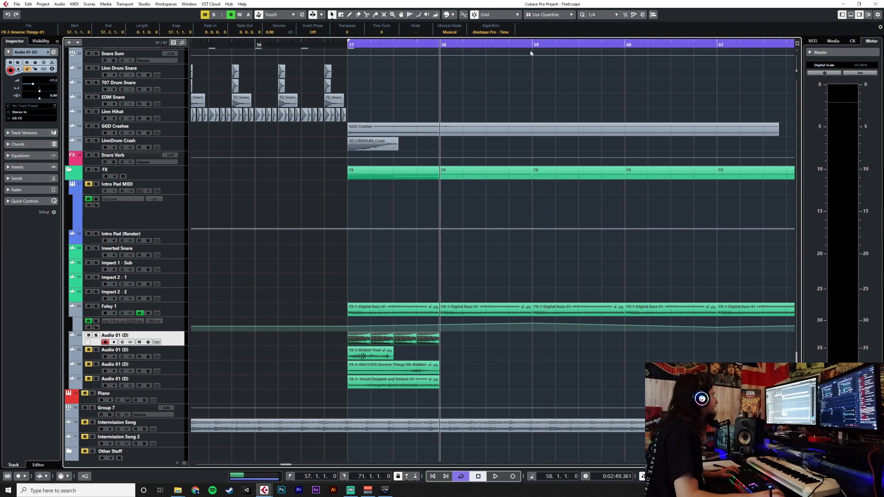
{"action": "key", "text": "ctrl+v"}
{"action": "left_click", "coordinate": [529, 46]}
{"action": "key", "text": "ctrl+v"}
{"action": "left_click", "coordinate": [624, 46]}
{"action": "key", "text": "ctrl+v"}
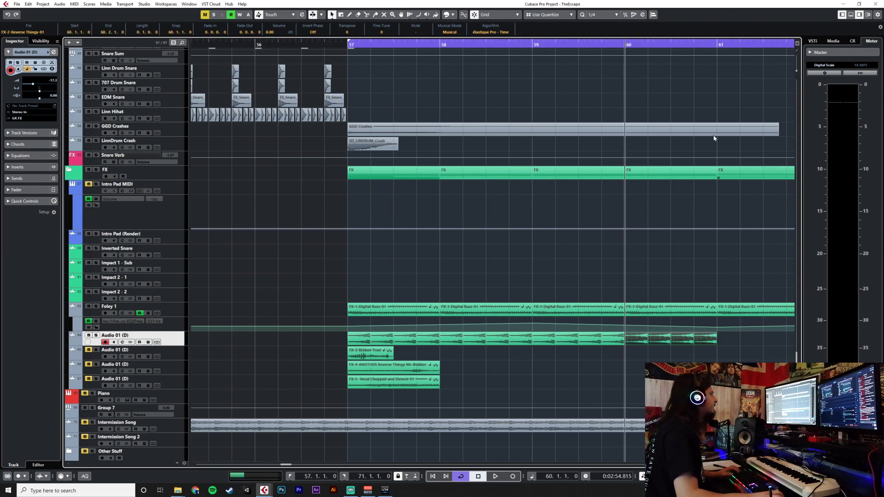
Paste the reverse clip pattern at bar 61 and play the transition into bar 57.
{"action": "left_click_drag", "start_coordinate": [328, 322], "coordinate": [724, 339]}
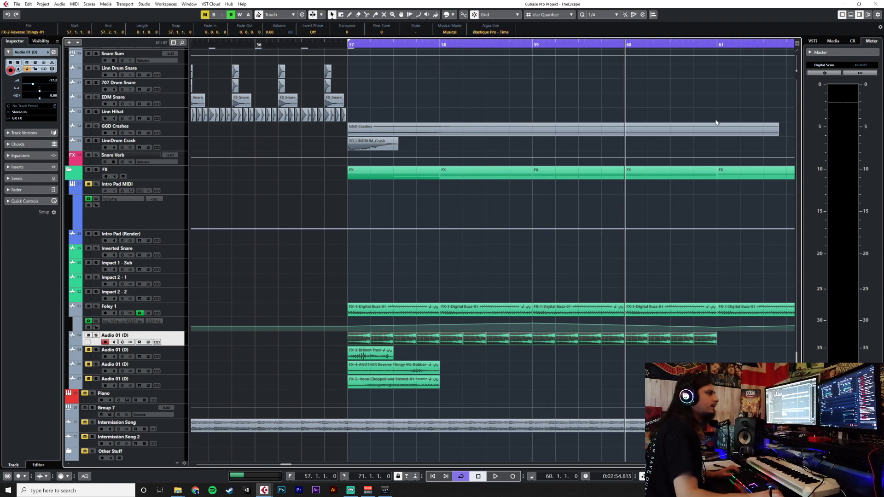
{"action": "left_click", "coordinate": [730, 46]}
{"action": "key", "text": "ctrl+v"}
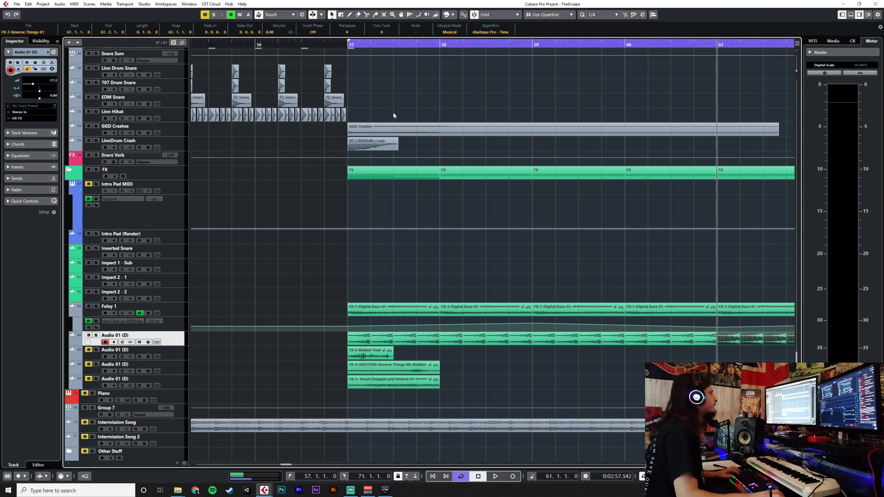
{"action": "left_click", "coordinate": [325, 43]}
{"action": "key", "text": "space"}
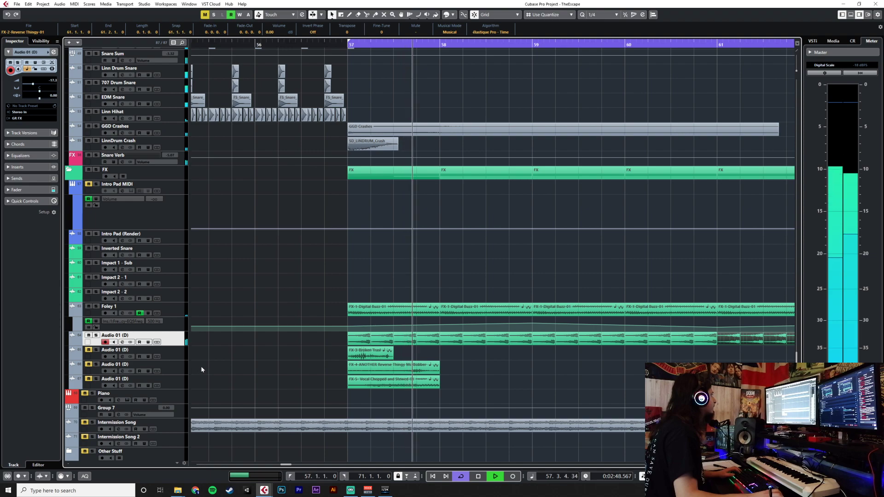
Continue the reverse clip pattern through bars 62 to 64 while listening to the section, and stop playback.
{"action": "scroll", "coordinate": [697, 358], "scroll_direction": "down", "scroll_amount": 3}
{"action": "scroll", "coordinate": [696, 355], "scroll_direction": "right", "scroll_amount": 3}
{"action": "left_click_drag", "start_coordinate": [746, 339], "coordinate": [684, 342]}
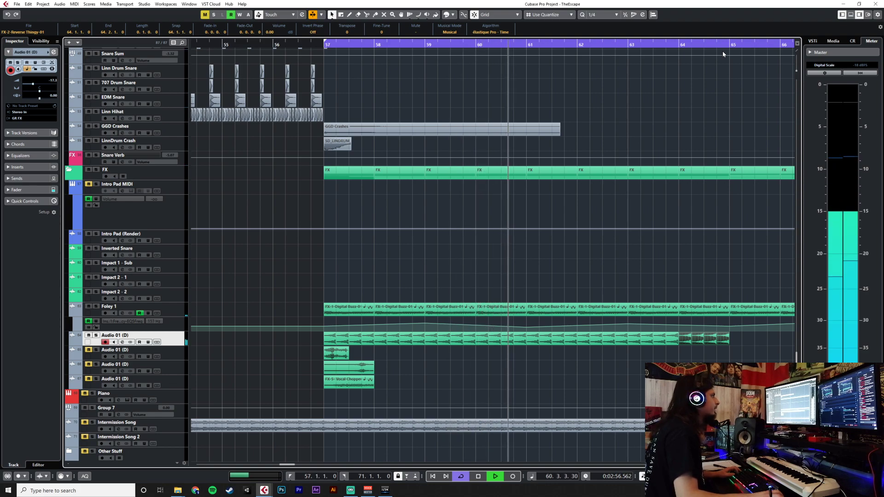
{"action": "scroll", "coordinate": [515, 261], "scroll_direction": "up", "scroll_amount": 5}
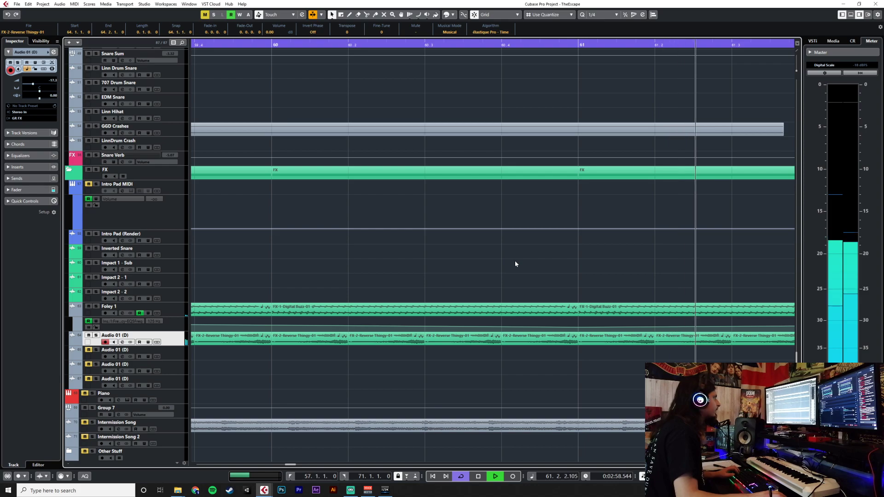
{"action": "scroll", "coordinate": [515, 261], "scroll_direction": "down", "scroll_amount": 6}
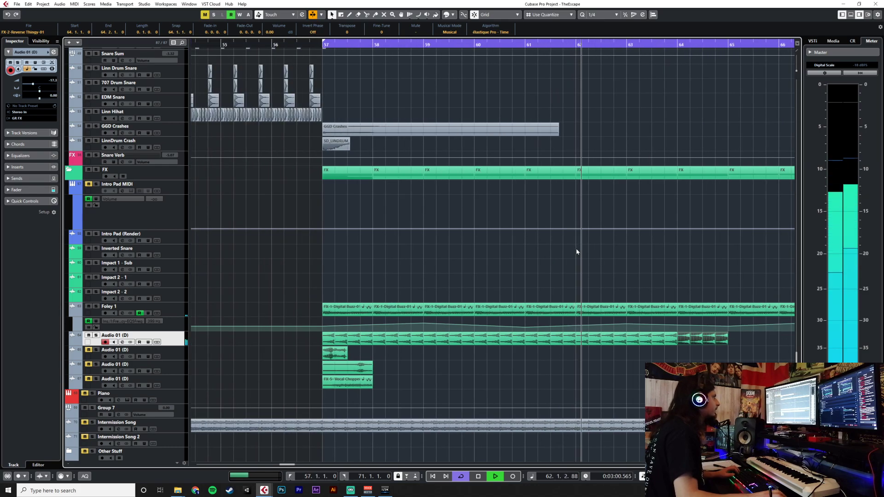
{"action": "key", "text": "space"}
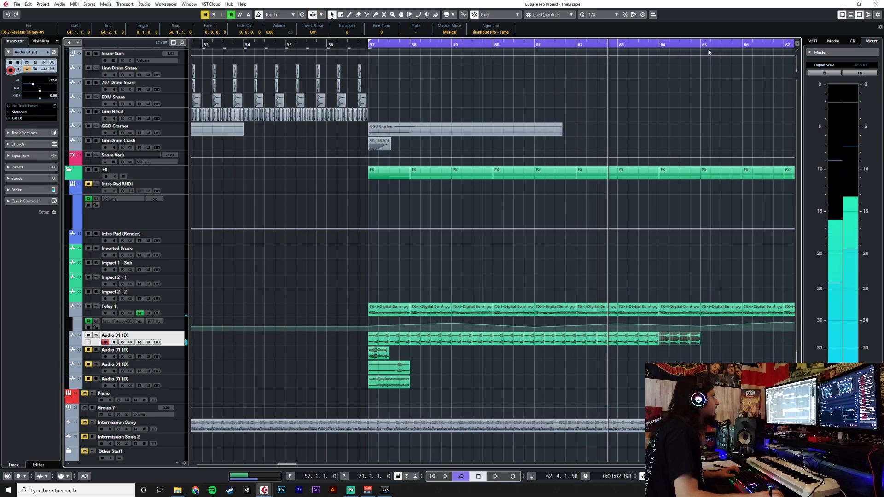
Continue the four-clip reverse pattern by pasting it at bars 65, 66 and 67.
{"action": "left_click", "coordinate": [700, 45]}
{"action": "key", "text": "ctrl+d"}
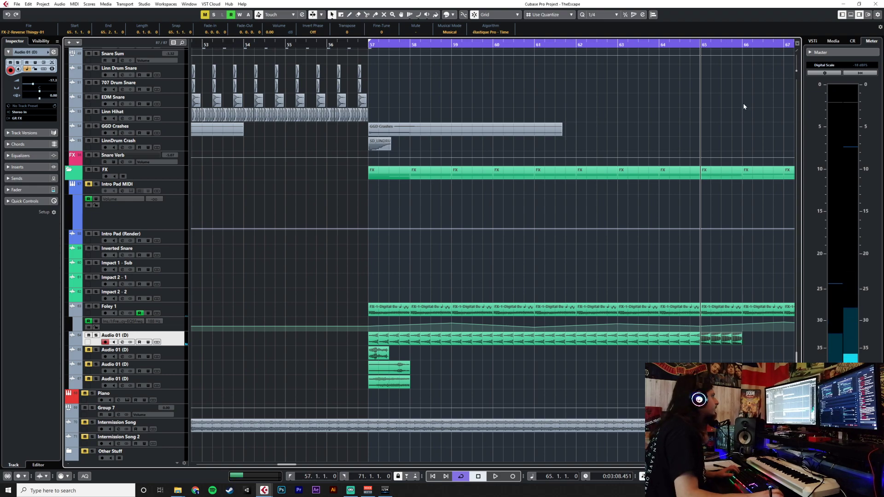
{"action": "left_click", "coordinate": [744, 47]}
{"action": "key", "text": "ctrl+d"}
{"action": "scroll", "coordinate": [681, 351], "scroll_direction": "right", "scroll_amount": 3}
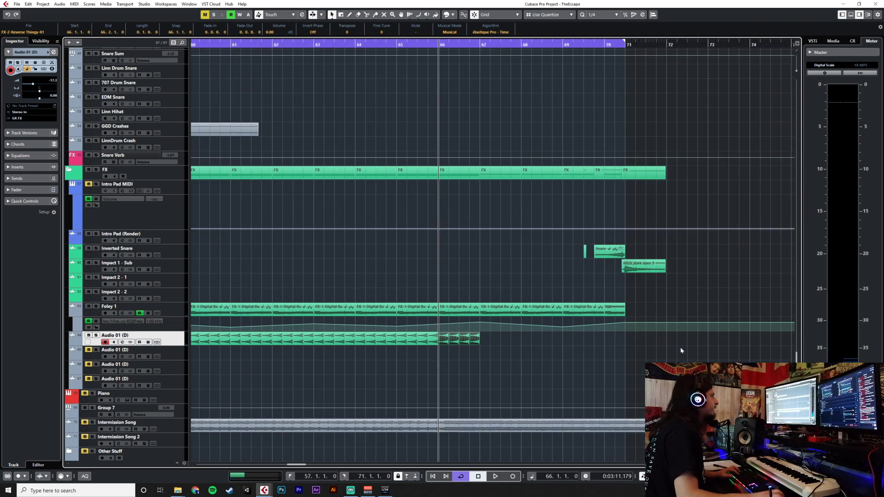
{"action": "left_click", "coordinate": [481, 44]}
{"action": "key", "text": "ctrl+d"}
Paste the reverse clip pattern at bars 68, 69 and 70, and remove the excess clips past bar 71.
{"action": "left_click", "coordinate": [522, 44]}
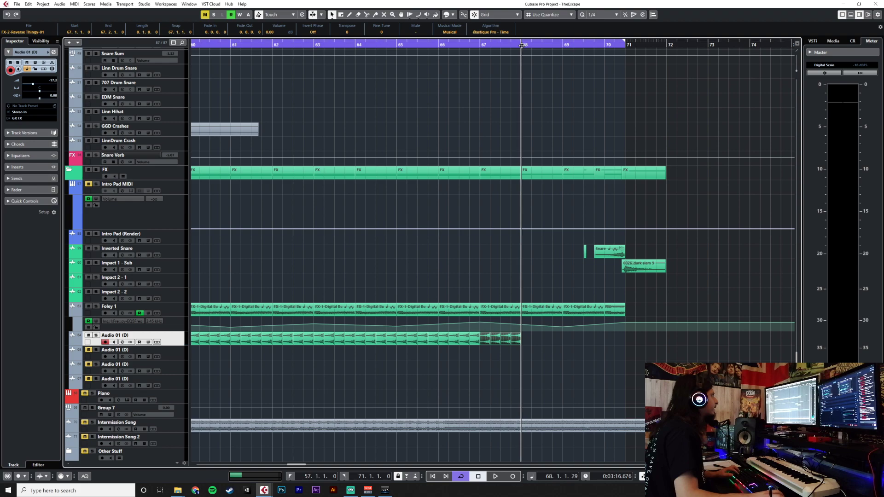
{"action": "key", "text": "ctrl+d"}
{"action": "left_click", "coordinate": [564, 43]}
{"action": "key", "text": "ctrl+d"}
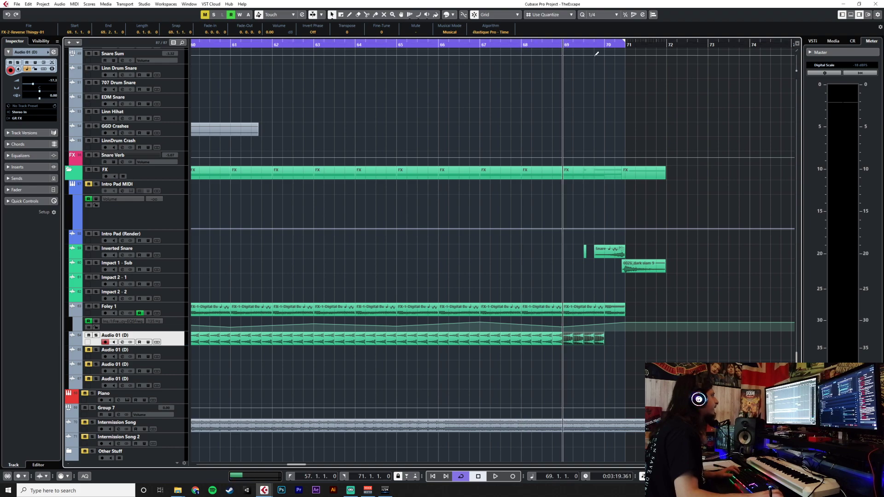
{"action": "left_click", "coordinate": [605, 44]}
{"action": "key", "text": "ctrl+d"}
{"action": "left_click", "coordinate": [651, 339]}
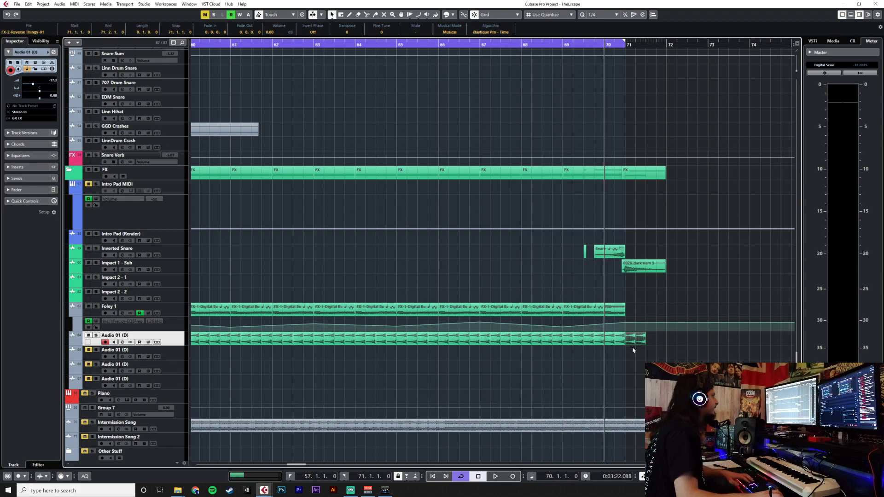
Enlarge the Foley 1 track's height and set the quantize value to 1/16.
{"action": "scroll", "coordinate": [463, 339], "scroll_direction": "up", "scroll_amount": 6}
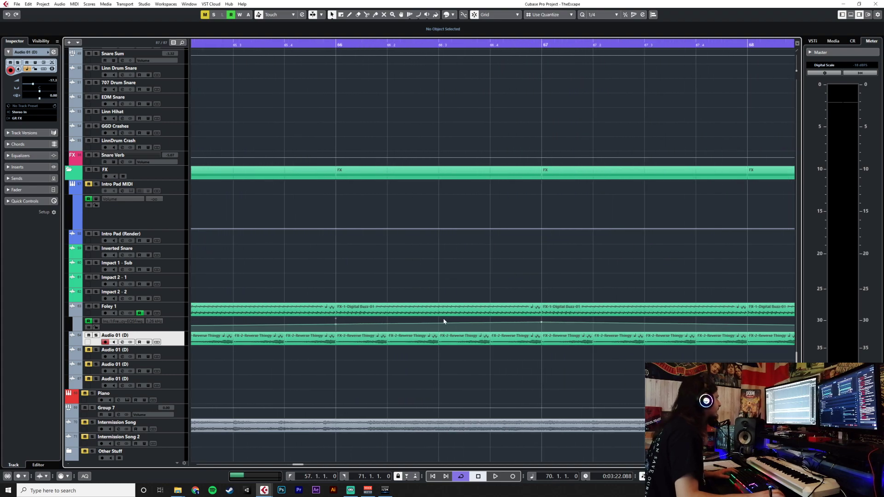
{"action": "left_click_drag", "start_coordinate": [173, 318], "coordinate": [177, 390]}
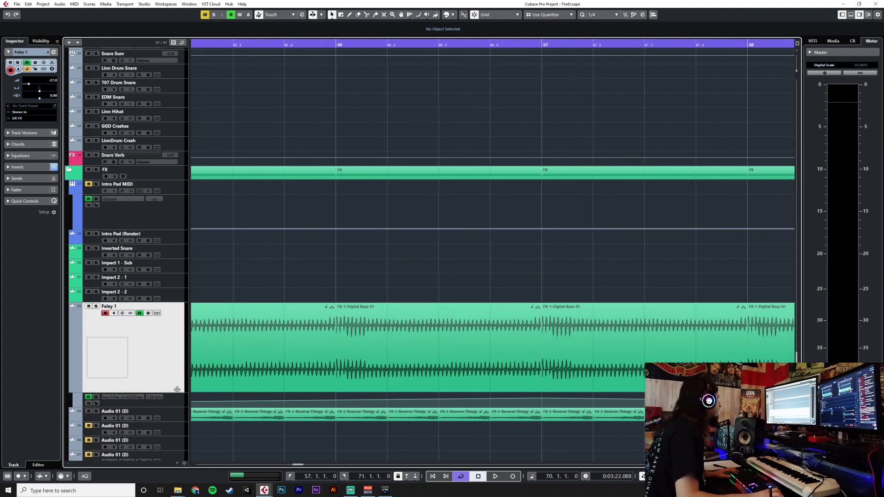
{"action": "left_click", "coordinate": [616, 14]}
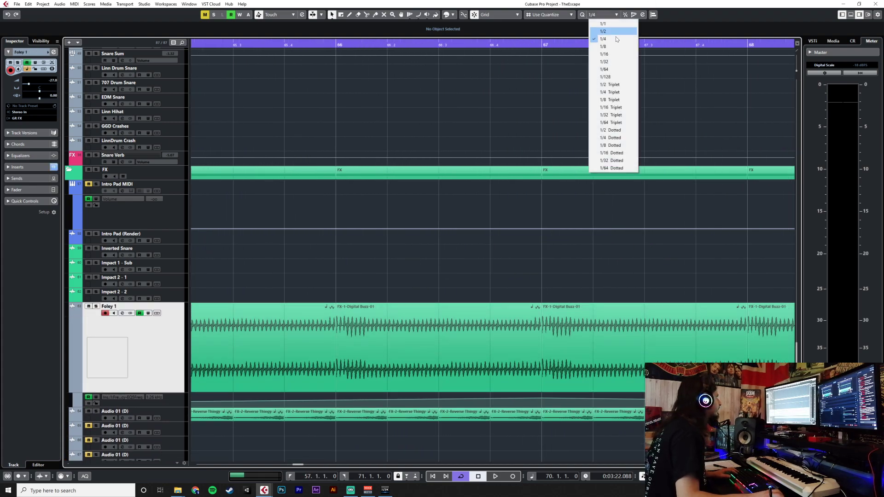
{"action": "left_click", "coordinate": [615, 53]}
{"action": "scroll", "coordinate": [369, 330], "scroll_direction": "up", "scroll_amount": 5}
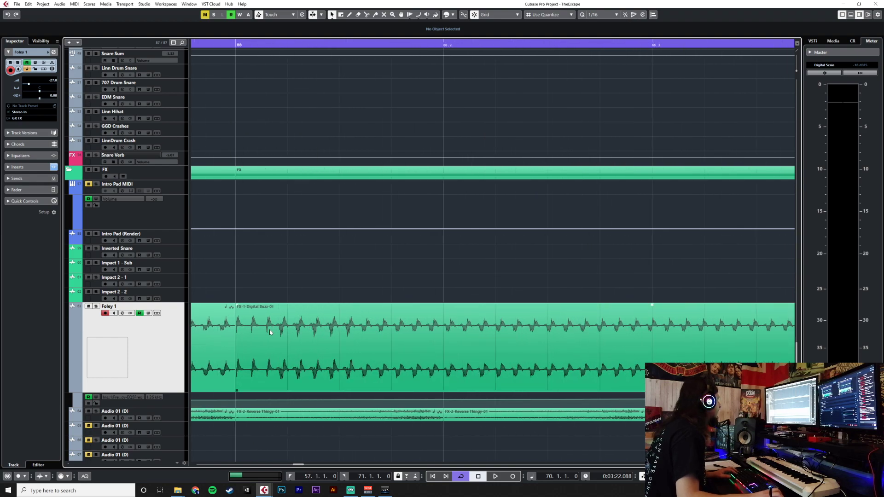
{"action": "scroll", "coordinate": [372, 328], "scroll_direction": "down", "scroll_amount": 8}
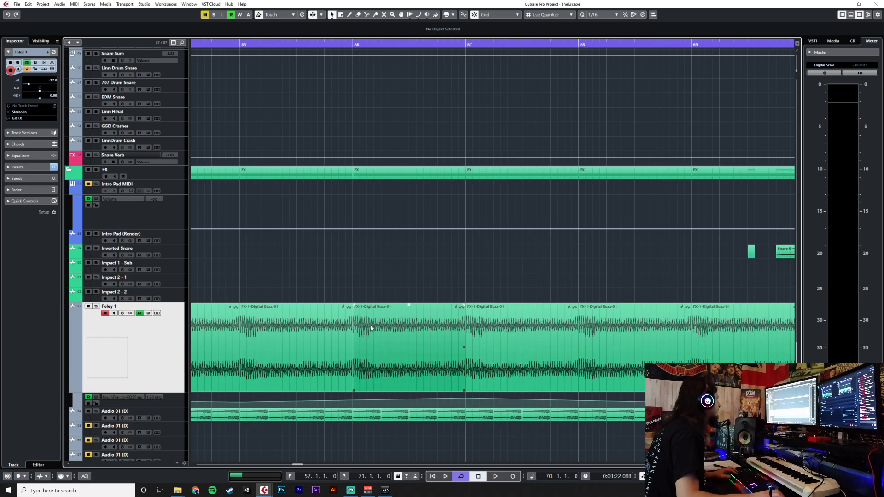
Delete all Foley 1 clips after the first one at bar 57.
{"action": "scroll", "coordinate": [371, 329], "scroll_direction": "left", "scroll_amount": 5}
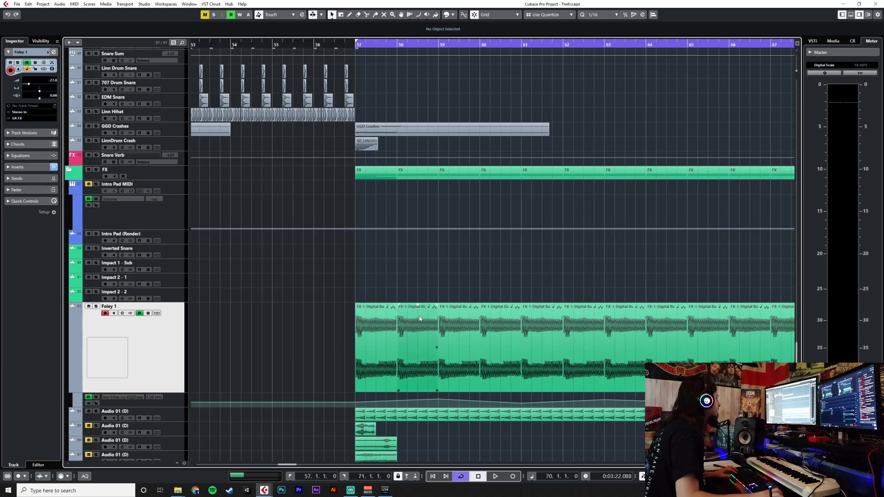
{"action": "scroll", "coordinate": [420, 317], "scroll_direction": "up", "scroll_amount": 3}
{"action": "scroll", "coordinate": [408, 308], "scroll_direction": "down", "scroll_amount": 4}
{"action": "scroll", "coordinate": [409, 309], "scroll_direction": "right", "scroll_amount": 5}
{"action": "left_click_drag", "start_coordinate": [558, 297], "coordinate": [371, 352]}
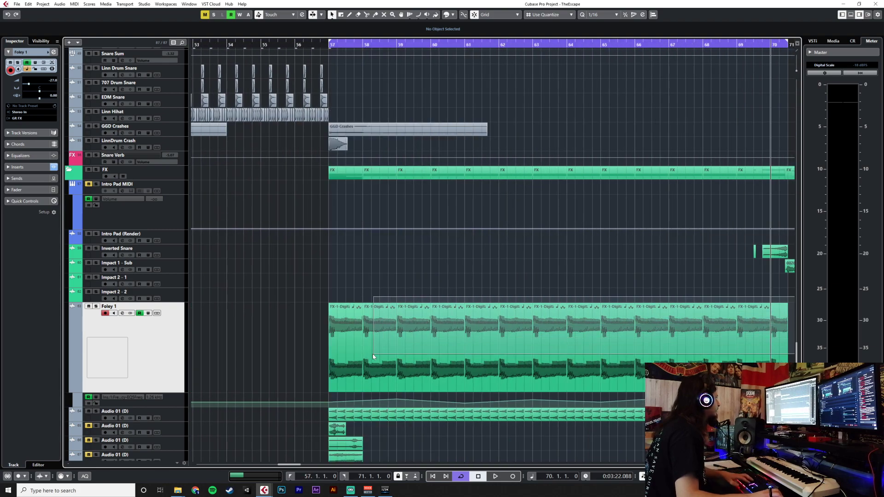
{"action": "key", "text": "Delete"}
Shorten the remaining Foley 1 clip at bar 57 to one beat.
{"action": "left_click", "coordinate": [355, 351]}
{"action": "scroll", "coordinate": [345, 352], "scroll_direction": "up", "scroll_amount": 1}
{"action": "scroll", "coordinate": [345, 354], "scroll_direction": "up", "scroll_amount": 3}
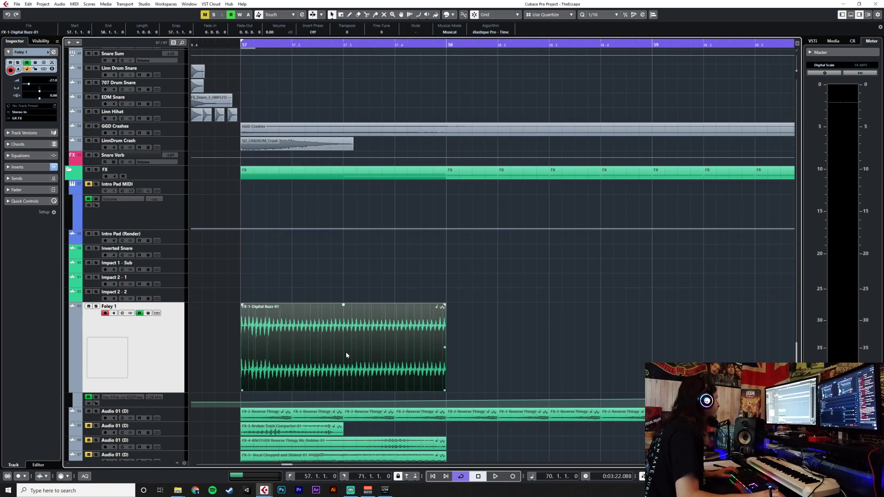
{"action": "left_click_drag", "start_coordinate": [443, 391], "coordinate": [291, 388]}
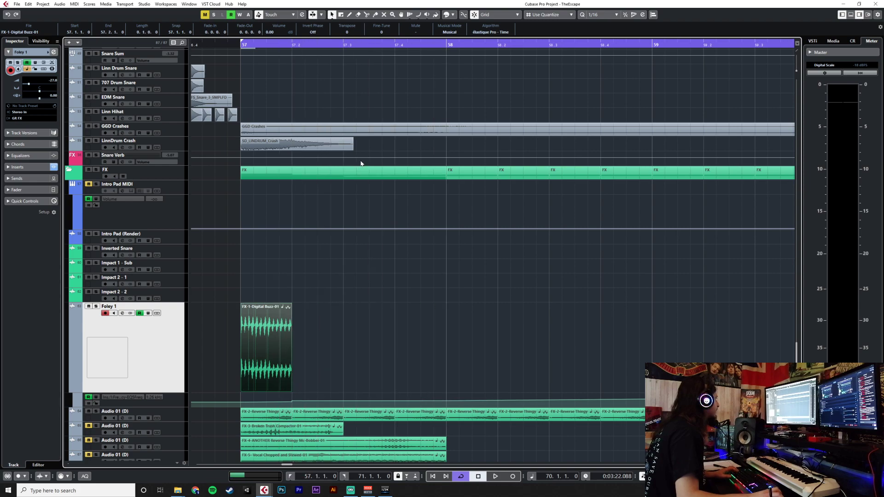
Set the quantize value to 1/4 and duplicate the one-beat Foley 1 clip back to back through bar 63.
{"action": "left_click", "coordinate": [602, 14]}
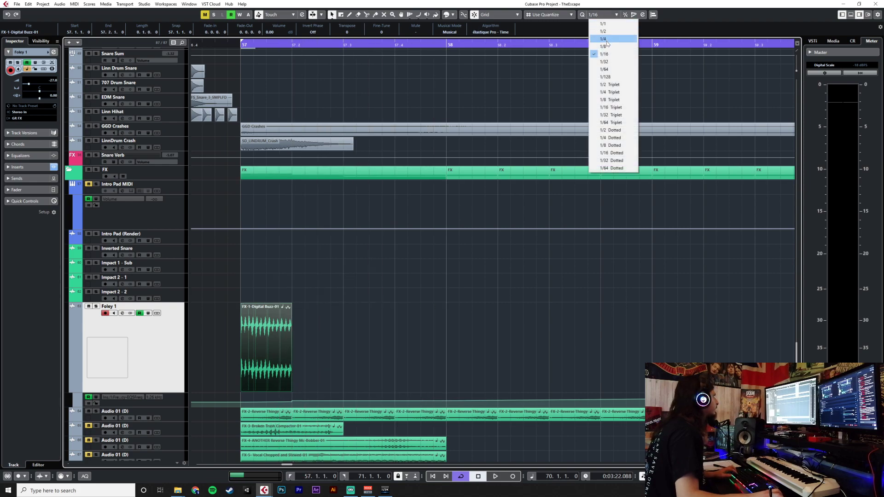
{"action": "left_click", "coordinate": [607, 39]}
{"action": "key", "text": "g"}
{"action": "key", "text": "g"}
{"action": "key", "text": "g"}
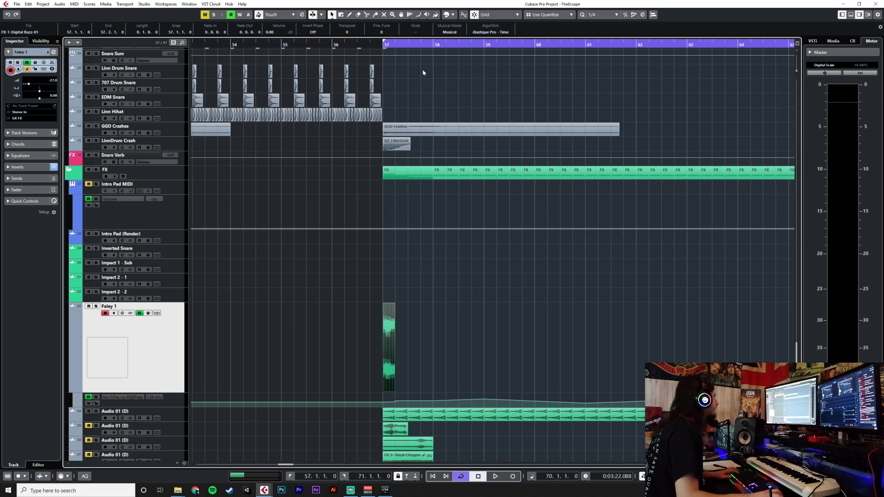
{"action": "key", "text": "ctrl+d"}
{"action": "key", "text": "ctrl+d"}
{"action": "key", "text": "ctrl+d"}
{"action": "key", "text": "ctrl+d"}
{"action": "key", "text": "ctrl+d"}
{"action": "key", "text": "ctrl+d"}
{"action": "key", "text": "ctrl+d"}
{"action": "key", "text": "ctrl+d"}
{"action": "key", "text": "ctrl+d"}
{"action": "key", "text": "ctrl+d"}
{"action": "key", "text": "ctrl+d"}
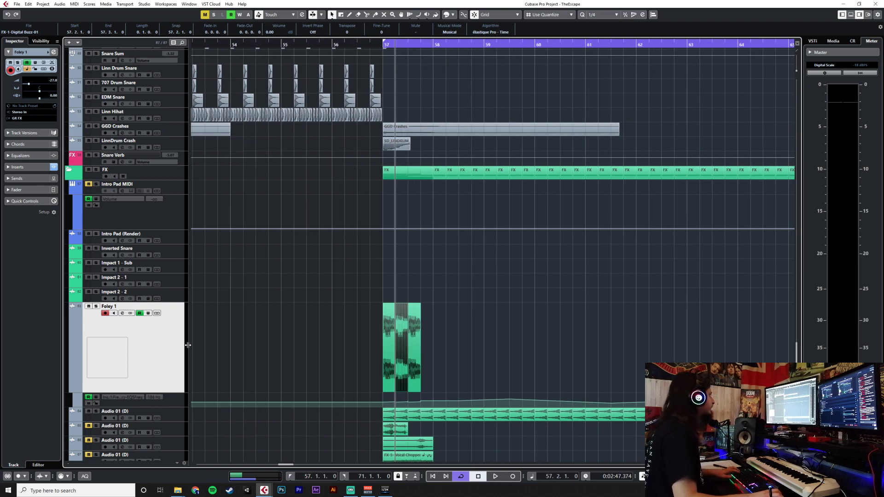
{"action": "key", "text": "ctrl+d"}
{"action": "key", "text": "ctrl+d"}
{"action": "key", "text": "ctrl+d"}
{"action": "key", "text": "ctrl+d"}
{"action": "key", "text": "ctrl+d"}
{"action": "key", "text": "ctrl+d"}
{"action": "key", "text": "ctrl+d"}
{"action": "key", "text": "ctrl+d"}
{"action": "key", "text": "ctrl+d"}
{"action": "key", "text": "ctrl+d"}
{"action": "key", "text": "ctrl+d"}
{"action": "key", "text": "ctrl+d"}
{"action": "key", "text": "ctrl+d"}
{"action": "key", "text": "ctrl+d"}
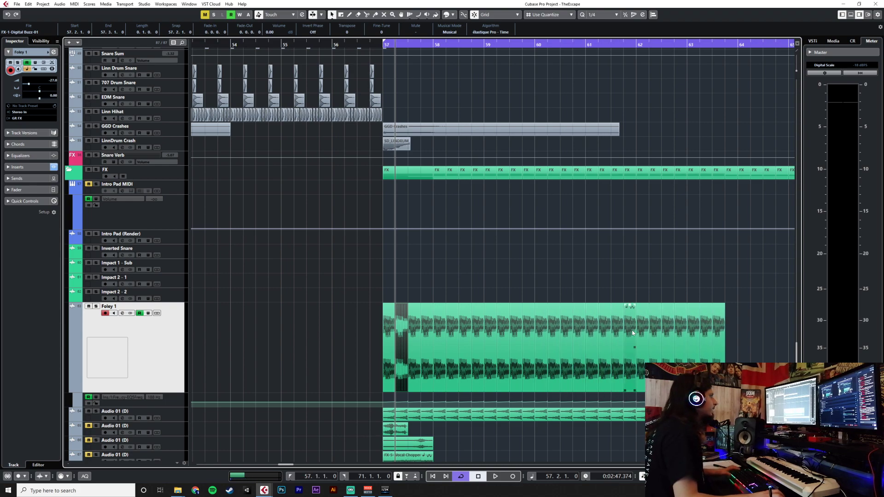
Keep duplicating the one-beat Foley 1 clip until the pattern fills the section up to bar 71.
{"action": "key", "text": "g"}
{"action": "key", "text": "g"}
{"action": "key", "text": "ctrl+d"}
{"action": "key", "text": "ctrl+d"}
{"action": "key", "text": "ctrl+d"}
{"action": "key", "text": "ctrl+d"}
{"action": "key", "text": "ctrl+d"}
{"action": "key", "text": "ctrl+d"}
{"action": "key", "text": "ctrl+d"}
{"action": "key", "text": "ctrl+d"}
{"action": "key", "text": "ctrl+d"}
{"action": "key", "text": "ctrl+d"}
{"action": "key", "text": "ctrl+d"}
{"action": "key", "text": "ctrl+d"}
{"action": "key", "text": "ctrl+d"}
{"action": "key", "text": "ctrl+d"}
{"action": "key", "text": "ctrl+d"}
{"action": "key", "text": "ctrl+d"}
{"action": "key", "text": "ctrl+d"}
{"action": "key", "text": "ctrl+d"}
{"action": "key", "text": "ctrl+d"}
{"action": "key", "text": "ctrl+d"}
{"action": "key", "text": "ctrl+d"}
{"action": "key", "text": "ctrl+d"}
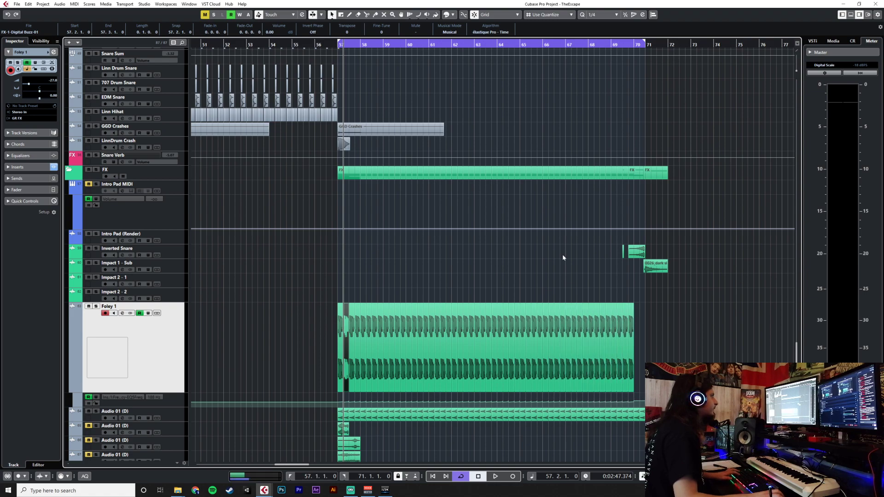
{"action": "key", "text": "ctrl+d"}
{"action": "key", "text": "ctrl+d"}
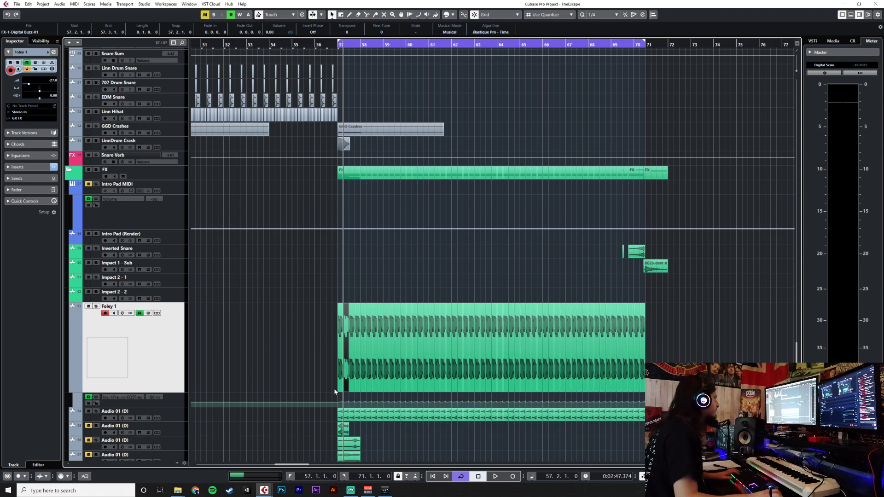
Delete the old Foley 1 EQ frequency automation points between bars 57 and 71 and the leftover points after bar 71.
{"action": "left_click", "coordinate": [337, 400]}
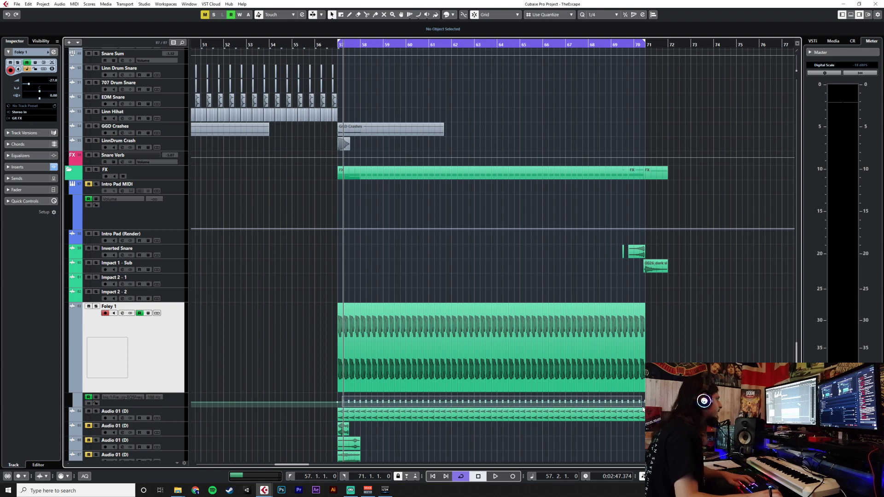
{"action": "left_click_drag", "start_coordinate": [644, 408], "coordinate": [644, 403]}
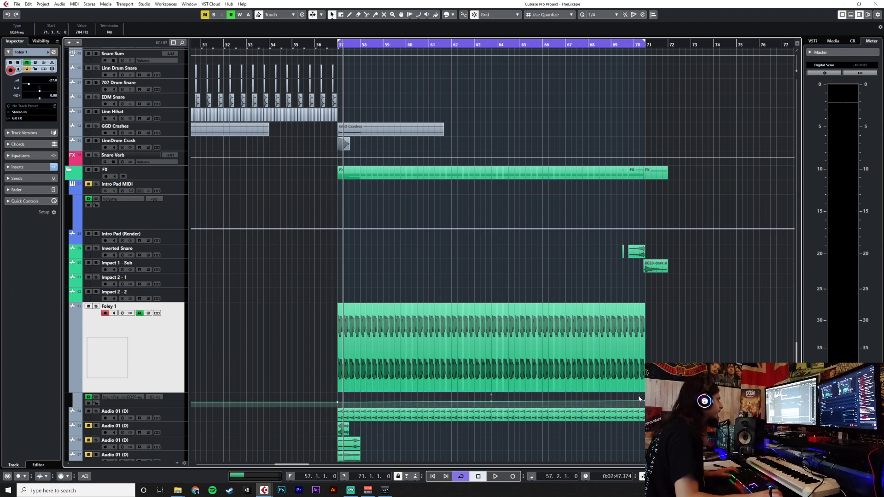
{"action": "left_click", "coordinate": [639, 400]}
{"action": "scroll", "coordinate": [639, 399], "scroll_direction": "right", "scroll_amount": 10}
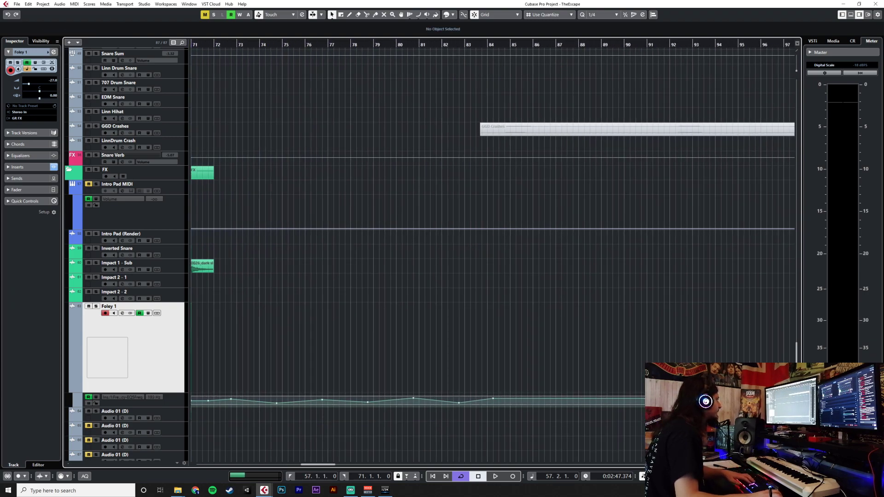
{"action": "left_click_drag", "start_coordinate": [795, 405], "coordinate": [736, 405]}
{"action": "scroll", "coordinate": [367, 404], "scroll_direction": "down", "scroll_amount": 3}
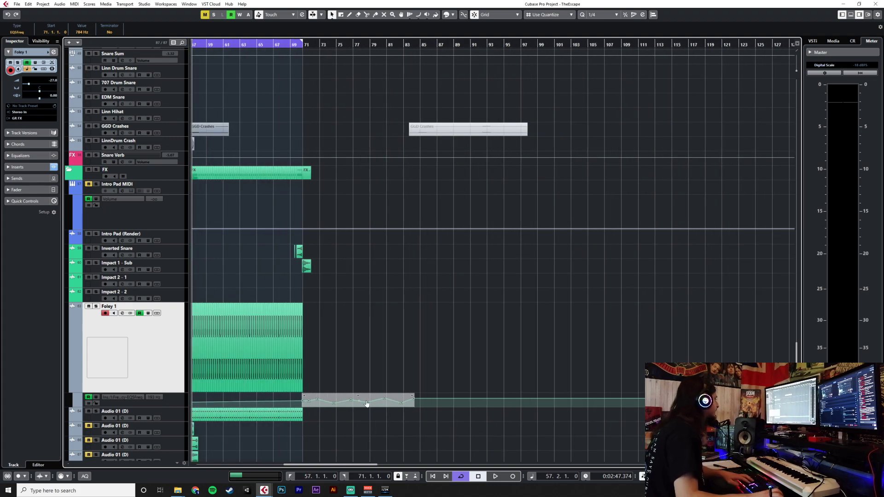
{"action": "left_click", "coordinate": [366, 404]}
{"action": "scroll", "coordinate": [366, 404], "scroll_direction": "down", "scroll_amount": 3}
{"action": "scroll", "coordinate": [364, 403], "scroll_direction": "right", "scroll_amount": 10}
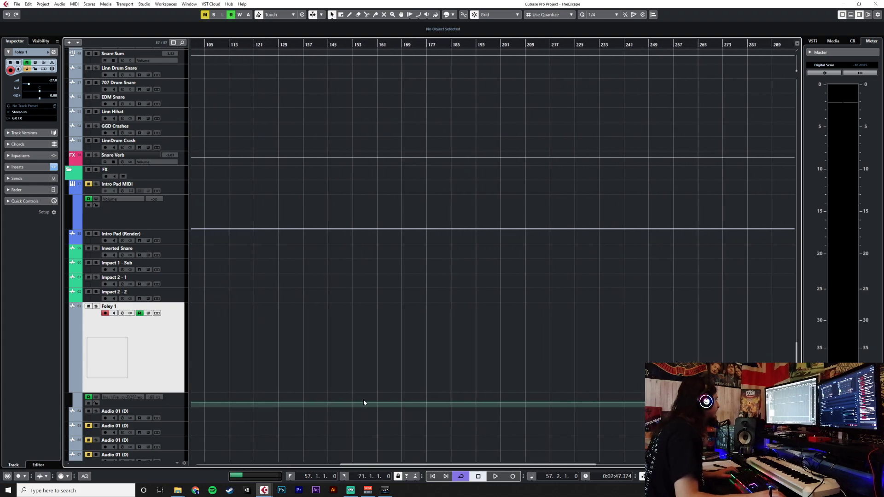
Draw a raised EQ frequency automation point at bar 59 on Foley 1 and set the quantize value to 1/1.
{"action": "scroll", "coordinate": [368, 403], "scroll_direction": "left", "scroll_amount": 10}
{"action": "scroll", "coordinate": [419, 401], "scroll_direction": "up", "scroll_amount": 5}
{"action": "left_click_drag", "start_coordinate": [448, 401], "coordinate": [545, 400]}
{"action": "left_click", "coordinate": [596, 14]}
{"action": "left_click", "coordinate": [597, 23]}
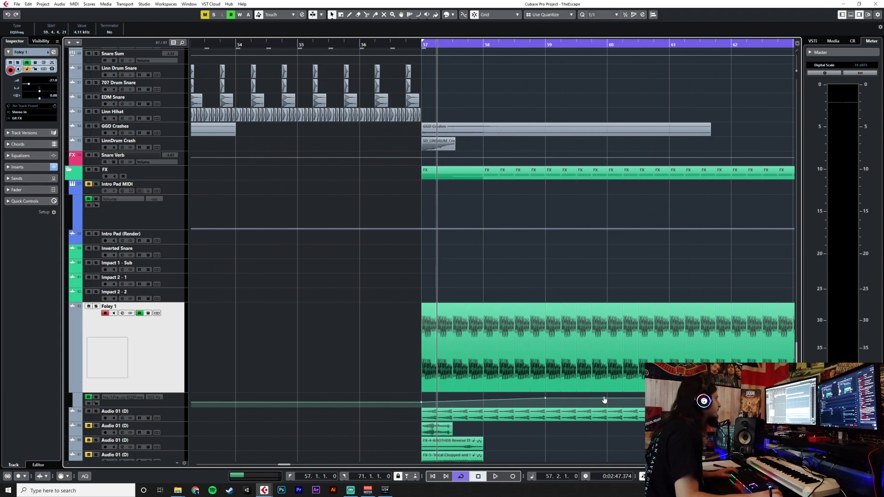
Continue the Foley 1 automation zigzag with a low point at bar 61, a peak at bar 63 and about 784 Hz at bar 65.
{"action": "scroll", "coordinate": [531, 409], "scroll_direction": "down", "scroll_amount": 1}
{"action": "scroll", "coordinate": [531, 408], "scroll_direction": "right", "scroll_amount": 2}
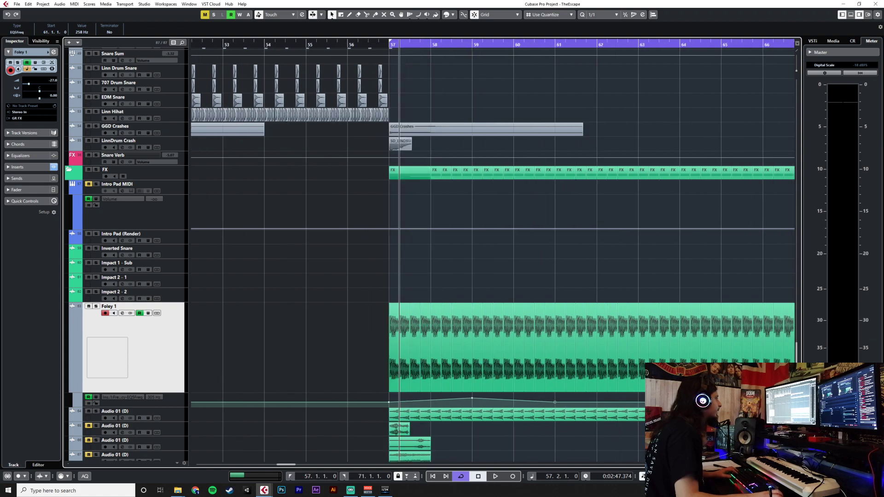
{"action": "left_click_drag", "start_coordinate": [535, 405], "coordinate": [658, 406]}
{"action": "scroll", "coordinate": [658, 405], "scroll_direction": "up", "scroll_amount": 2}
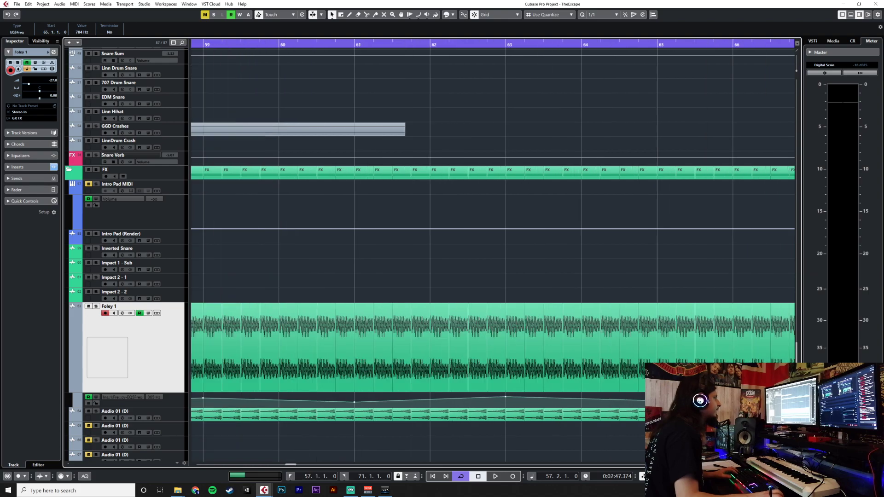
{"action": "scroll", "coordinate": [617, 405], "scroll_direction": "down", "scroll_amount": 3}
Play from just before bar 57 while extending the automation zigzag to about 5.74 kHz at bar 67, low at 69 and about 10.45 kHz at 70.
{"action": "left_click", "coordinate": [348, 47]}
{"action": "key", "text": "space"}
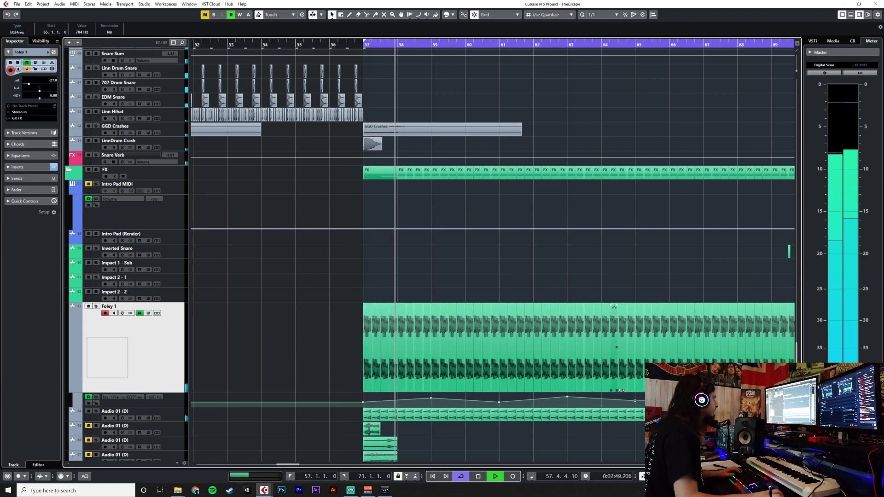
{"action": "left_click", "coordinate": [660, 401]}
{"action": "left_click_drag", "start_coordinate": [660, 402], "coordinate": [703, 397]}
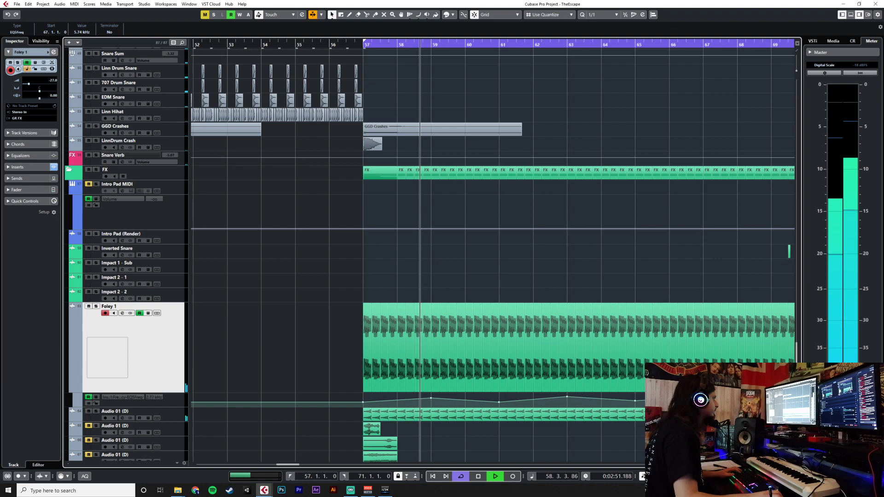
{"action": "scroll", "coordinate": [703, 399], "scroll_direction": "right", "scroll_amount": 3}
{"action": "left_click_drag", "start_coordinate": [551, 404], "coordinate": [630, 399]}
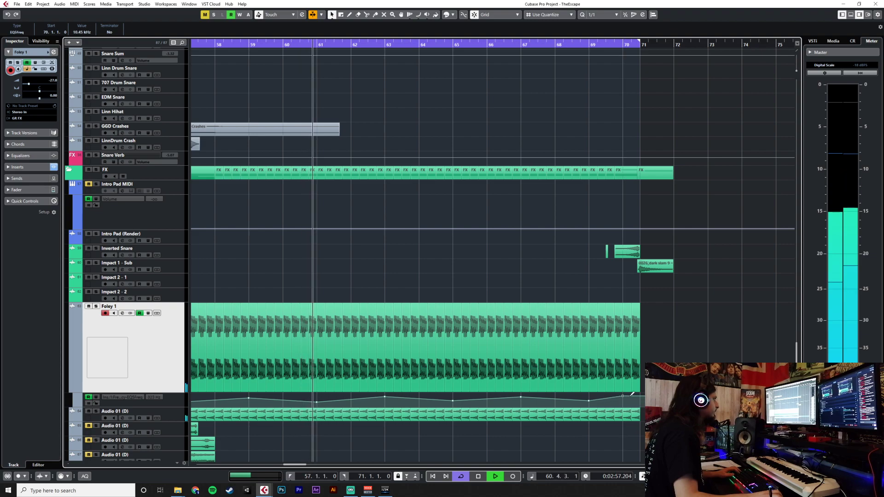
{"action": "scroll", "coordinate": [491, 356], "scroll_direction": "down", "scroll_amount": 1}
{"action": "scroll", "coordinate": [490, 355], "scroll_direction": "right", "scroll_amount": 2}
{"action": "scroll", "coordinate": [490, 356], "scroll_direction": "left", "scroll_amount": 3}
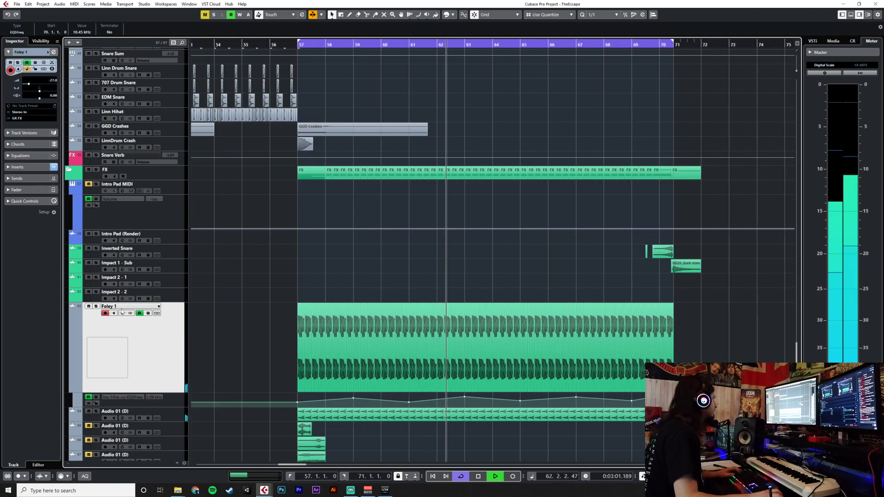
Solo the reverse clip track and Foley 1 together to hear them alone, and unsolo both.
{"action": "left_click", "coordinate": [97, 411]}
{"action": "left_click", "coordinate": [95, 306]}
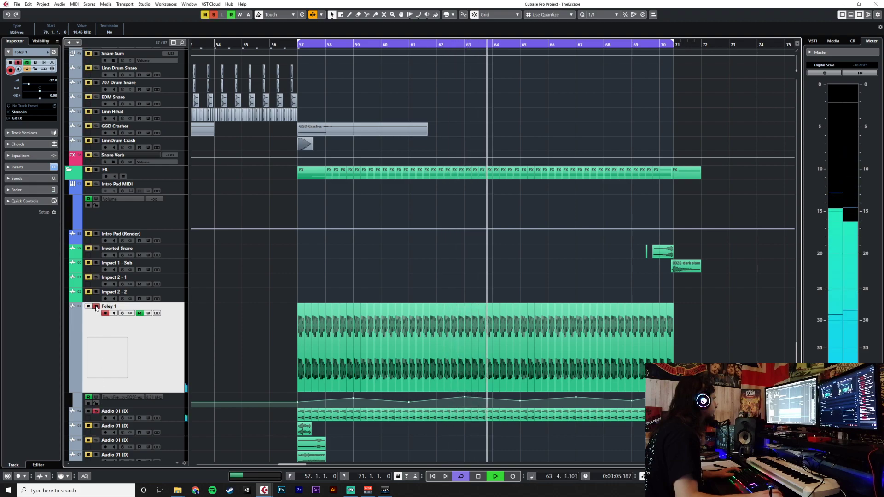
{"action": "left_click", "coordinate": [96, 307]}
{"action": "left_click", "coordinate": [96, 412]}
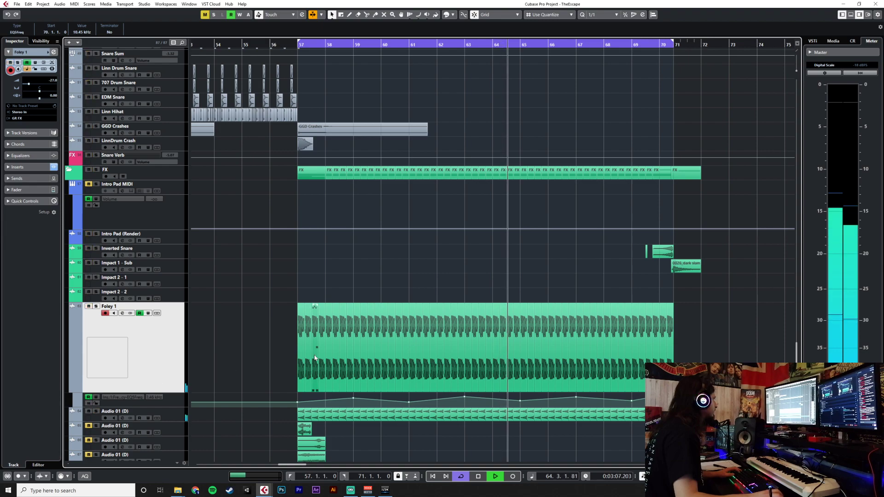
Rename the audio track directly below Foley 1 as "Foley 2".
{"action": "scroll", "coordinate": [211, 289], "scroll_direction": "down", "scroll_amount": 3}
{"action": "double_click", "coordinate": [115, 321]}
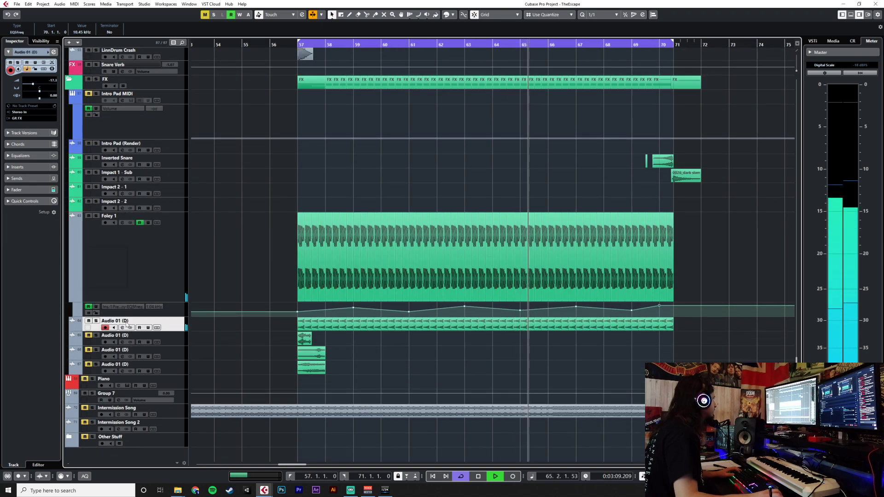
{"action": "type", "text": "Foley 2"}
{"action": "key", "text": "Return"}
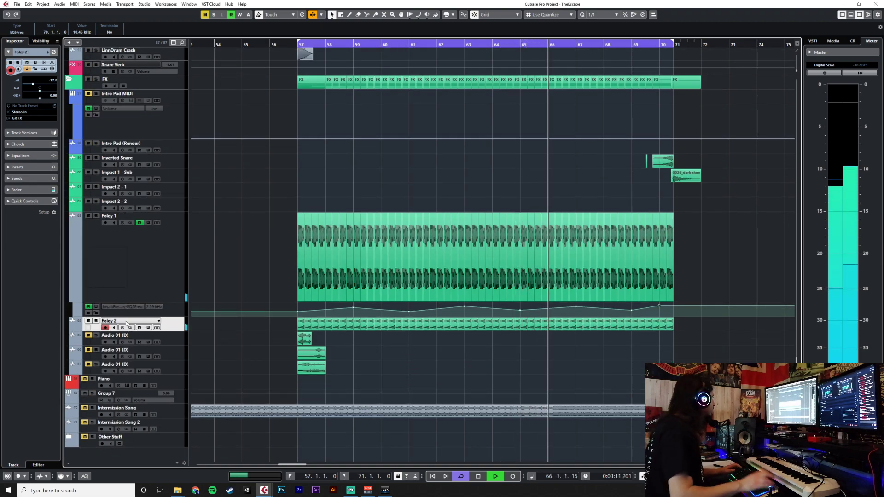
Copy Foley 1's Frequency, Bitcrusher, Distortion and AutoPan inserts to the same slots on Foley 2.
{"action": "key", "text": "F3"}
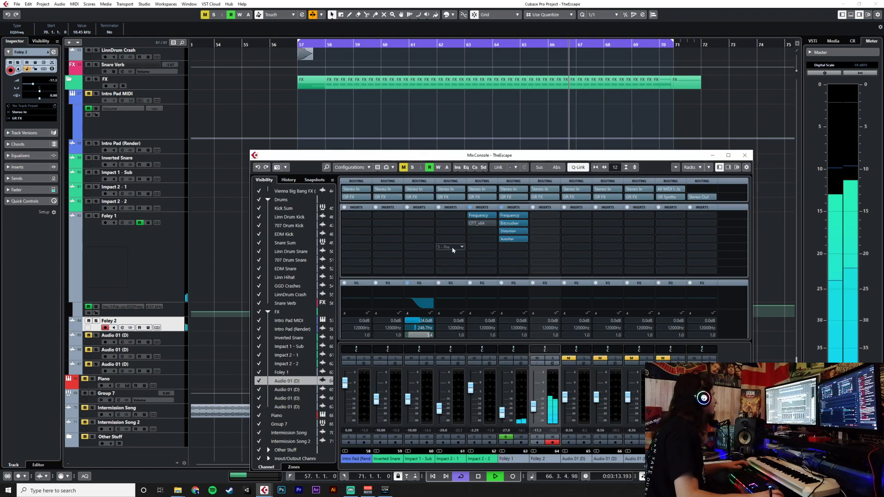
{"action": "left_click_drag", "start_coordinate": [509, 216], "coordinate": [544, 216]}
{"action": "left_click_drag", "start_coordinate": [509, 224], "coordinate": [543, 235]}
{"action": "left_click_drag", "start_coordinate": [508, 239], "coordinate": [545, 238]}
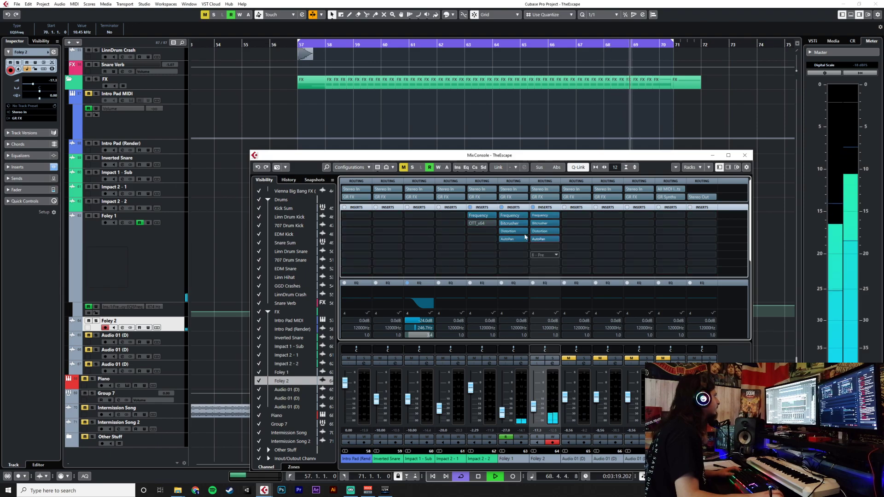
Play the section from just after bar 57 and bypass AutoPan on Foley 2.
{"action": "left_click", "coordinate": [311, 45]}
{"action": "key", "text": "F3"}
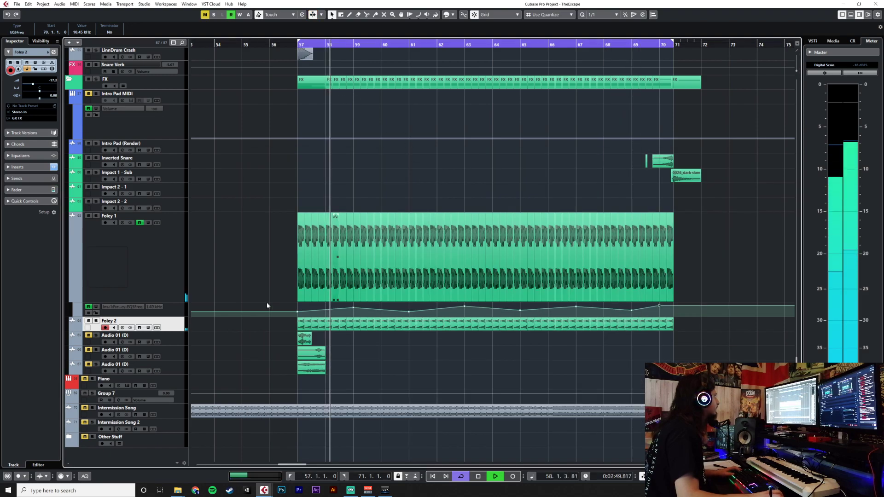
{"action": "key", "text": "F3"}
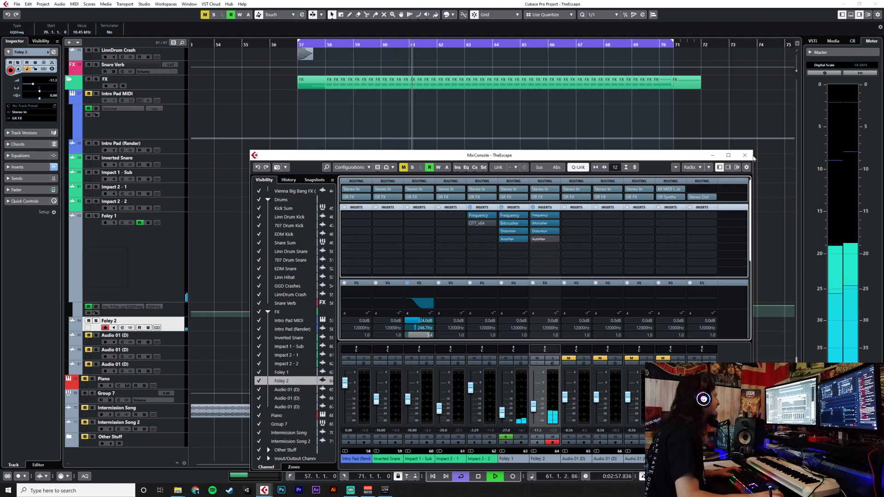
{"action": "key", "text": "space"}
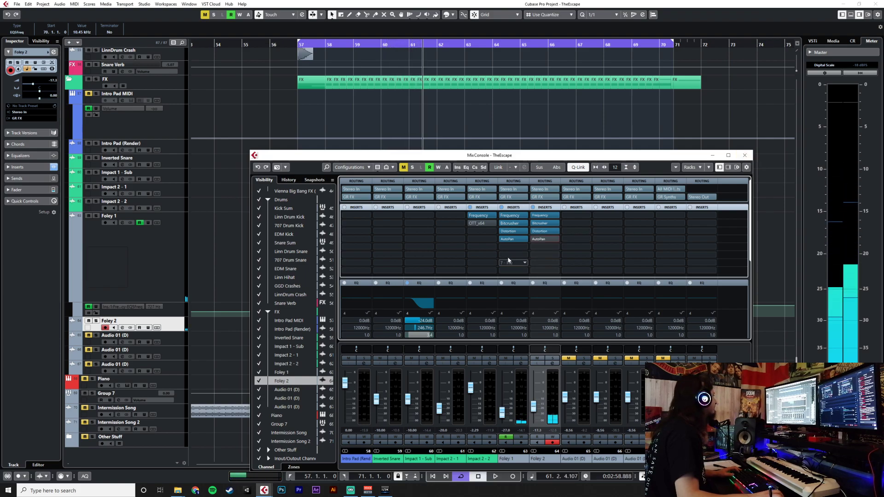
Try ValhallaSupermassive in Foley 1's fifth insert slot, browse its reverb presets, and remove the plug-in.
{"action": "left_click", "coordinate": [518, 250]}
{"action": "type", "text": "super"}
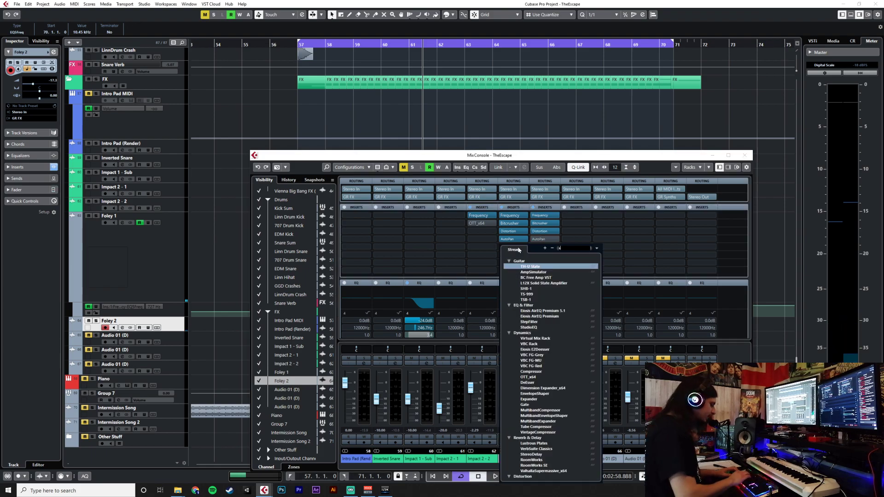
{"action": "key", "text": "Return"}
{"action": "left_click", "coordinate": [513, 298]}
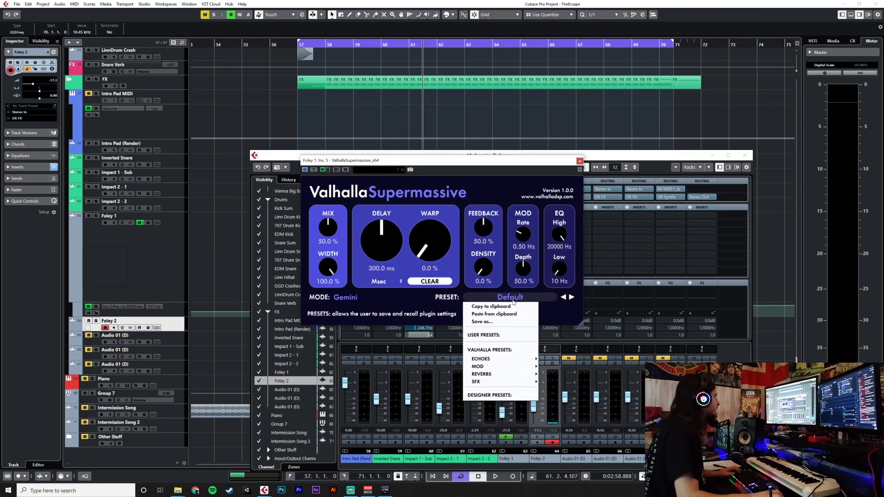
{"action": "mouse_move", "coordinate": [515, 378]}
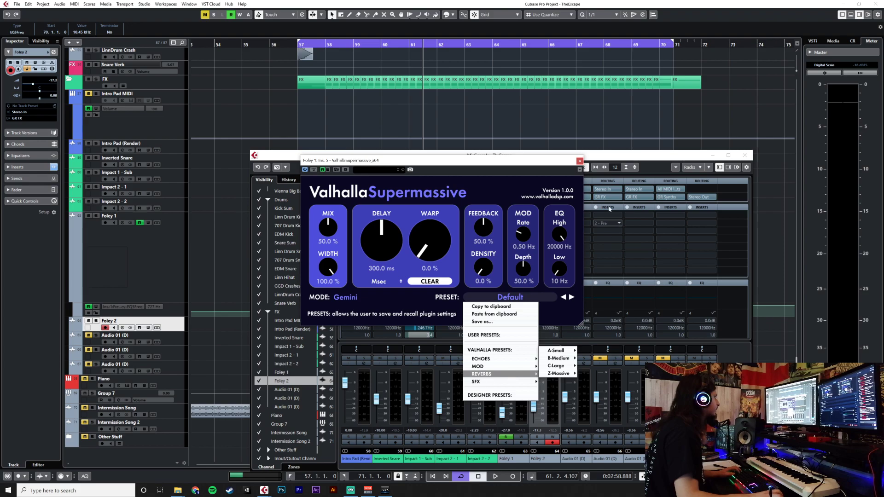
{"action": "left_click", "coordinate": [579, 161]}
{"action": "left_click", "coordinate": [532, 248]}
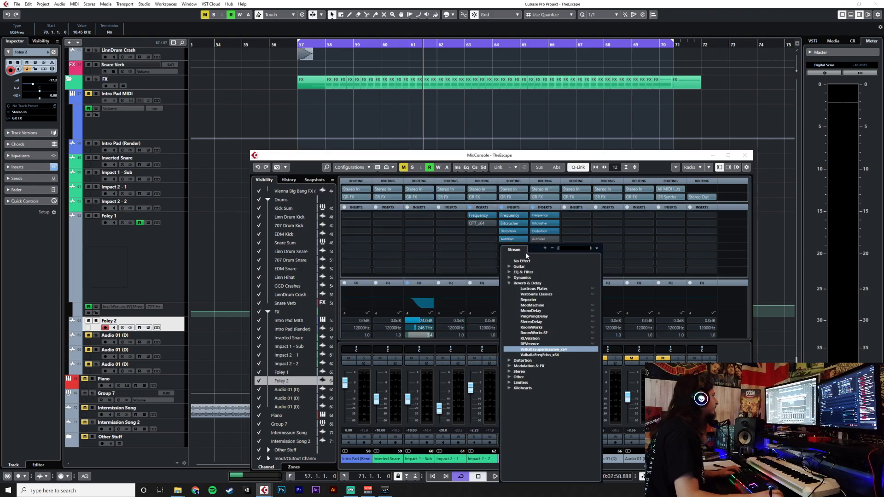
{"action": "key", "text": "Escape"}
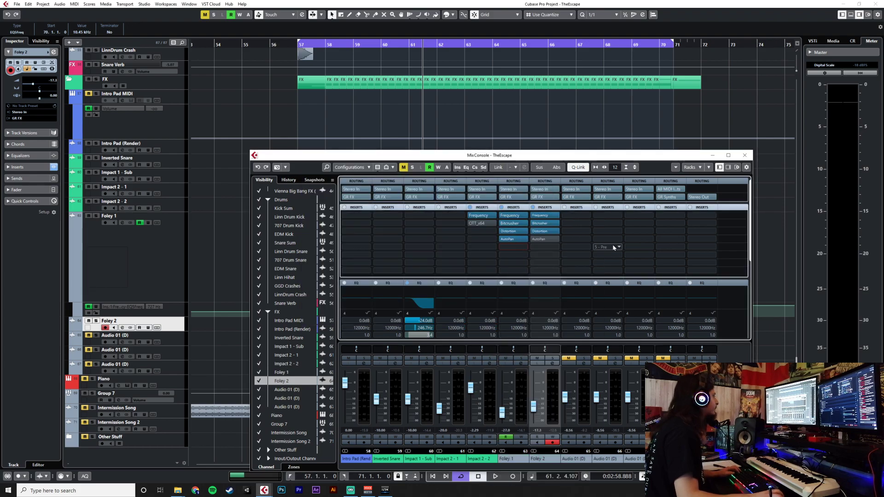
{"action": "scroll", "coordinate": [745, 240], "scroll_direction": "down", "scroll_amount": 5}
{"action": "scroll", "coordinate": [746, 230], "scroll_direction": "up", "scroll_amount": 5}
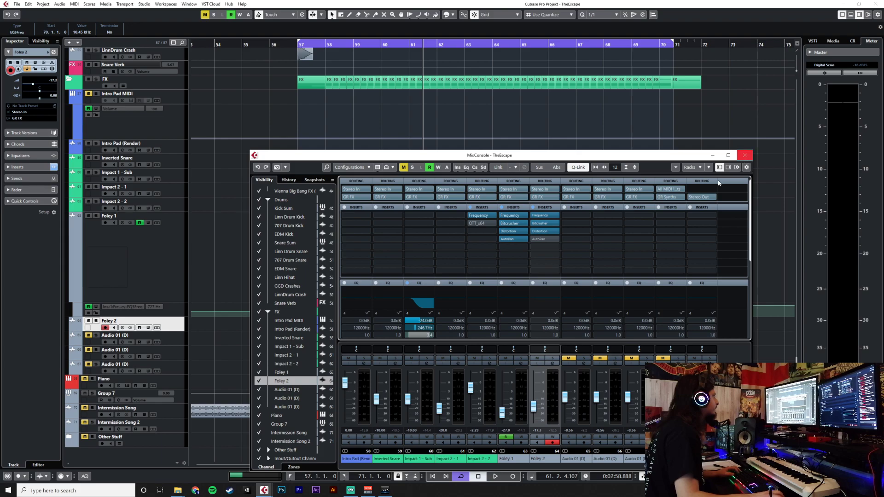
{"action": "left_click", "coordinate": [745, 155]}
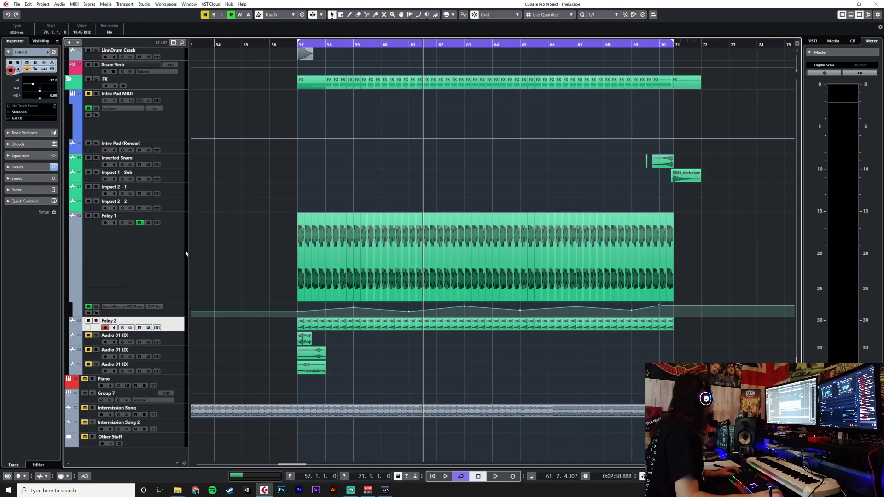
{"action": "right_click", "coordinate": [176, 207]}
{"action": "mouse_move", "coordinate": [230, 212]}
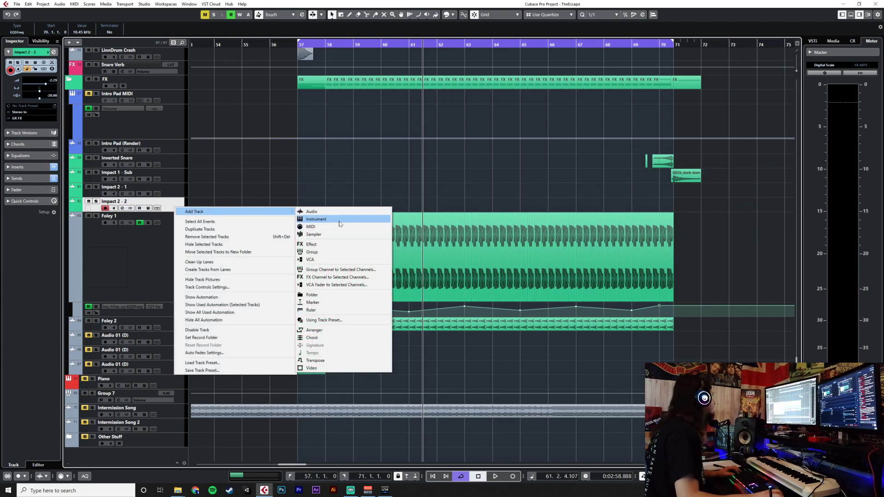
{"action": "left_click", "coordinate": [338, 252]}
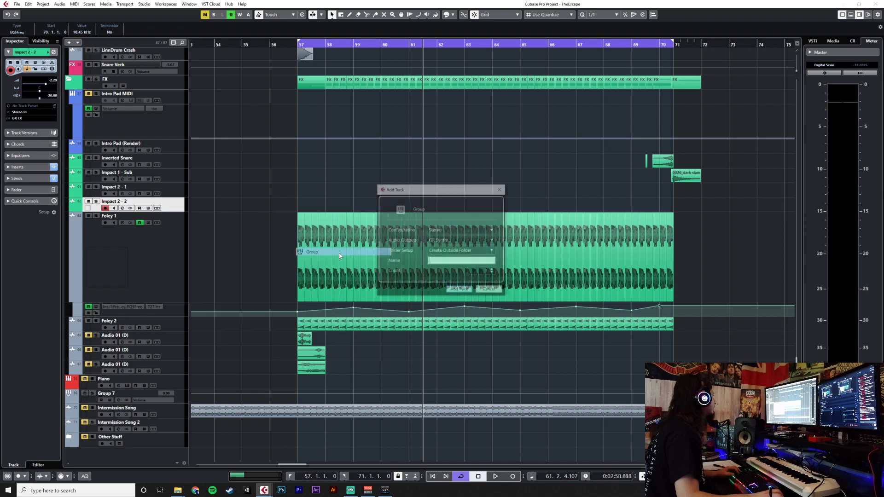
{"action": "left_click", "coordinate": [490, 293]}
Copy the VerbSuite Classics insert from Snare Verb to the fifth insert slots of Foley 1 and Foley 2.
{"action": "left_click", "coordinate": [167, 280]}
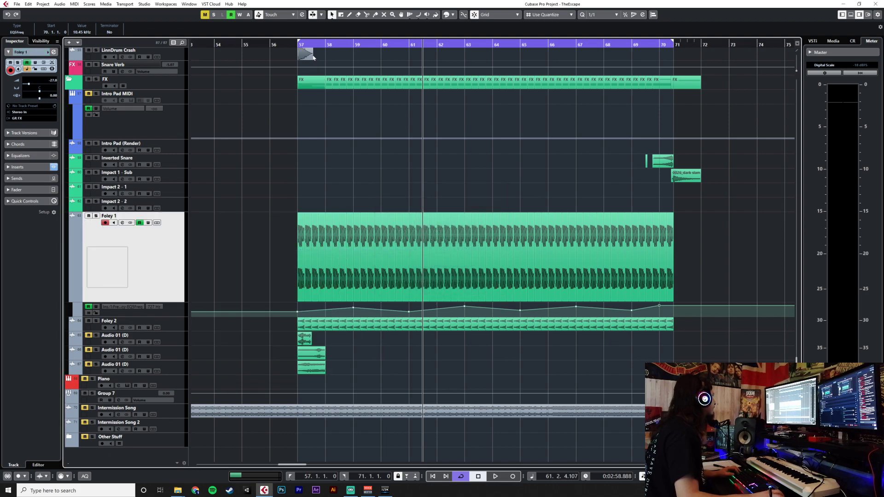
{"action": "left_click", "coordinate": [297, 44]}
{"action": "key", "text": "space"}
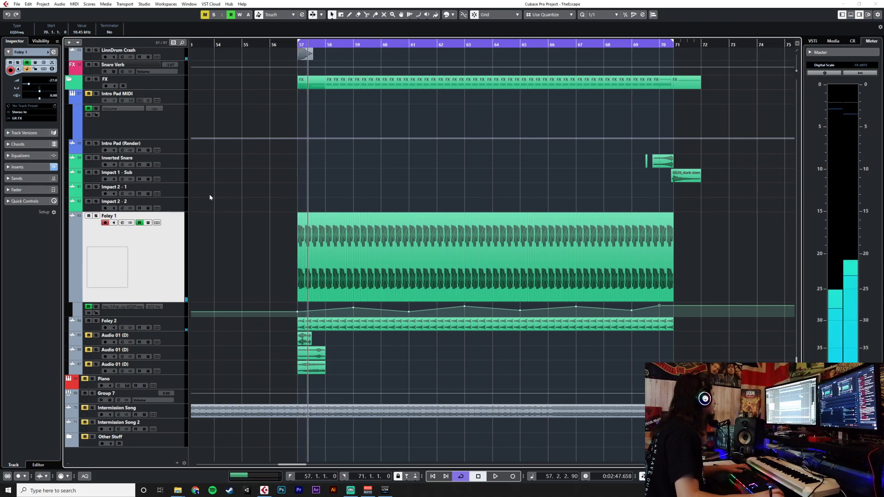
{"action": "key", "text": "F3"}
{"action": "left_click_drag", "start_coordinate": [549, 158], "coordinate": [523, 112]}
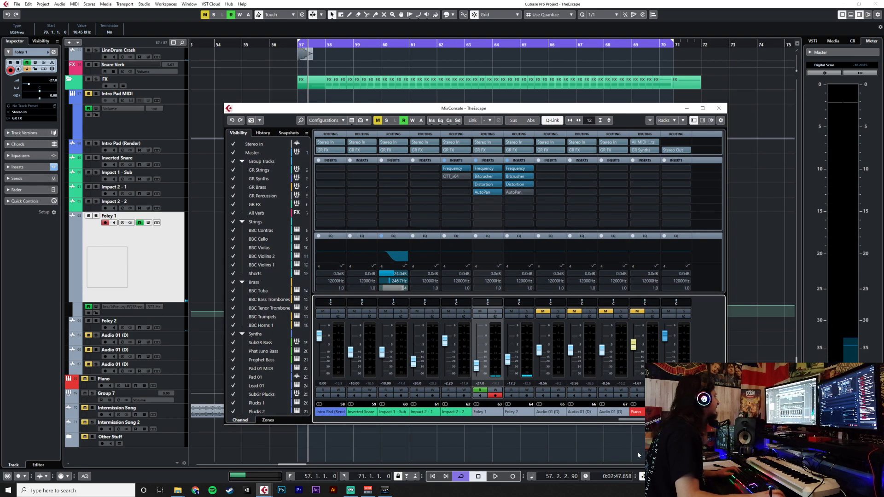
{"action": "left_click_drag", "start_coordinate": [630, 419], "coordinate": [607, 425]}
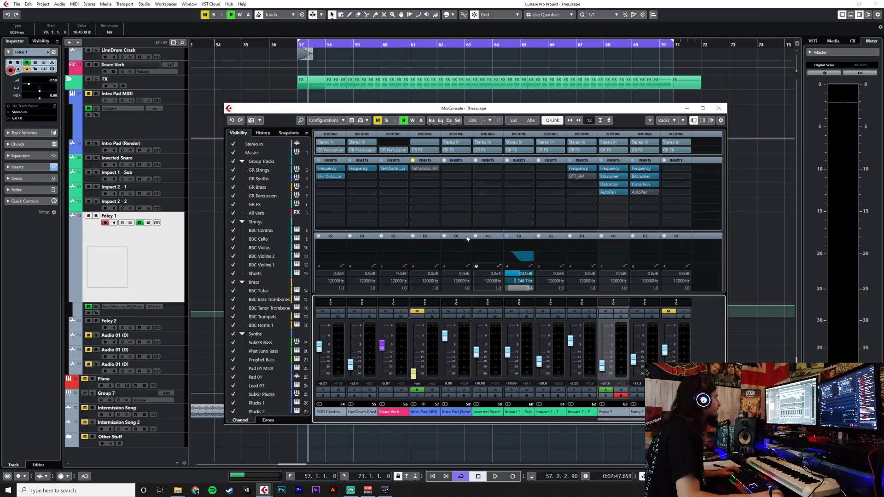
{"action": "left_click_drag", "start_coordinate": [392, 169], "coordinate": [640, 203]}
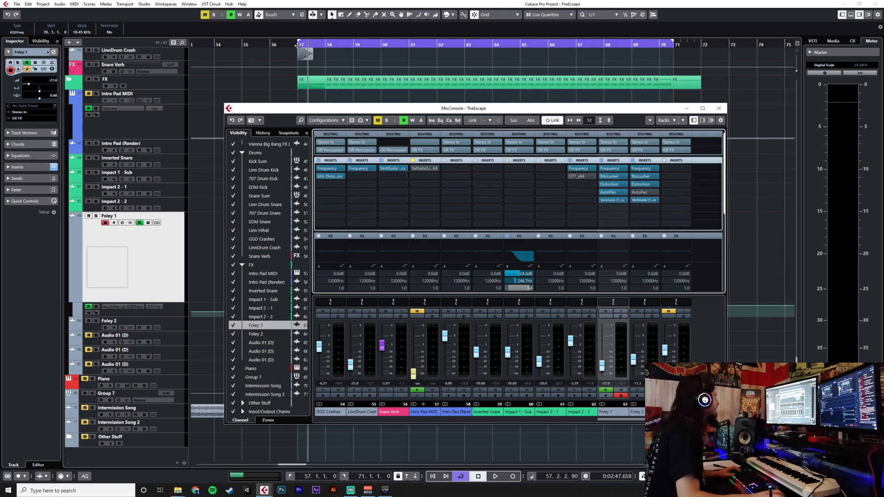
Play from bar 57 to hear the reverb, and set VerbSuite Classics' Dry/Wet on Foley 1 to about 47%.
{"action": "left_click", "coordinate": [297, 45]}
{"action": "key", "text": "space"}
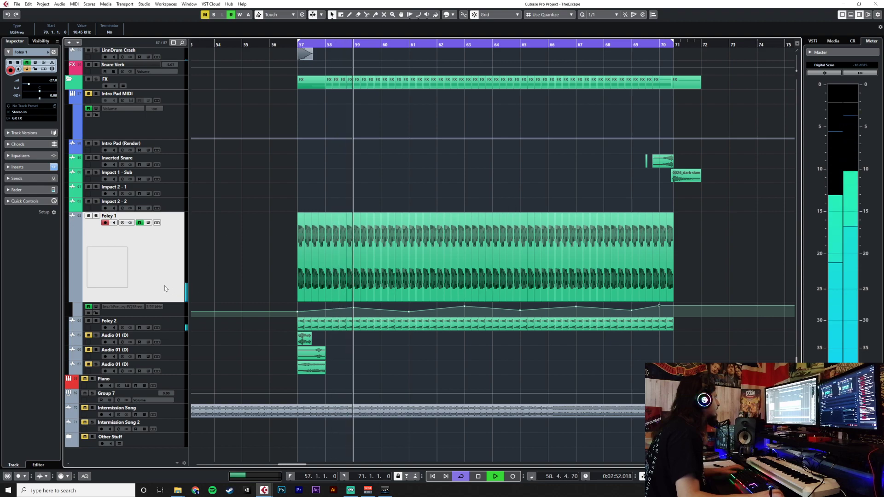
{"action": "key", "text": "F3"}
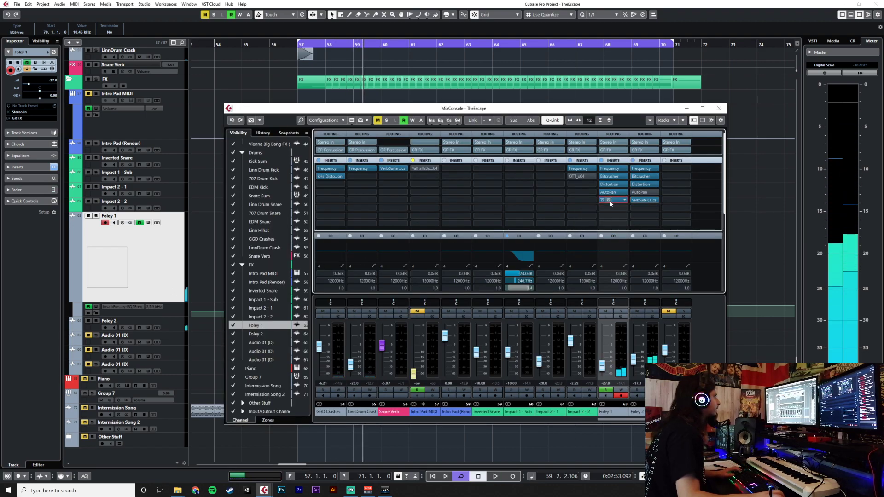
{"action": "left_click", "coordinate": [611, 204]}
{"action": "left_click", "coordinate": [482, 266]}
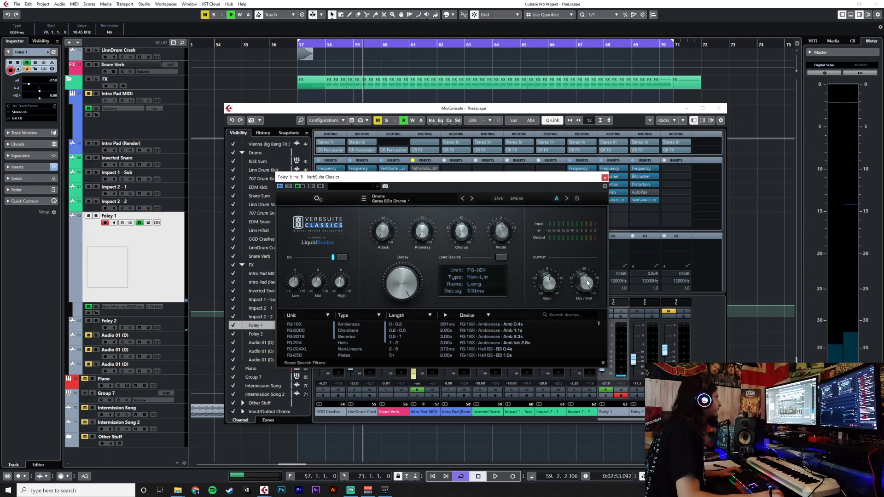
{"action": "left_click_drag", "start_coordinate": [587, 282], "coordinate": [590, 325]}
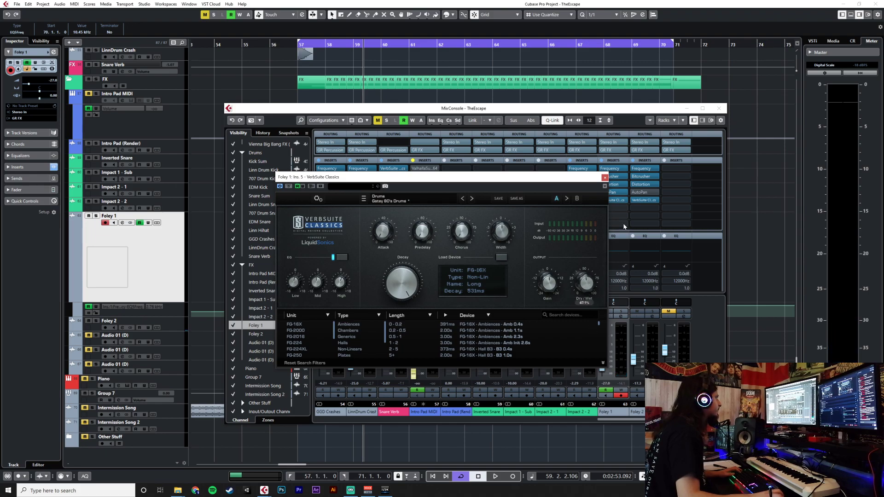
{"action": "left_click", "coordinate": [605, 177]}
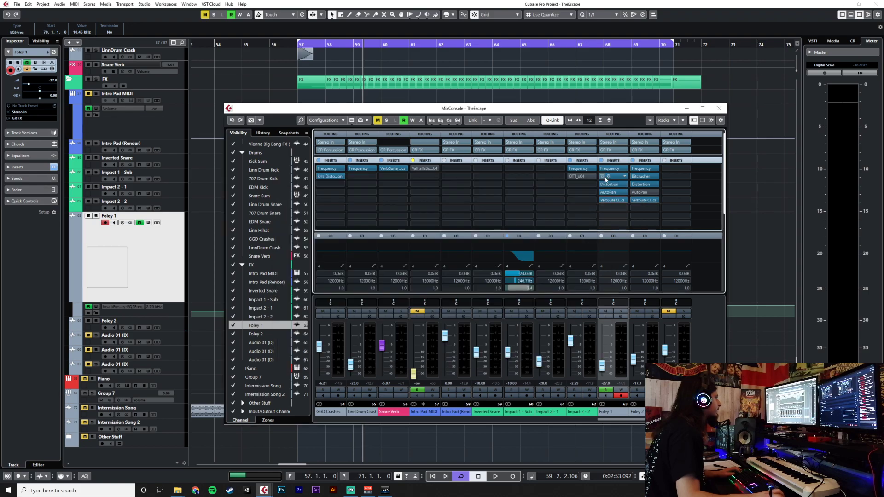
Replace Foley 2's VerbSuite Classics with a copy of Foley 1's adjusted one, discarding the old settings.
{"action": "left_click", "coordinate": [640, 201]}
{"action": "left_click", "coordinate": [652, 215]}
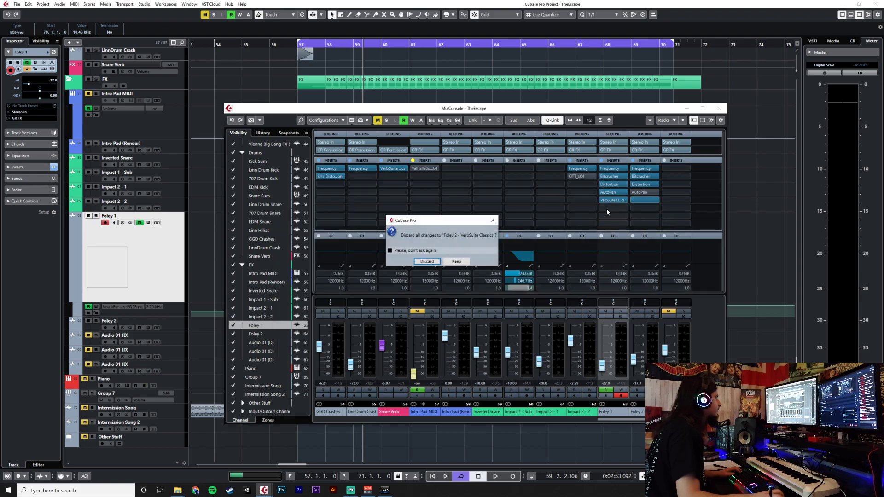
{"action": "left_click", "coordinate": [423, 262]}
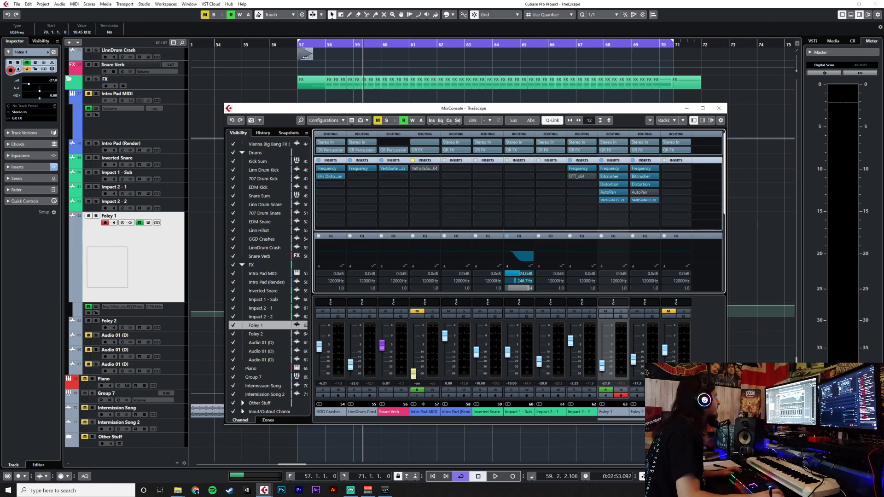
Play from bar 57 while adjusting VerbSuite Classics' Dry/Wet on both foley tracks, with Foley 1 at about 38%.
{"action": "left_click", "coordinate": [297, 45]}
{"action": "key", "text": "space"}
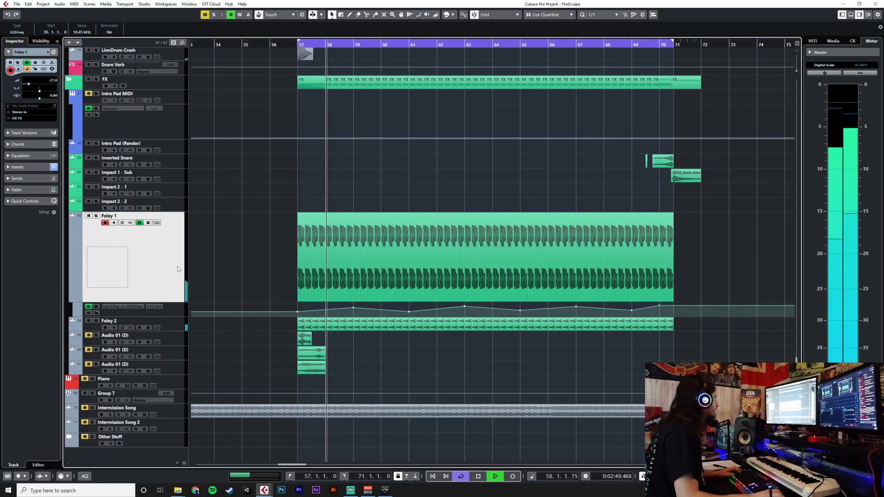
{"action": "key", "text": "F3"}
{"action": "left_click", "coordinate": [615, 200]}
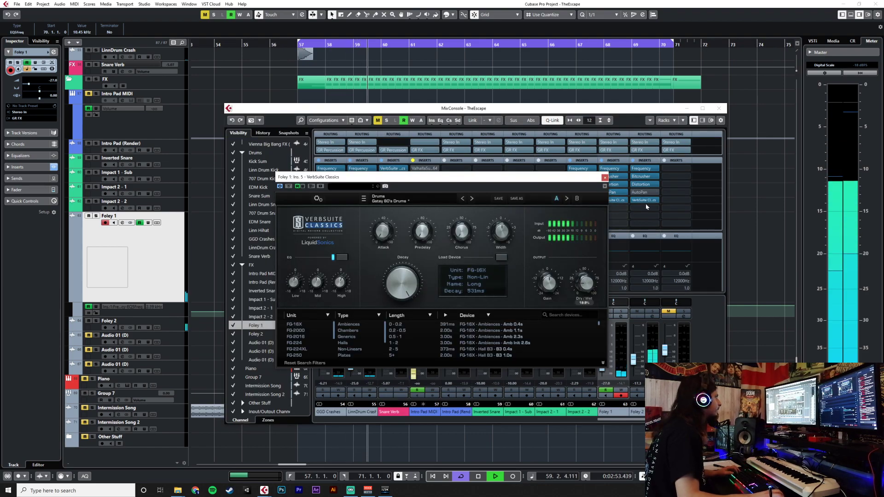
{"action": "left_click_drag", "start_coordinate": [641, 201], "coordinate": [644, 200]}
{"action": "mouse_move", "coordinate": [583, 296]}
{"action": "left_mouse_down"}
{"action": "mouse_move", "coordinate": [582, 311]}
{"action": "mouse_move", "coordinate": [586, 283]}
{"action": "left_mouse_up"}
{"action": "left_click", "coordinate": [616, 200]}
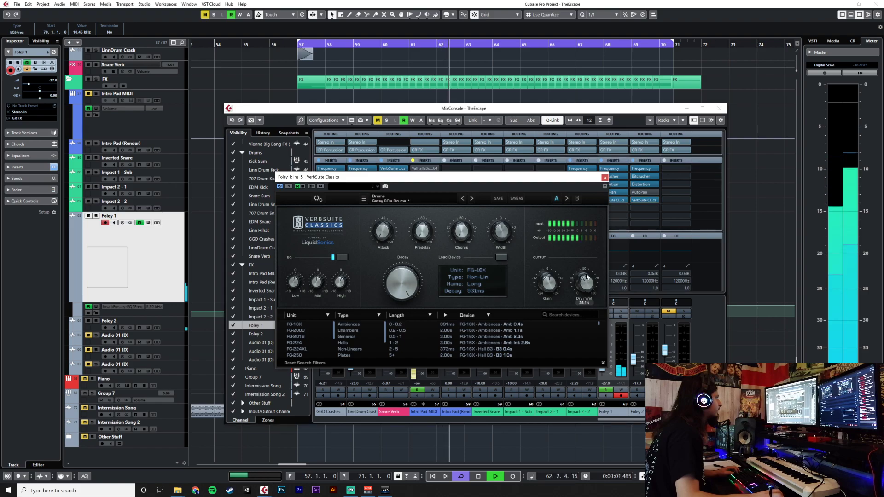
{"action": "left_click", "coordinate": [605, 176]}
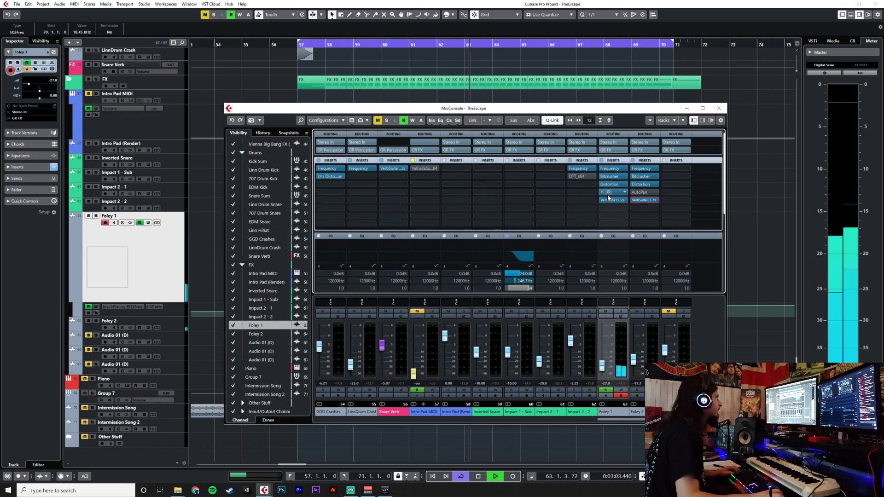
{"action": "left_click", "coordinate": [718, 108]}
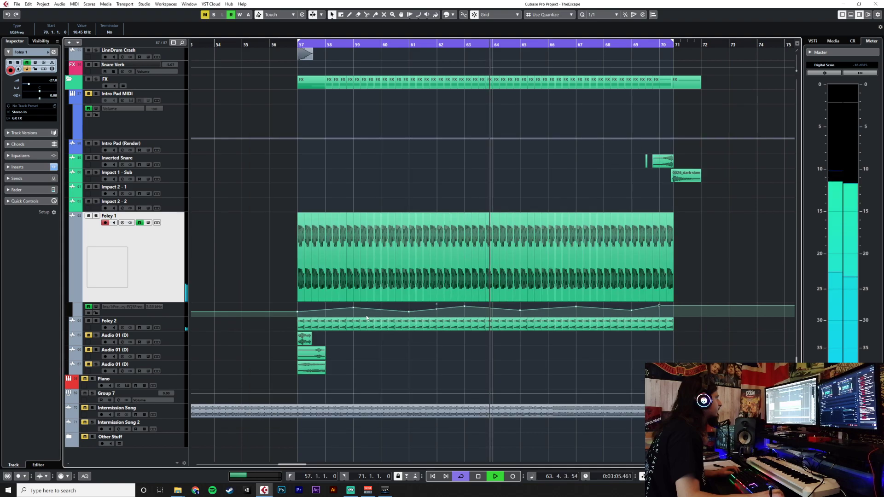
Check Foley 2's Bitcrusher insert and lower the Boost of its Distortion insert to 0.8.
{"action": "left_click", "coordinate": [138, 322]}
{"action": "key", "text": "F3"}
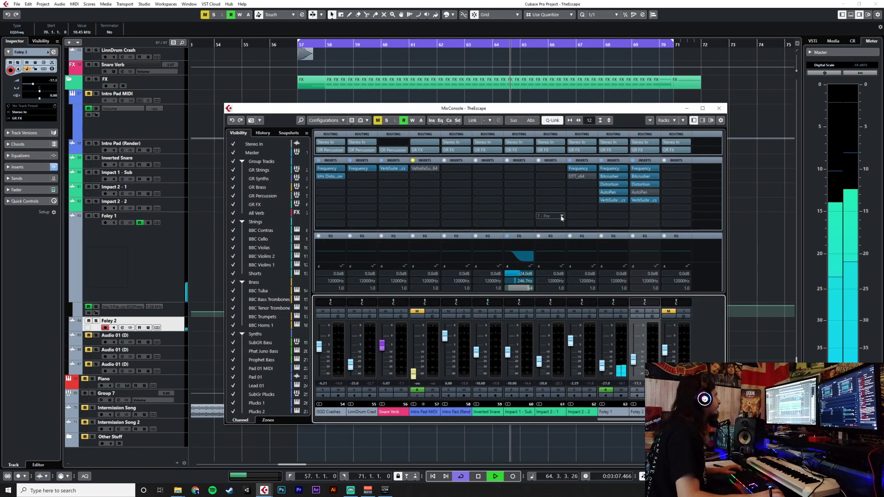
{"action": "left_click_drag", "start_coordinate": [619, 186], "coordinate": [619, 186]}
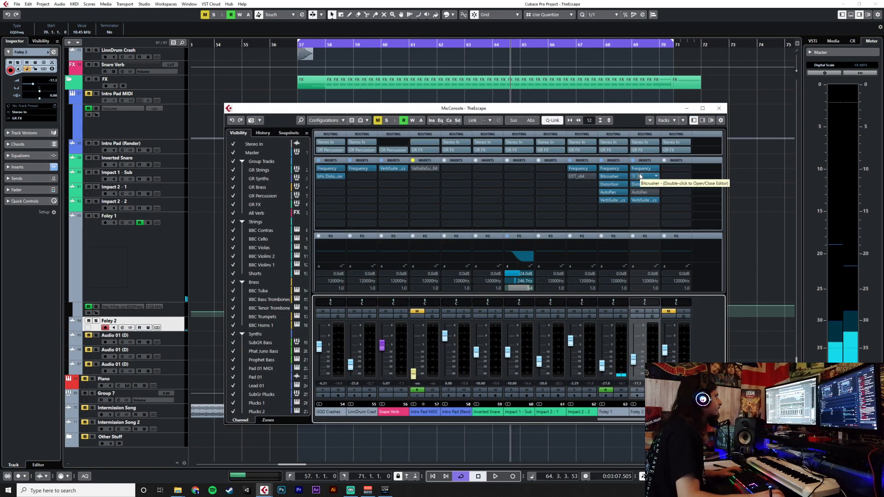
{"action": "left_click", "coordinate": [644, 181]}
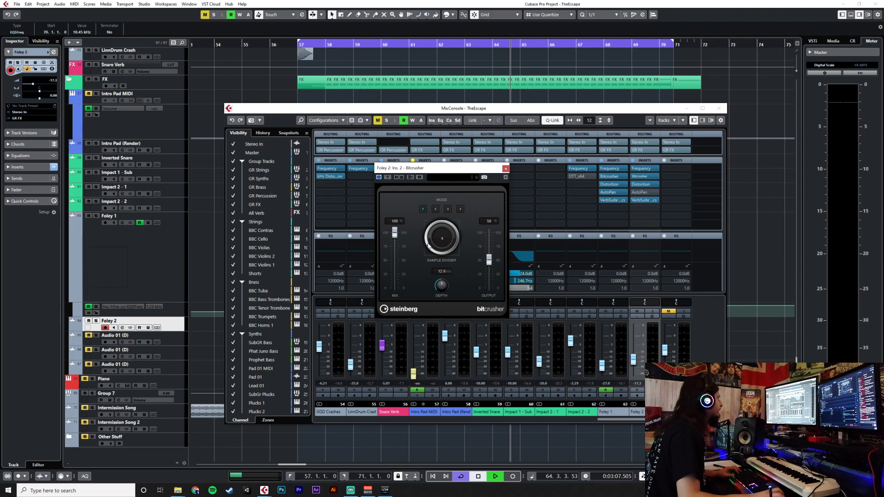
{"action": "left_click", "coordinate": [505, 169]}
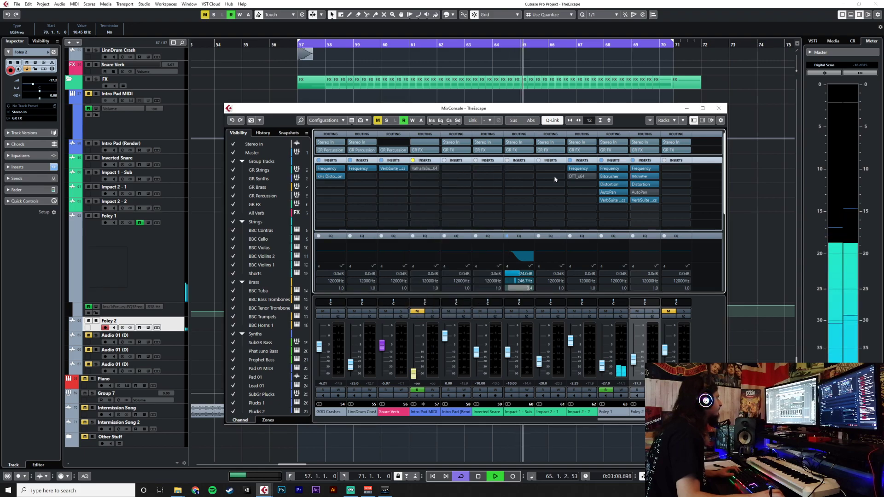
{"action": "left_click", "coordinate": [643, 185]}
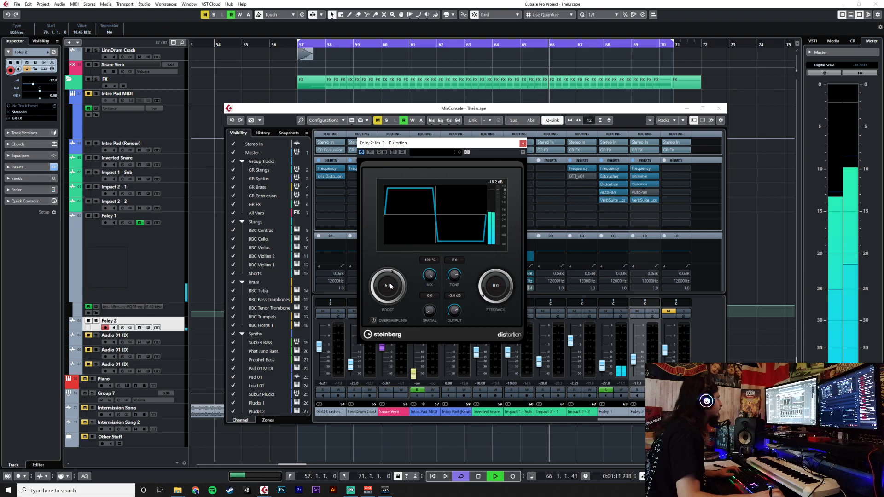
{"action": "left_click_drag", "start_coordinate": [393, 279], "coordinate": [447, 318]}
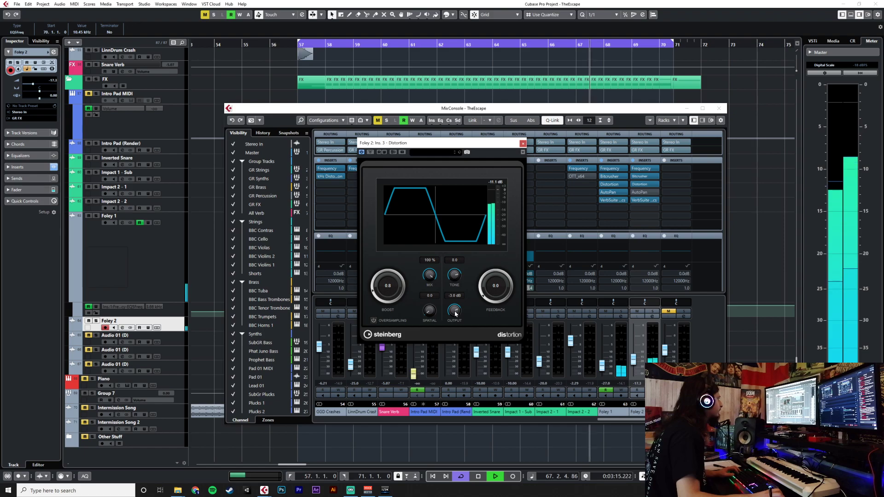
{"action": "left_click", "coordinate": [523, 143]}
{"action": "left_click", "coordinate": [719, 108]}
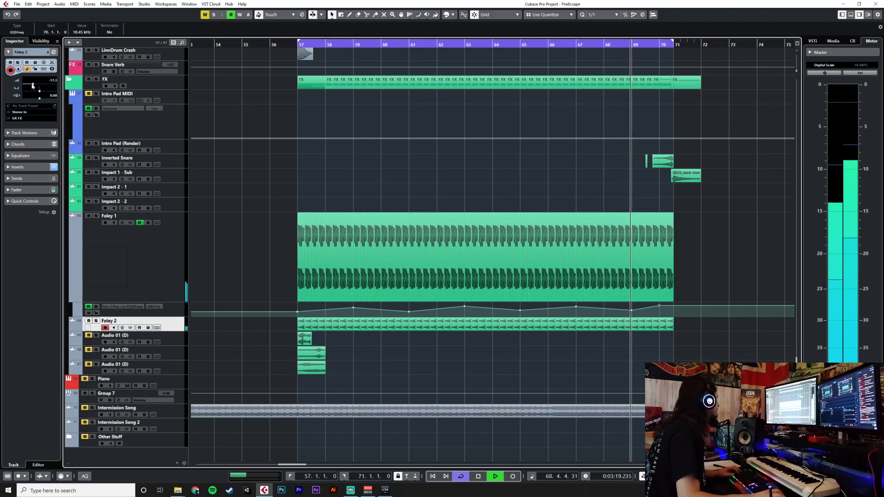
Play from bar 57, bypass the Bitcrusher on Foley 2 and lower that track's volume to about -28 dB.
{"action": "left_click", "coordinate": [294, 44]}
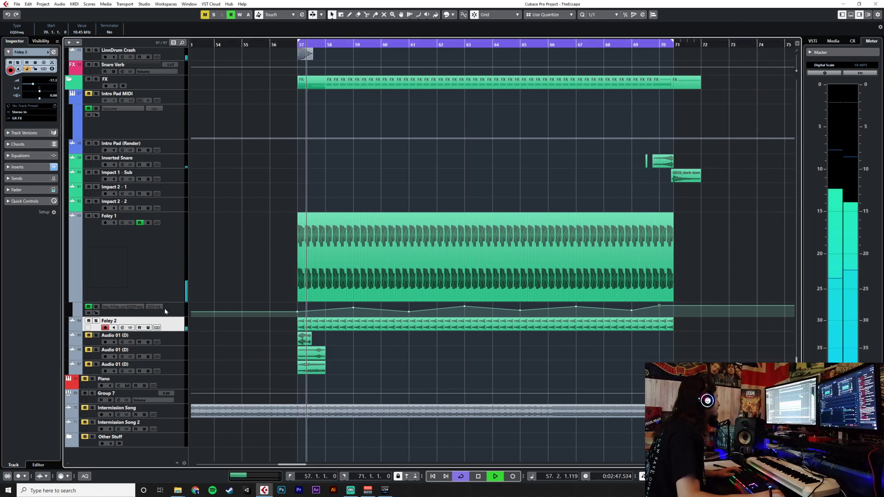
{"action": "key", "text": "F3"}
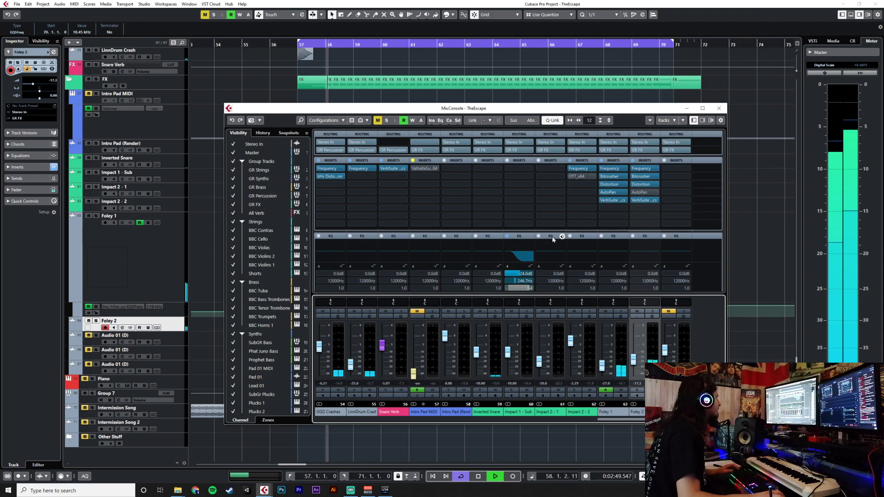
{"action": "left_click", "coordinate": [635, 177]}
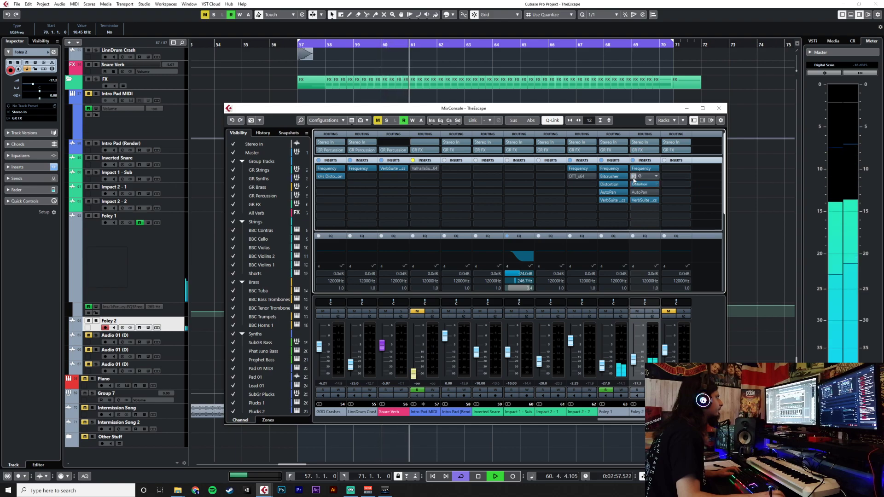
{"action": "left_click_drag", "start_coordinate": [633, 360], "coordinate": [636, 371]}
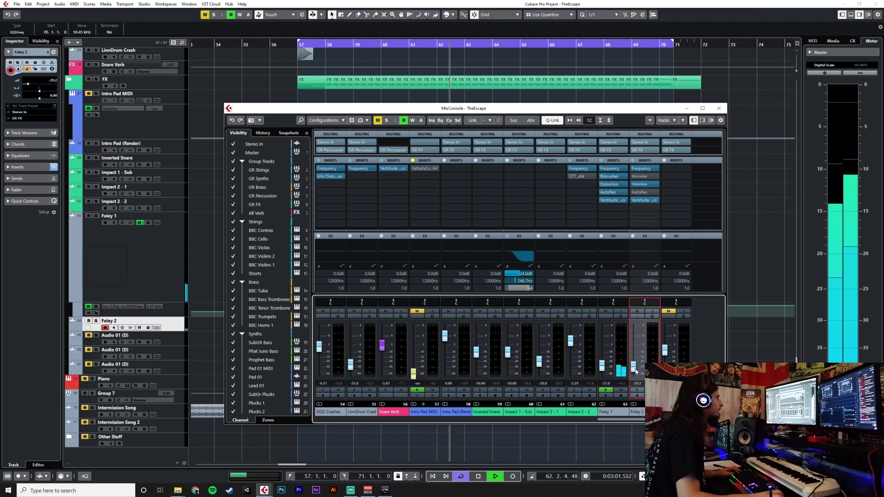
{"action": "key", "text": "F3"}
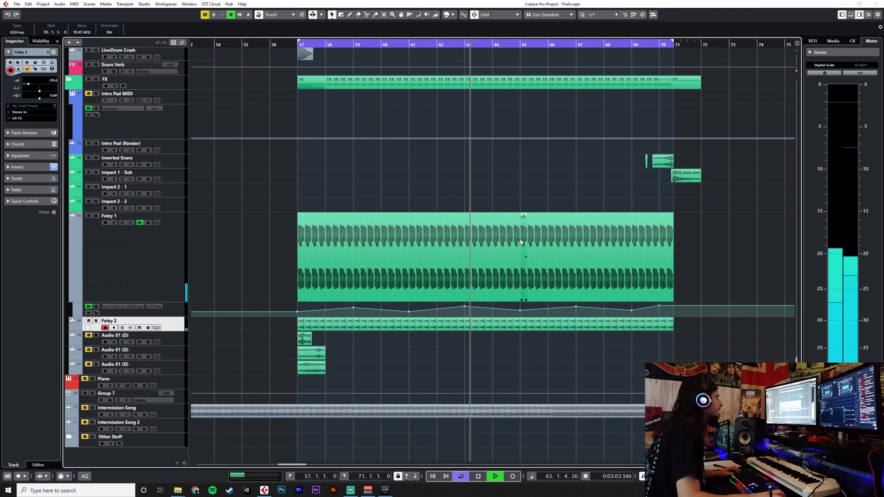
Raise the volumes of Foley 1 and Foley 2 together, bringing Foley 1 to about -8 dB.
{"action": "left_click", "coordinate": [177, 297]}
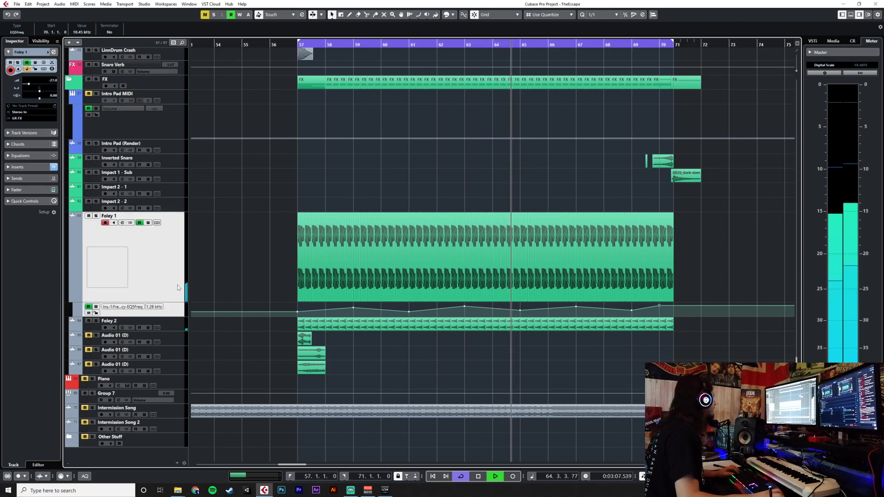
{"action": "left_click", "coordinate": [173, 327], "text": "ctrl"}
{"action": "key", "text": "F3"}
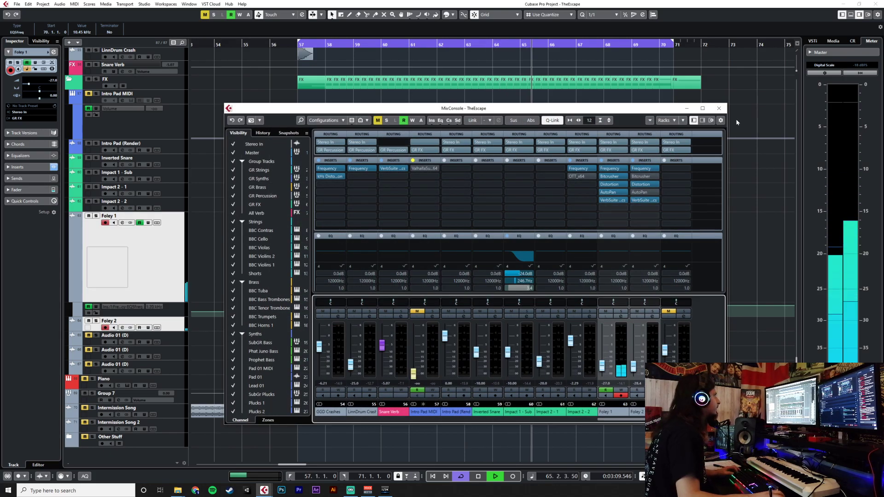
{"action": "left_click_drag", "start_coordinate": [602, 369], "coordinate": [606, 364]}
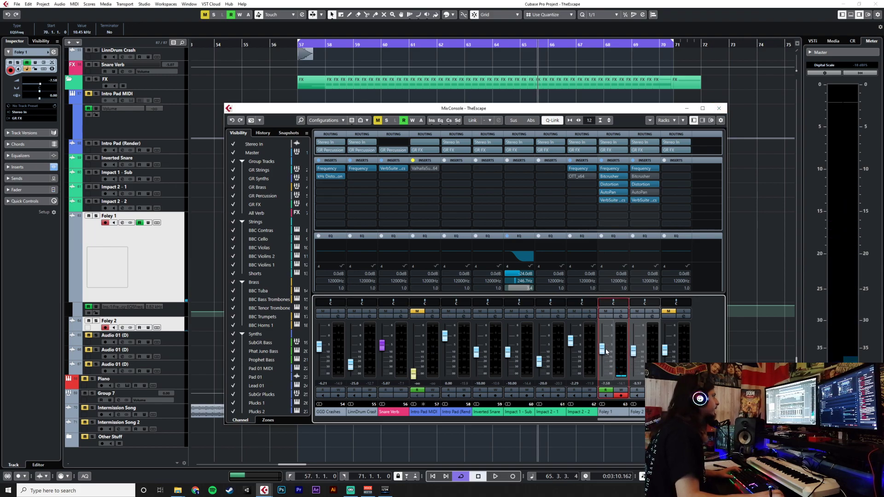
{"action": "left_click", "coordinate": [719, 110]}
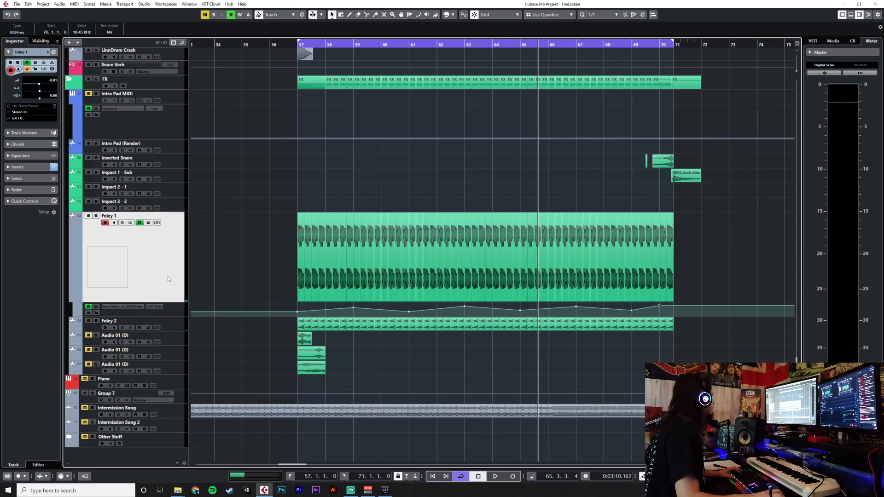
Select all Foley 1 events from bar 57 to 71 and play from bar 70 to hear the section's end.
{"action": "right_click", "coordinate": [148, 254]}
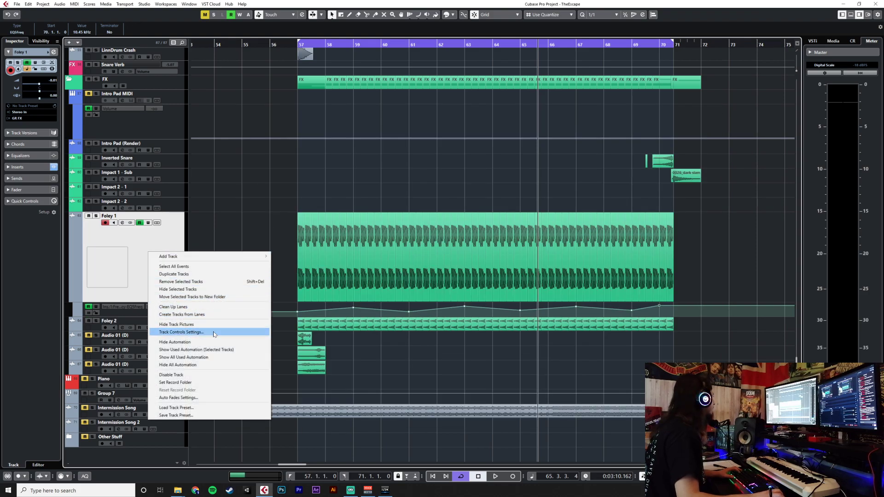
{"action": "left_click", "coordinate": [179, 229]}
{"action": "left_click_drag", "start_coordinate": [276, 244], "coordinate": [696, 244]}
{"action": "left_click", "coordinate": [657, 44]}
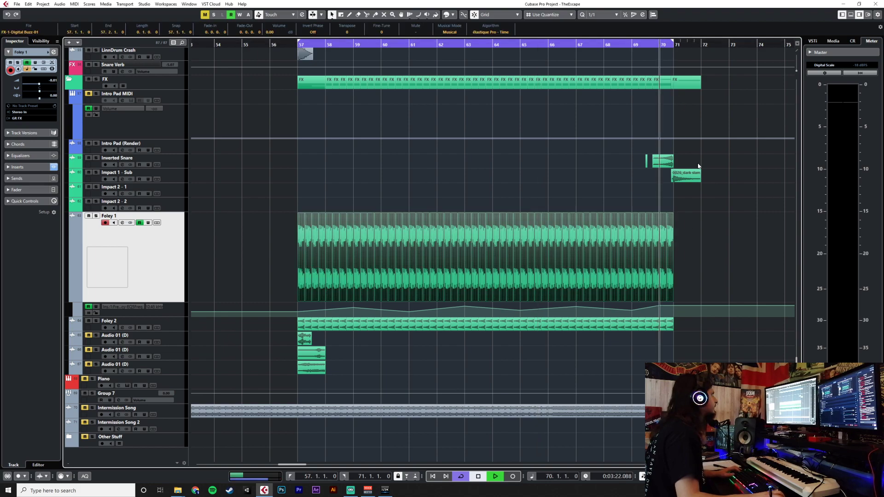
{"action": "key", "text": "space"}
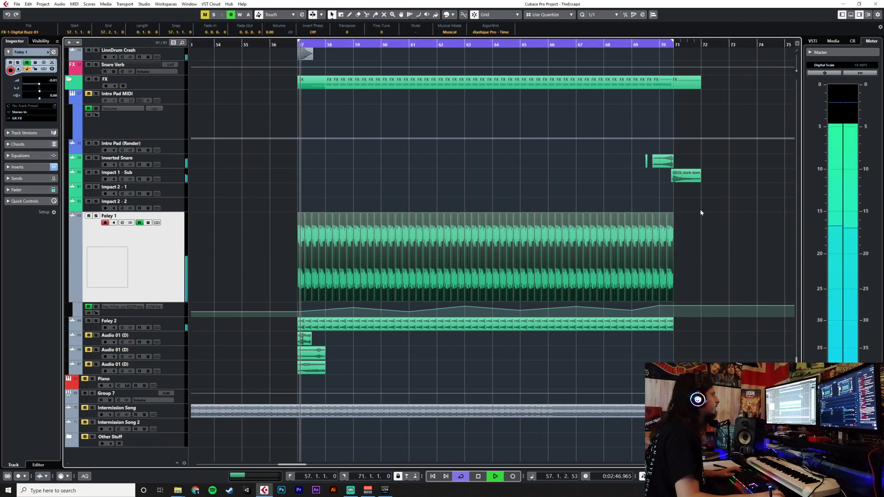
{"action": "key", "text": "space"}
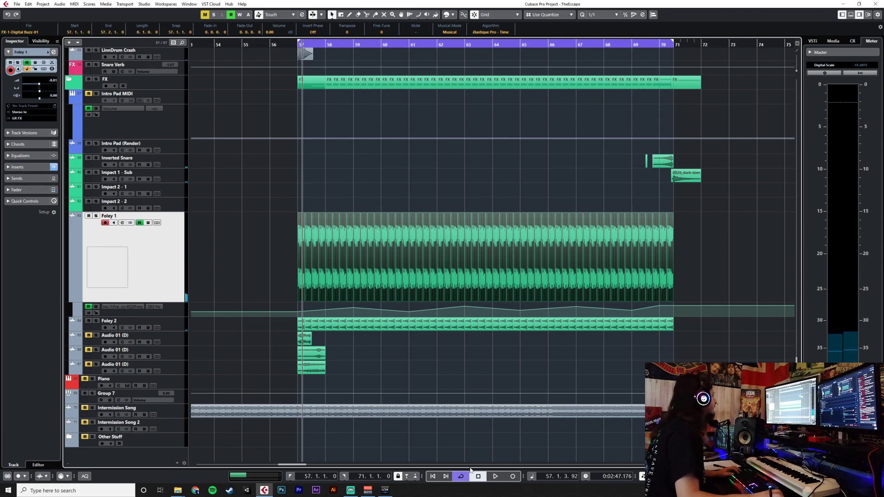
Turn off cycle playback, return the playhead to bar 57 and render the selected Foley 1 events in place.
{"action": "left_click", "coordinate": [465, 481]}
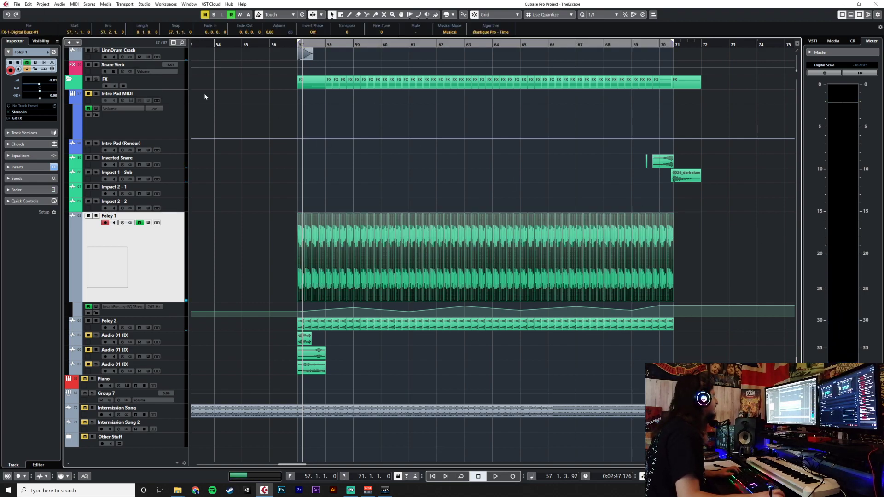
{"action": "left_click", "coordinate": [296, 46]}
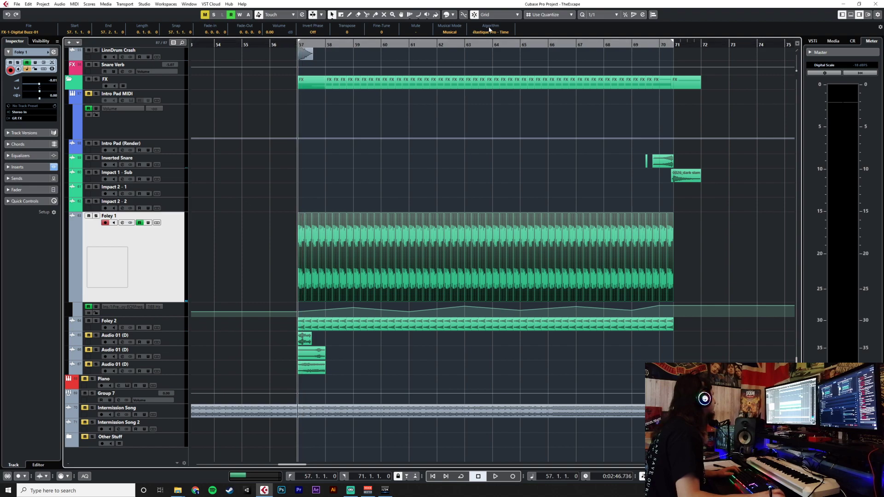
{"action": "left_click", "coordinate": [30, 5]}
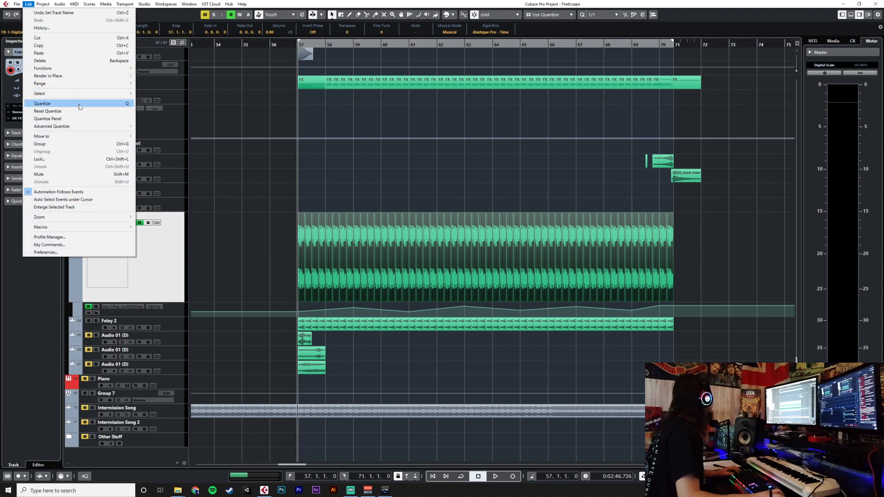
{"action": "mouse_move", "coordinate": [78, 76]}
{"action": "left_click", "coordinate": [175, 77]}
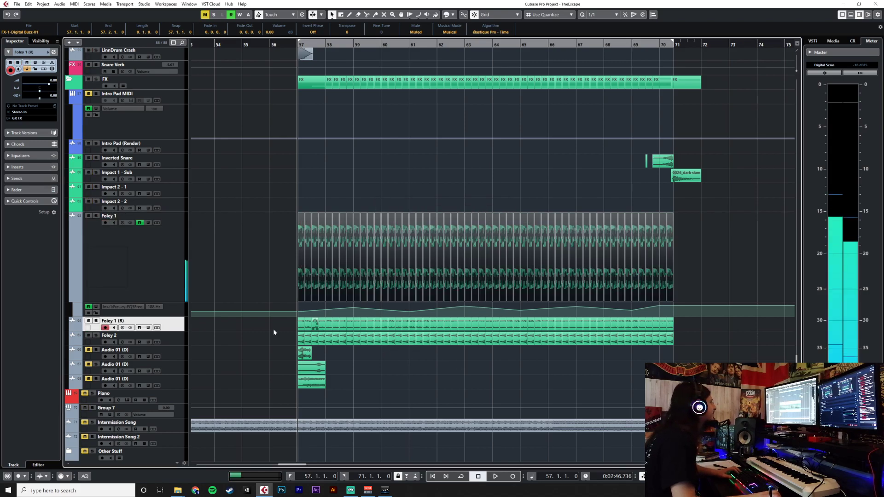
Bypass all insert effects on the original Foley 1 track in the mixer.
{"action": "left_click", "coordinate": [166, 239]}
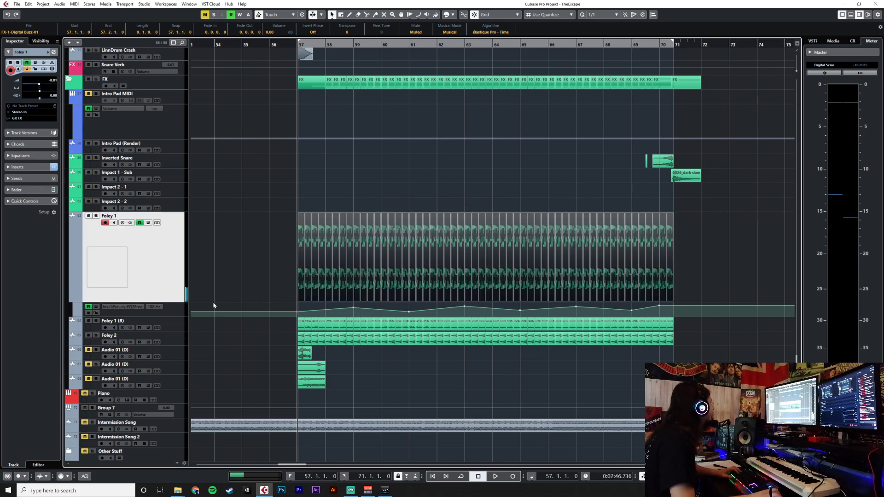
{"action": "key", "text": "F3"}
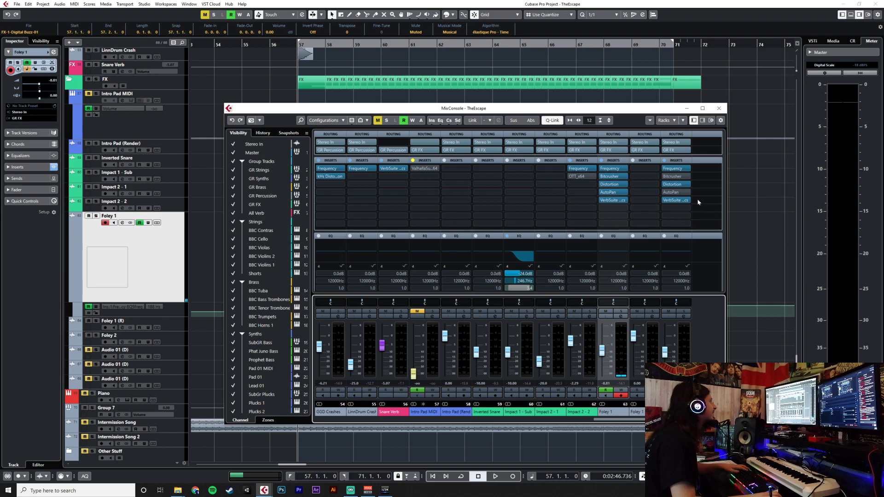
{"action": "left_click", "coordinate": [602, 161]}
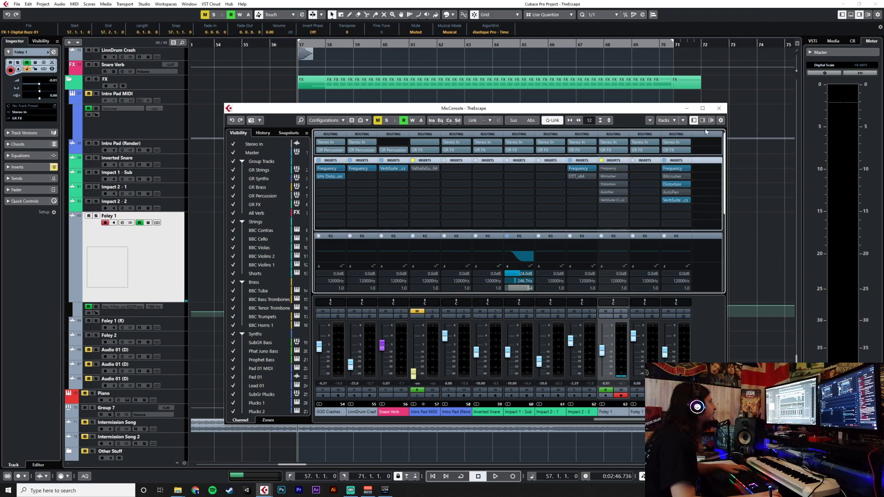
{"action": "left_click", "coordinate": [719, 108]}
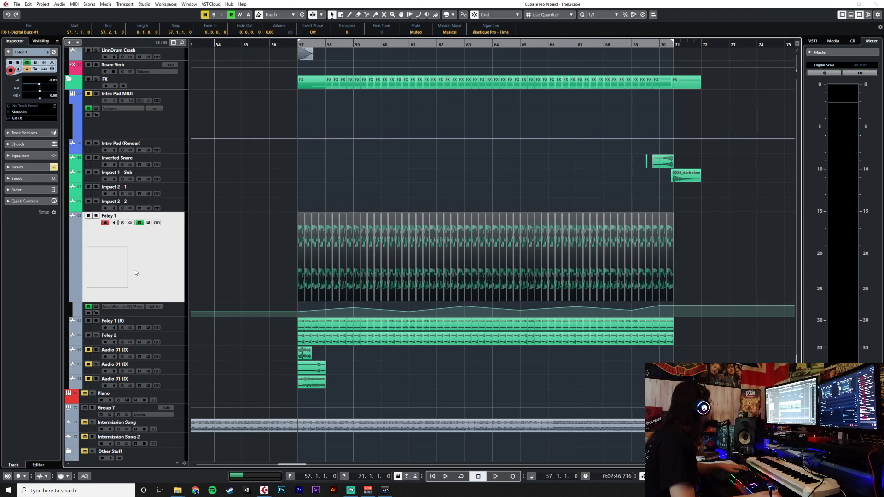
Mute the original Foley 1 track, set Foley 1 (R)'s volume to -10 dB and play from bar 57.
{"action": "double_click", "coordinate": [138, 321]}
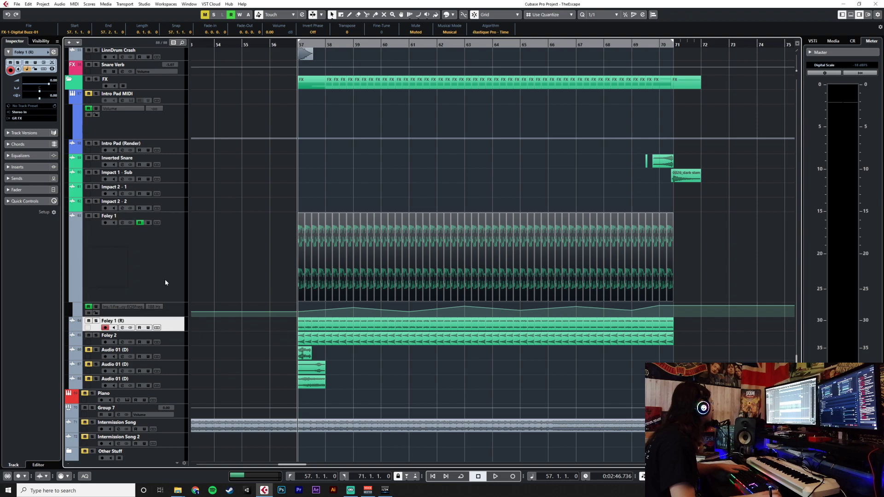
{"action": "left_click", "coordinate": [166, 288]}
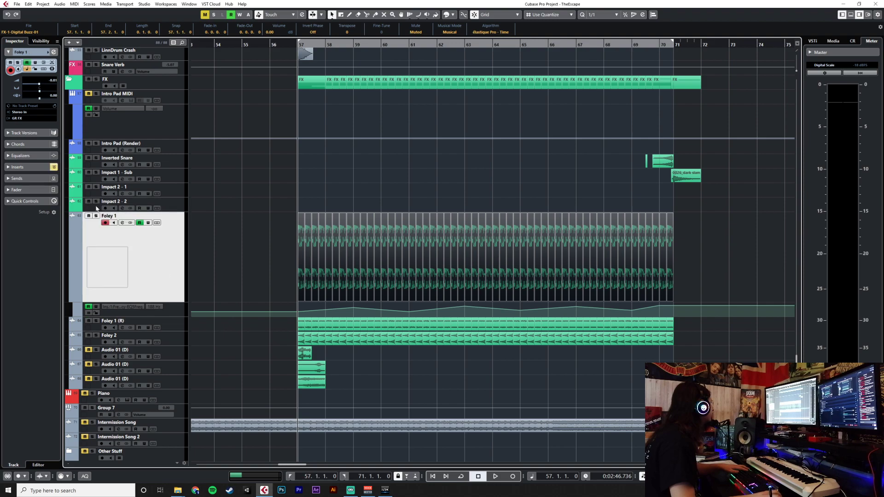
{"action": "left_click", "coordinate": [199, 329]}
{"action": "scroll", "coordinate": [51, 82], "scroll_direction": "down", "scroll_amount": 2}
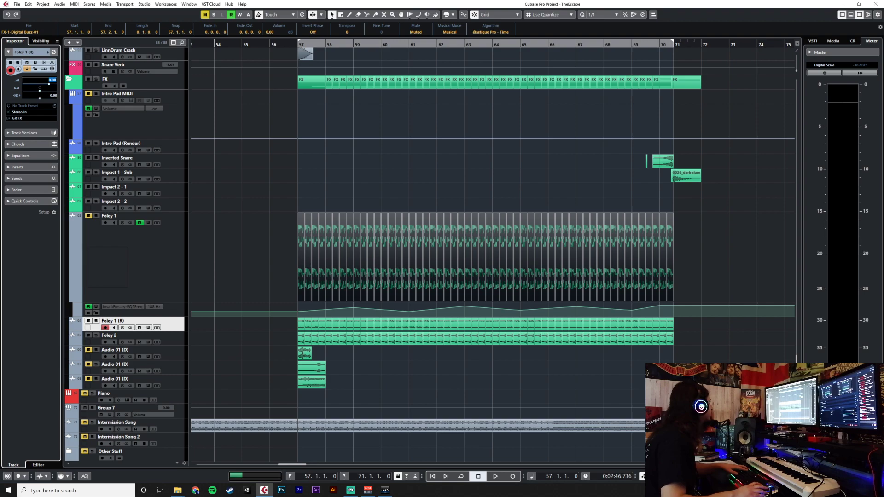
{"action": "key", "text": "space"}
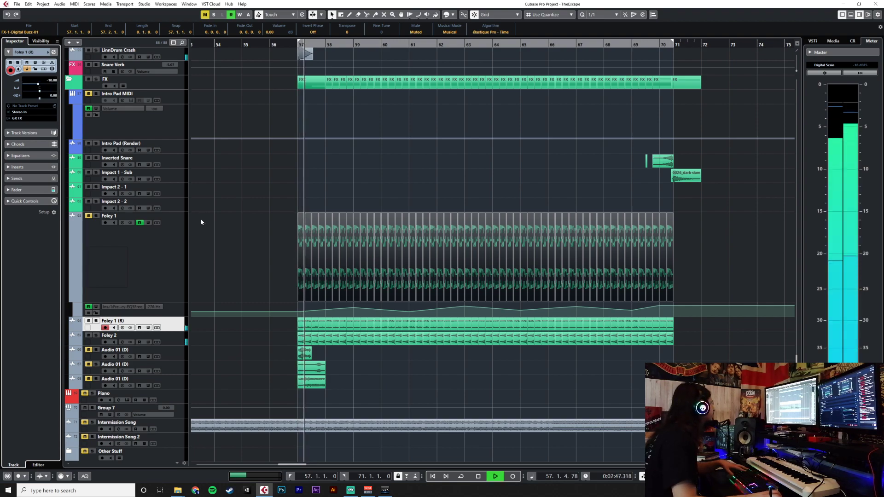
Lower Foley 2's volume to about -30 dB, play from bar 57 and select Foley 1 (R).
{"action": "key", "text": "space"}
{"action": "left_click", "coordinate": [175, 341]}
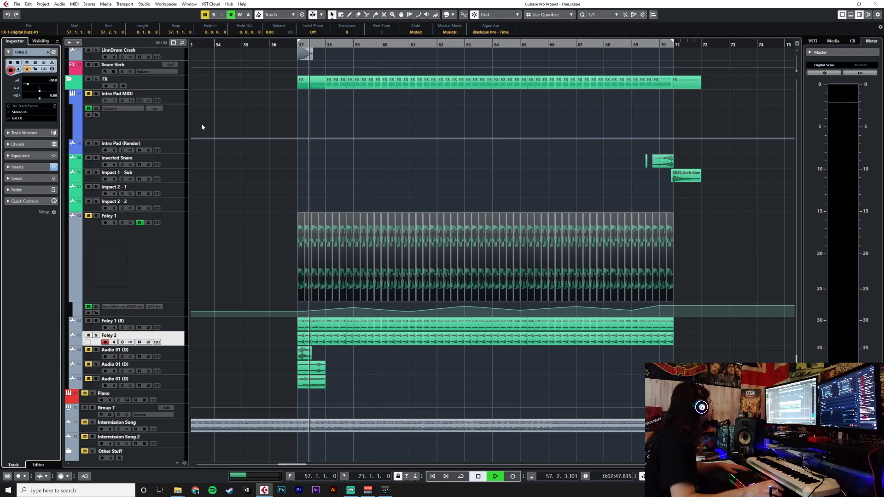
{"action": "key", "text": "space"}
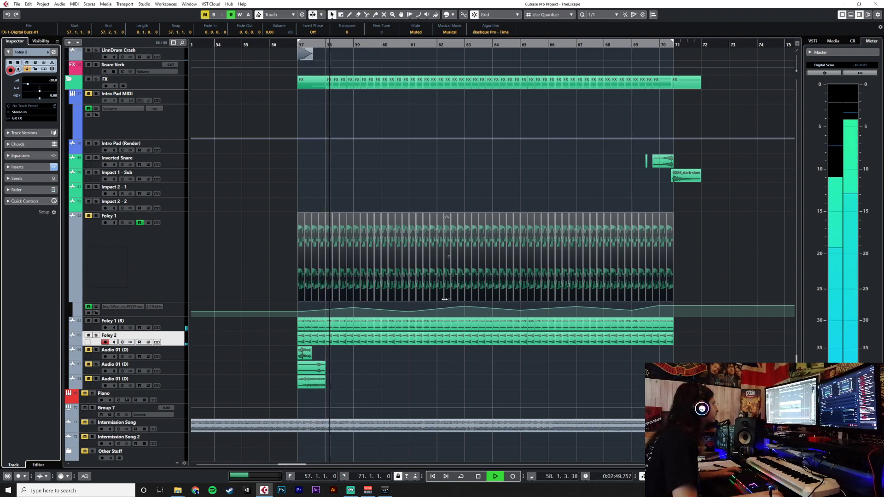
{"action": "left_click", "coordinate": [174, 329]}
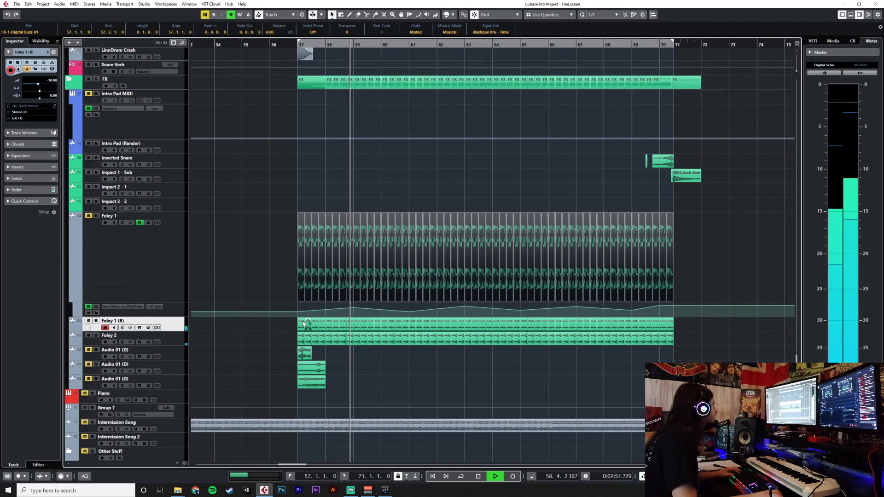
{"action": "left_click_drag", "start_coordinate": [293, 323], "coordinate": [724, 326]}
{"action": "key", "text": "x"}
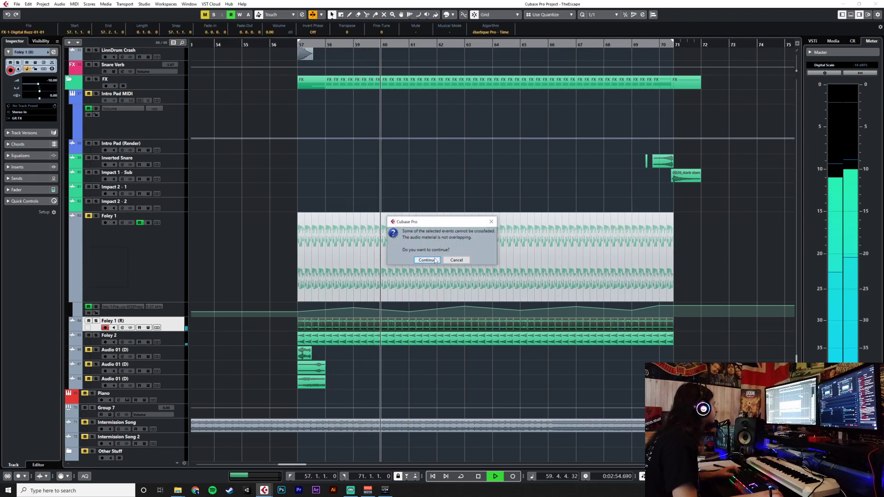
{"action": "left_click", "coordinate": [455, 259]}
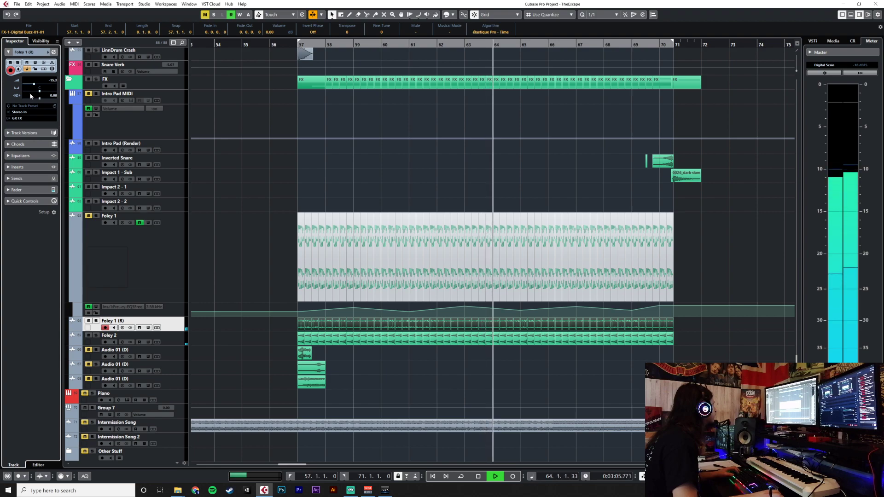
Unmute the first Audio 01 (D) track, set its volume to -15 dB, and play it soloed from bar 56.
{"action": "left_click", "coordinate": [173, 339]}
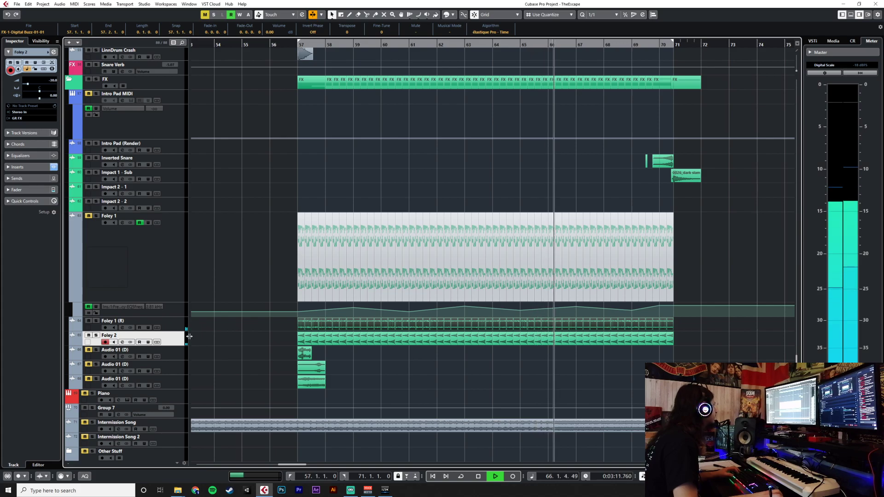
{"action": "key", "text": "space"}
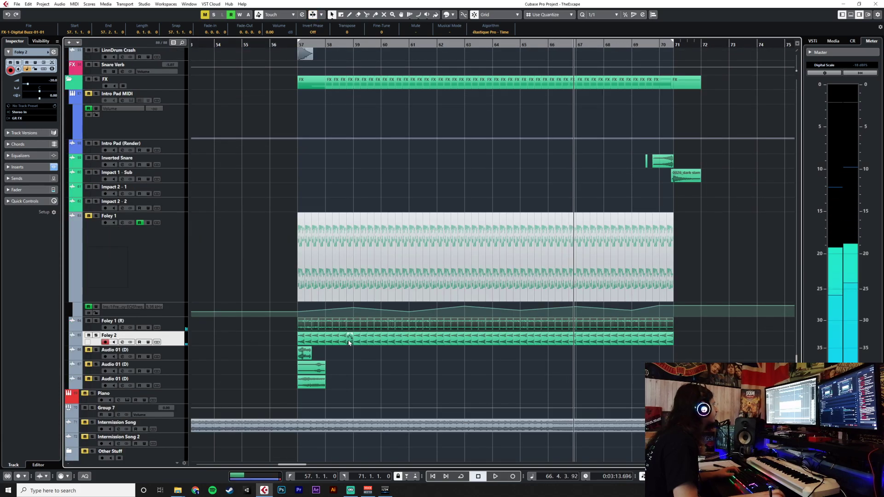
{"action": "left_click", "coordinate": [175, 350]}
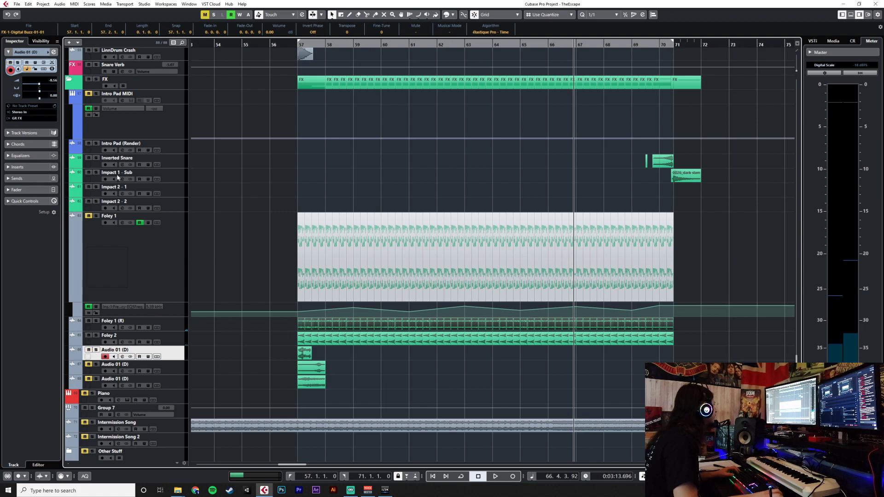
{"action": "left_click", "coordinate": [52, 79]}
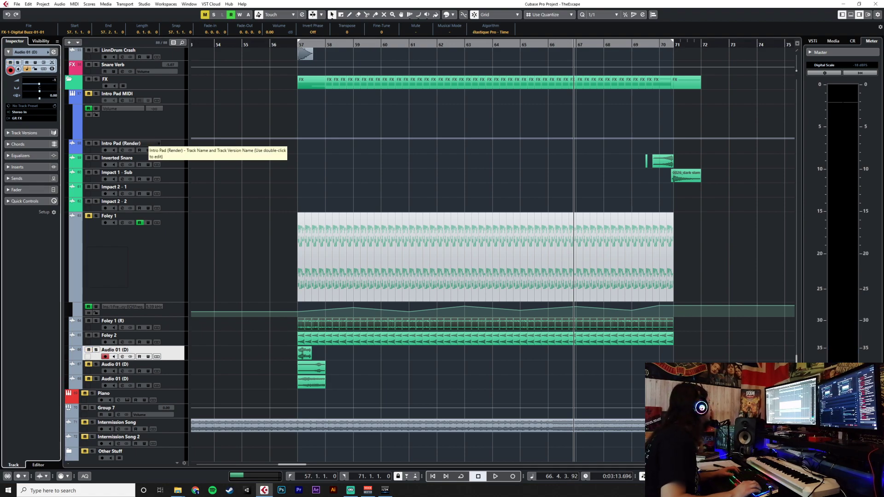
{"action": "type", "text": "-15"}
{"action": "key", "text": "Return"}
{"action": "left_click", "coordinate": [271, 45]}
{"action": "key", "text": "space"}
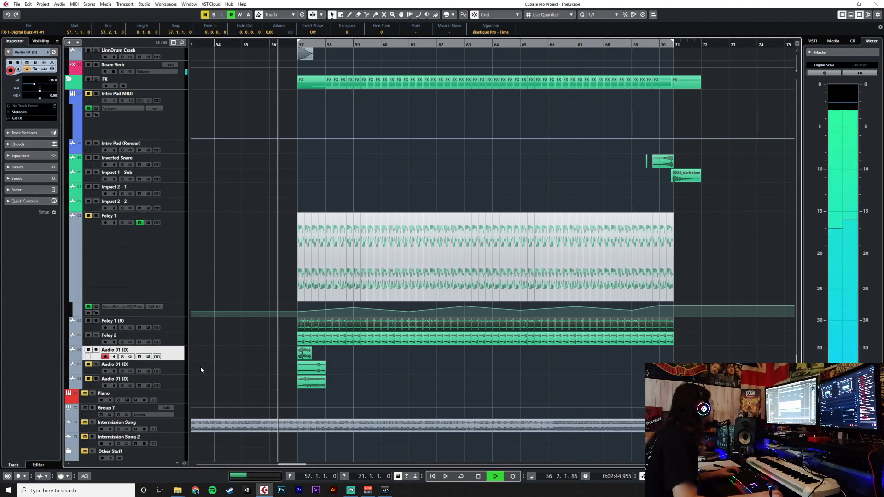
{"action": "left_click", "coordinate": [95, 350]}
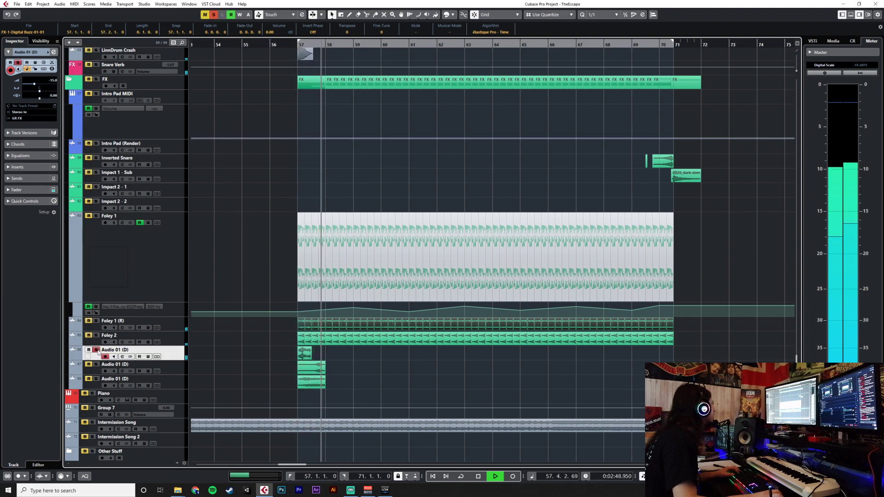
{"action": "key", "text": "space"}
Copy the first Audio 01 (D) track's bar 57 event to the start of every bar from 58 to 69.
{"action": "left_click", "coordinate": [377, 259]}
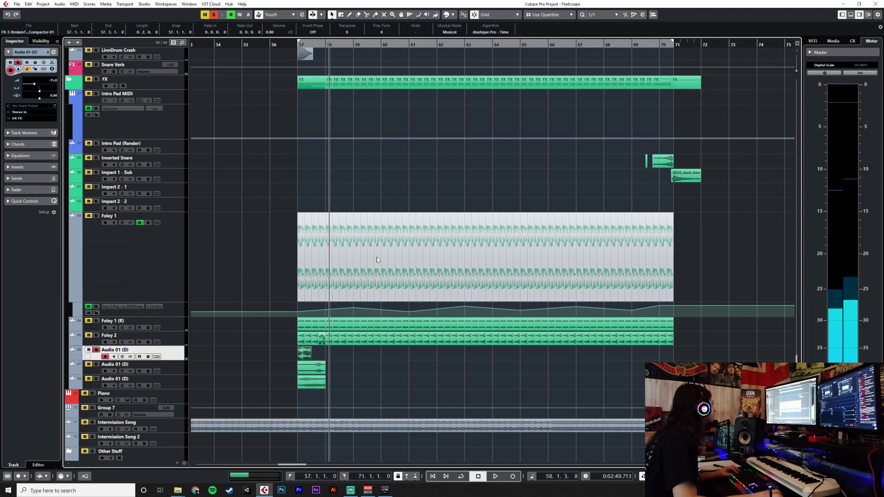
{"action": "left_click", "coordinate": [332, 44]}
{"action": "left_click", "coordinate": [356, 45]}
{"action": "key", "text": "ctrl+v"}
{"action": "left_click", "coordinate": [382, 44]}
{"action": "key", "text": "ctrl+v"}
{"action": "key", "text": "ctrl+v"}
{"action": "left_click", "coordinate": [438, 44]}
{"action": "left_click", "coordinate": [468, 44]}
{"action": "left_click", "coordinate": [495, 45]}
{"action": "key", "text": "ctrl+v"}
{"action": "key", "text": "ctrl+v"}
{"action": "left_click", "coordinate": [579, 44]}
{"action": "key", "text": "ctrl+v"}
{"action": "left_click", "coordinate": [606, 44]}
{"action": "left_click", "coordinate": [630, 44]}
{"action": "key", "text": "ctrl+v"}
{"action": "left_click", "coordinate": [659, 46]}
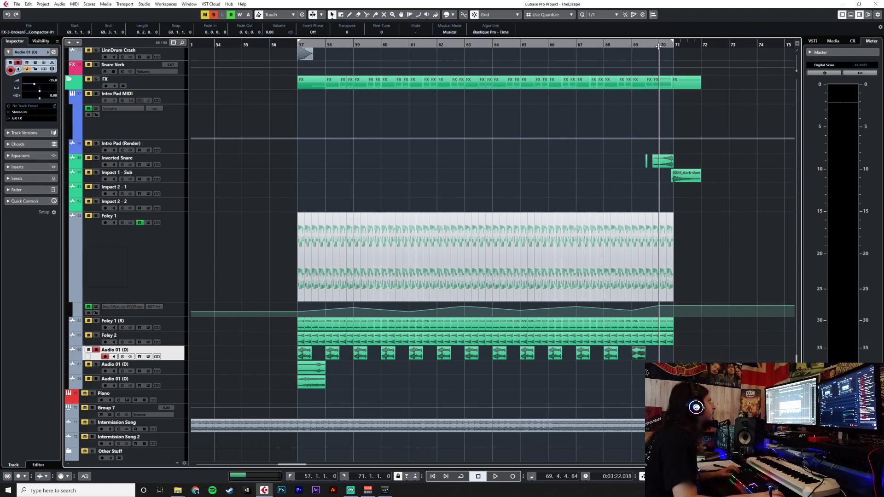
{"action": "key", "text": "ctrl+z"}
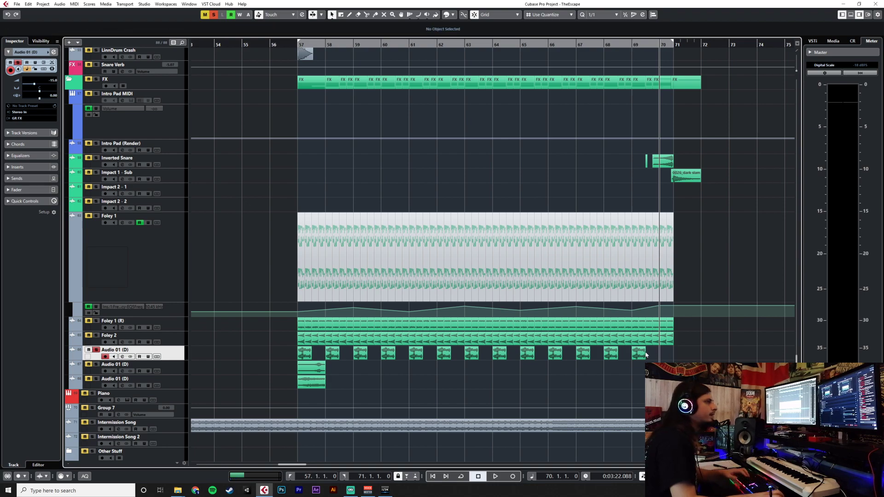
Copy Foley 2's insert effects to the first Audio 01 (D) channel with Bitcrusher and AutoPan enabled, and play from bar 57.
{"action": "key", "text": "KP_1"}
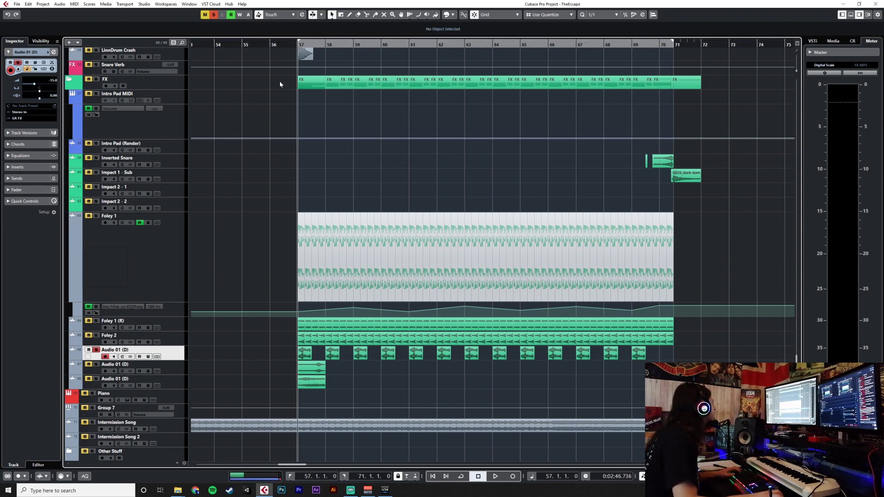
{"action": "key", "text": "F3"}
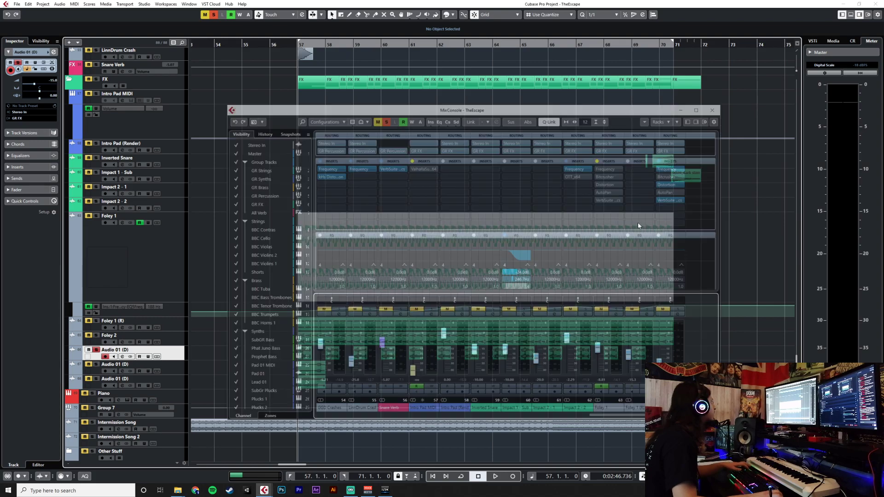
{"action": "left_click_drag", "start_coordinate": [601, 111], "coordinate": [491, 111]}
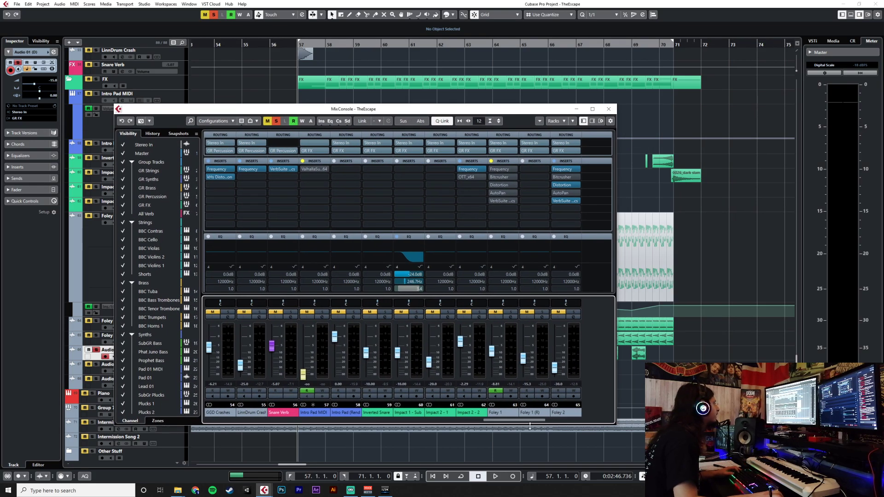
{"action": "left_click_drag", "start_coordinate": [551, 422], "coordinate": [573, 423]}
{"action": "left_click_drag", "start_coordinate": [374, 169], "coordinate": [397, 197]}
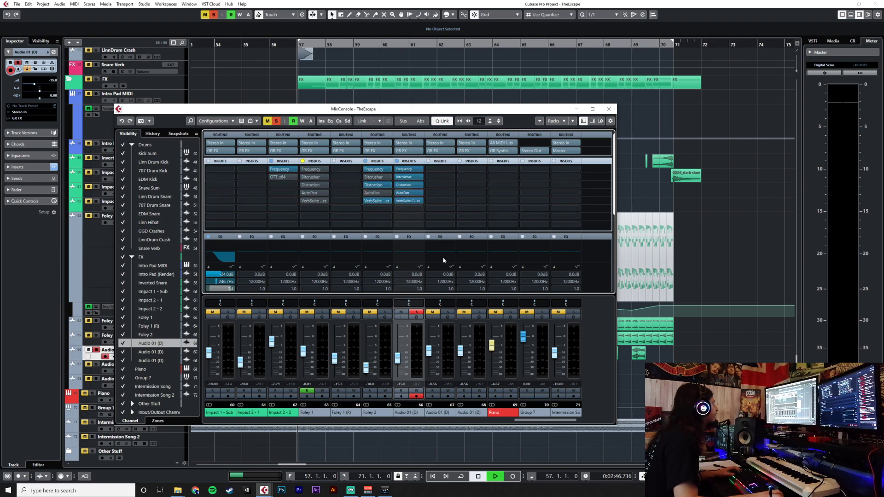
{"action": "left_click", "coordinate": [609, 110]}
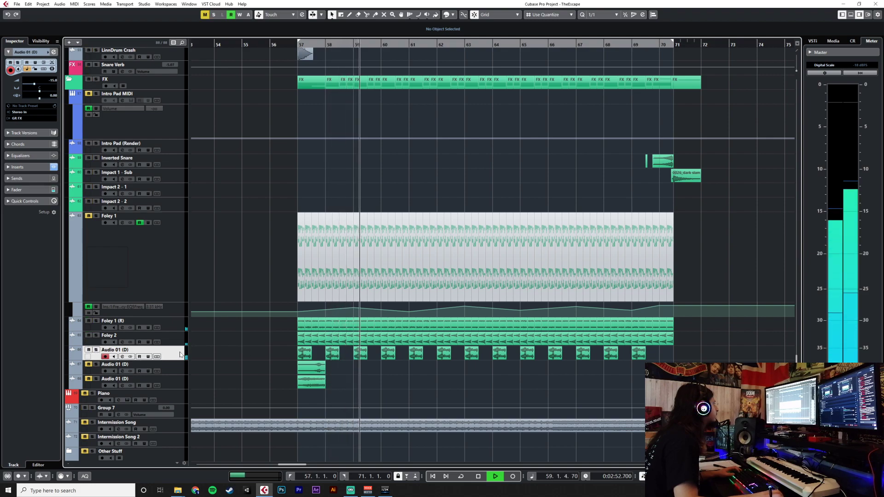
Rename the first Audio 01 (D) track to Foley 3 and set its volume to -25 dB.
{"action": "double_click", "coordinate": [115, 350]}
{"action": "type", "text": "Fo"}
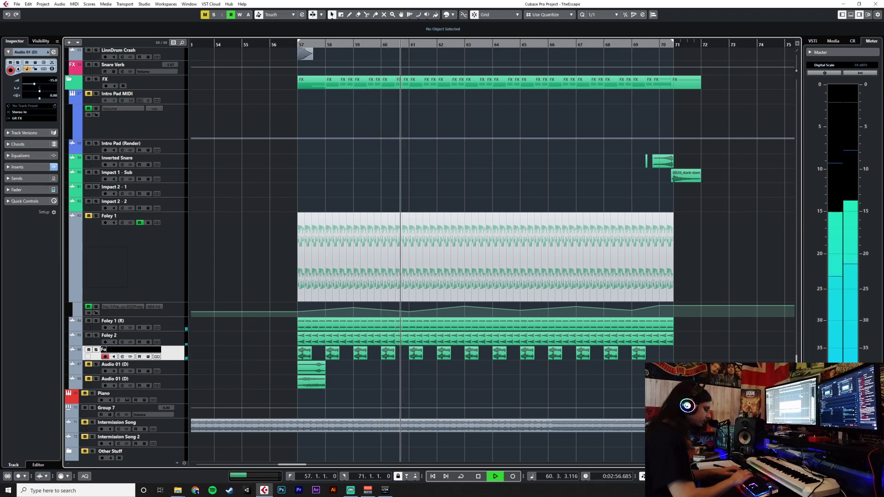
{"action": "type", "text": "ley 3"}
{"action": "key", "text": "Return"}
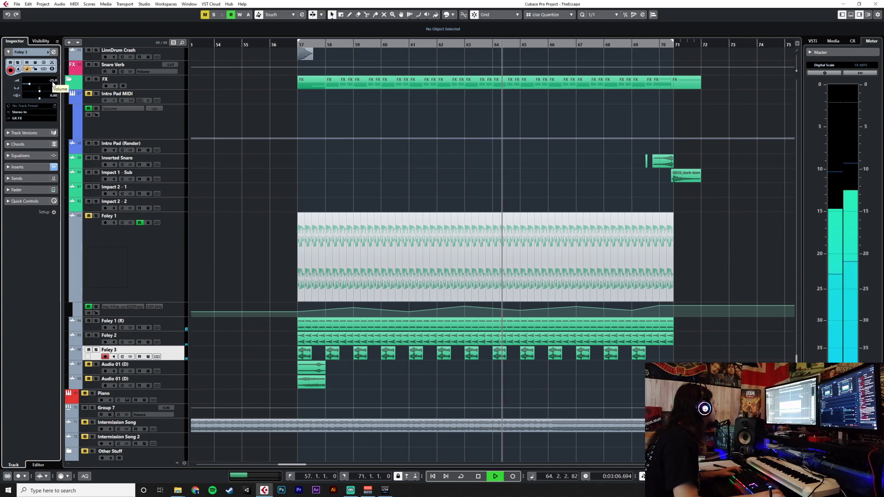
Play Foley 2 soloed from bar 57, and unmute the Audio 01 (D) track directly below Foley 3.
{"action": "left_click", "coordinate": [177, 346]}
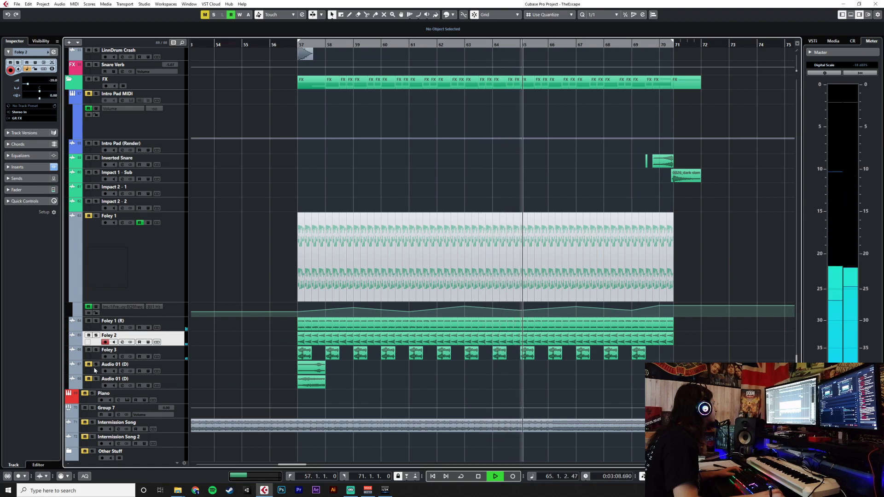
{"action": "key", "text": "space"}
{"action": "key", "text": "s"}
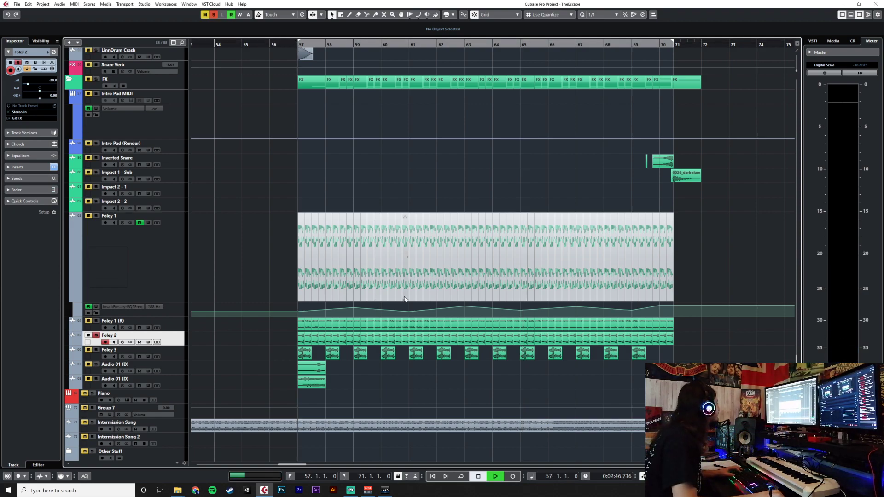
{"action": "key", "text": "space"}
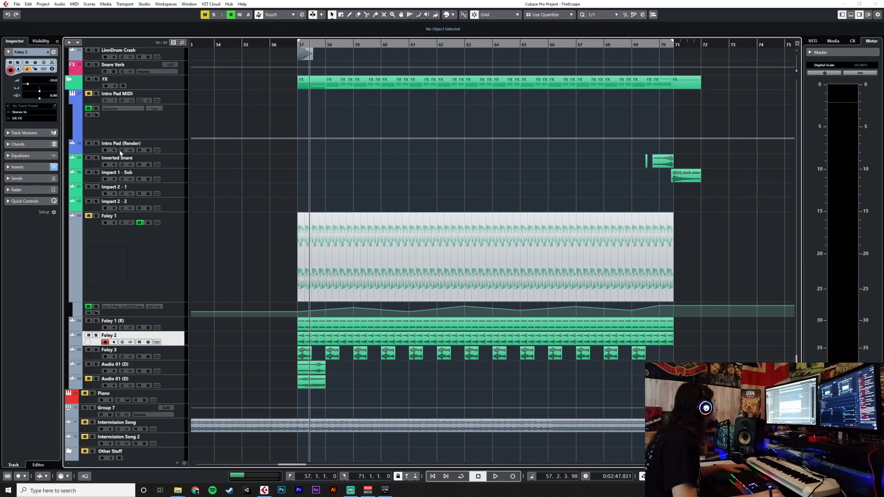
Turn off the Distortion insert on Foley 2 and play the section from bar 57.
{"action": "key", "text": "F3"}
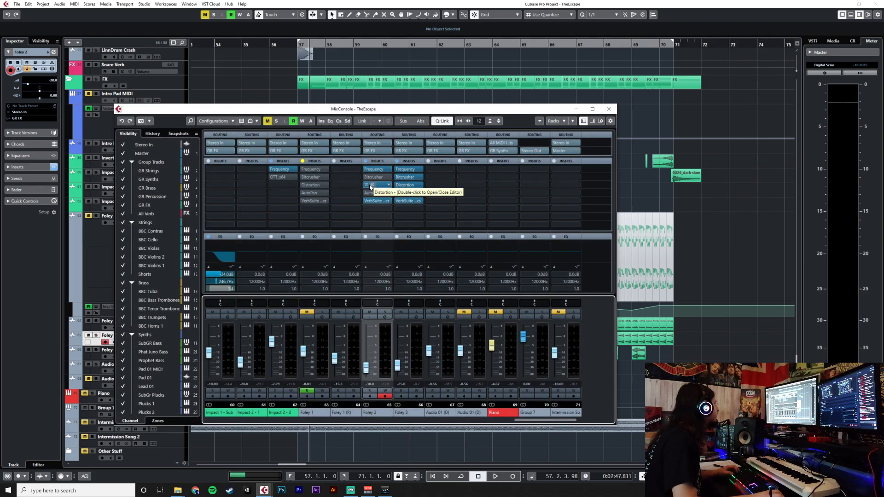
{"action": "left_click", "coordinate": [369, 185]}
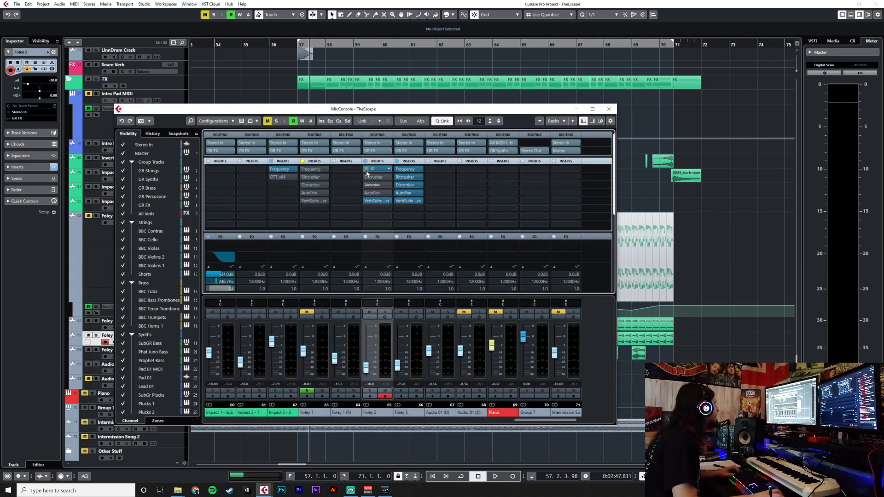
{"action": "left_click", "coordinate": [297, 44]}
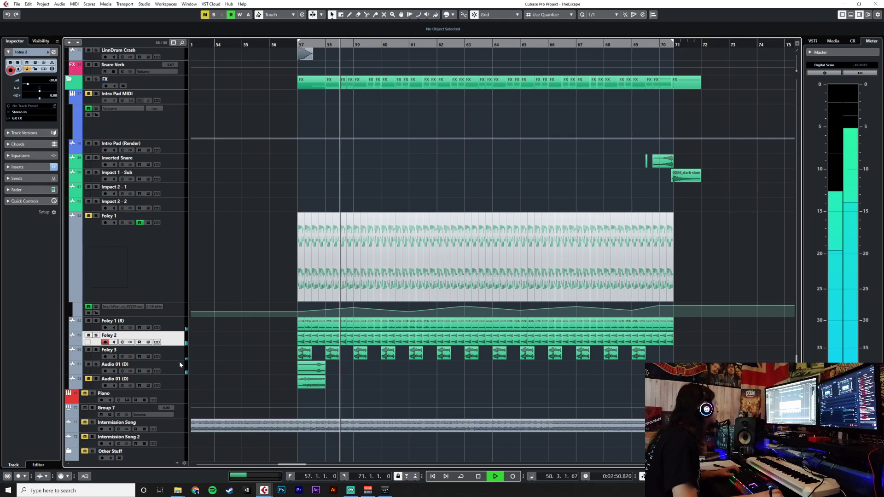
{"action": "key", "text": "space"}
{"action": "key", "text": "space"}
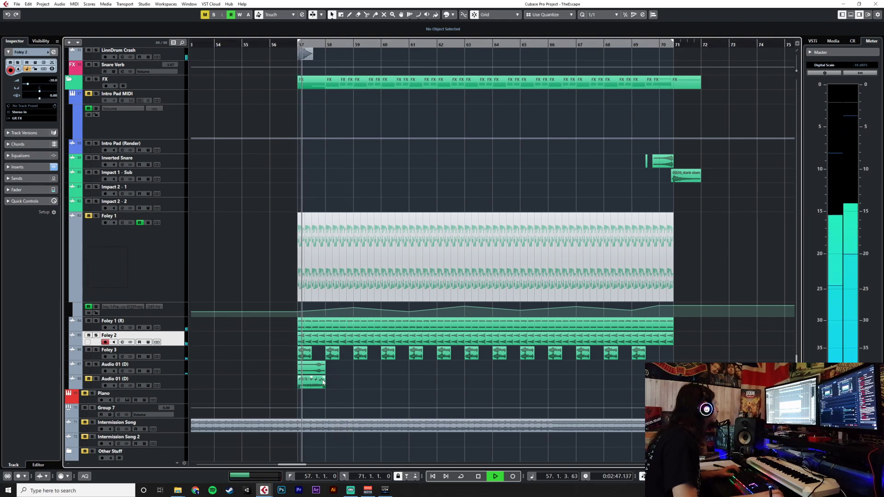
Copy the bar 57 event on the Audio 01 (D) track below Foley 3 to bars 59, 61, 63, 65, 67 and 69.
{"action": "scroll", "coordinate": [325, 322], "scroll_direction": "up", "scroll_amount": 2, "text": "ctrl"}
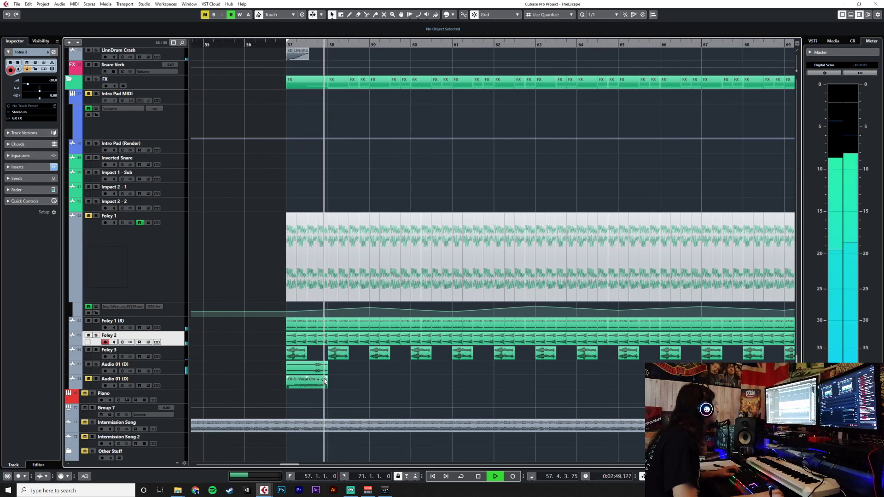
{"action": "left_click", "coordinate": [320, 368]}
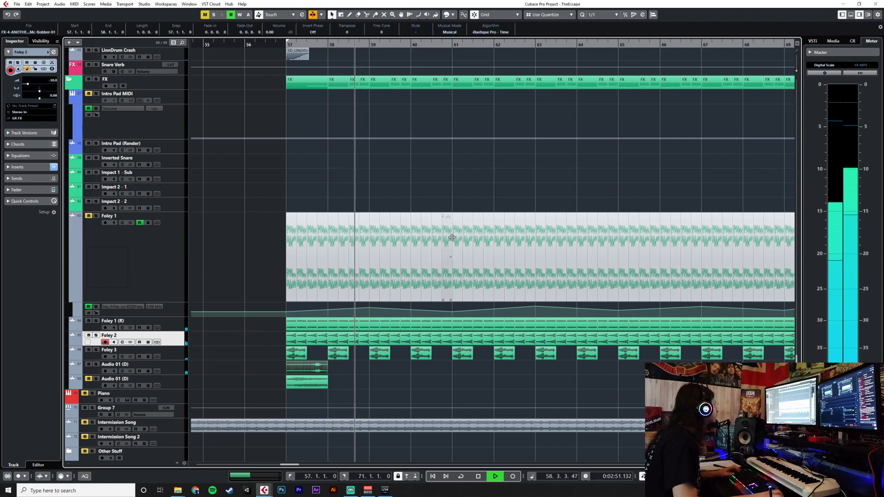
{"action": "key", "text": "space"}
{"action": "left_click", "coordinate": [371, 45]}
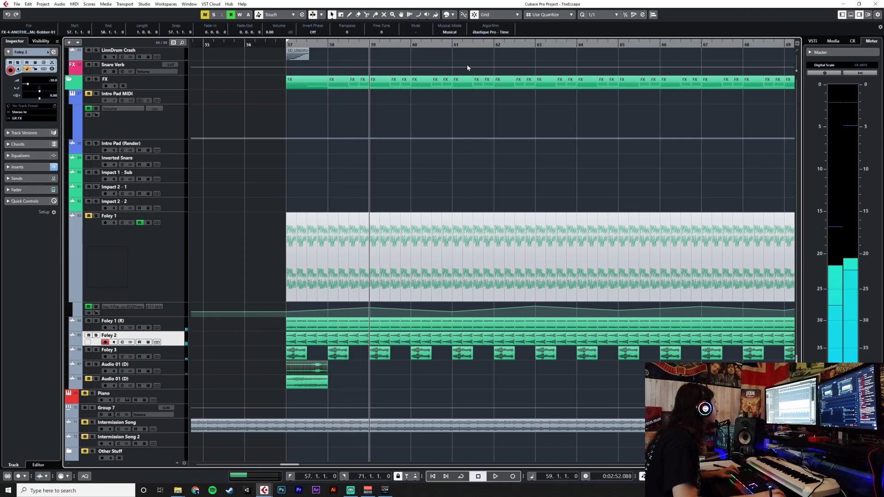
{"action": "left_click", "coordinate": [170, 363]}
{"action": "key", "text": "ctrl+v"}
{"action": "left_click", "coordinate": [452, 43]}
{"action": "left_click", "coordinate": [534, 44]}
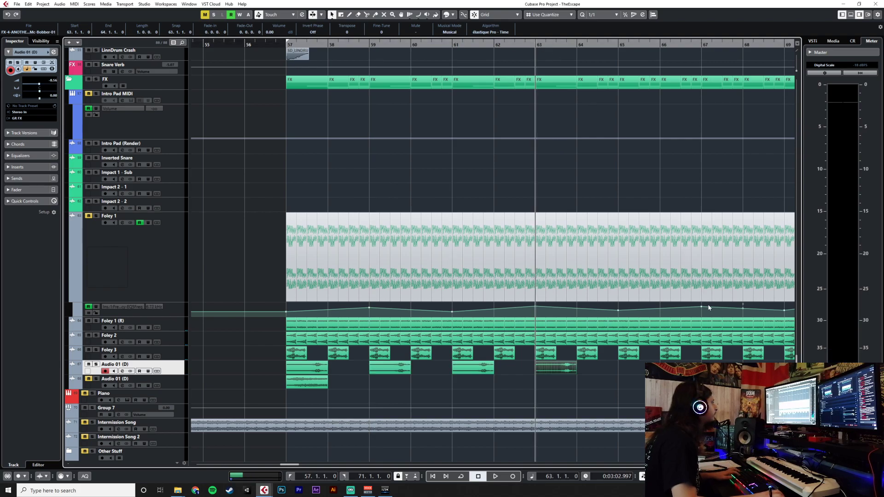
{"action": "left_click", "coordinate": [617, 44]}
{"action": "key", "text": "ctrl+v"}
{"action": "scroll", "coordinate": [546, 274], "scroll_direction": "right", "scroll_amount": 4}
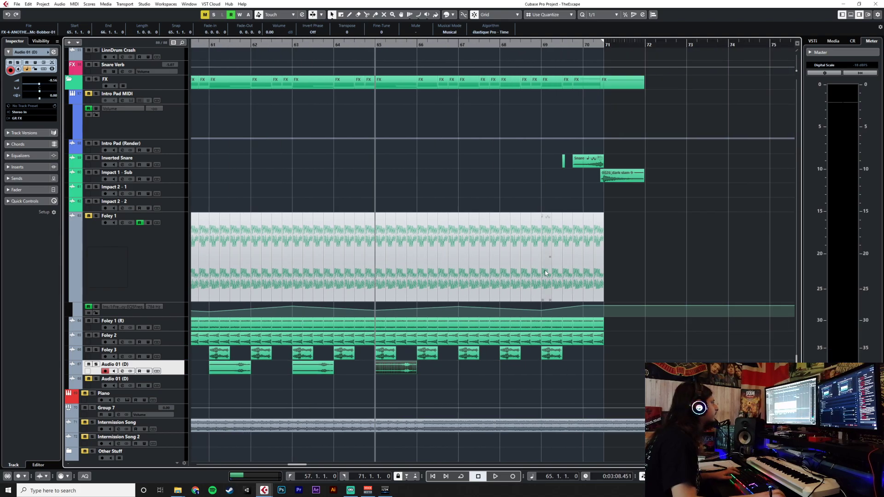
{"action": "left_click", "coordinate": [460, 43]}
{"action": "key", "text": "ctrl+v"}
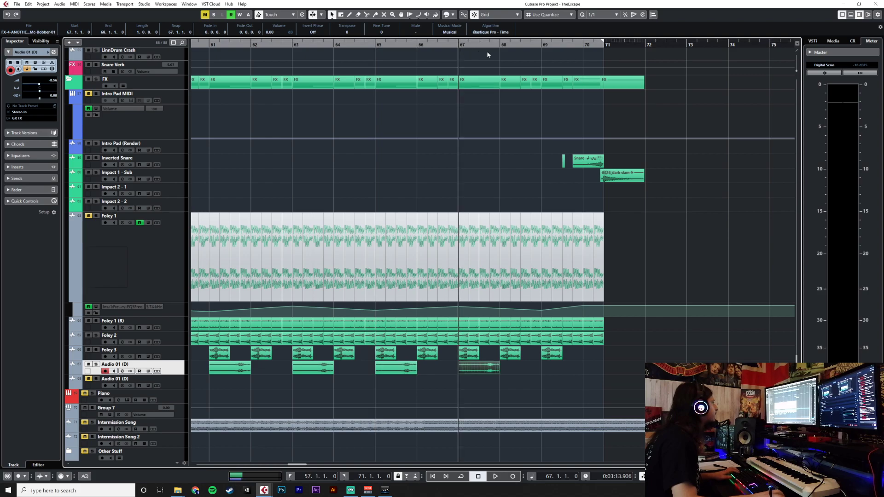
{"action": "left_click", "coordinate": [542, 44]}
{"action": "scroll", "coordinate": [447, 363], "scroll_direction": "left", "scroll_amount": 5}
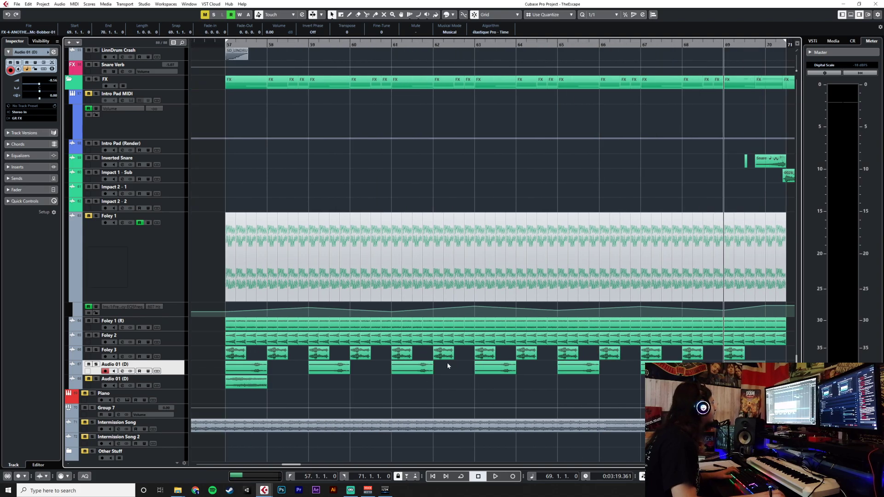
Copy Foley 3's VerbSuite Classics reverb to the Audio 01 (D) channel beside it and adjust its Dry/Wet mix.
{"action": "key", "text": "F3"}
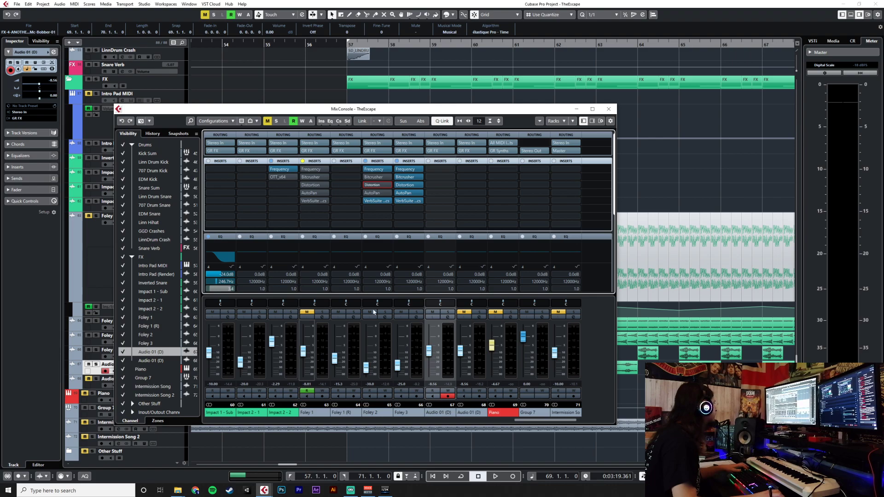
{"action": "left_click_drag", "start_coordinate": [416, 173], "coordinate": [435, 202]}
{"action": "left_click", "coordinate": [436, 201]}
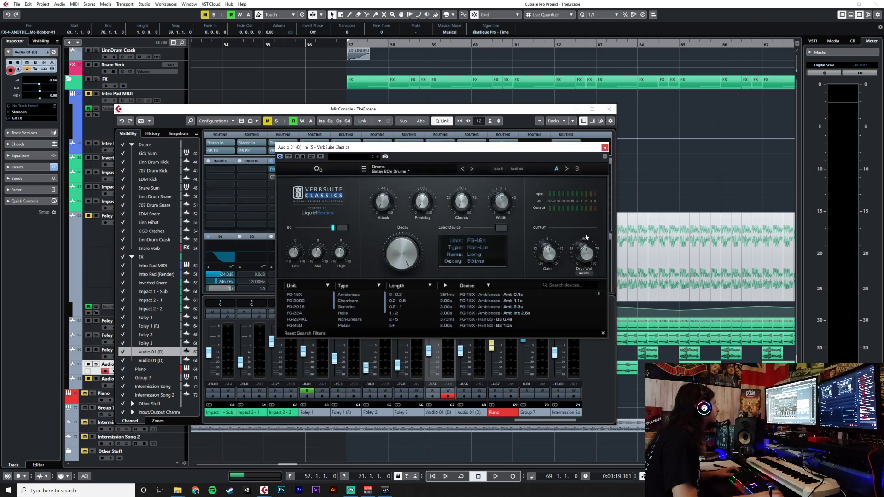
{"action": "left_click", "coordinate": [605, 148]}
{"action": "key", "text": "F3"}
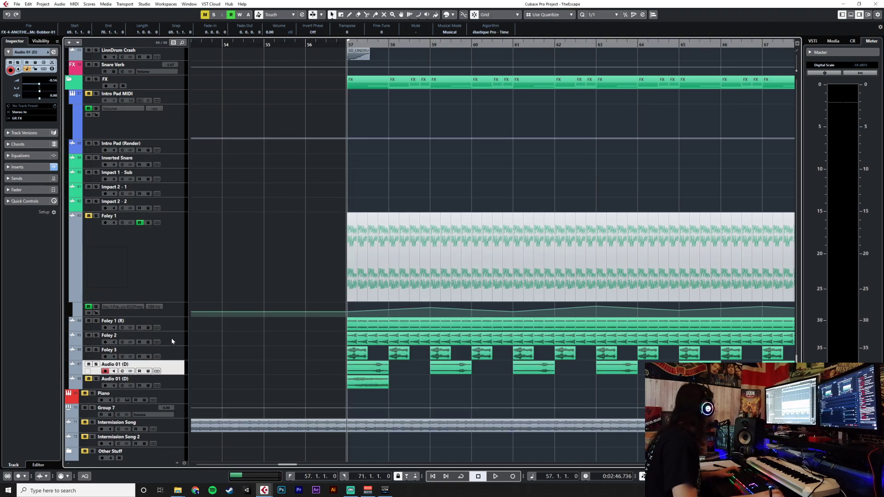
Set the upper Audio 01 (D) track's volume to -23.1 by ear, checking its Bitcrusher insert during playback from bar 57.
{"action": "left_click_drag", "start_coordinate": [51, 84], "coordinate": [38, 84]}
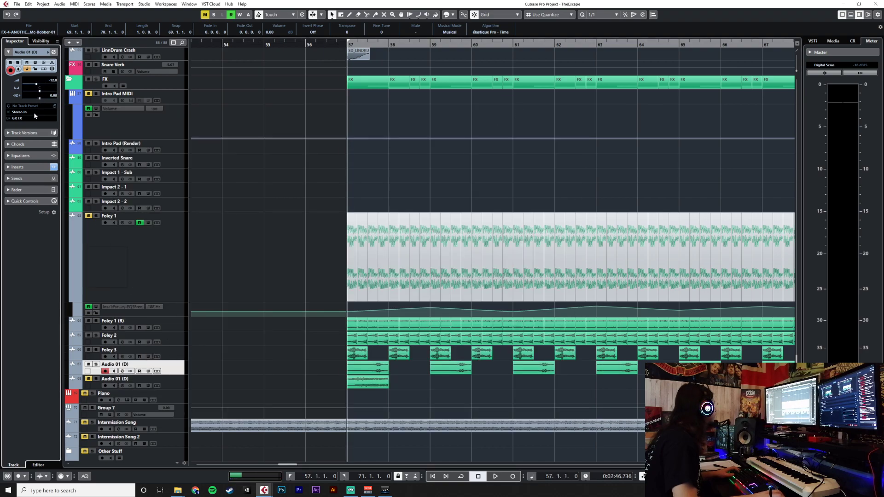
{"action": "key", "text": "F3"}
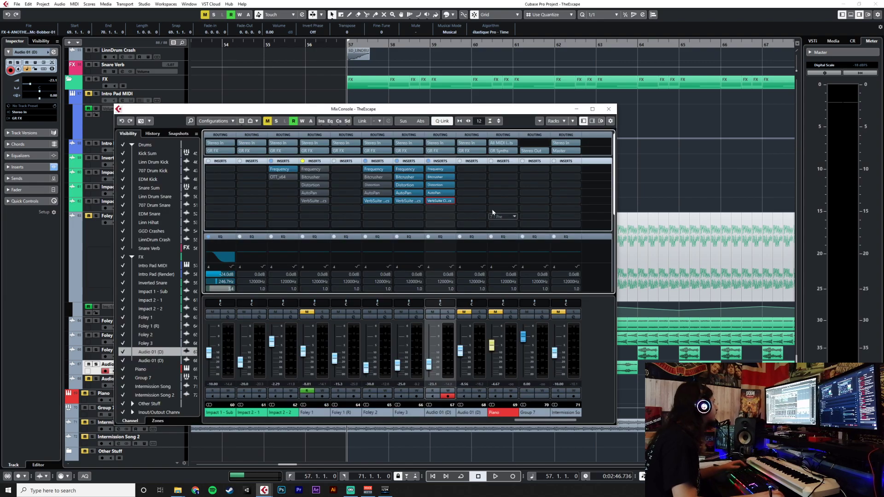
{"action": "left_click", "coordinate": [435, 177]}
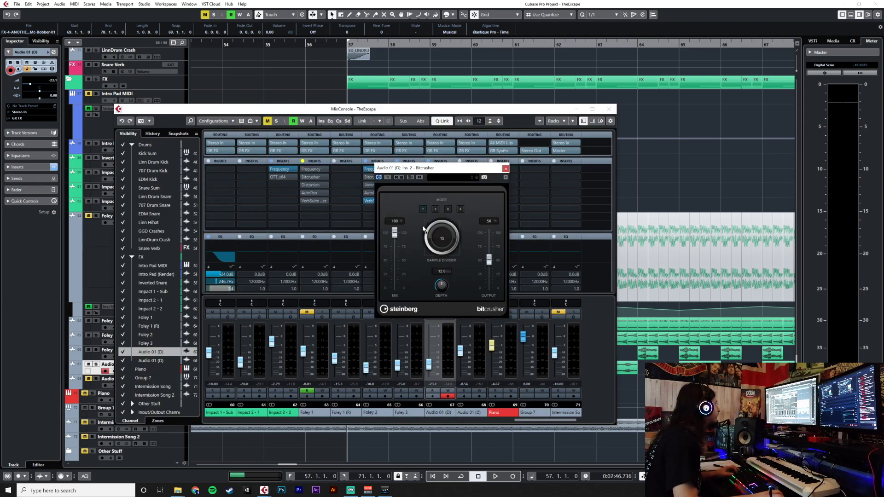
{"action": "key", "text": "space"}
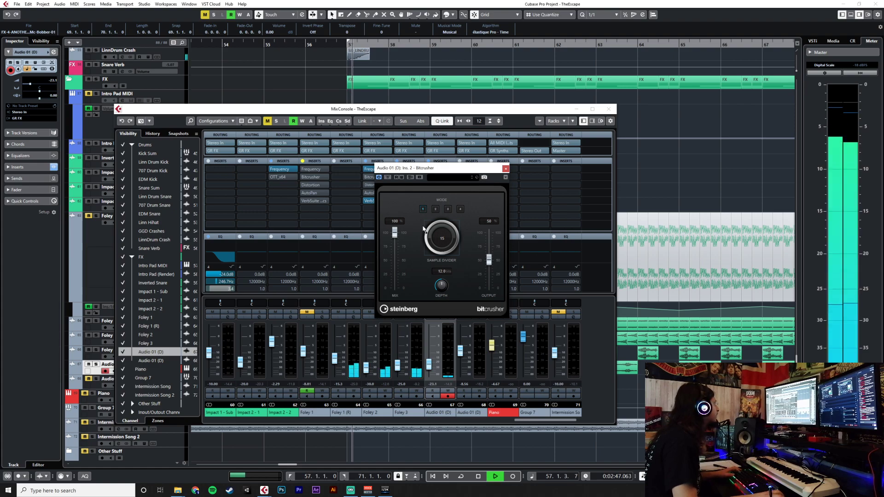
{"action": "left_click", "coordinate": [505, 168]}
{"action": "key", "text": "F3"}
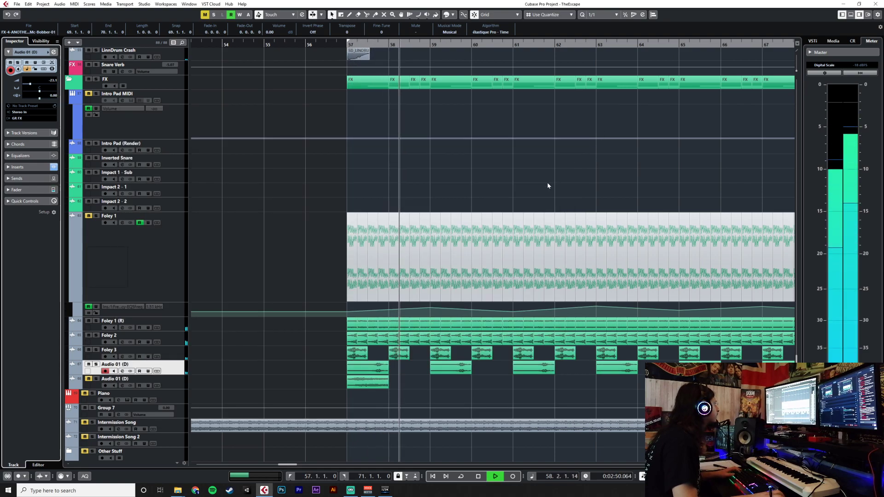
{"action": "left_click_drag", "start_coordinate": [30, 83], "coordinate": [32, 86]}
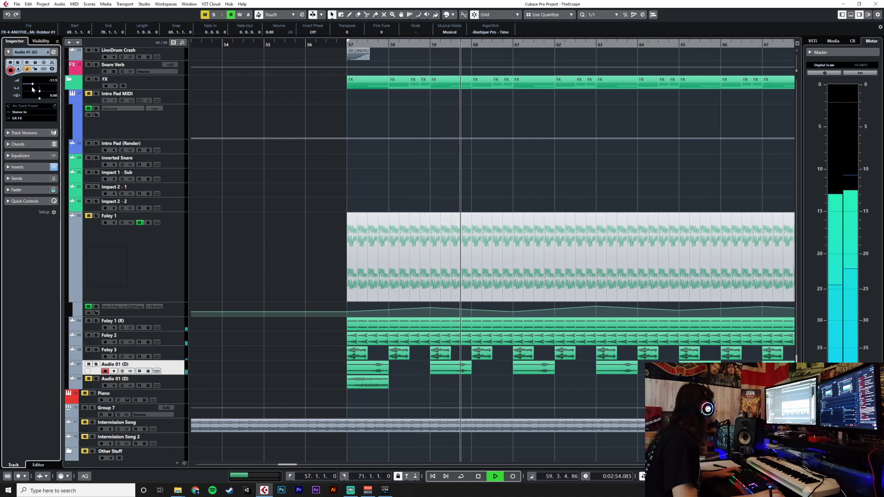
{"action": "left_click_drag", "start_coordinate": [33, 85], "coordinate": [30, 89]}
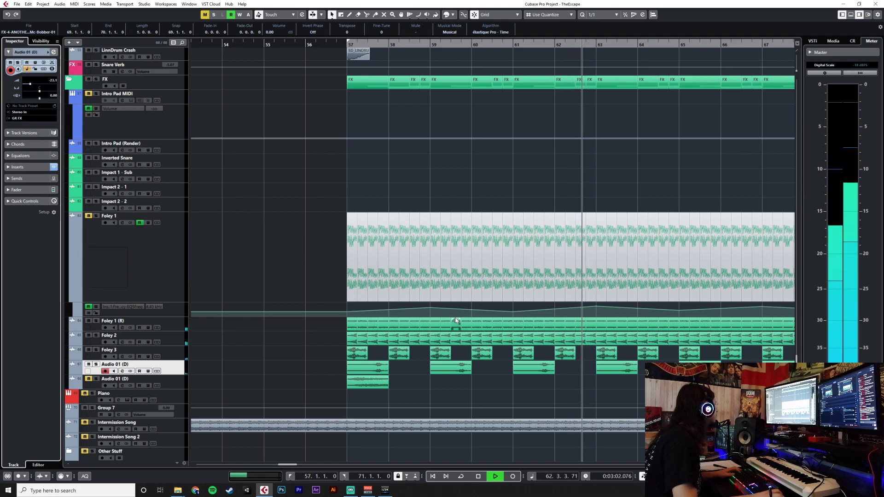
{"action": "scroll", "coordinate": [443, 304], "scroll_direction": "up", "scroll_amount": 20}
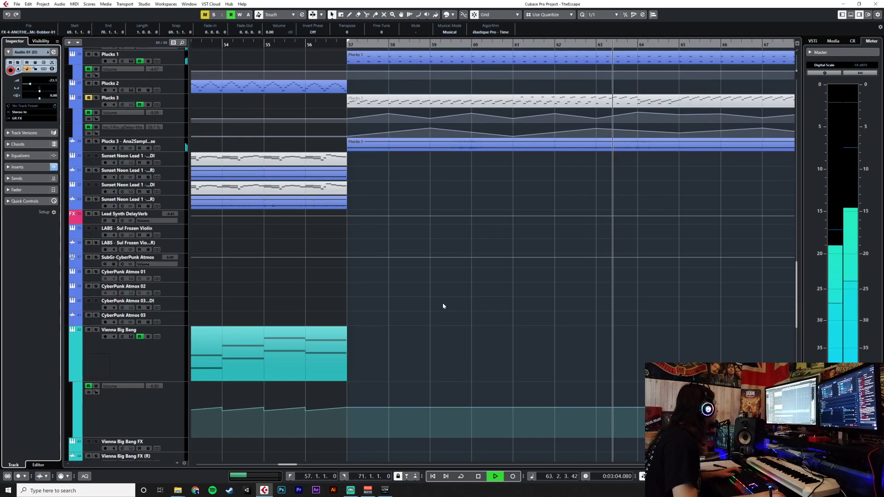
{"action": "scroll", "coordinate": [441, 302], "scroll_direction": "down", "scroll_amount": 20}
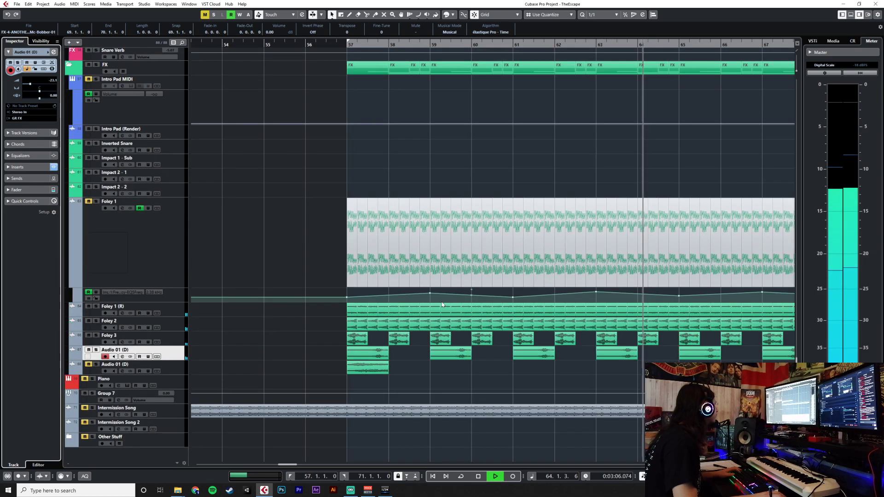
Delete the bar 69 events on the upper Audio 01 (D) and Foley 3 tracks, and stop playback.
{"action": "key", "text": "g"}
{"action": "key", "text": "g"}
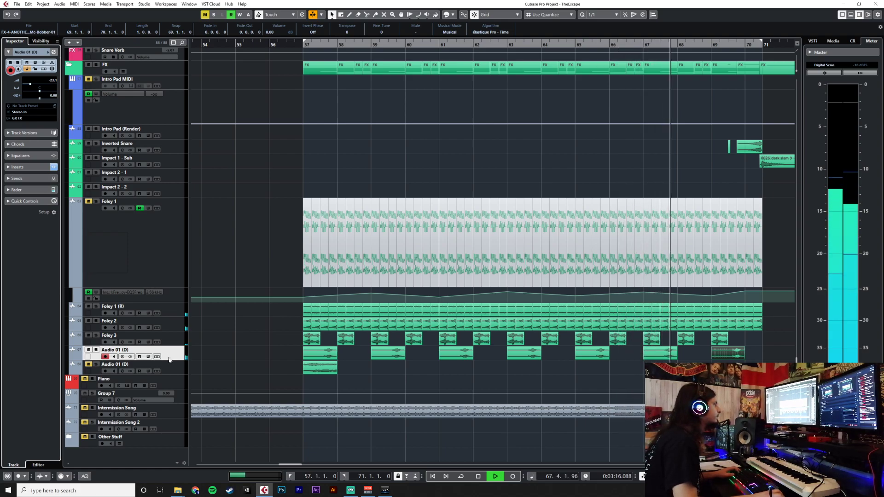
{"action": "left_click", "coordinate": [700, 359]}
{"action": "left_click", "coordinate": [720, 356]}
{"action": "key", "text": "Delete"}
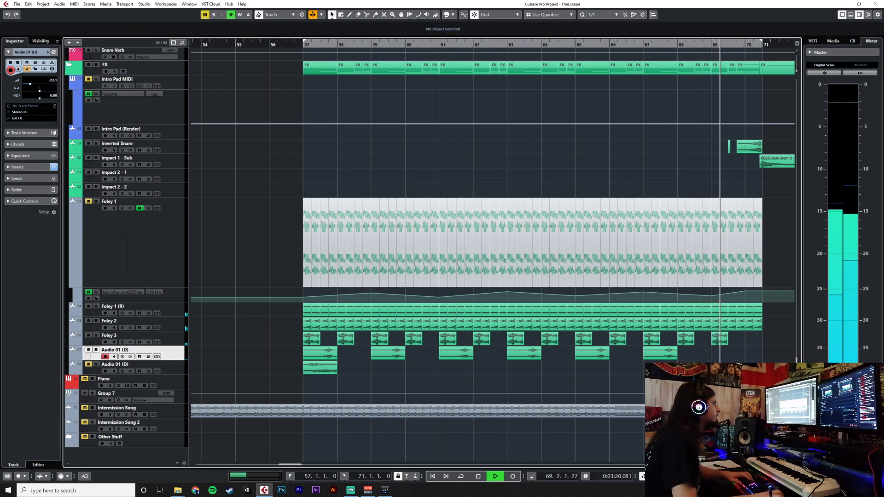
{"action": "left_click_drag", "start_coordinate": [726, 351], "coordinate": [728, 355]}
{"action": "key", "text": "Delete"}
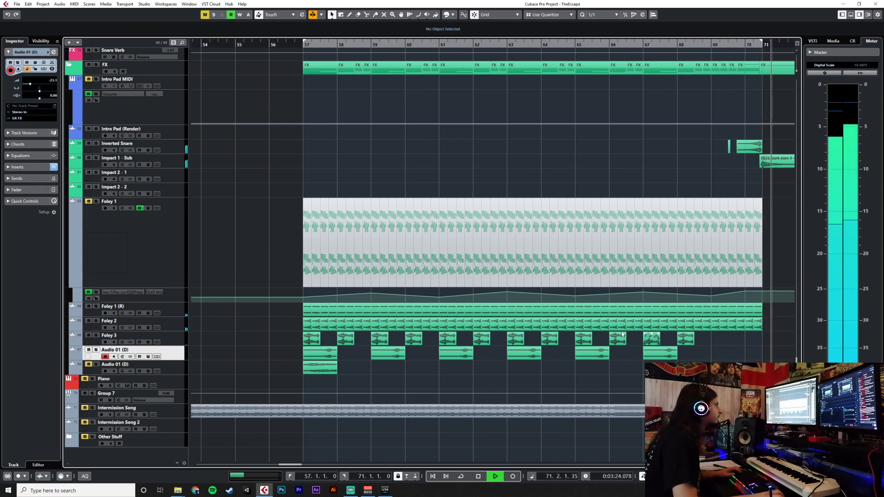
{"action": "key", "text": "space"}
Lower the volume of the second Audio 01 (D) track to -16.1 while playing the section from bar 57.
{"action": "left_click", "coordinate": [128, 365]}
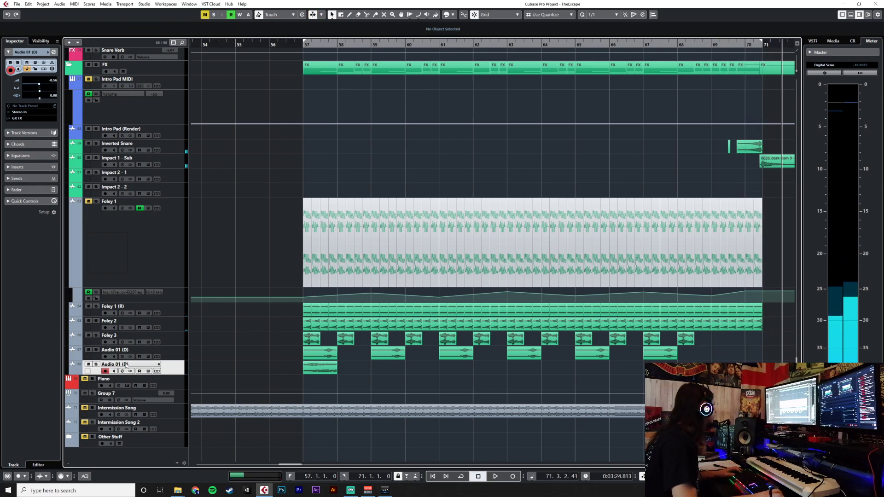
{"action": "left_click_drag", "start_coordinate": [34, 86], "coordinate": [33, 112]}
{"action": "left_click", "coordinate": [306, 46]}
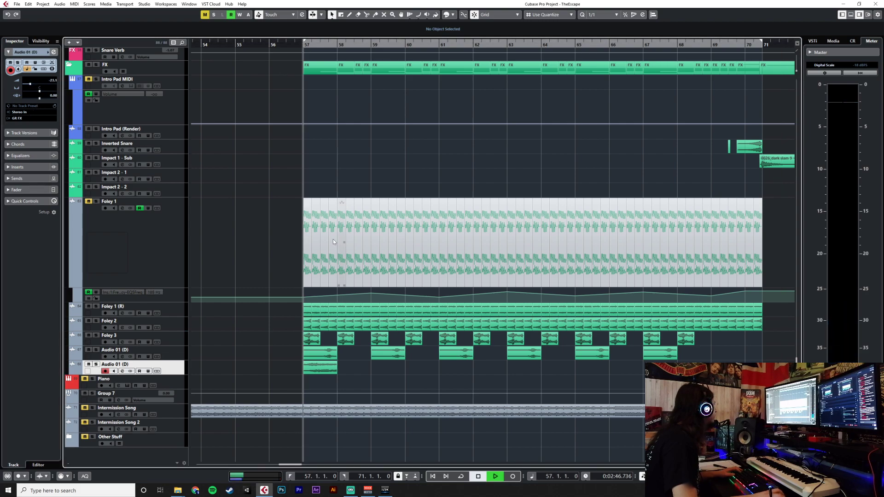
{"action": "key", "text": "space"}
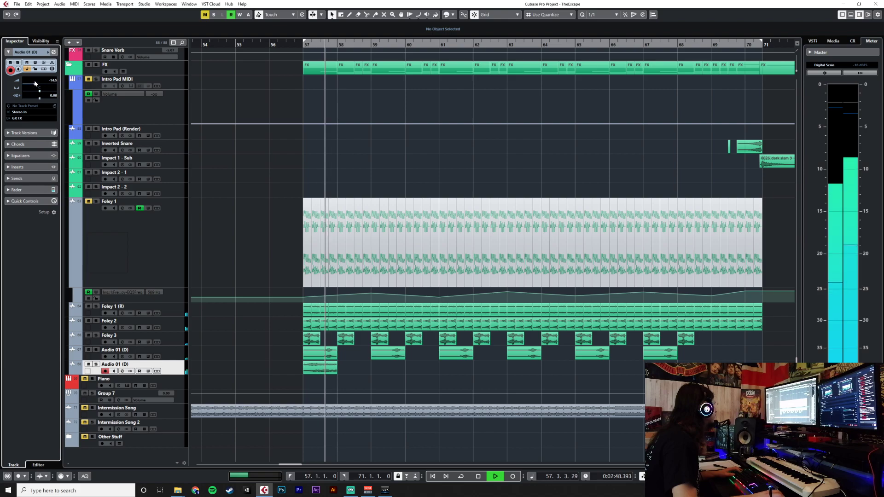
{"action": "left_click_drag", "start_coordinate": [31, 86], "coordinate": [37, 84]}
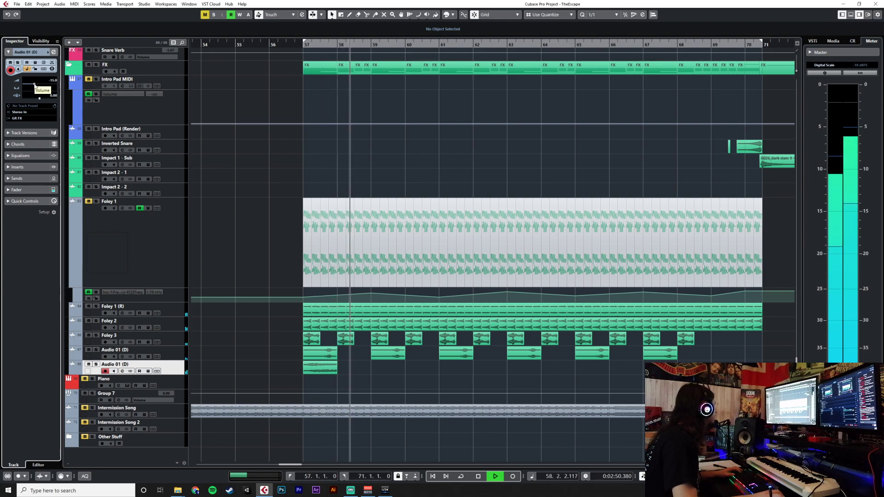
Copy the bar 57 event on the lower Audio 01 (D) track to bars 59, 61, 63, 65 and 67.
{"action": "left_click", "coordinate": [320, 367]}
{"action": "key", "text": "space"}
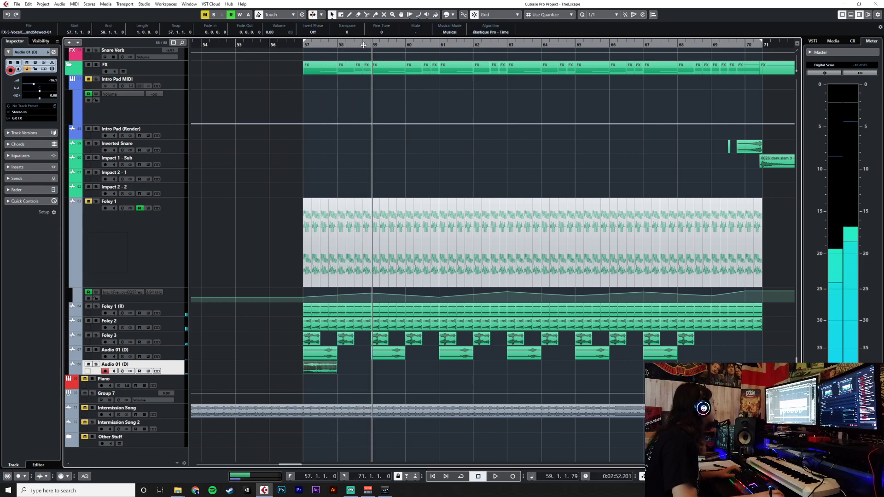
{"action": "key", "text": "ctrl+v"}
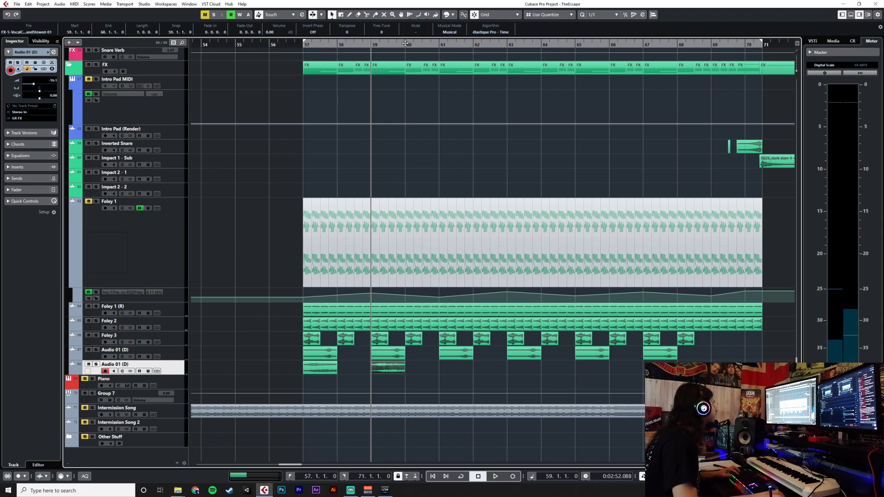
{"action": "left_click", "coordinate": [468, 44]}
{"action": "left_click", "coordinate": [507, 45]}
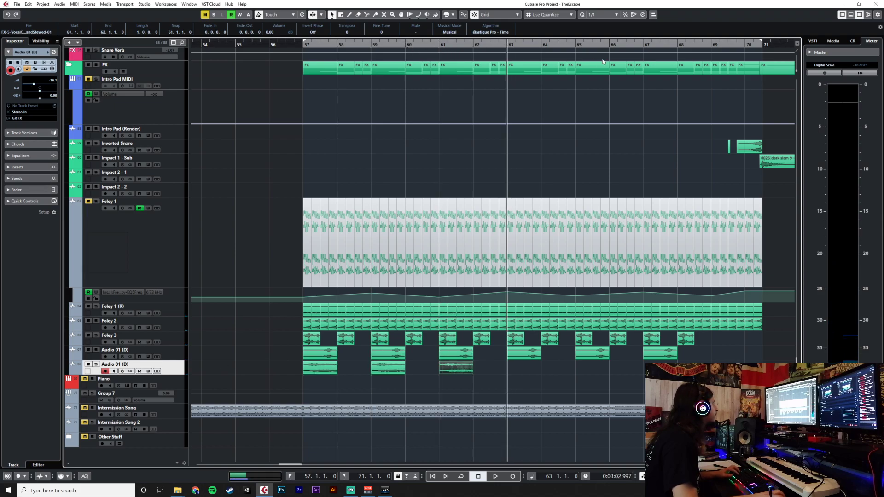
{"action": "left_click", "coordinate": [578, 44]}
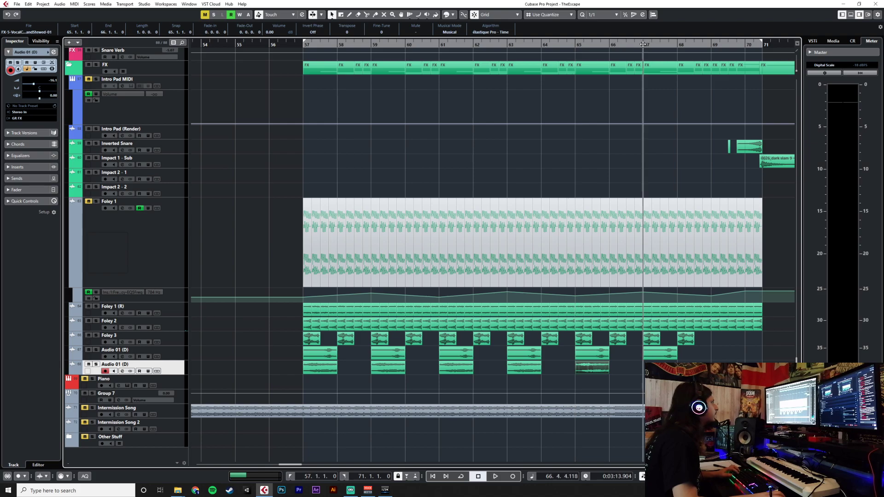
Copy the upper Audio 01 (D) channel's Frequency, Bitcrusher, Distortion, AutoPan and VerbSuite Classics inserts to the lower one, and lower its level to -29.2.
{"action": "left_click", "coordinate": [303, 44]}
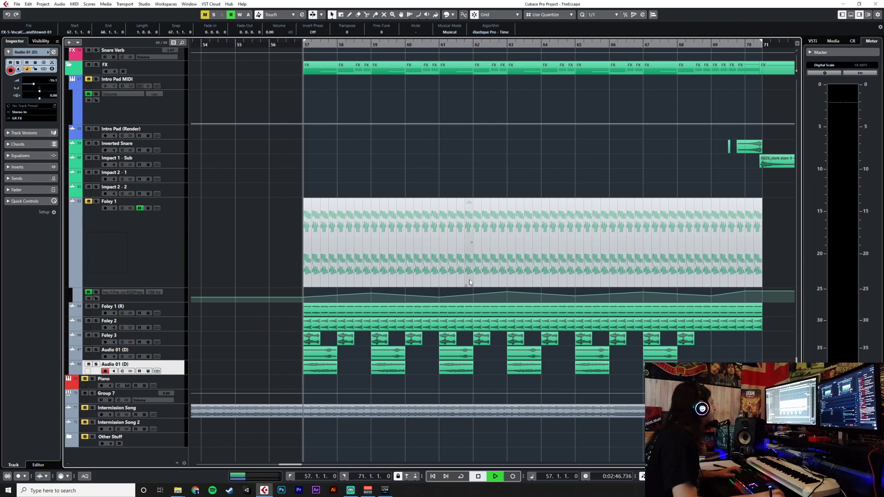
{"action": "key", "text": "space"}
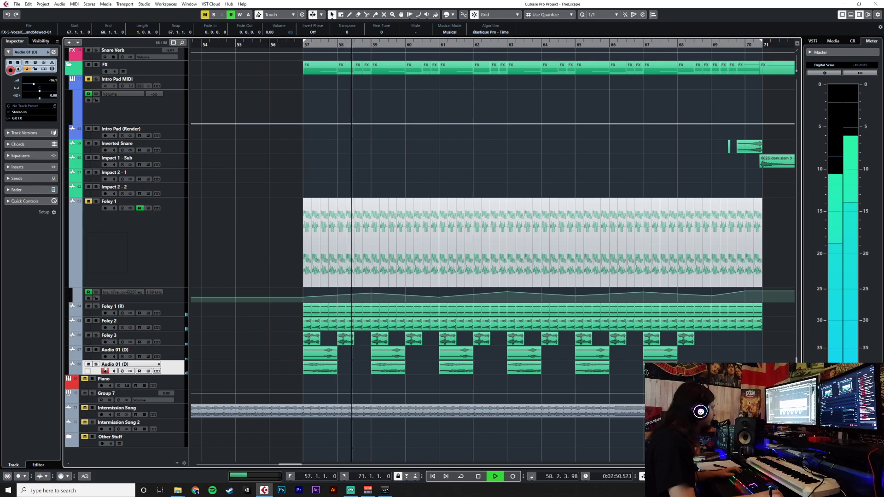
{"action": "key", "text": "F3"}
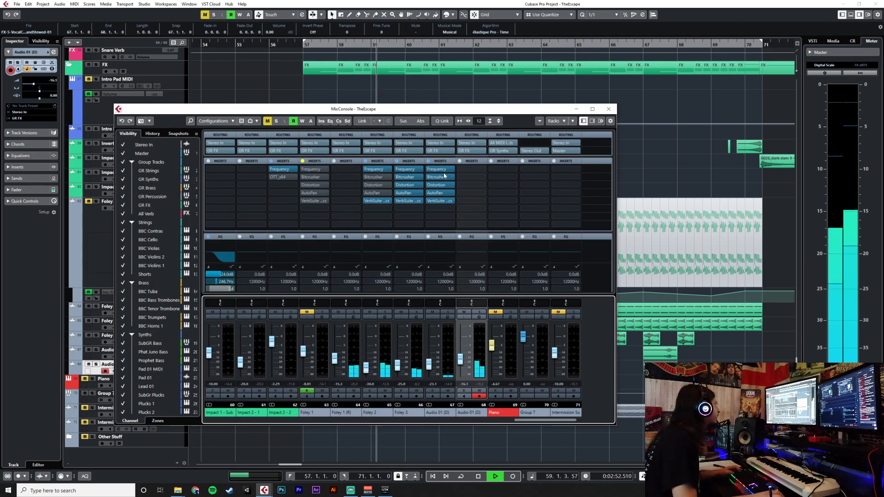
{"action": "left_click_drag", "start_coordinate": [436, 169], "coordinate": [472, 185]}
{"action": "left_click_drag", "start_coordinate": [437, 193], "coordinate": [471, 201]}
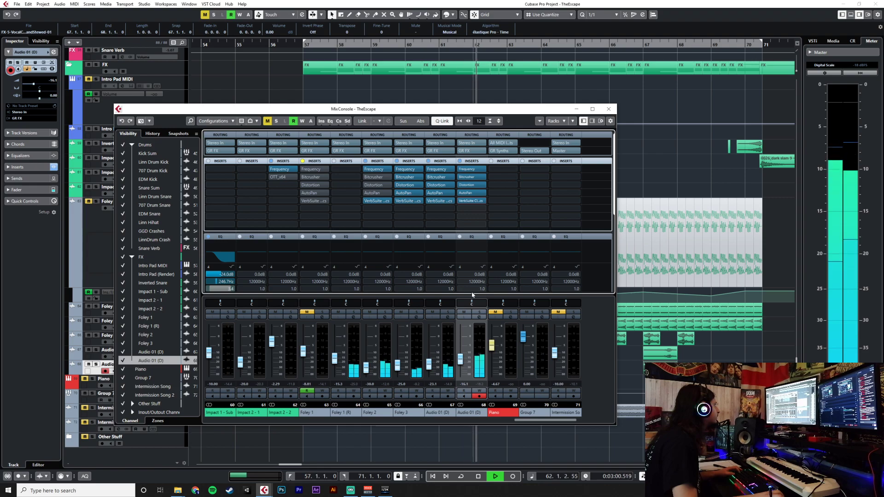
{"action": "left_click_drag", "start_coordinate": [461, 362], "coordinate": [461, 368]}
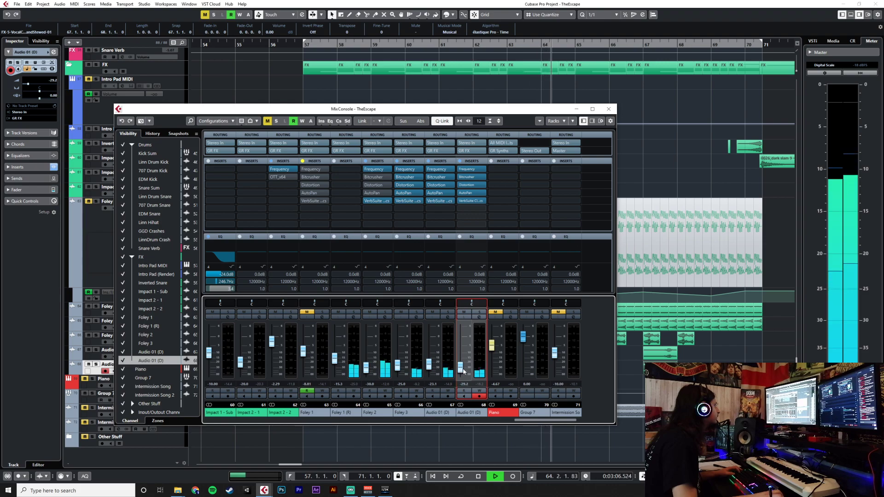
{"action": "left_click", "coordinate": [608, 109]}
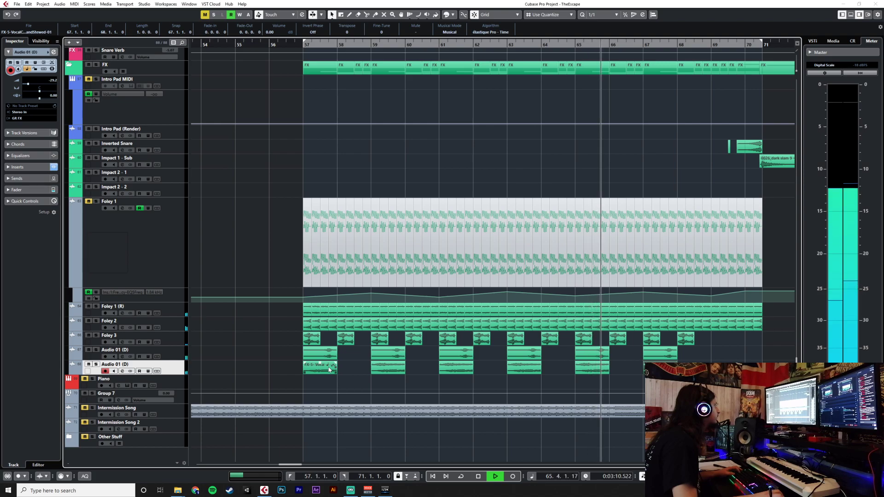
Delete the events at bars 59, 63 and 67 on the lower Audio 01 (D) track and stop playback.
{"action": "left_click", "coordinate": [394, 370]}
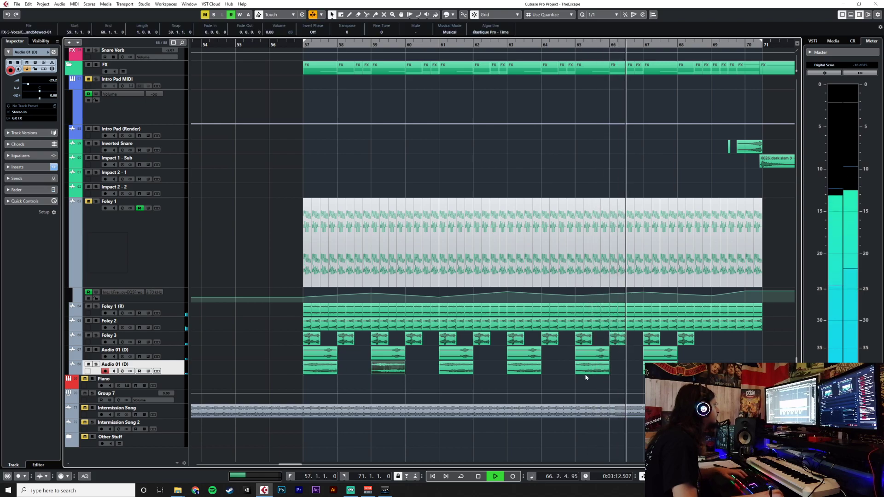
{"action": "key", "text": "Delete"}
{"action": "left_click", "coordinate": [516, 369]}
{"action": "key", "text": "Delete"}
{"action": "left_click", "coordinate": [581, 369]}
{"action": "left_click", "coordinate": [654, 369]}
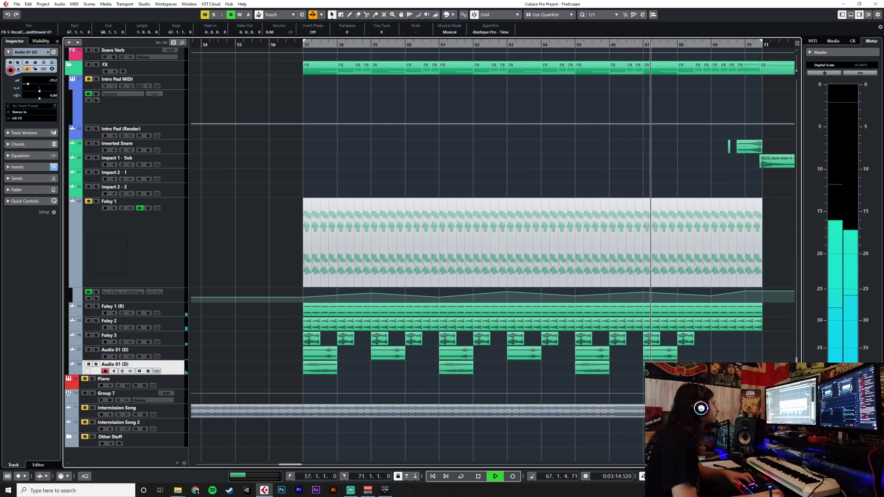
{"action": "key", "text": "Delete"}
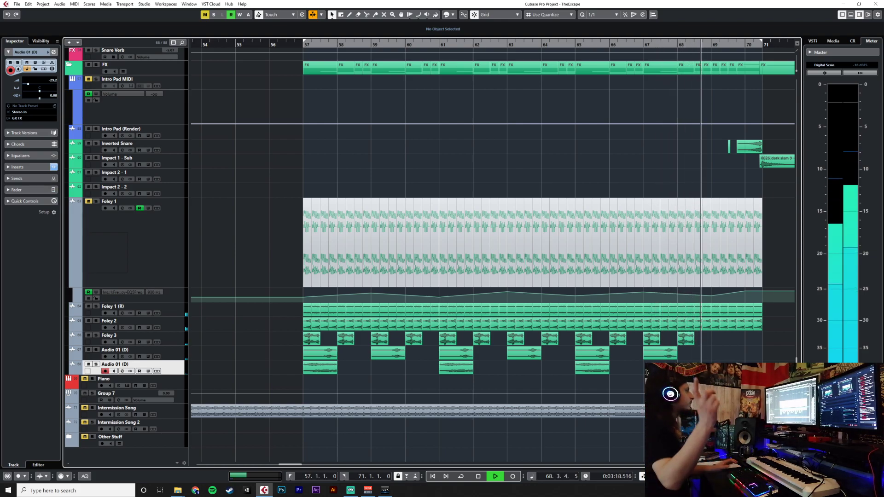
{"action": "key", "text": "space"}
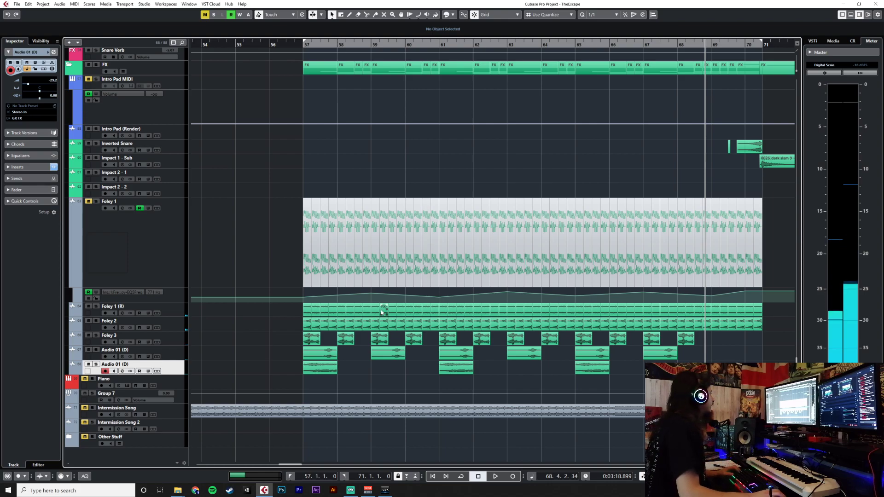
Select the Foley 1 (R) track and play the arrangement from bar 56 to review the layered foley.
{"action": "left_click", "coordinate": [173, 328]}
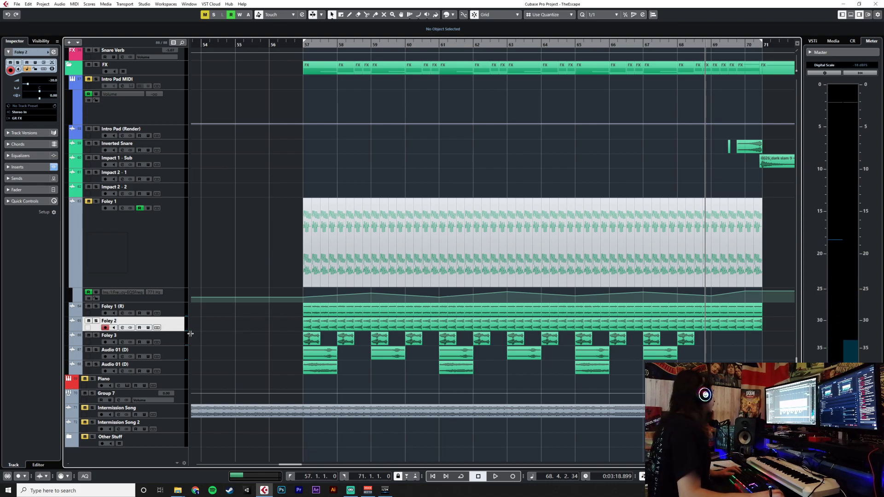
{"action": "left_click", "coordinate": [182, 309]}
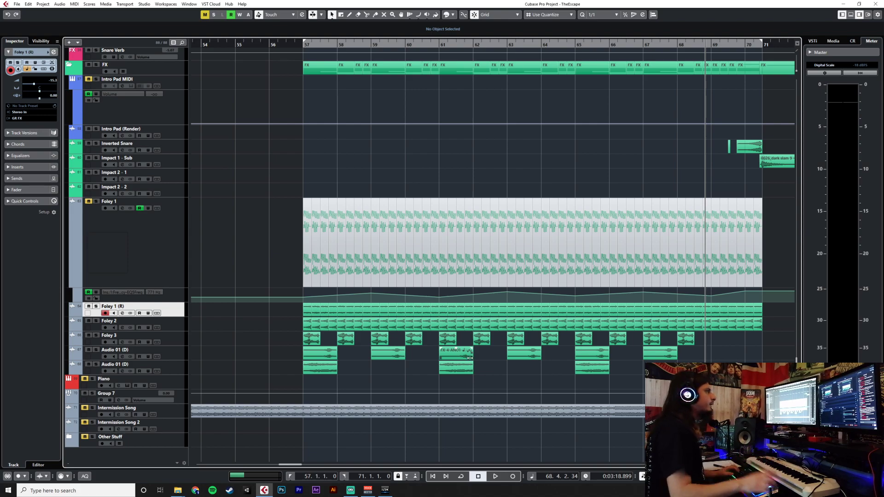
{"action": "left_click", "coordinate": [269, 46]}
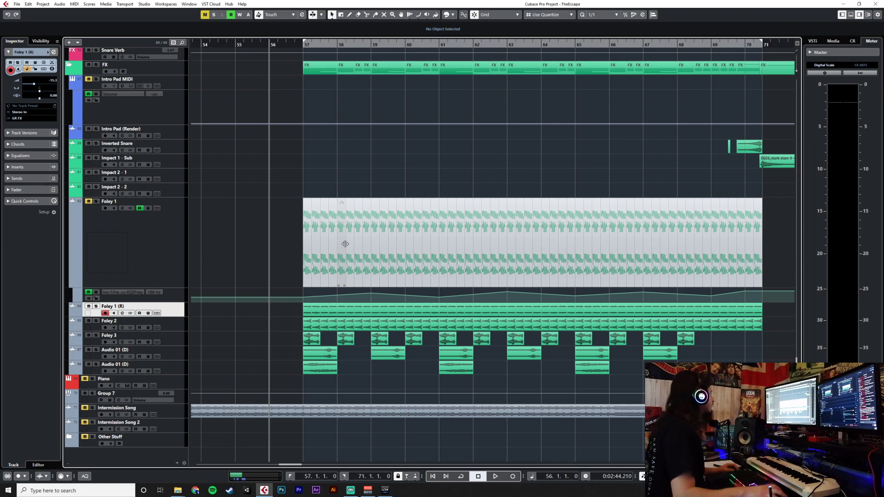
{"action": "key", "text": "space"}
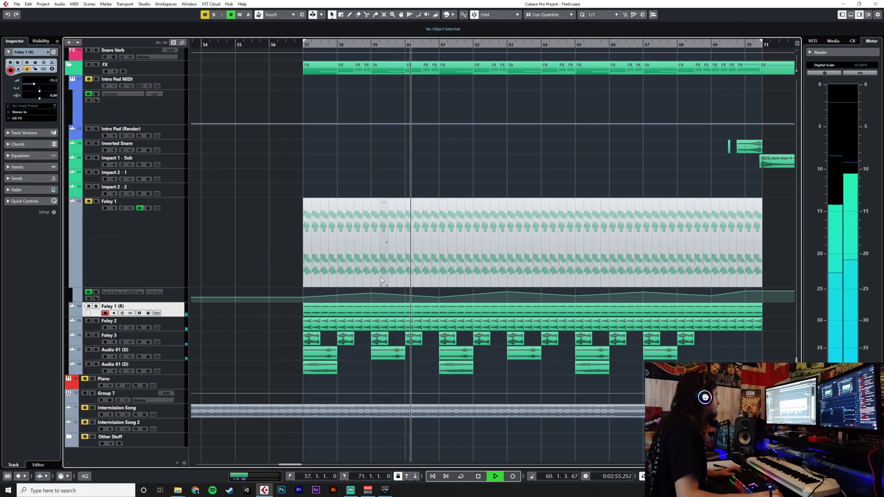
{"action": "scroll", "coordinate": [376, 361], "scroll_direction": "up", "scroll_amount": 3}
{"action": "scroll", "coordinate": [377, 360], "scroll_direction": "down", "scroll_amount": 4}
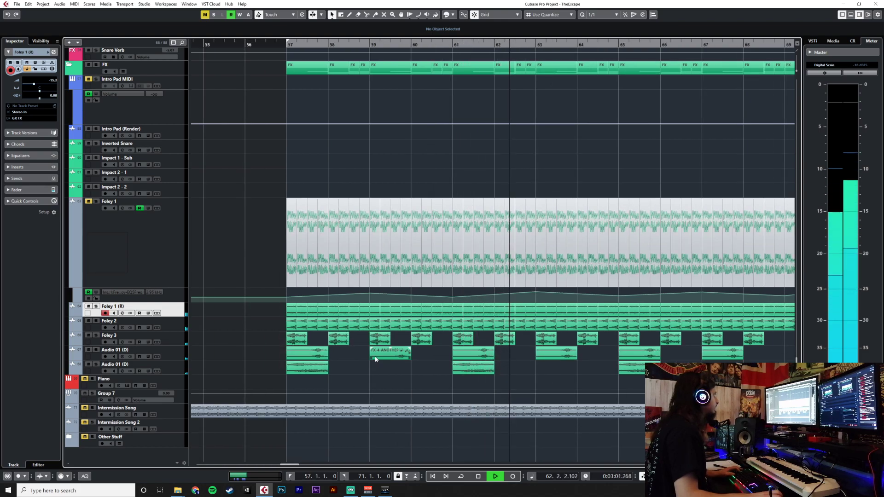
Look over the synth, drum and FX tracks while the bar 57 to 71 section keeps playing.
{"action": "scroll", "coordinate": [375, 359], "scroll_direction": "up", "scroll_amount": 15}
{"action": "scroll", "coordinate": [375, 359], "scroll_direction": "down", "scroll_amount": 6}
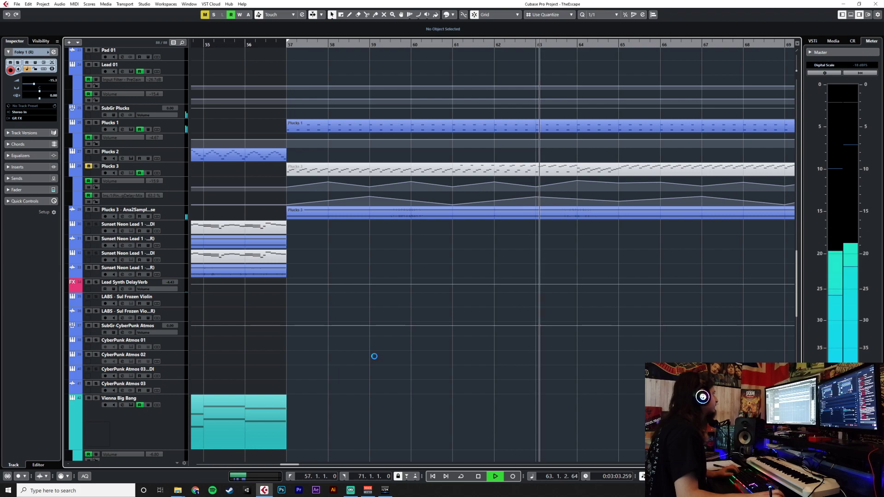
{"action": "scroll", "coordinate": [375, 359], "scroll_direction": "down", "scroll_amount": 2}
{"action": "scroll", "coordinate": [375, 359], "scroll_direction": "down", "scroll_amount": 8}
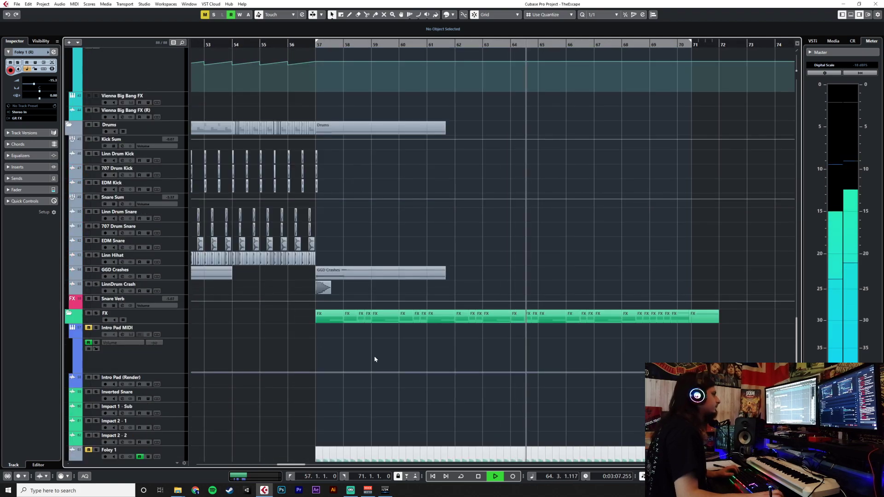
{"action": "scroll", "coordinate": [375, 359], "scroll_direction": "down", "scroll_amount": 6}
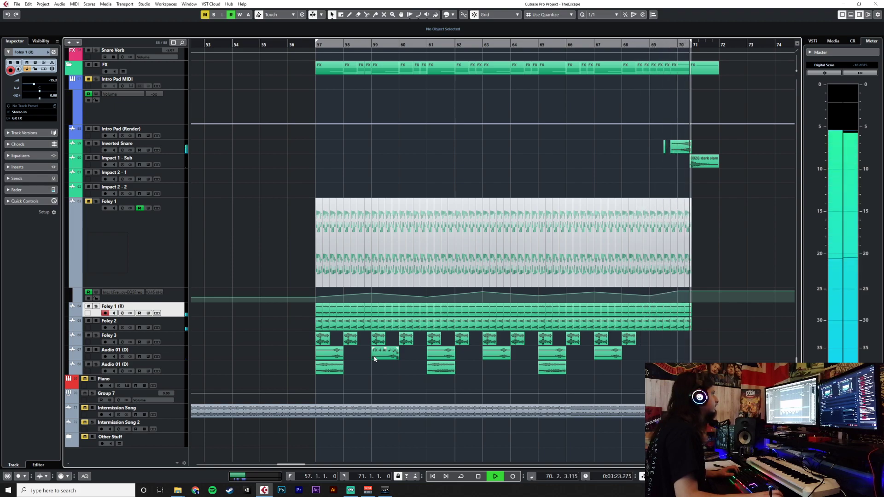
Try deleting the Foley 2 events from bar 69 to 71, audition from bar 68, and undo the deletion.
{"action": "left_click_drag", "start_coordinate": [706, 338], "coordinate": [652, 322]}
{"action": "key", "text": "Delete"}
{"action": "left_click", "coordinate": [636, 45]}
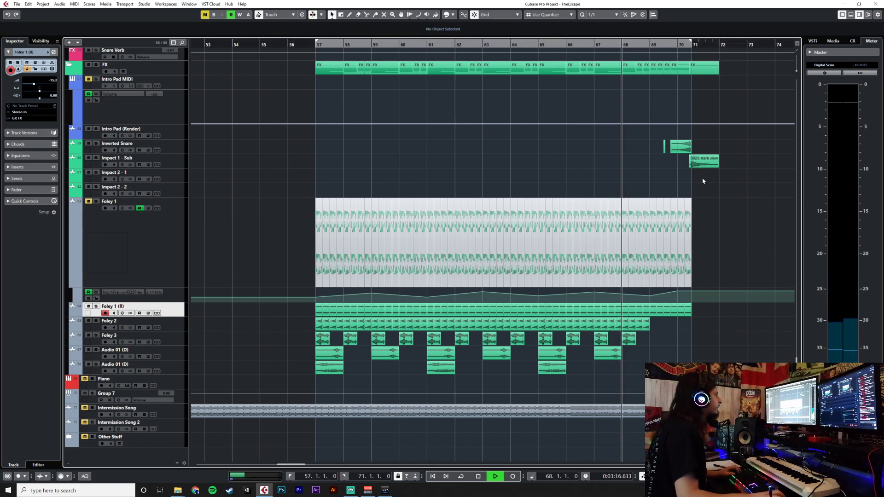
{"action": "scroll", "coordinate": [677, 323], "scroll_direction": "up", "scroll_amount": 3, "text": "ctrl"}
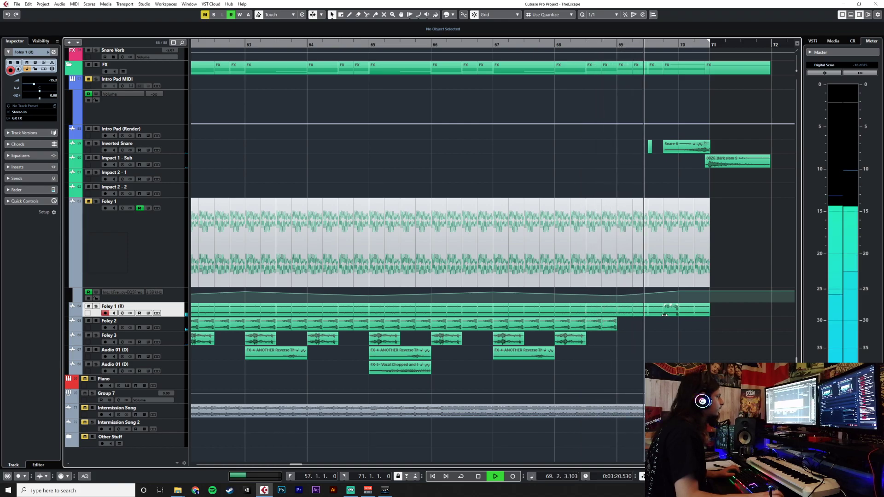
{"action": "key", "text": "ctrl+z"}
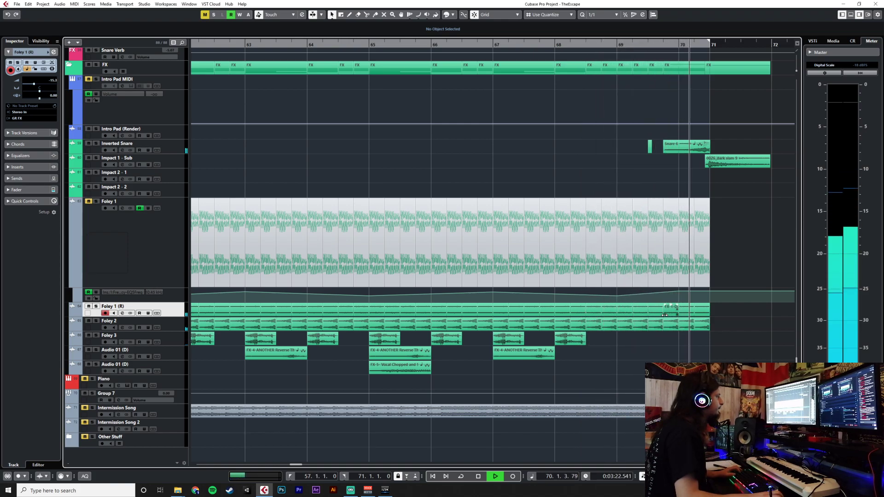
{"action": "key", "text": "space"}
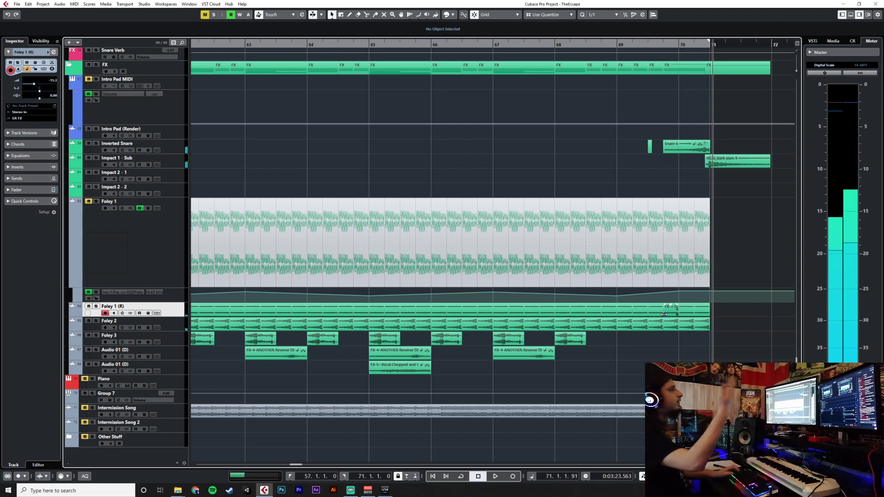
Return the playhead to bar 57 and examine the string, brass, synth, drum and foley tracks across the bar 57 to 71 section.
{"action": "scroll", "coordinate": [573, 206], "scroll_direction": "down", "scroll_amount": 3}
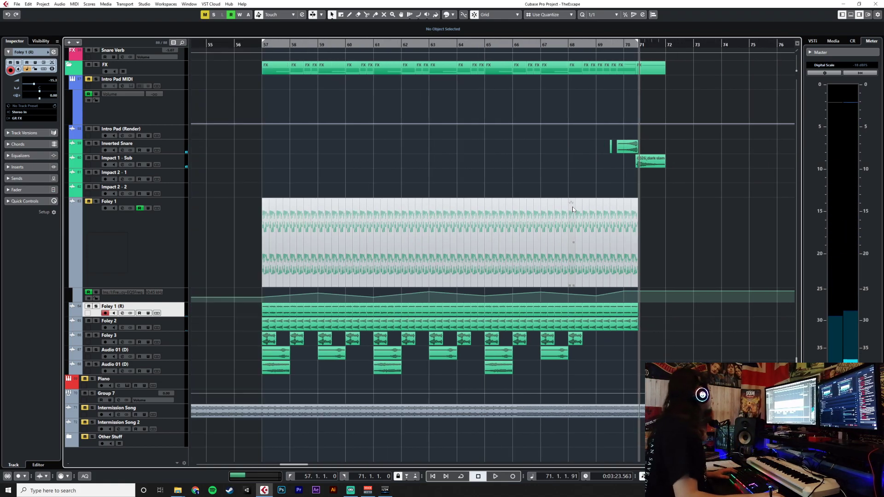
{"action": "scroll", "coordinate": [573, 206], "scroll_direction": "left", "scroll_amount": 5}
{"action": "scroll", "coordinate": [573, 207], "scroll_direction": "up", "scroll_amount": 15}
{"action": "scroll", "coordinate": [572, 206], "scroll_direction": "up", "scroll_amount": 10}
{"action": "scroll", "coordinate": [573, 206], "scroll_direction": "down", "scroll_amount": 2}
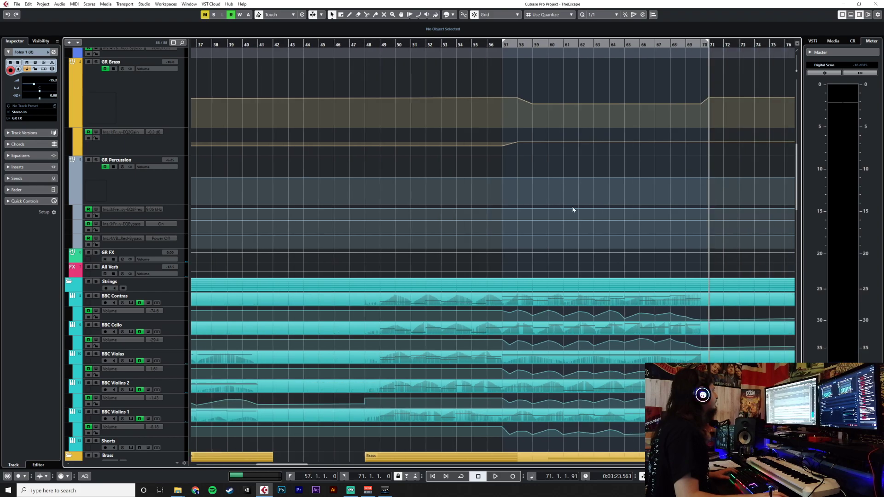
{"action": "scroll", "coordinate": [538, 244], "scroll_direction": "down", "scroll_amount": 15}
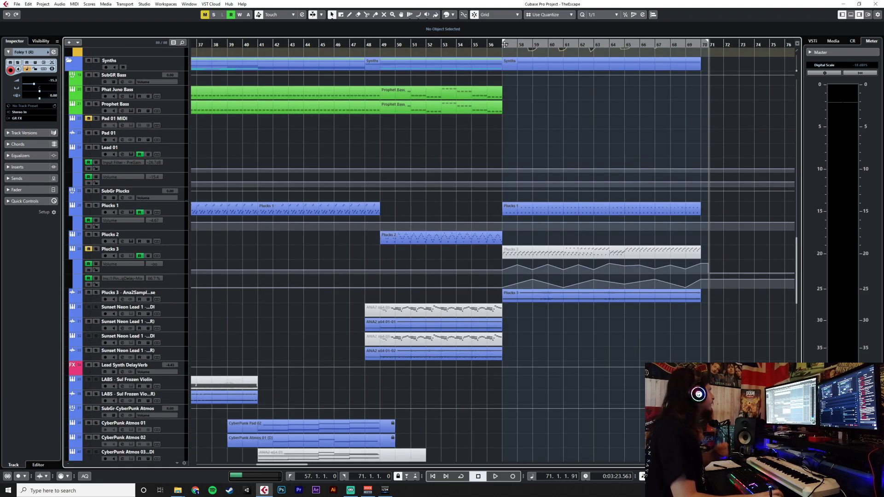
{"action": "left_click", "coordinate": [505, 44]}
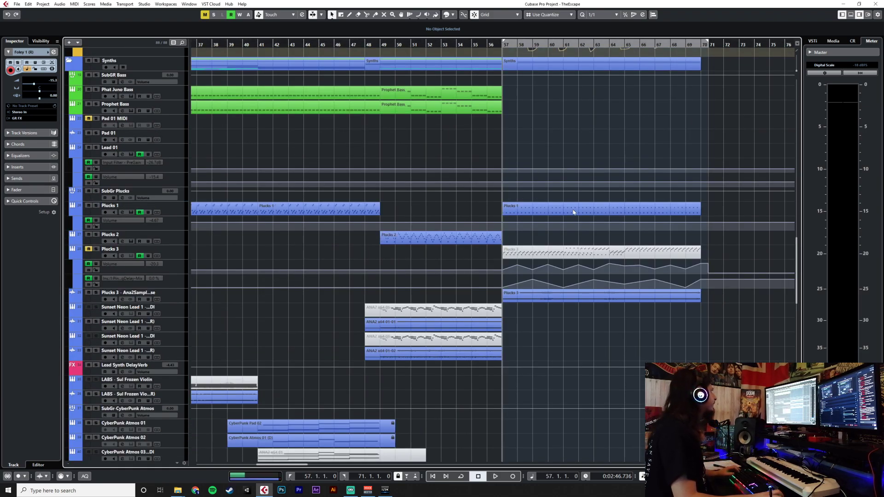
{"action": "scroll", "coordinate": [623, 330], "scroll_direction": "down", "scroll_amount": 15}
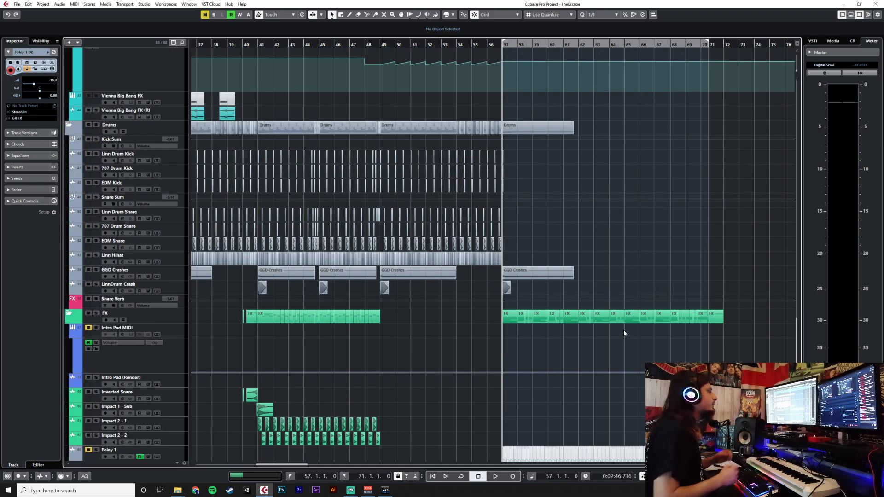
{"action": "scroll", "coordinate": [624, 333], "scroll_direction": "down", "scroll_amount": 12}
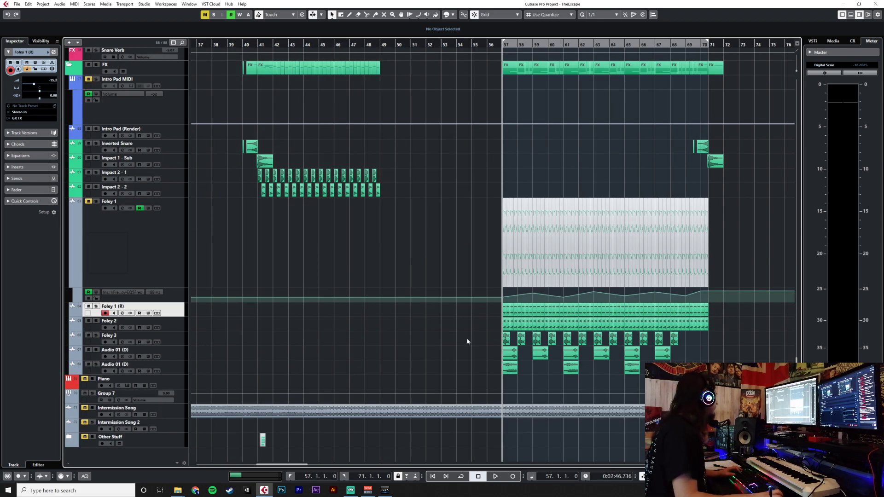
{"action": "scroll", "coordinate": [468, 337], "scroll_direction": "up", "scroll_amount": 20}
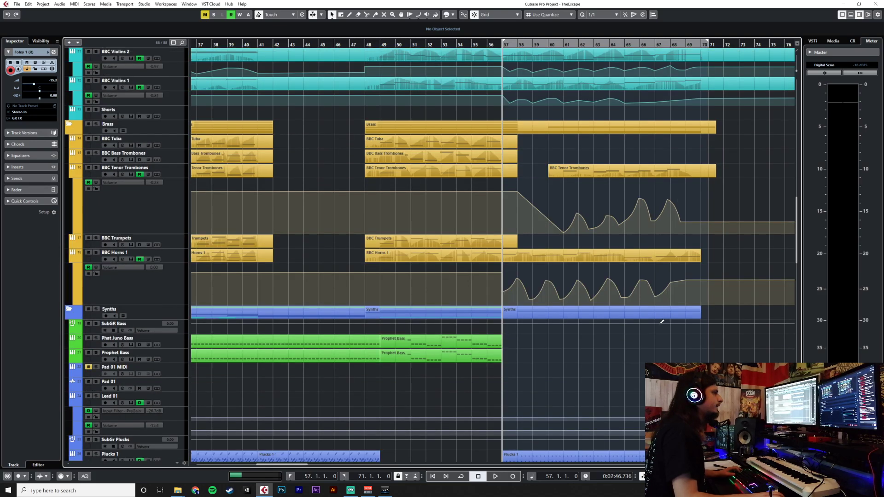